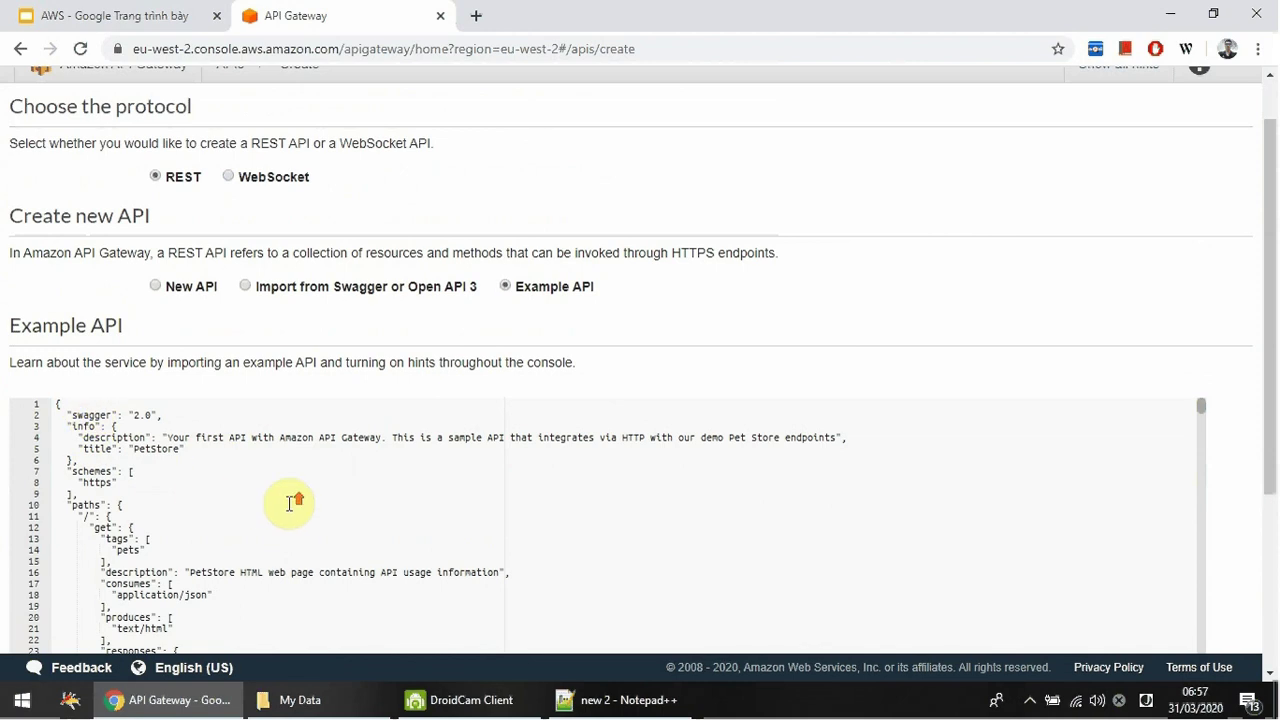
- Examine the example PetStore API's Swagger definition, including its GET method and x-amazon-apigateway-integration section
scroll(268, 503, up, 1)
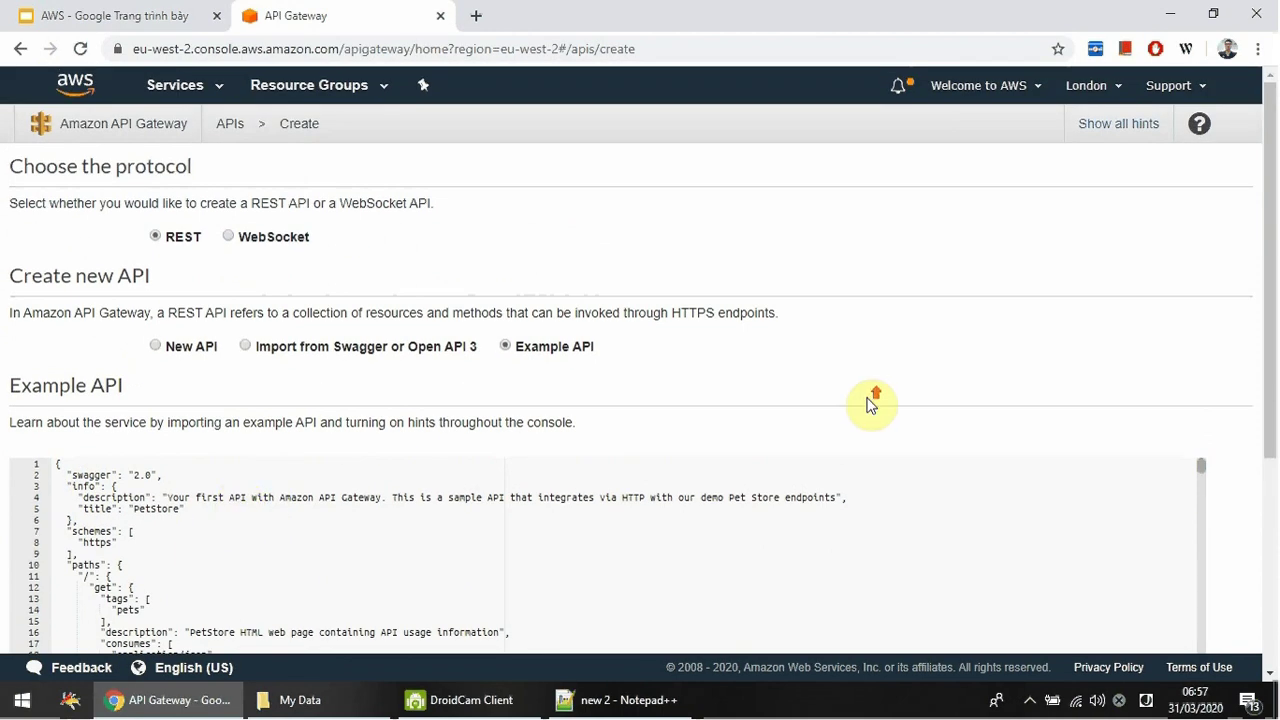
scroll(181, 560, down, 3)
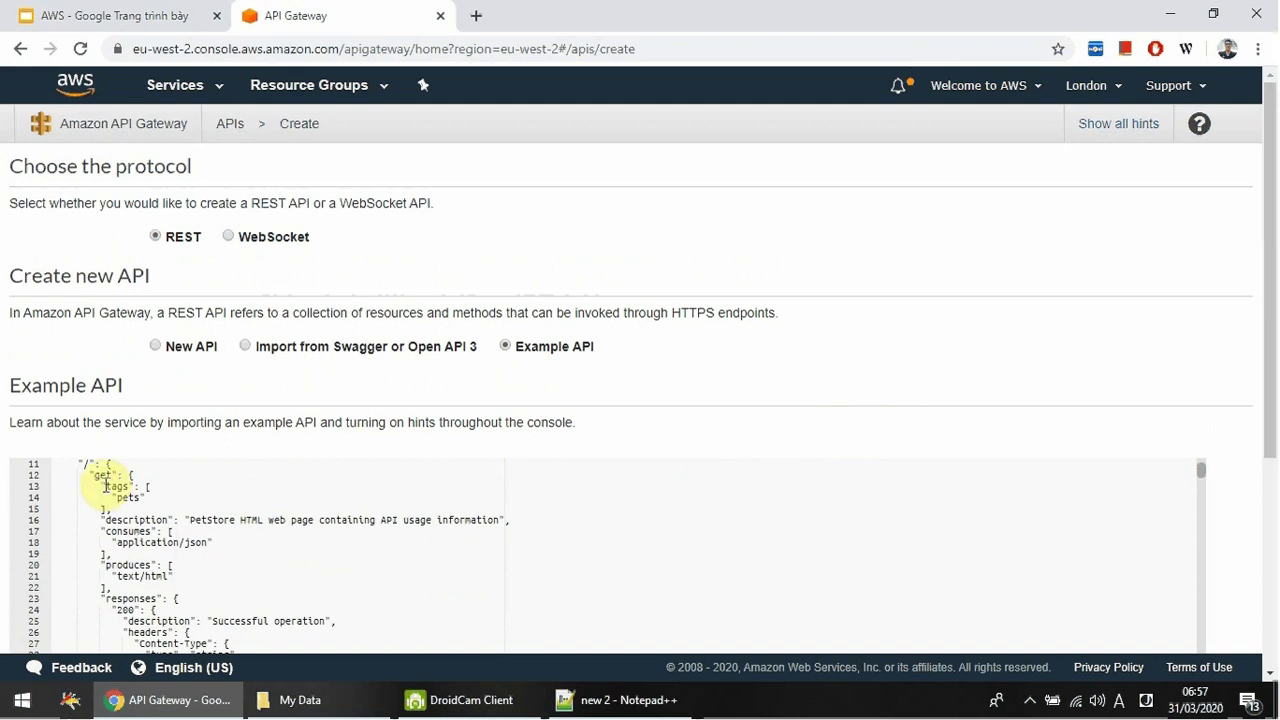
drag(104, 486, 223, 569)
click(214, 571)
scroll(214, 571, down, 5)
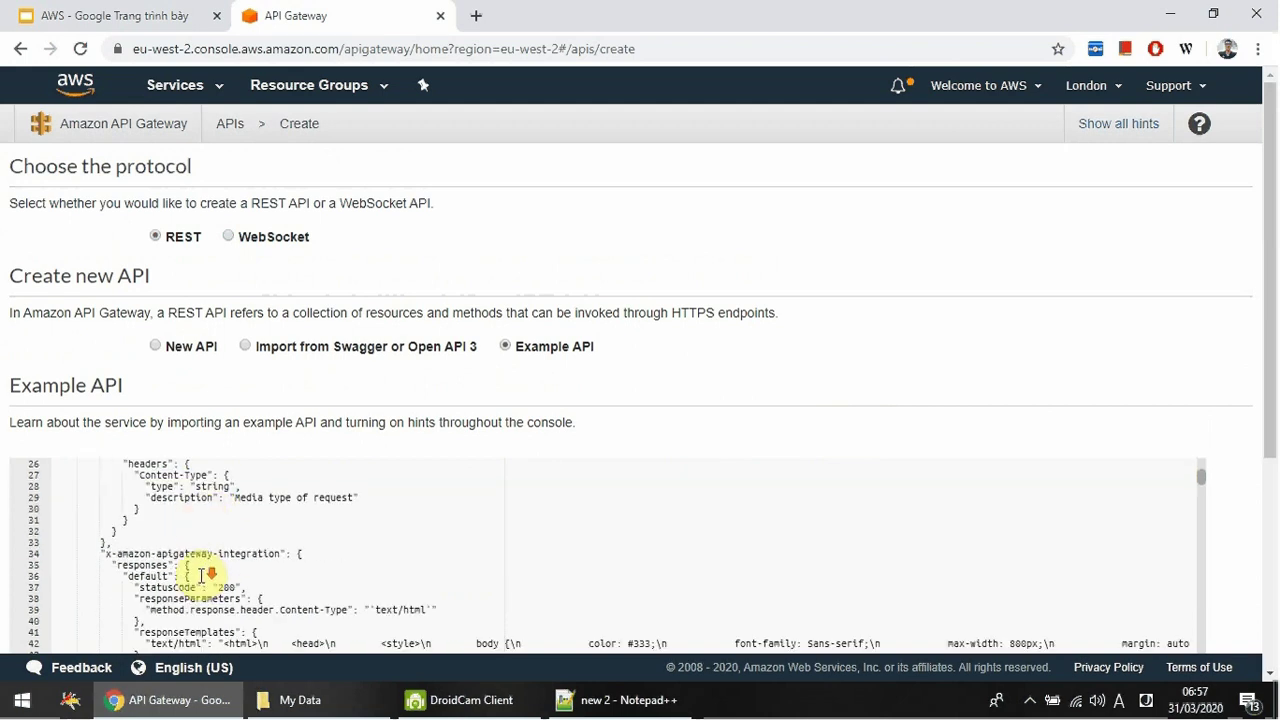
scroll(234, 571, down, 2)
drag(104, 497, 310, 563)
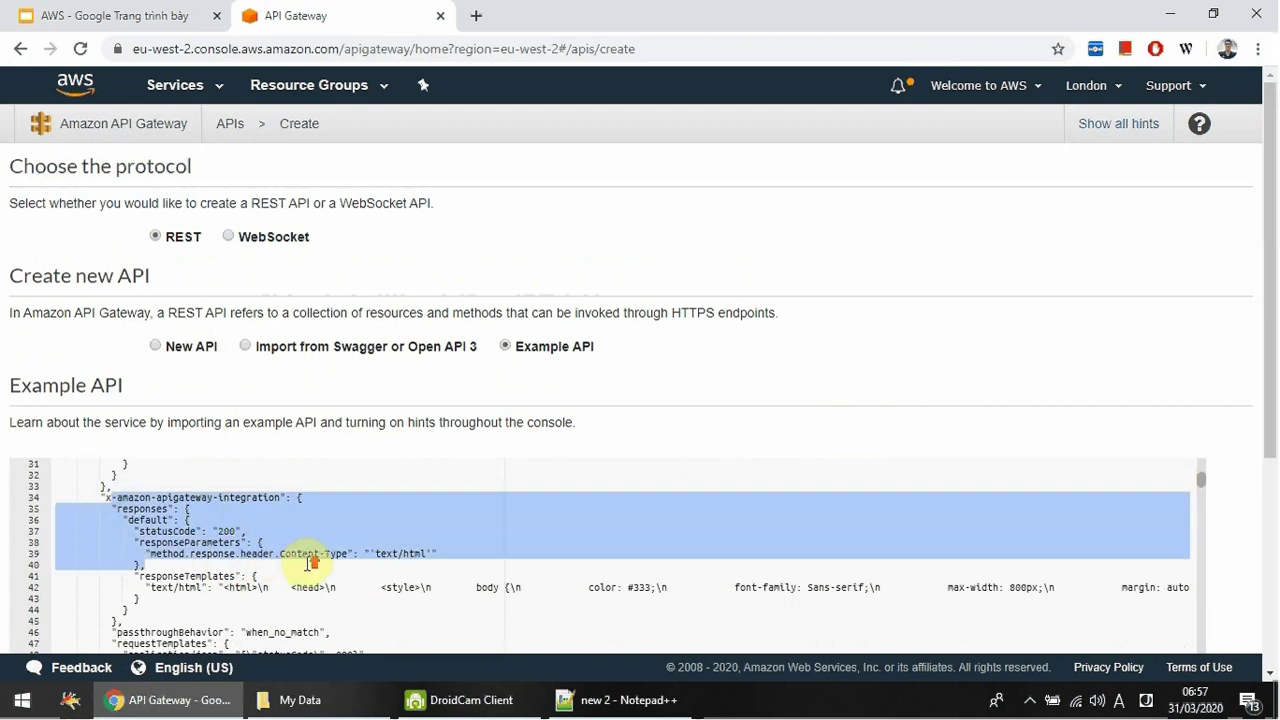
scroll(365, 558, up, 5)
scroll(366, 556, up, 5)
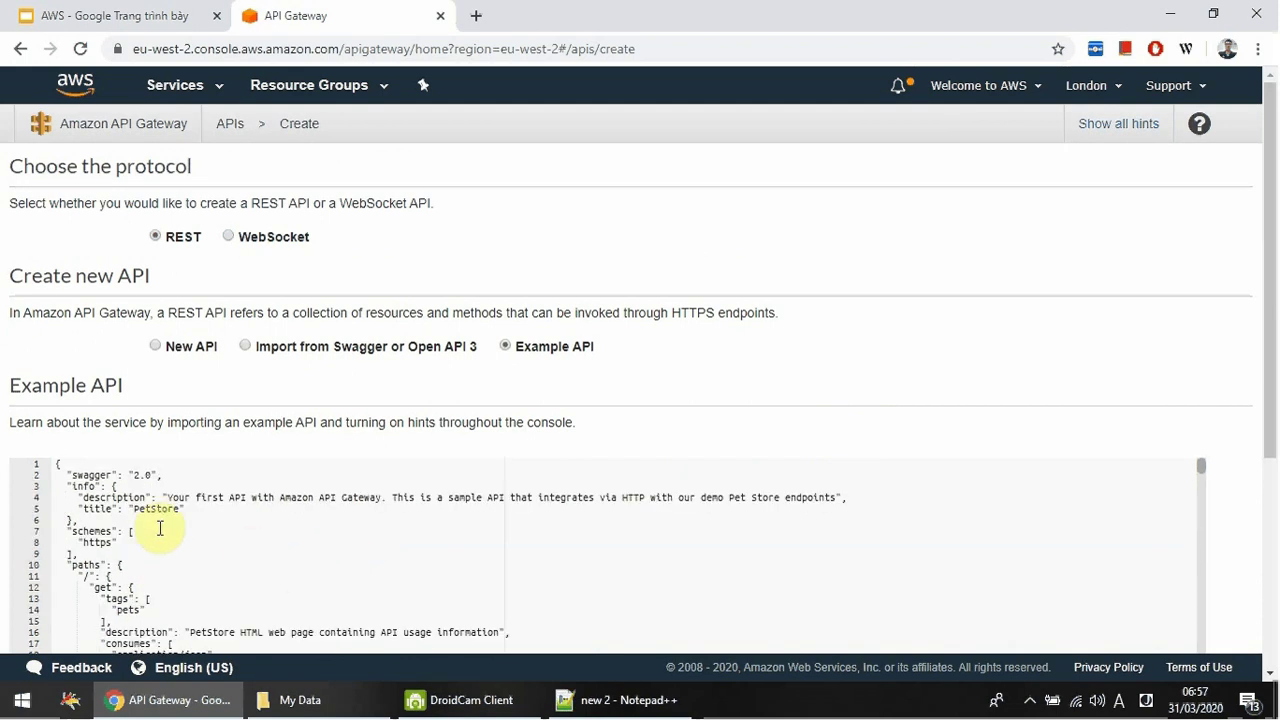
- Copy the word "swagger" from the example definition, search Google for it in a new browser tab and look over the results
double_click(88, 476)
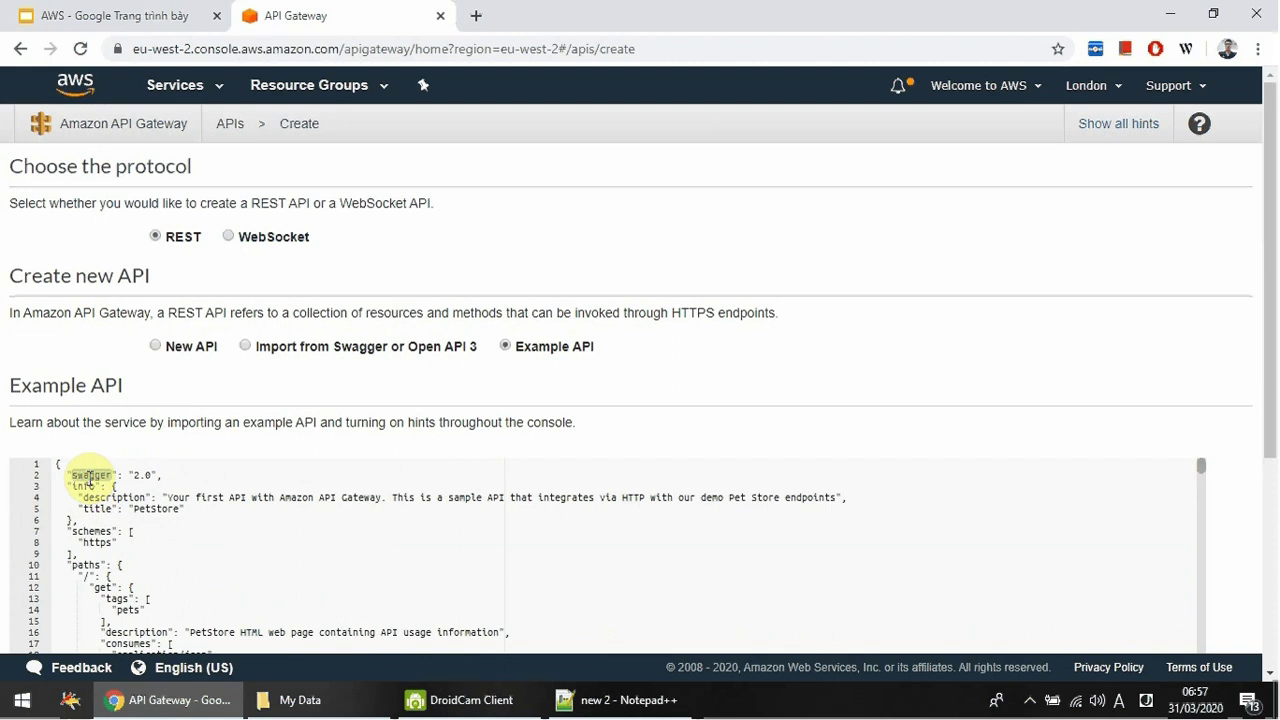
key(ctrl+c)
click(476, 15)
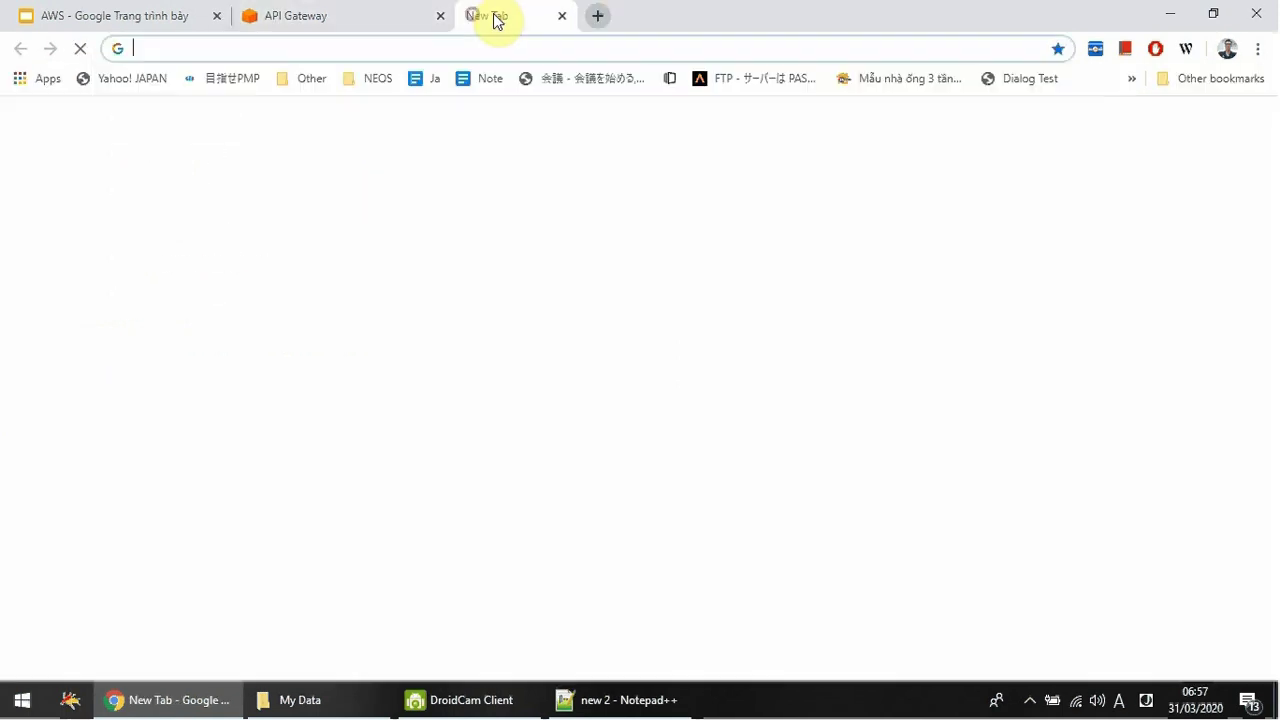
key(ctrl+v)
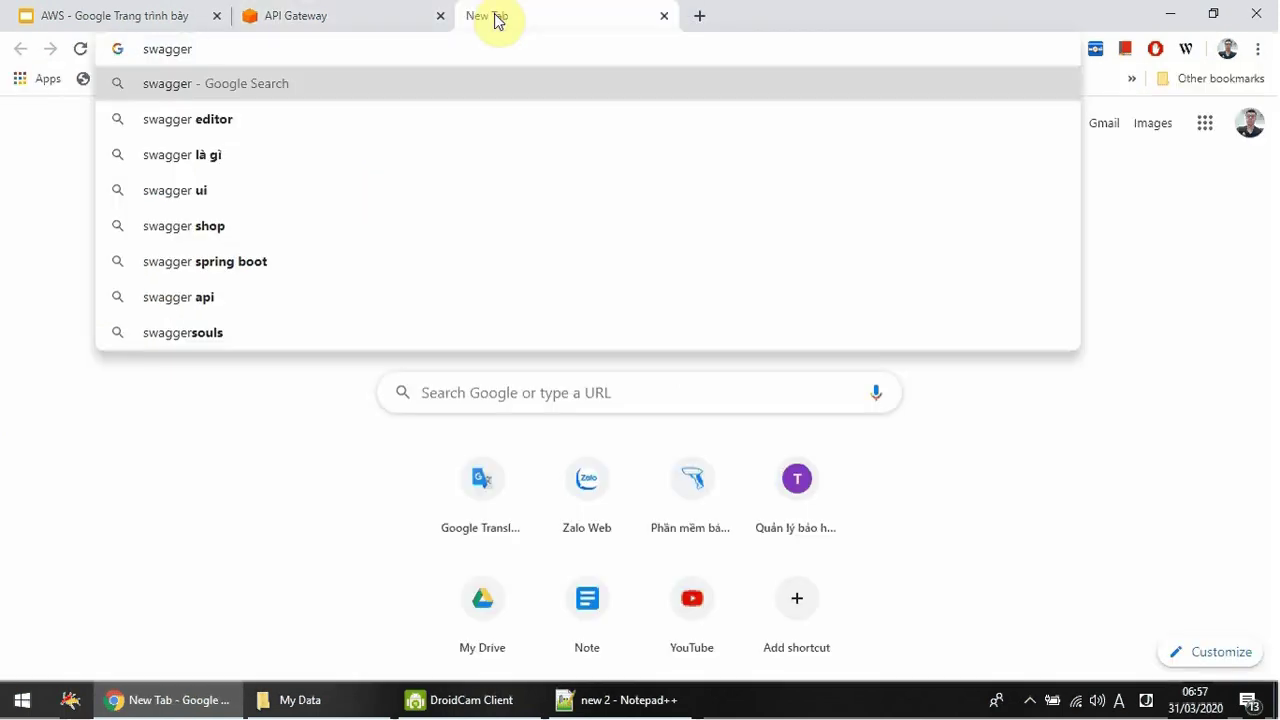
key(Return)
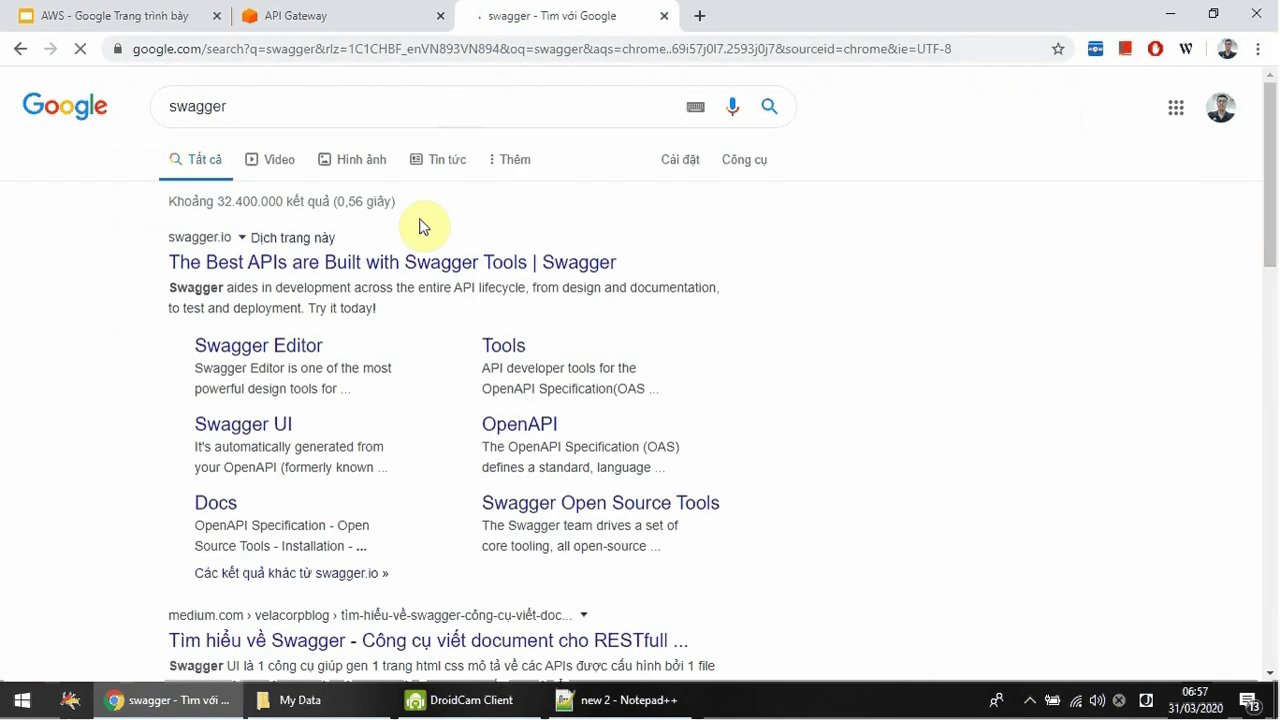
scroll(400, 280, down, 4)
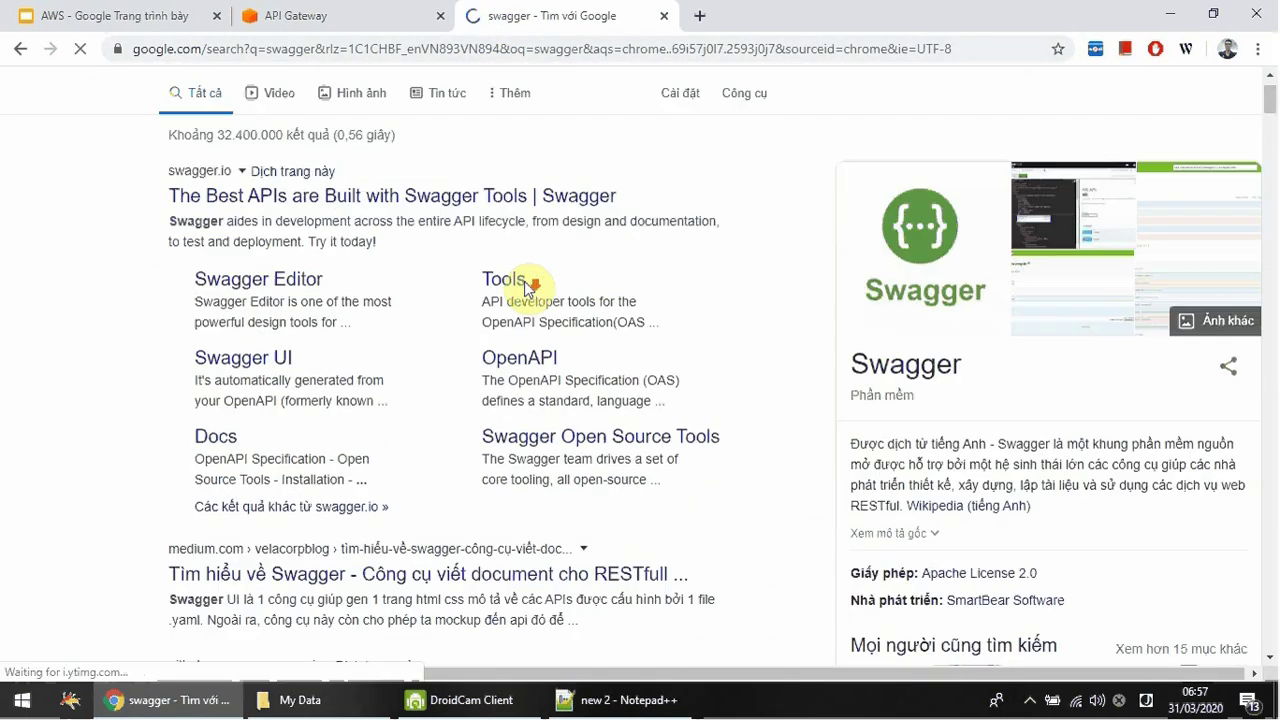
scroll(540, 280, up, 3)
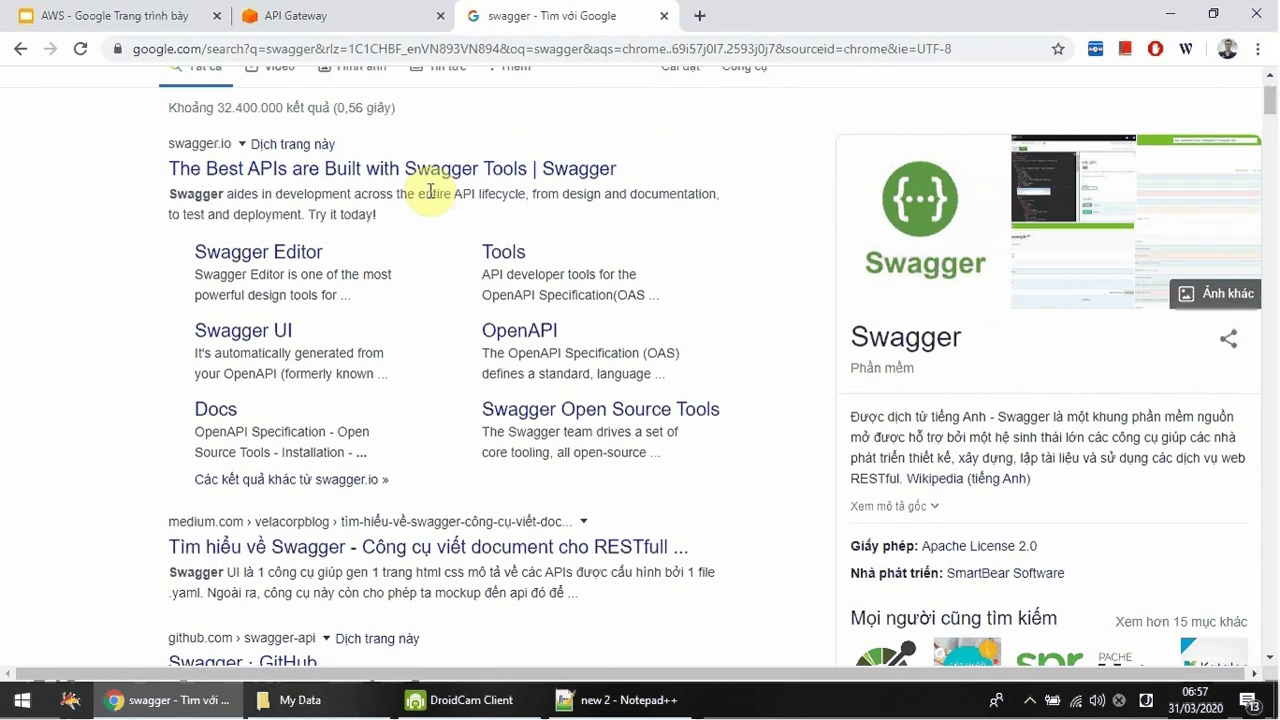
- Return to the API Gateway creation page and choose New API instead of the example API
click(325, 16)
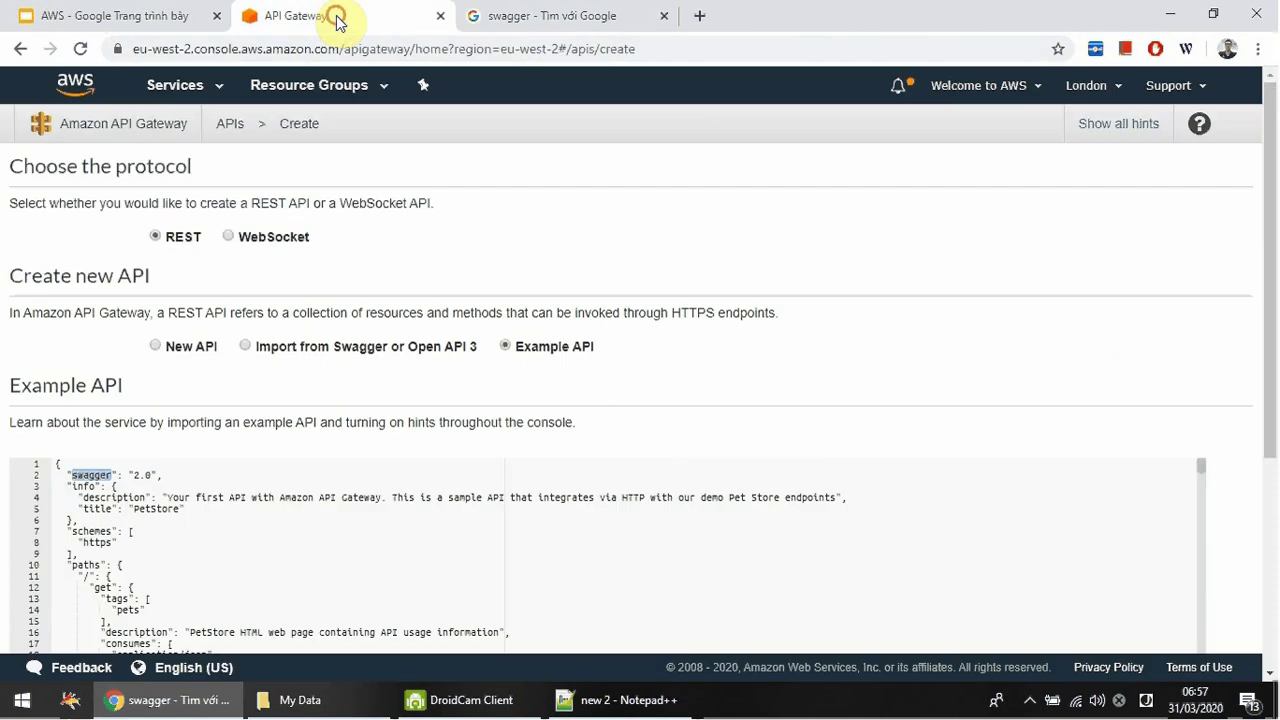
click(158, 350)
scroll(470, 385, down, 1)
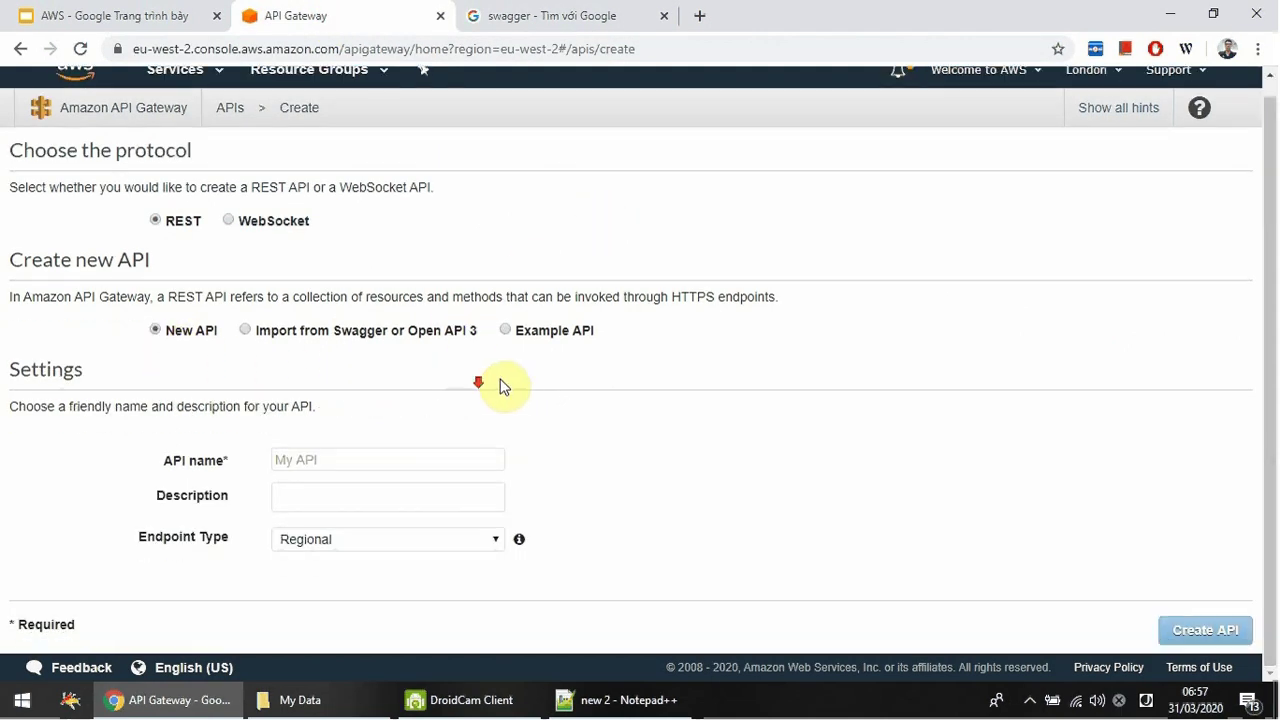
scroll(648, 375, up, 1)
scroll(668, 375, down, 1)
- Name the new REST API "hocsinh"
click(344, 461)
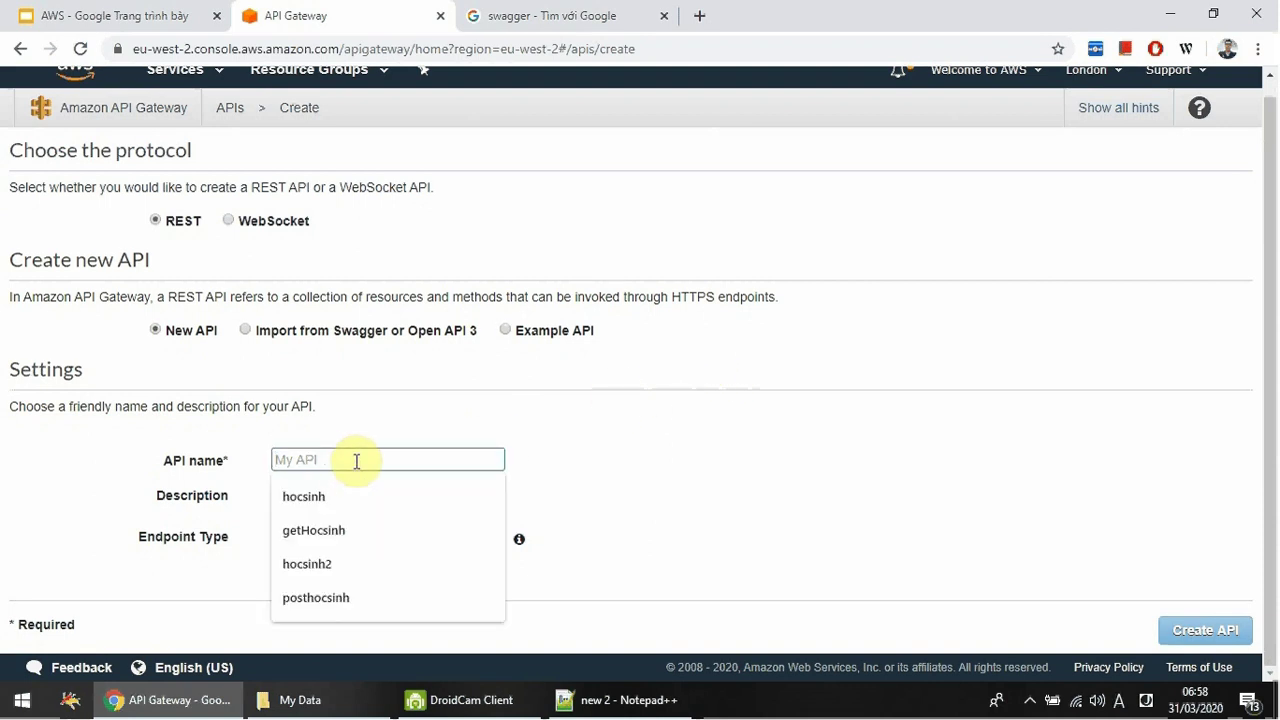
text(hóc)
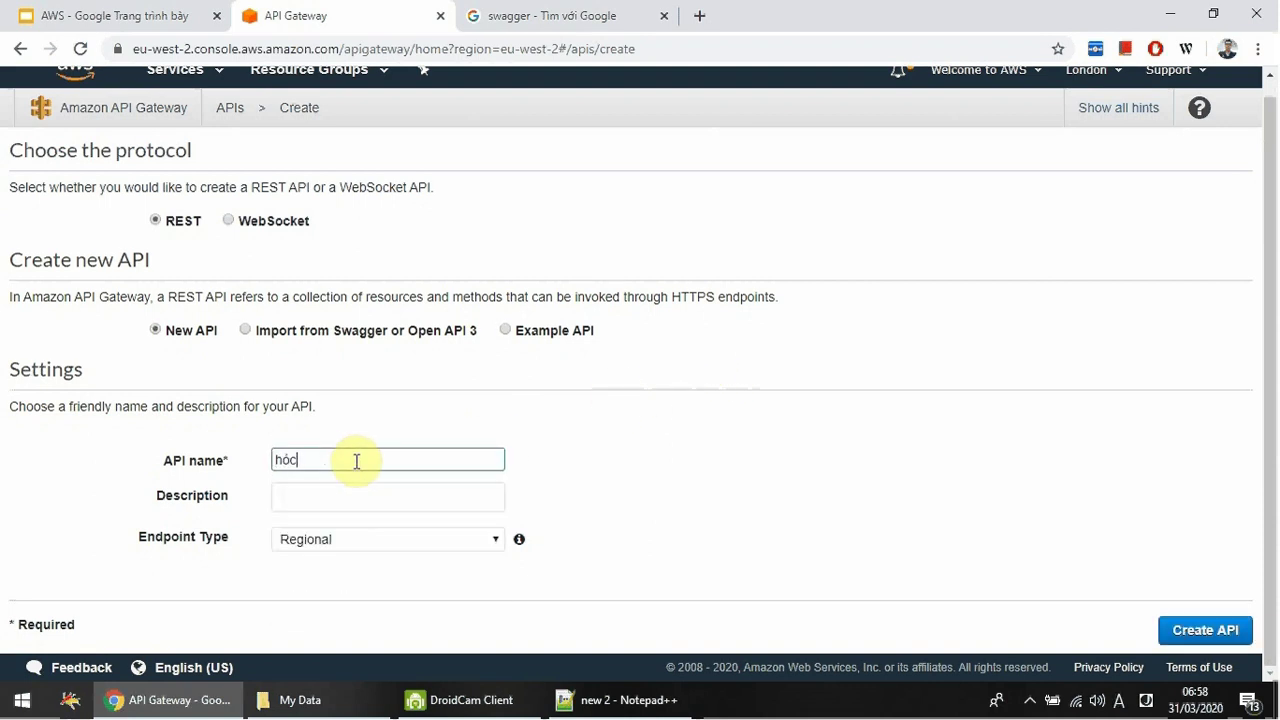
key(BackSpace)
key(BackSpace)
key(BackSpace)
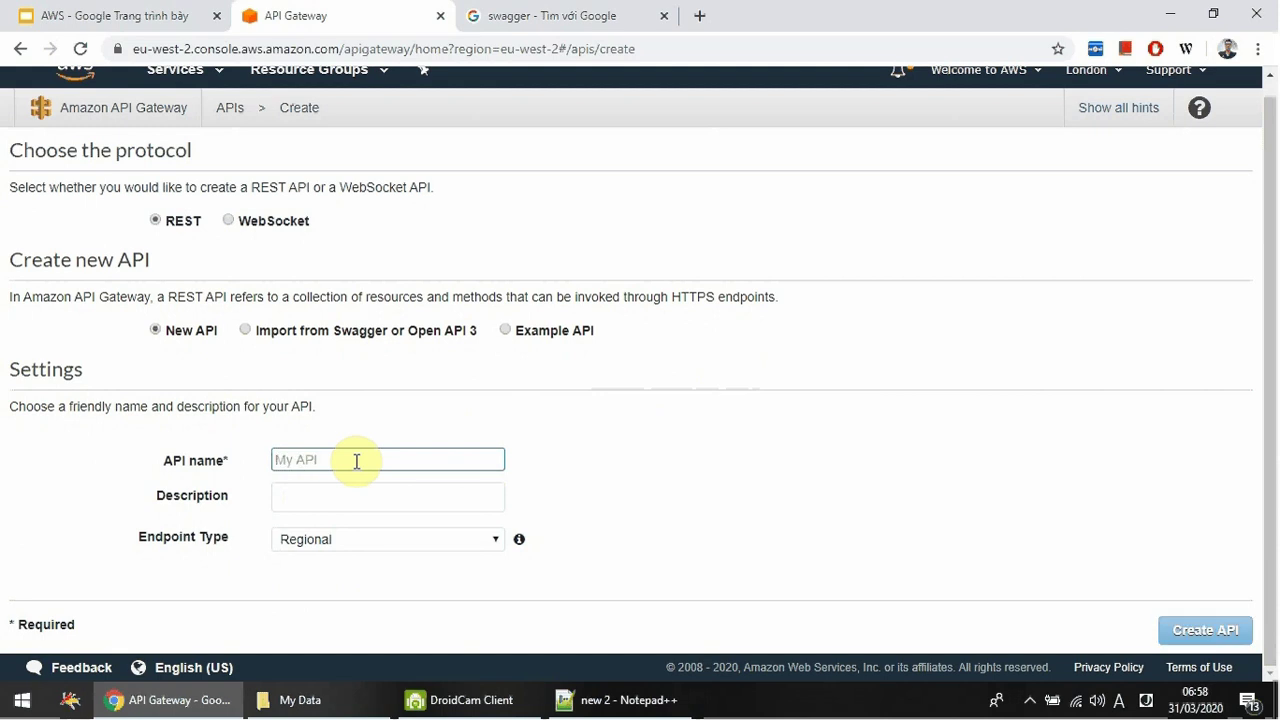
text(hocsinh)
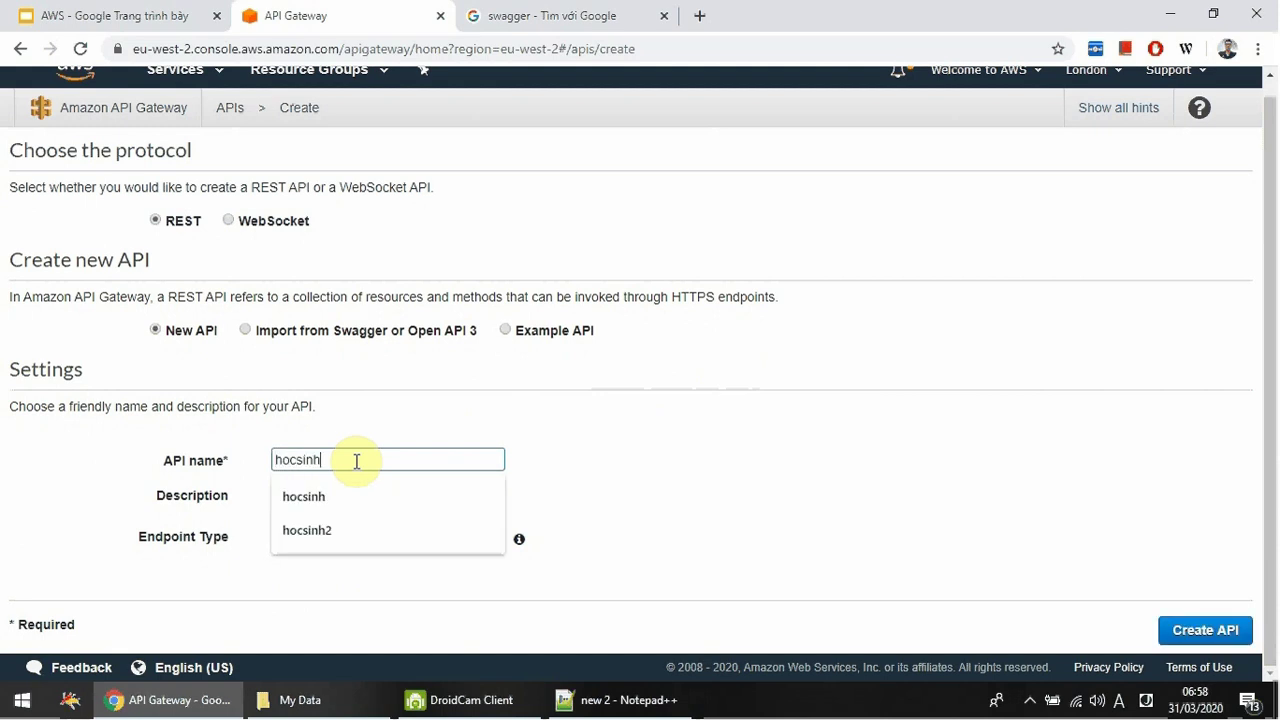
click(570, 456)
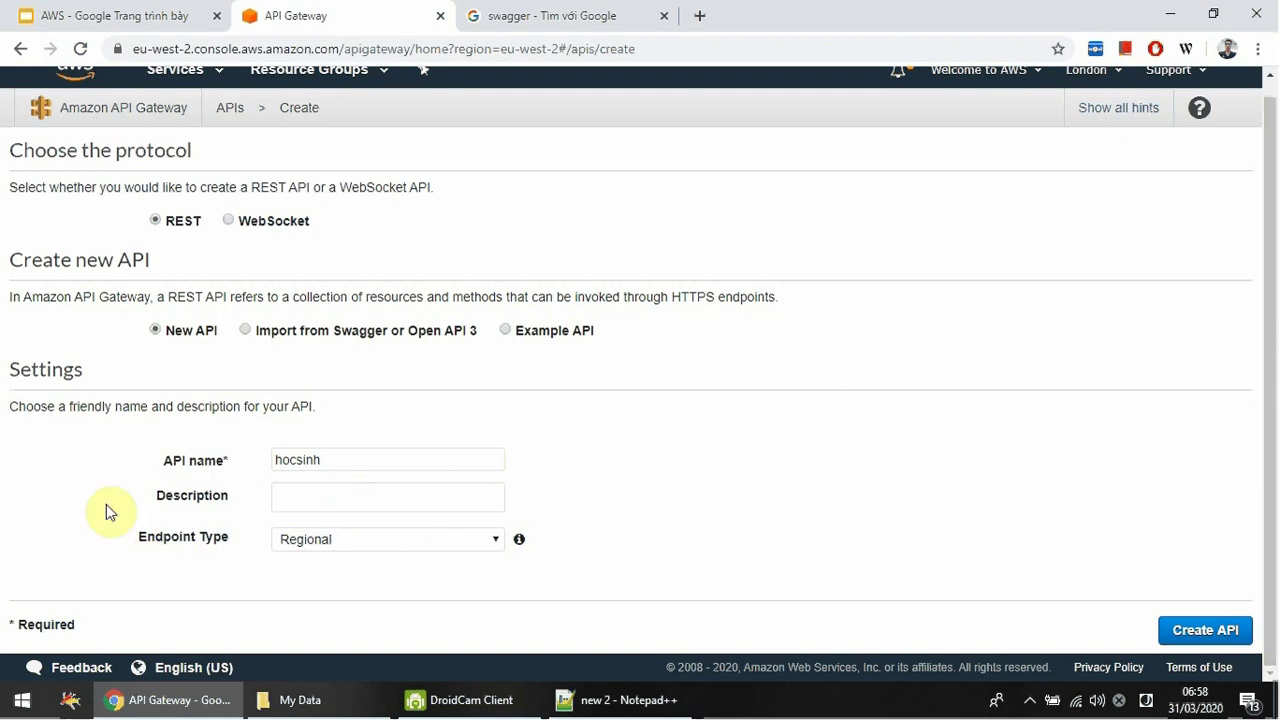
- Create the hocsinh API with an empty description and the Regional endpoint type
click(343, 496)
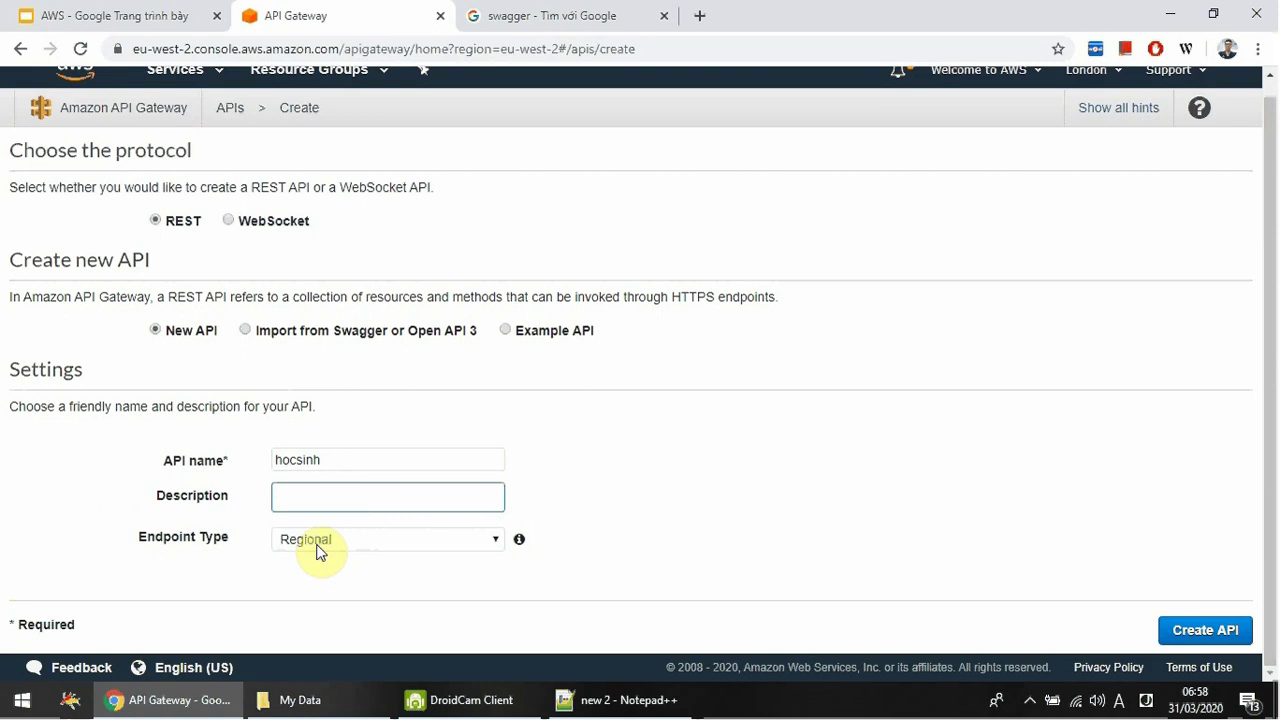
scroll(811, 397, up, 1)
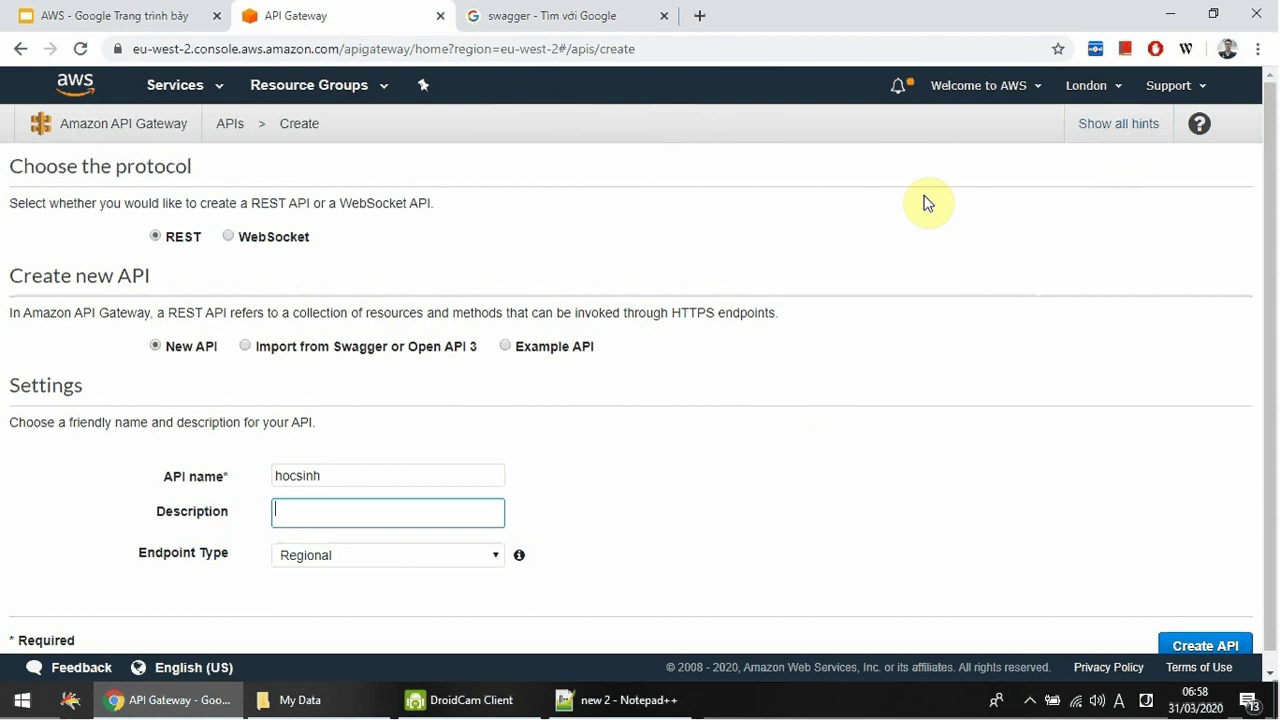
scroll(880, 383, down, 1)
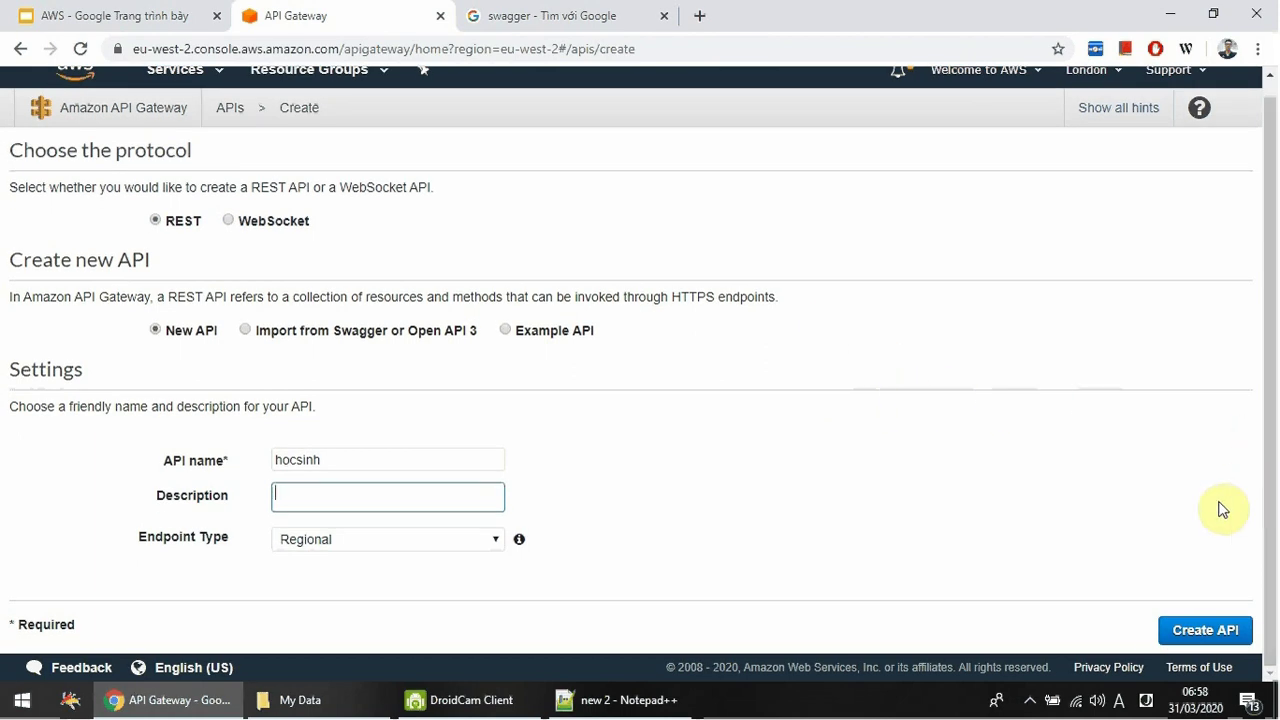
click(1206, 632)
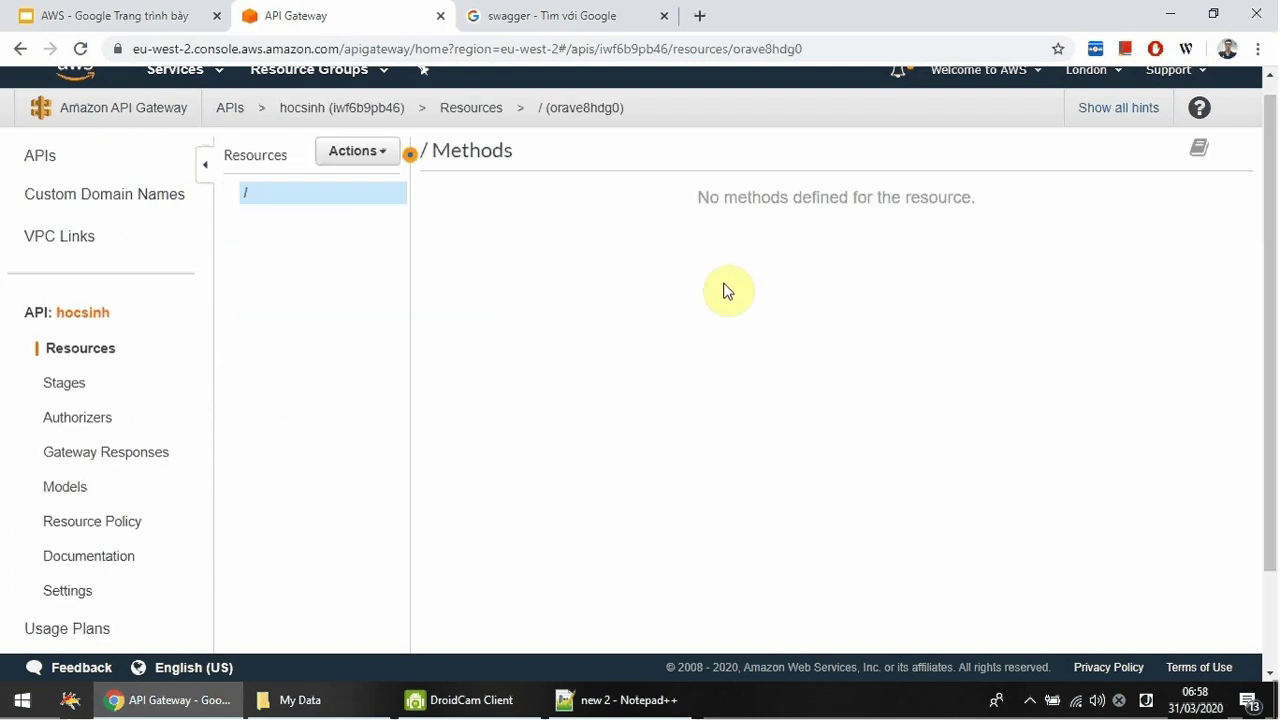
- Create a child resource named "api" under the root resource of the hocsinh API
scroll(711, 390, up, 1)
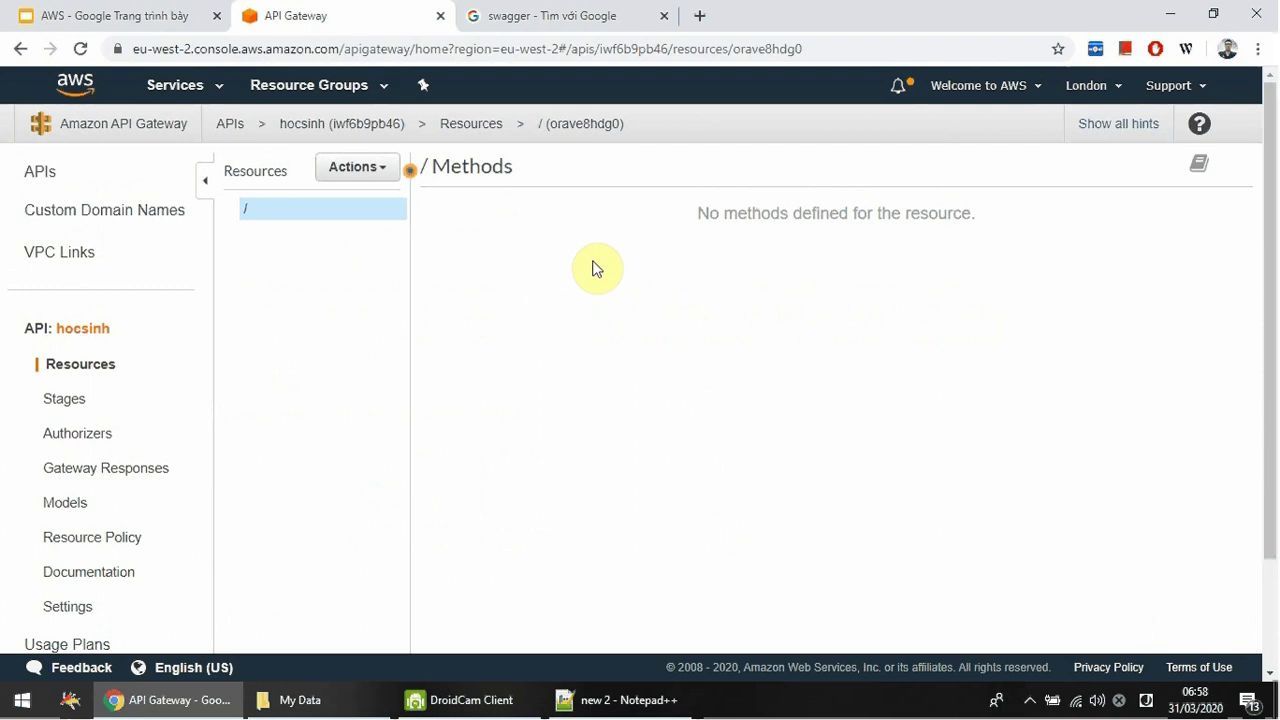
click(384, 170)
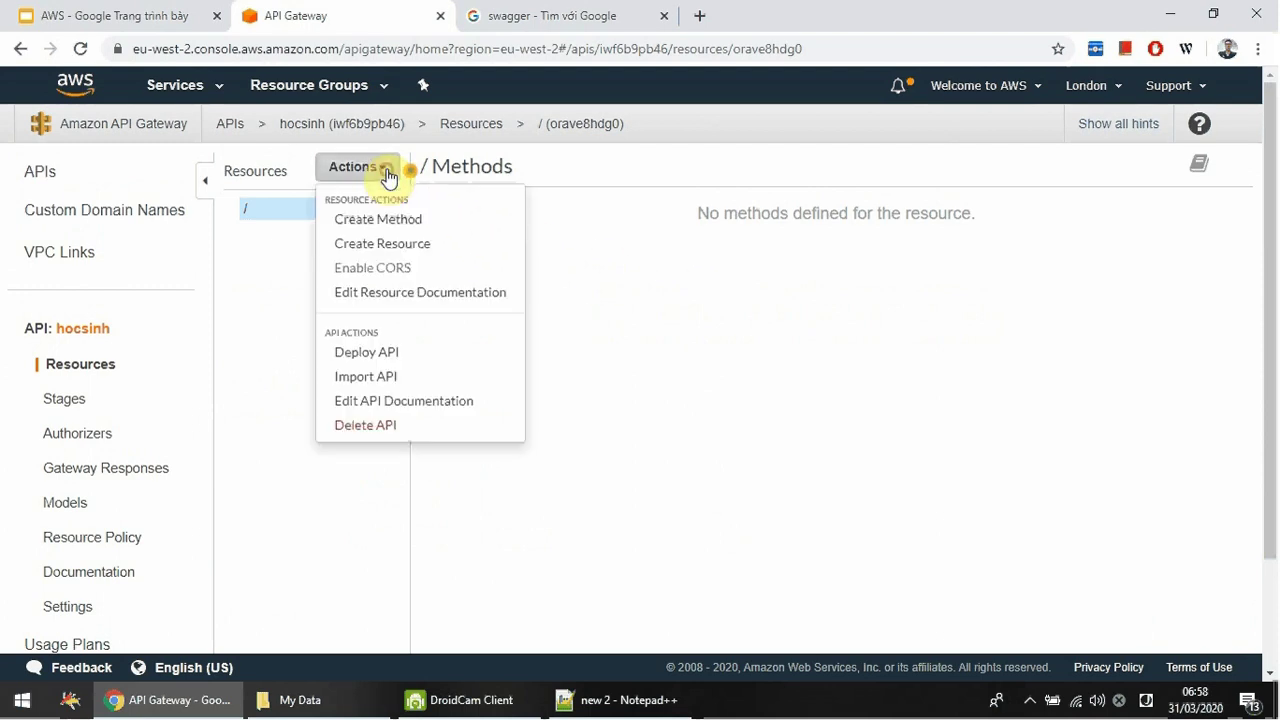
click(427, 246)
click(763, 269)
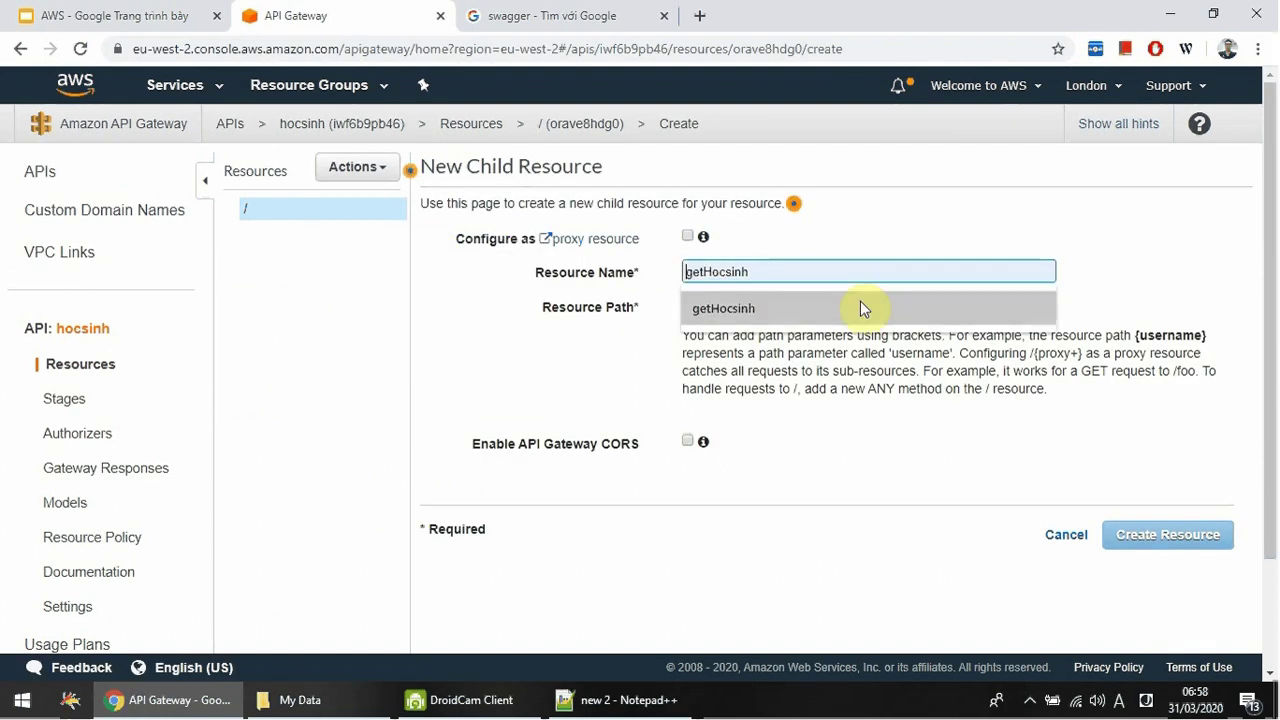
click(769, 274)
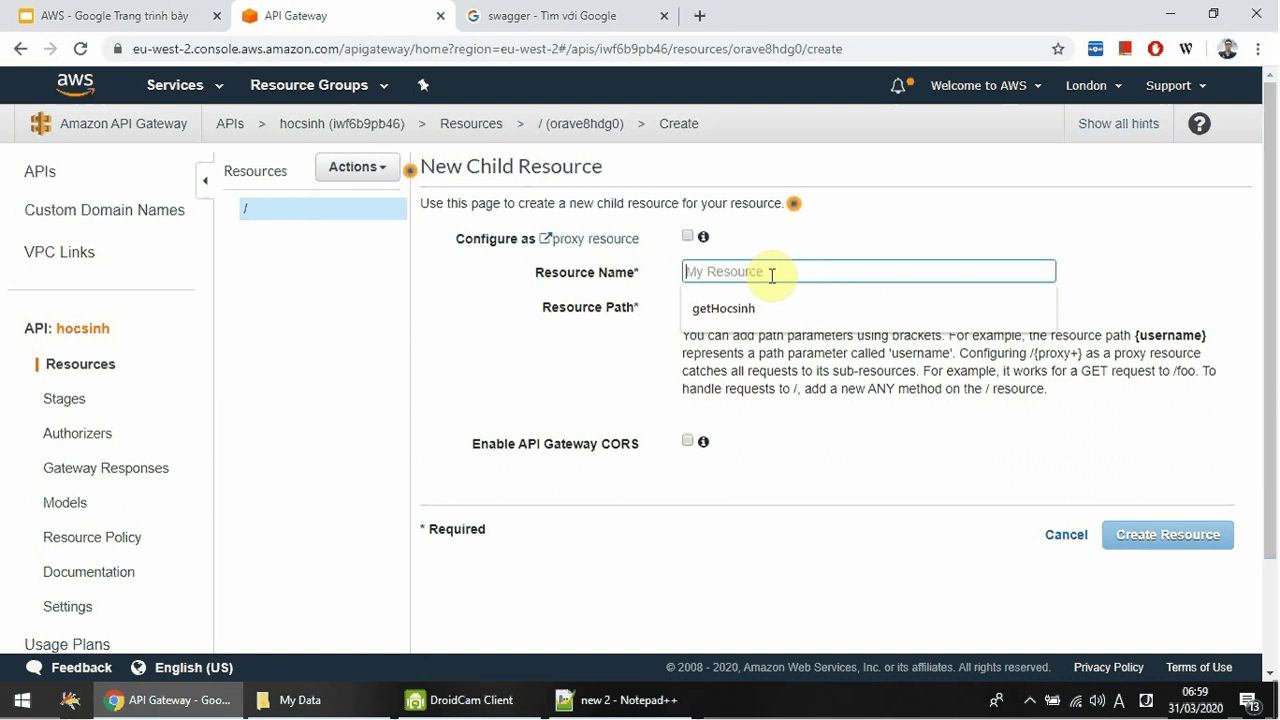
text(api)
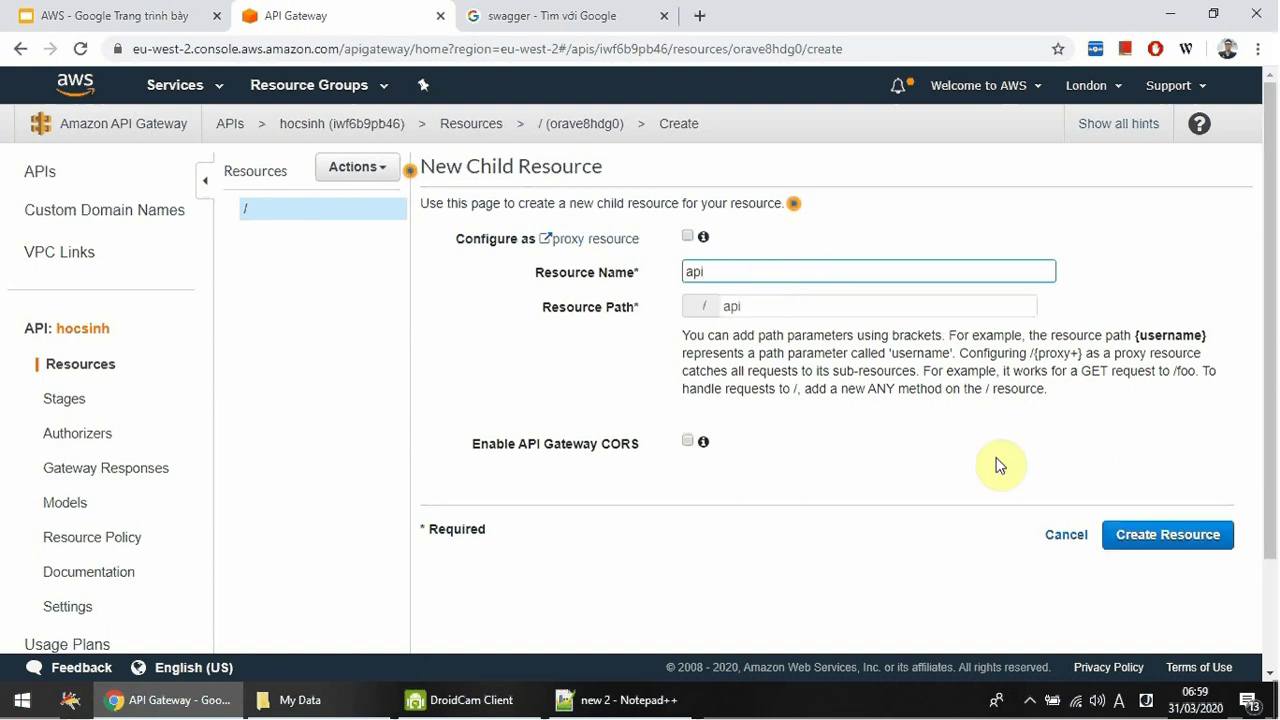
click(1184, 547)
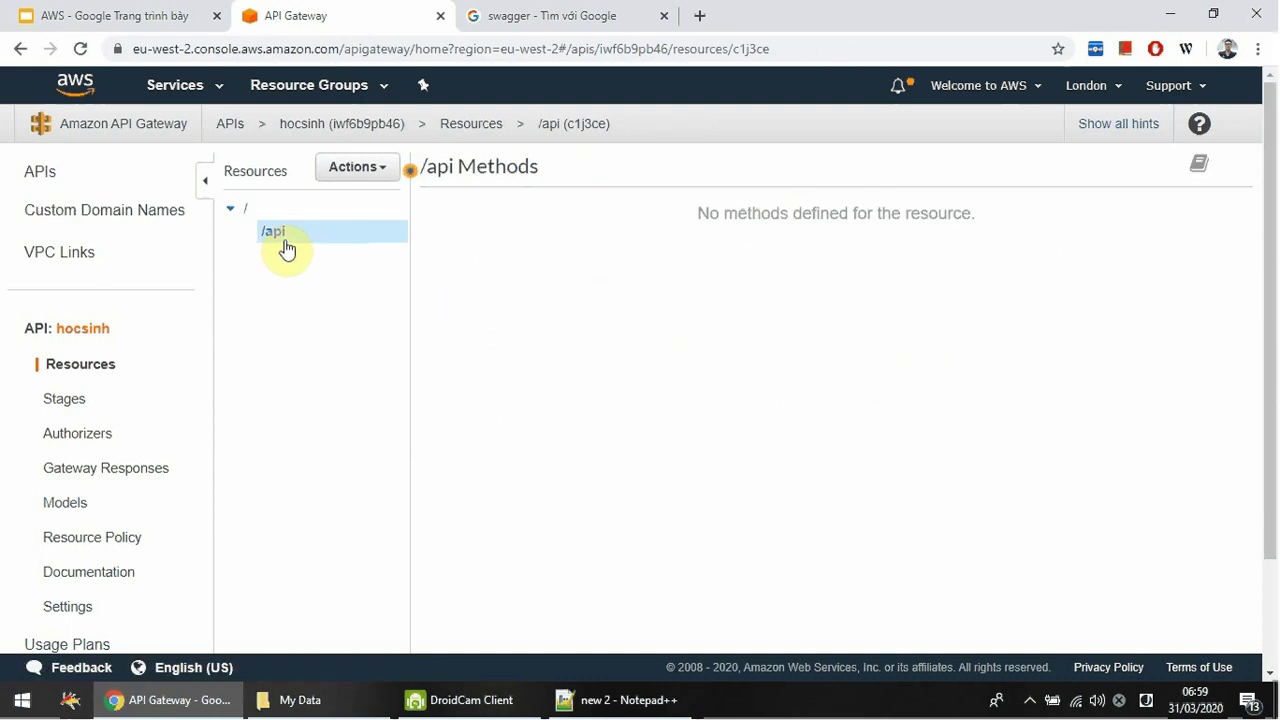
- Create a child resource named "v1" under the /api resource
click(366, 180)
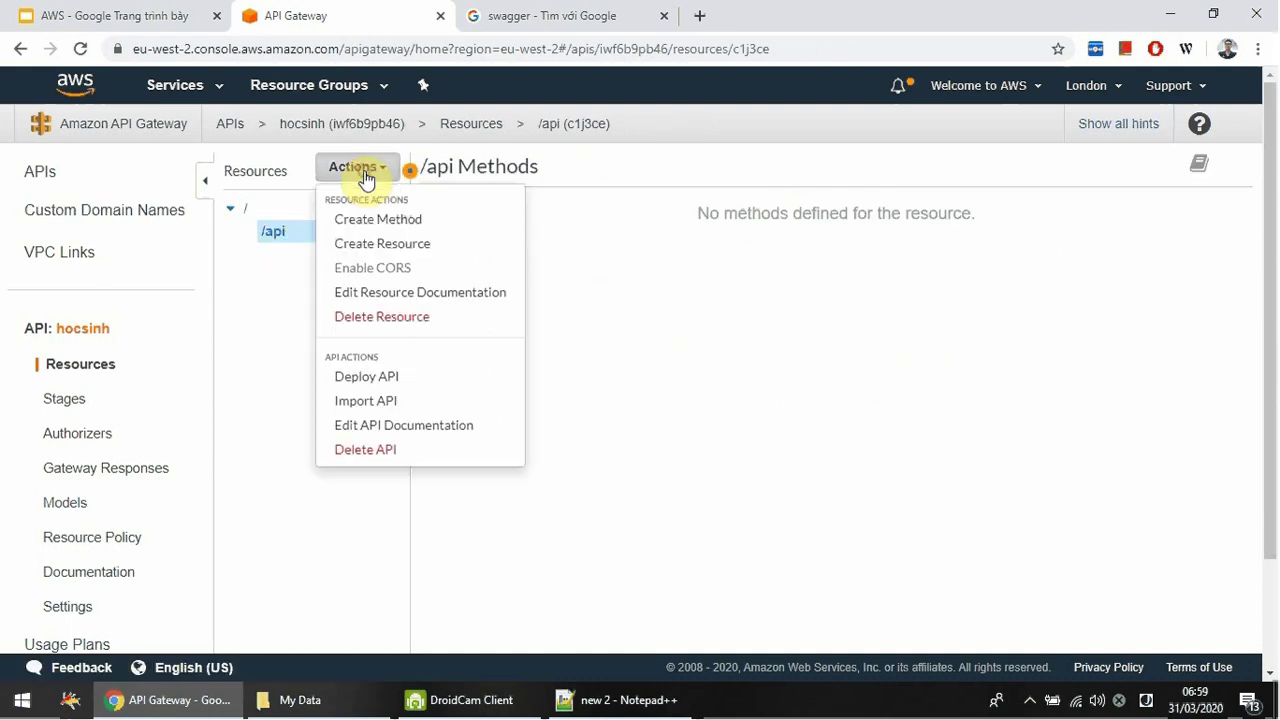
click(410, 245)
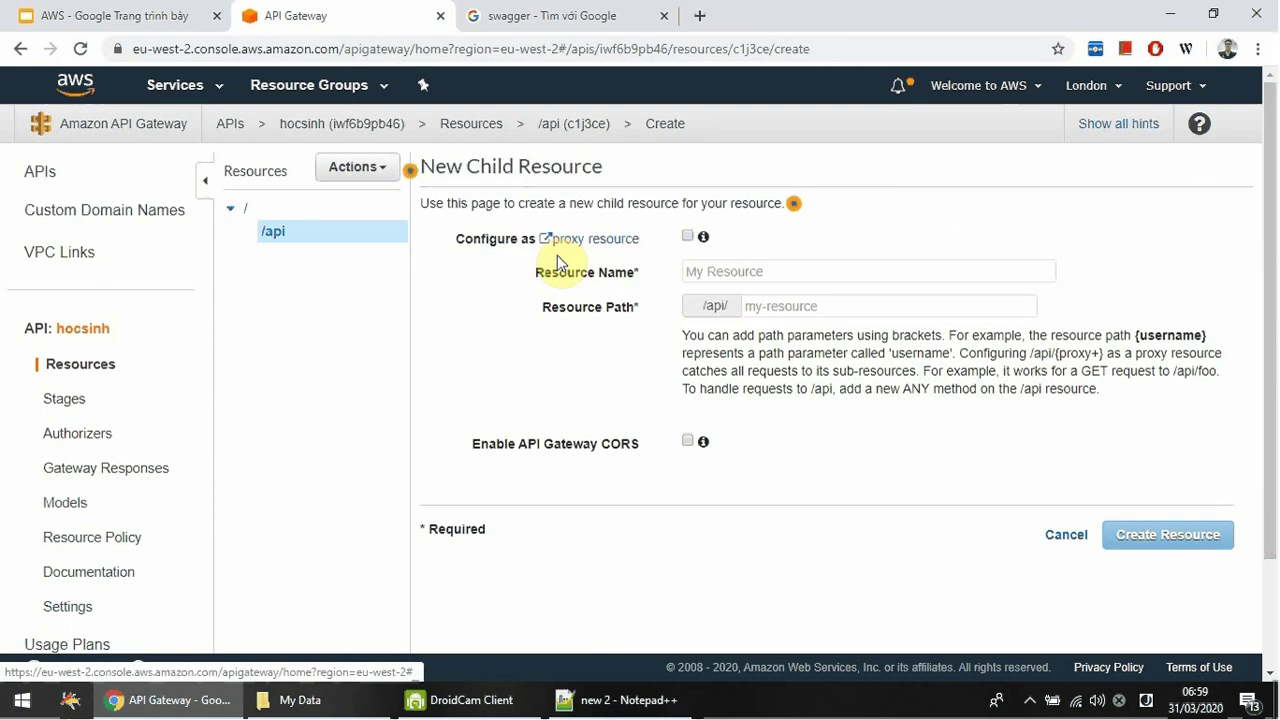
click(792, 273)
text(v1)
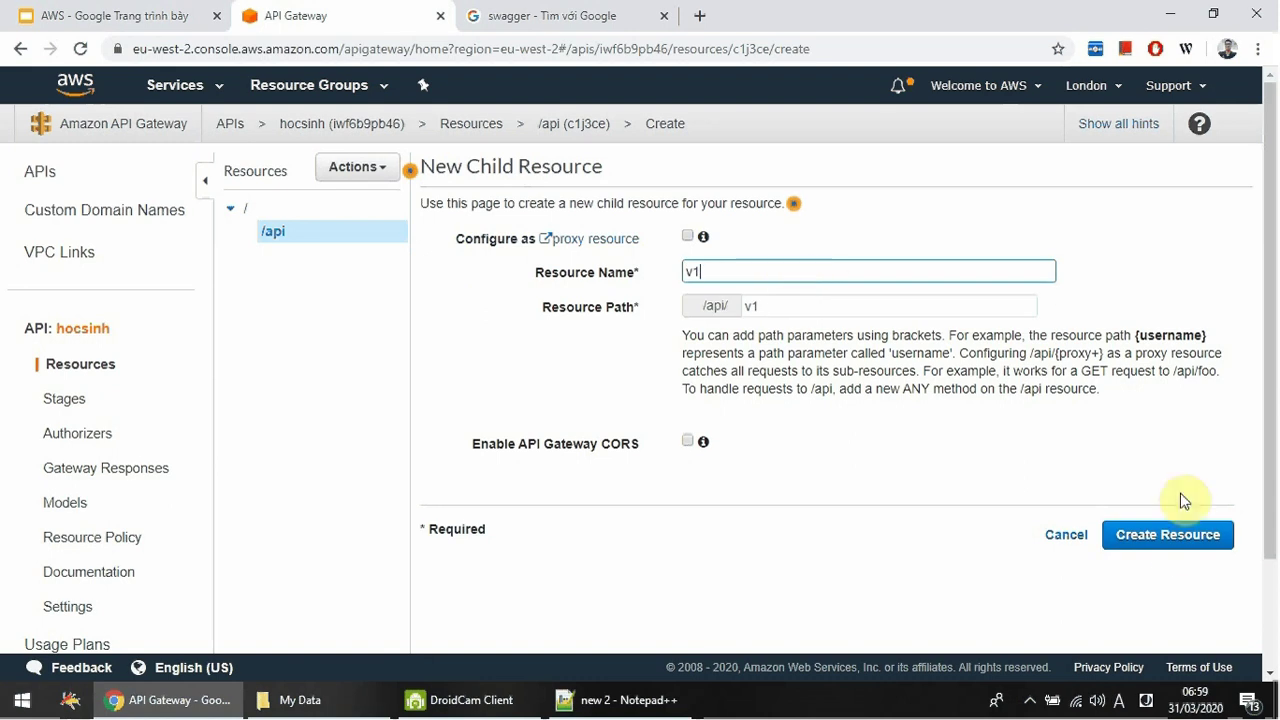
click(1168, 536)
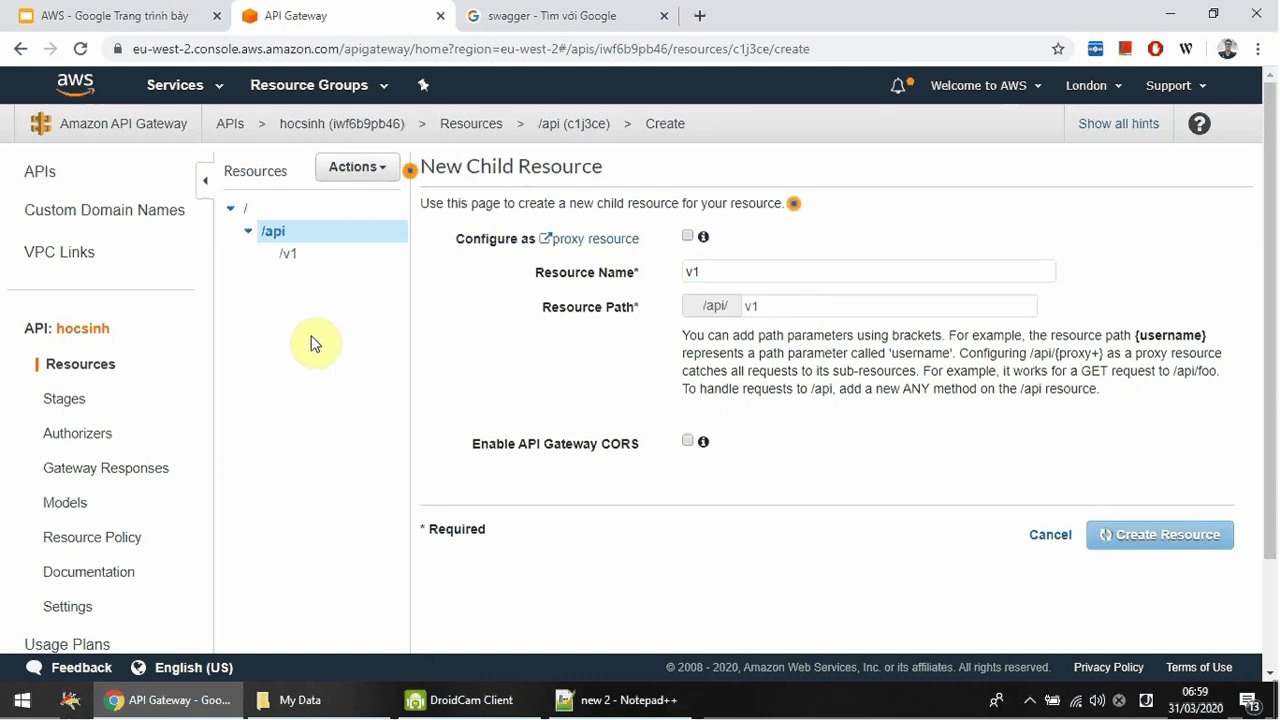
- Create a child resource named "gethocsinh" under the /api/v1 resource of the hocsinh API
click(351, 184)
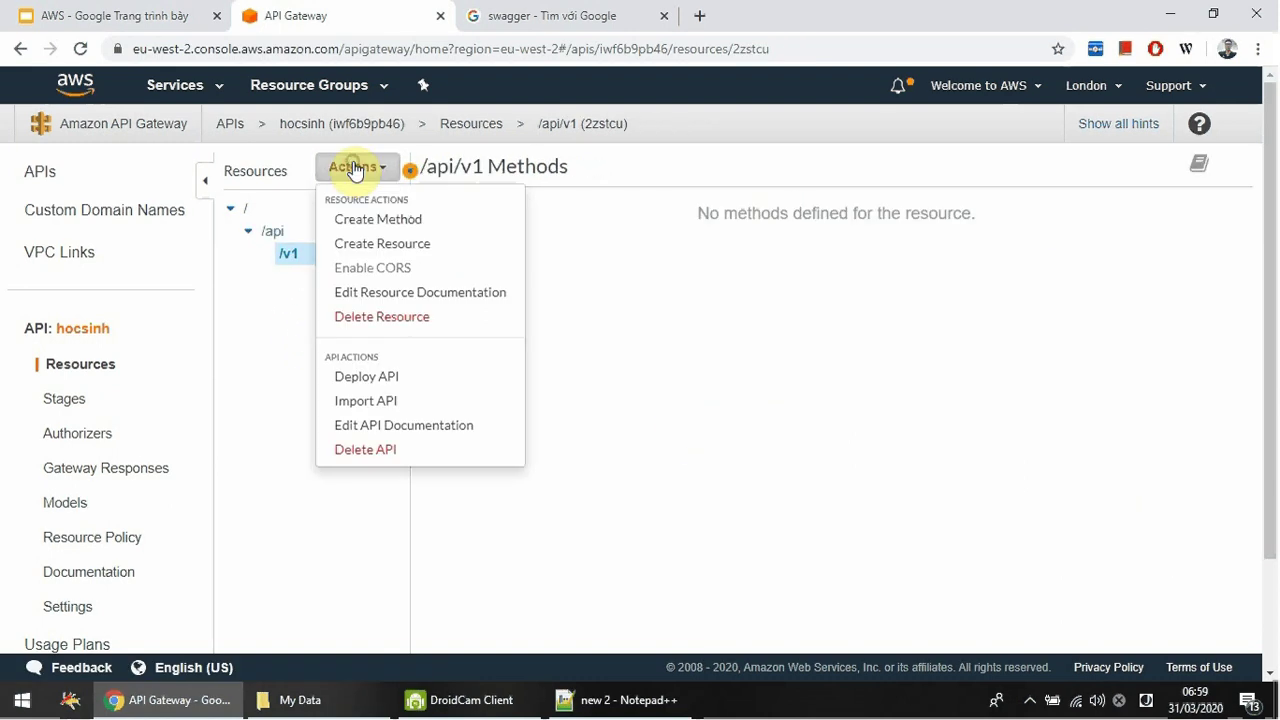
click(433, 254)
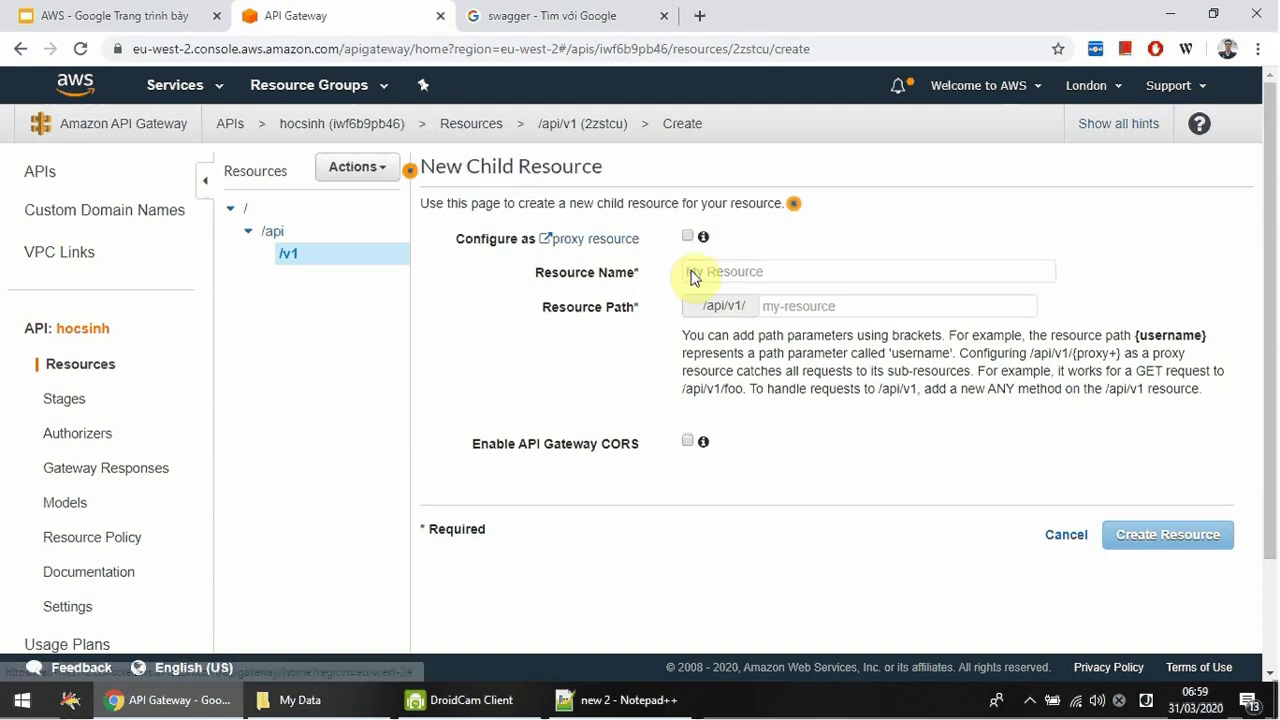
click(723, 266)
text(getHocsinh)
click(731, 312)
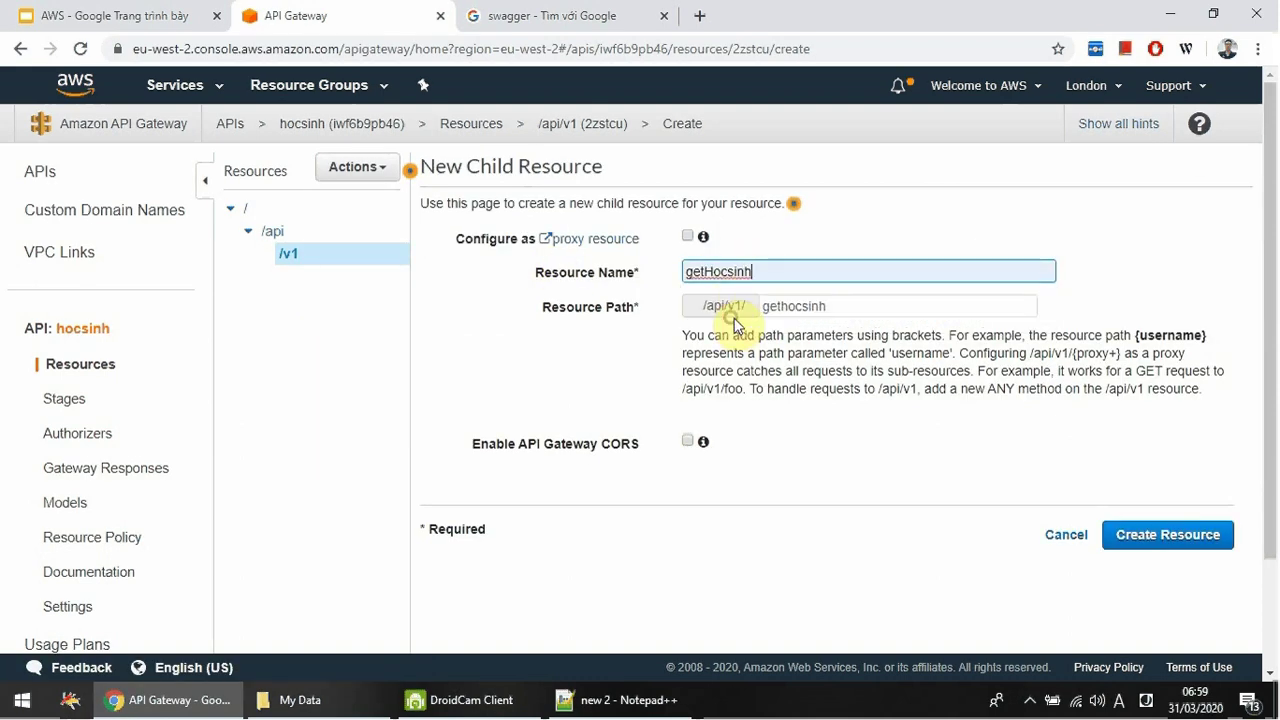
drag(789, 271, 393, 283)
text(ge)
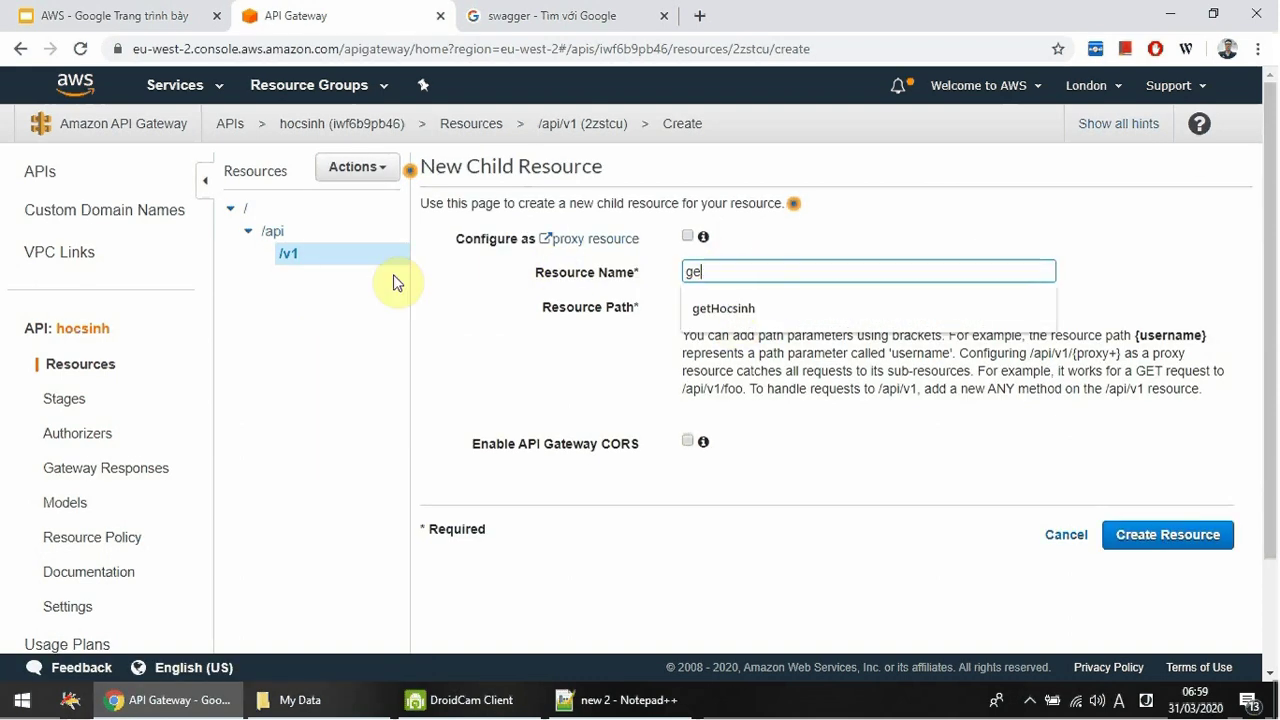
text(thocsinh)
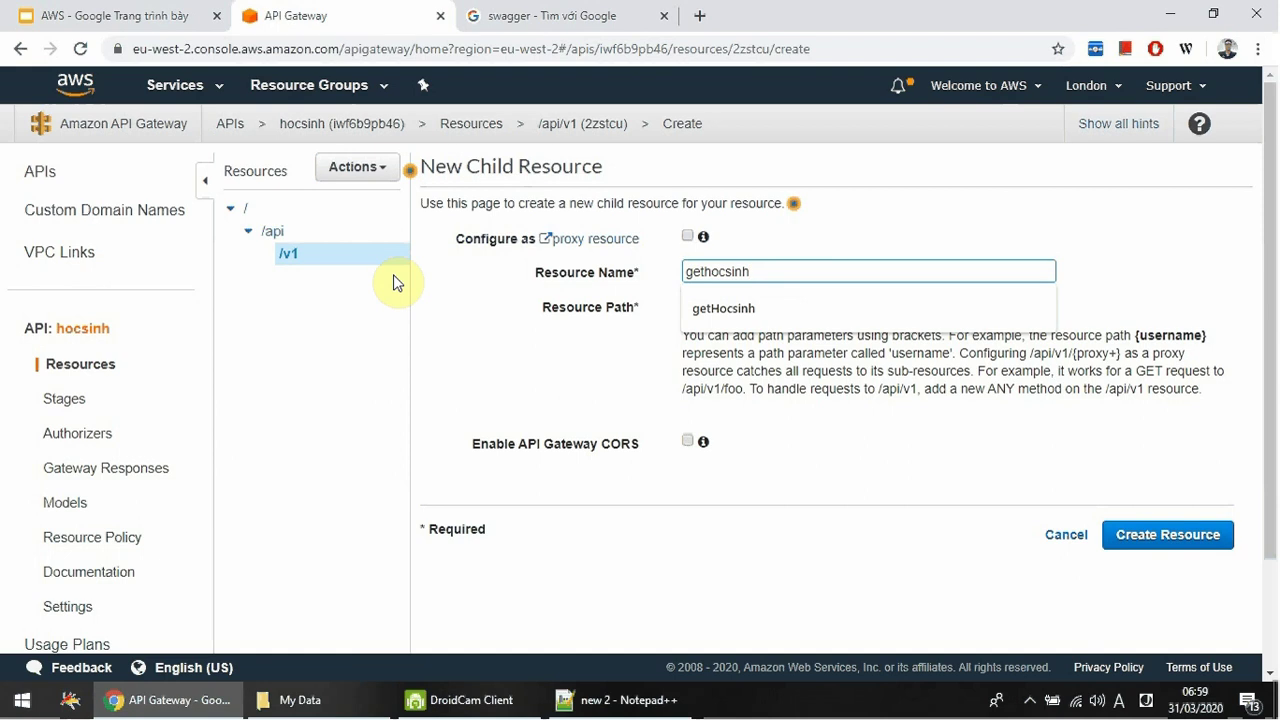
click(1148, 546)
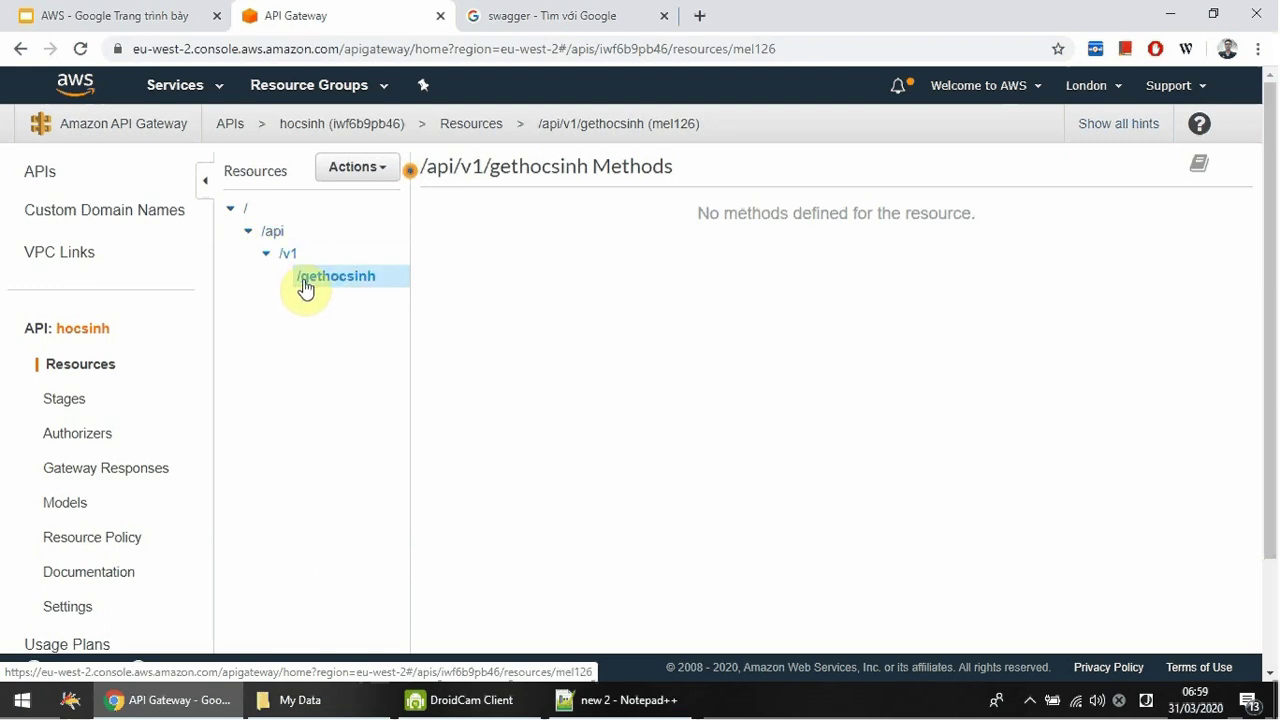
- Start creating a method on the /api/v1/gethocsinh resource and choose GET as its type
click(368, 181)
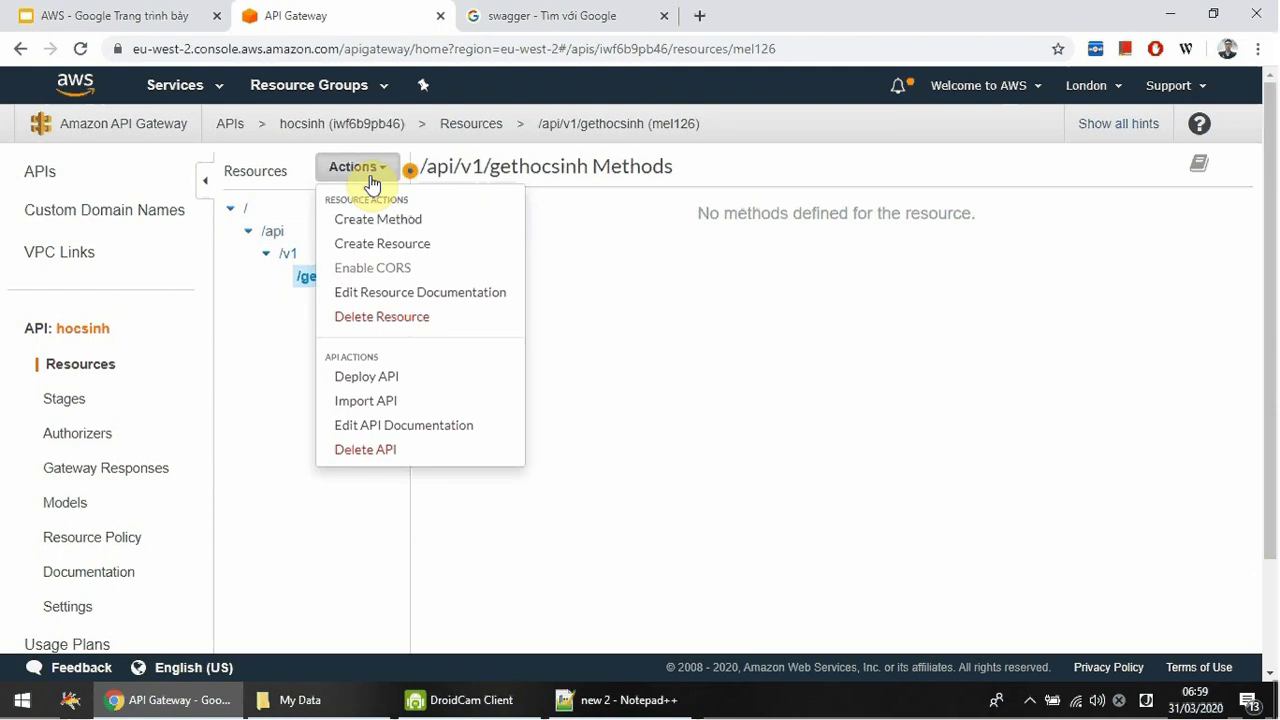
click(410, 228)
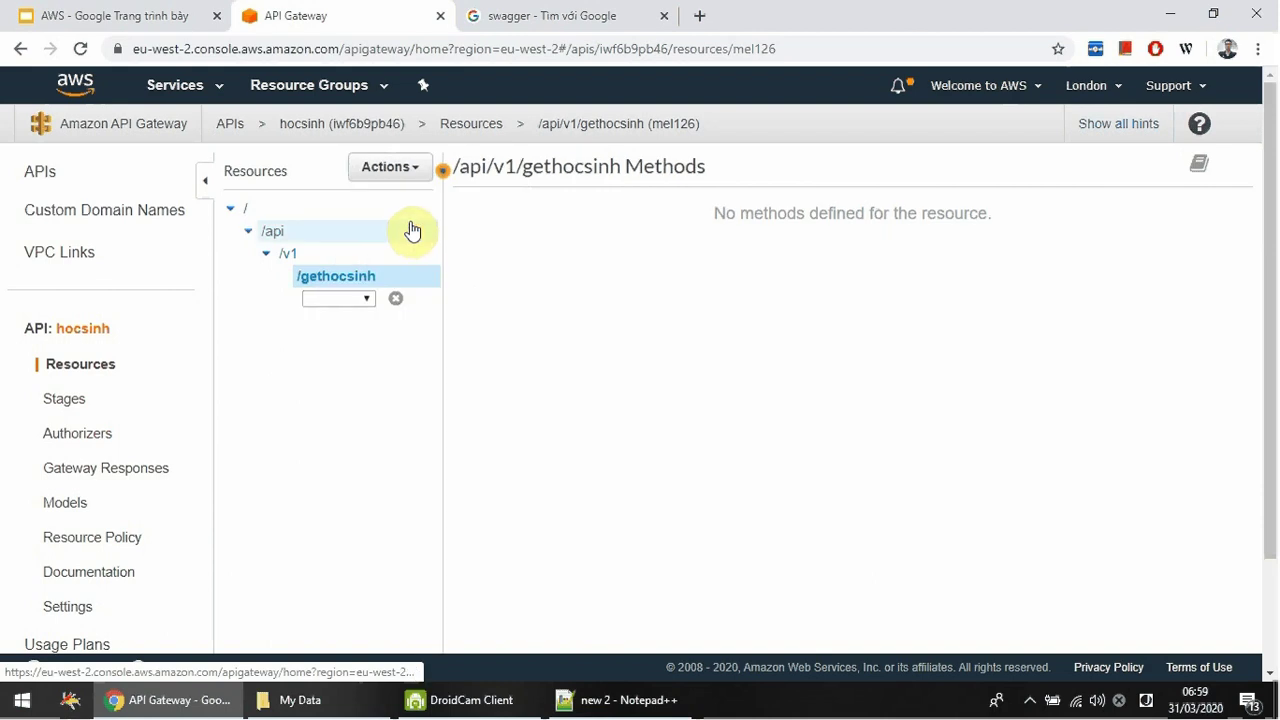
click(362, 299)
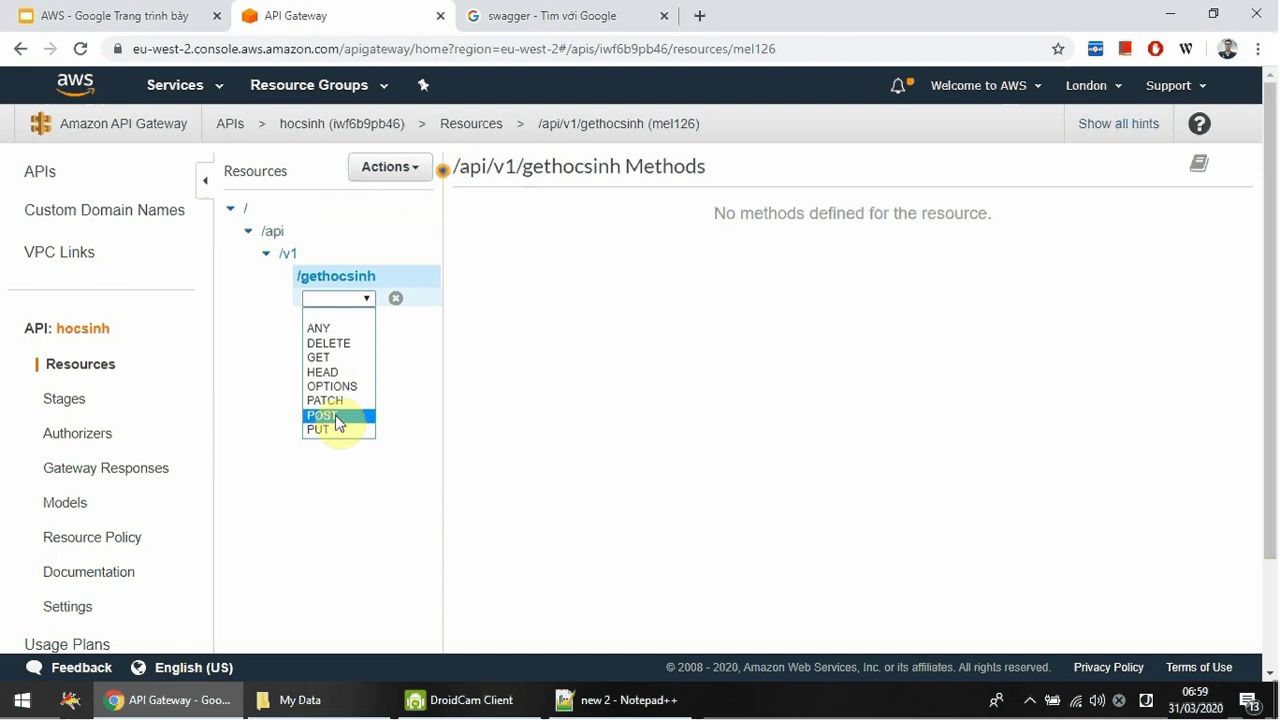
click(337, 362)
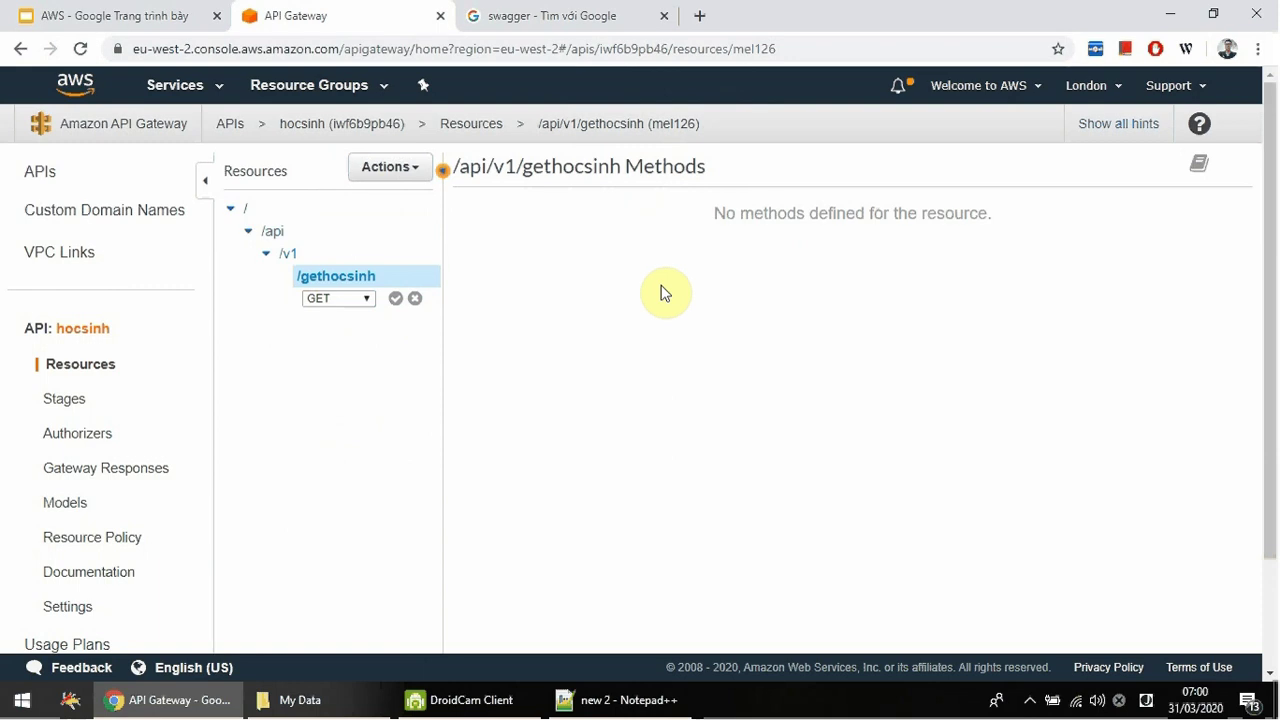
- Write the example address dantri.com.vn?articalid=1 in a new browser tab without loading it
click(700, 16)
text(dan)
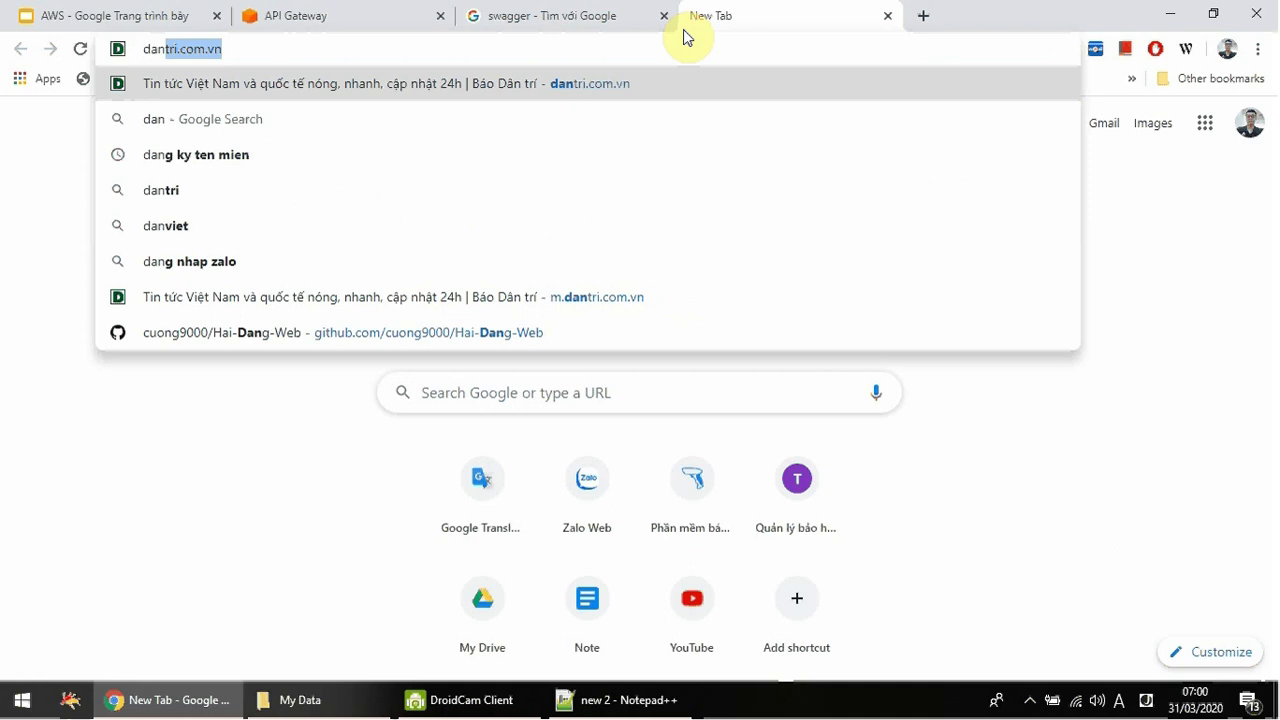
key(Right)
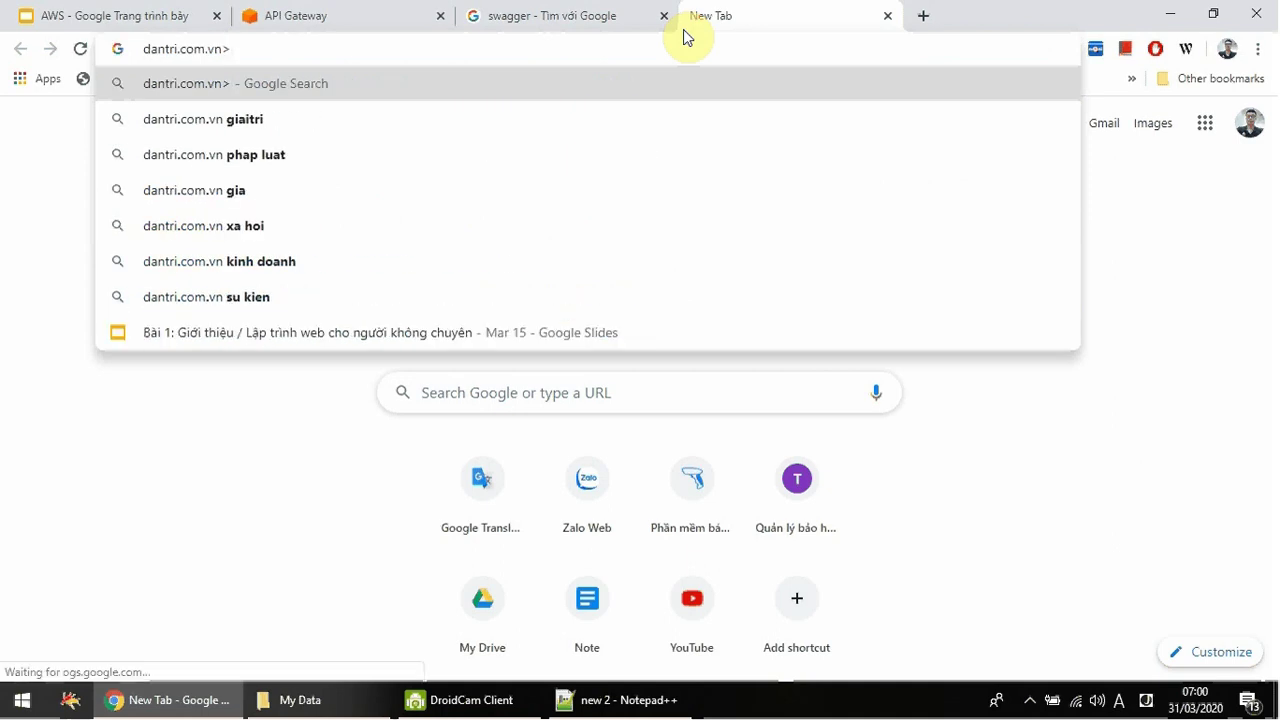
key(BackSpace)
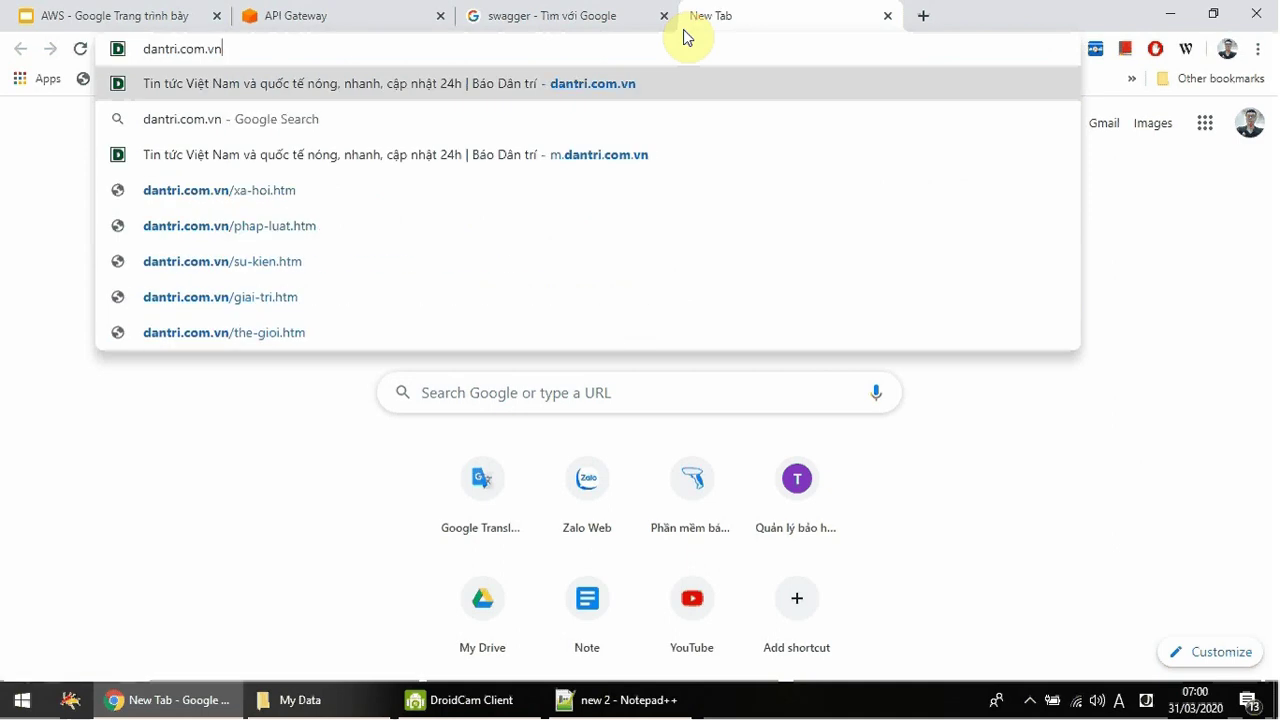
text(?)
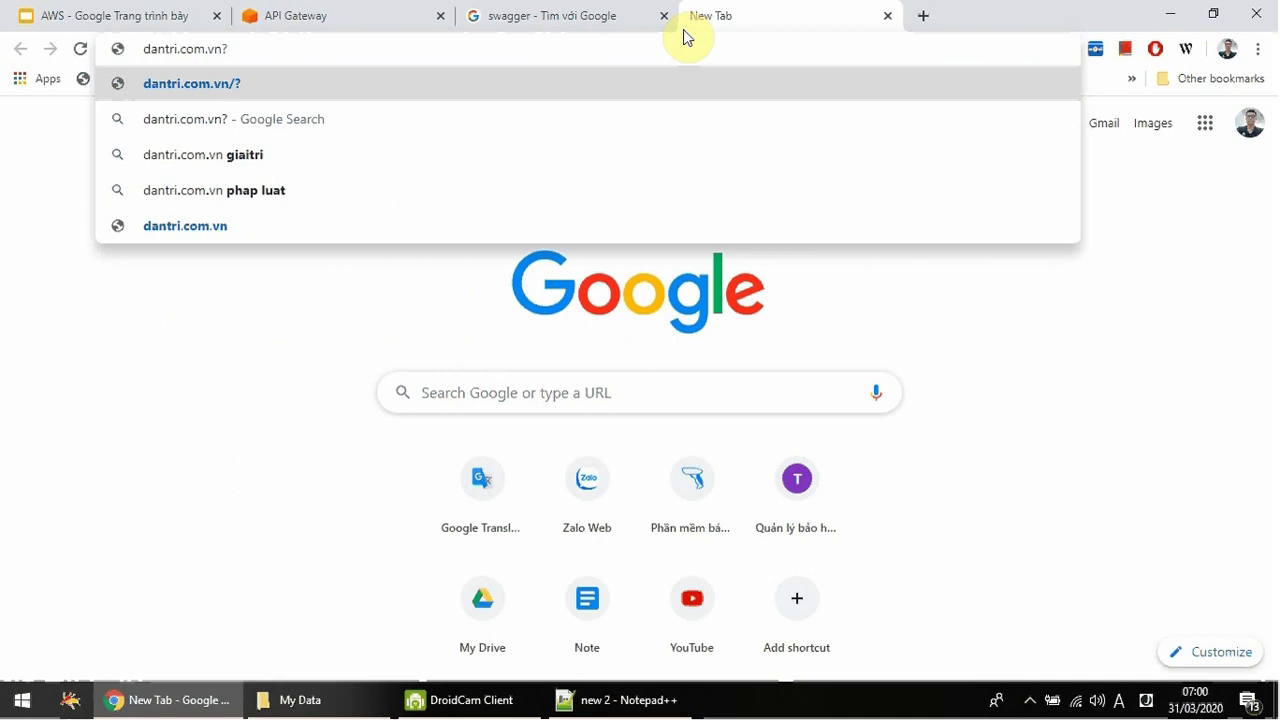
text(ar)
text(ica)
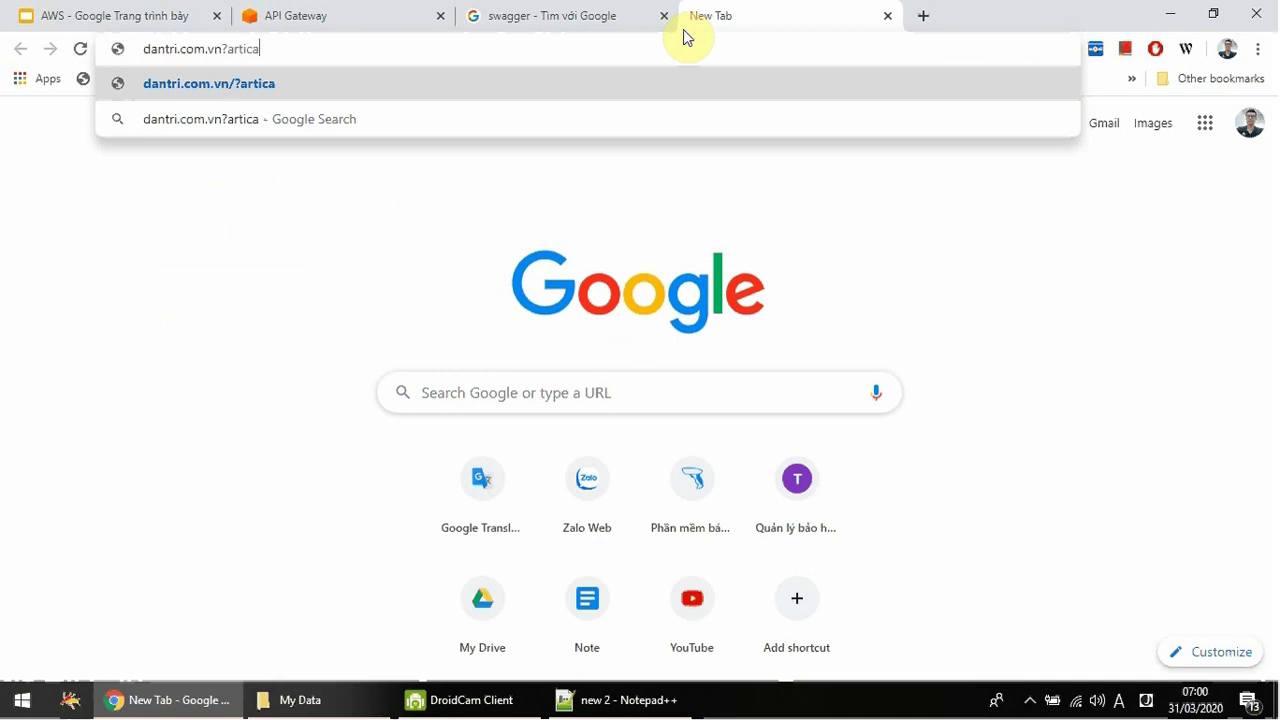
text(lid=1)
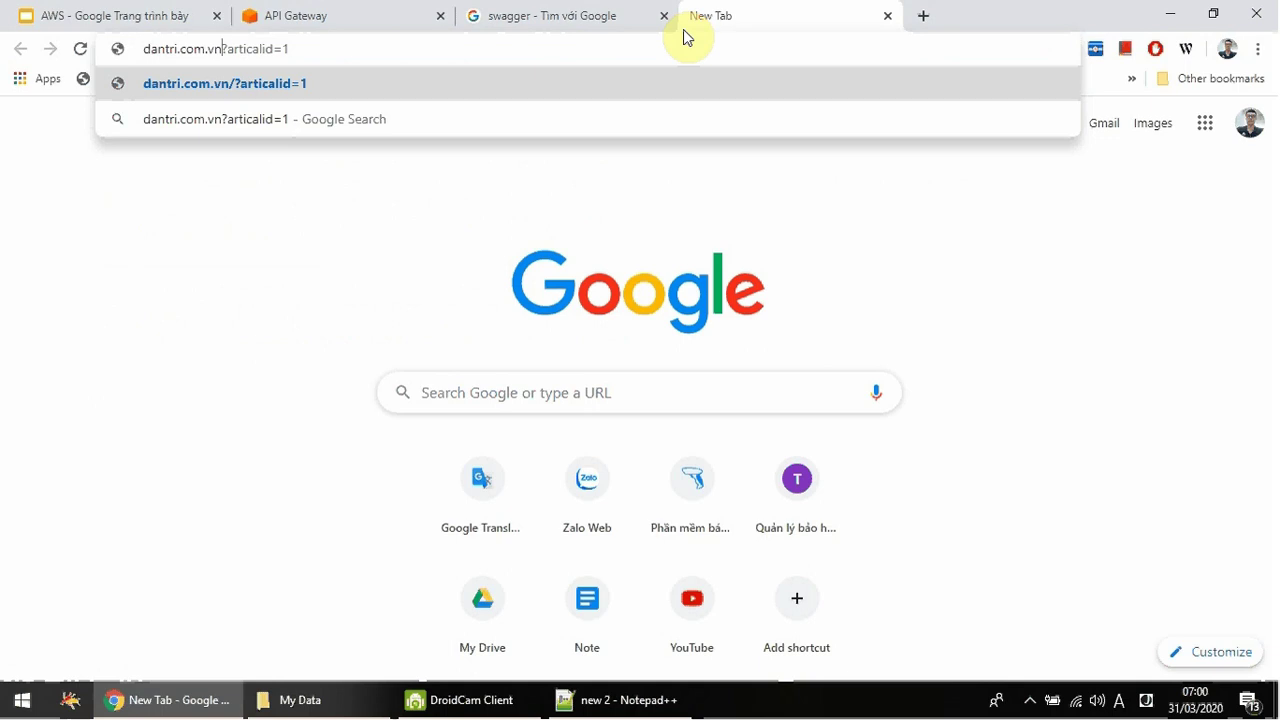
- Highlight the articalid parameter in the example address and delete the query string after dantri.com.vn
key(shift+Right)
key(shift+Right)
key(shift+Right)
key(shift+Right)
key(shift+Right)
key(shift+Right)
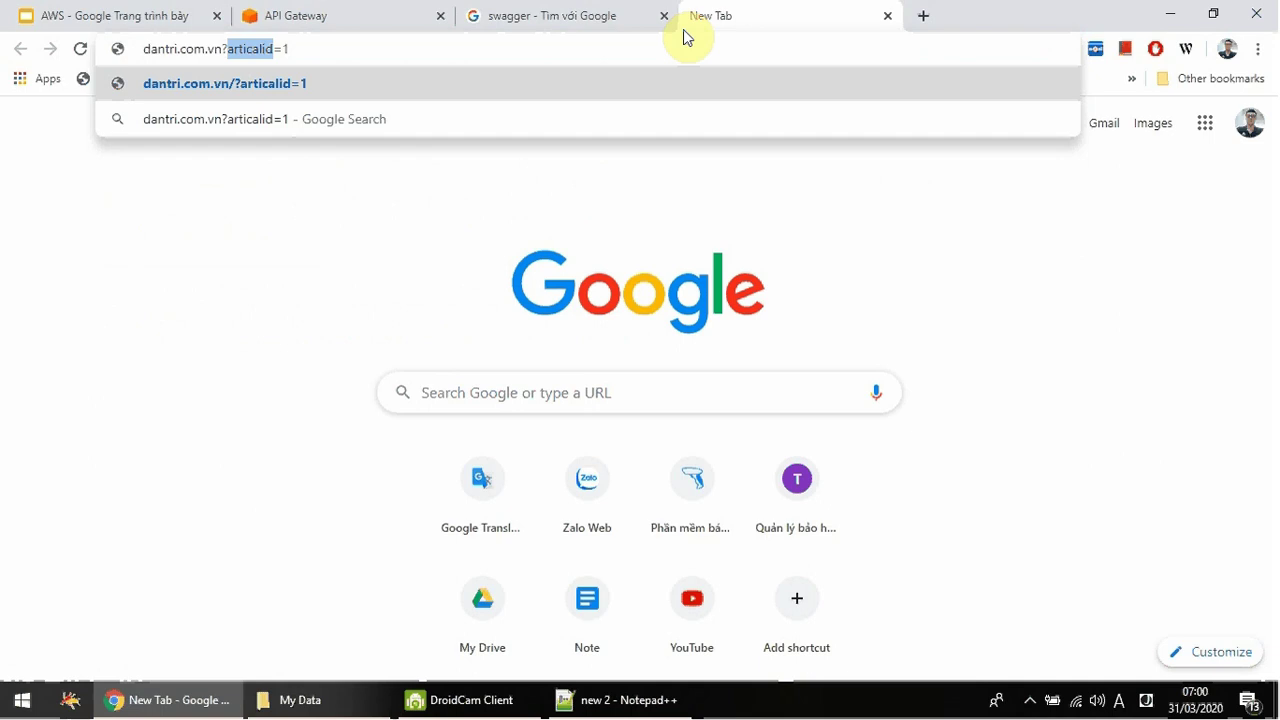
click(250, 52)
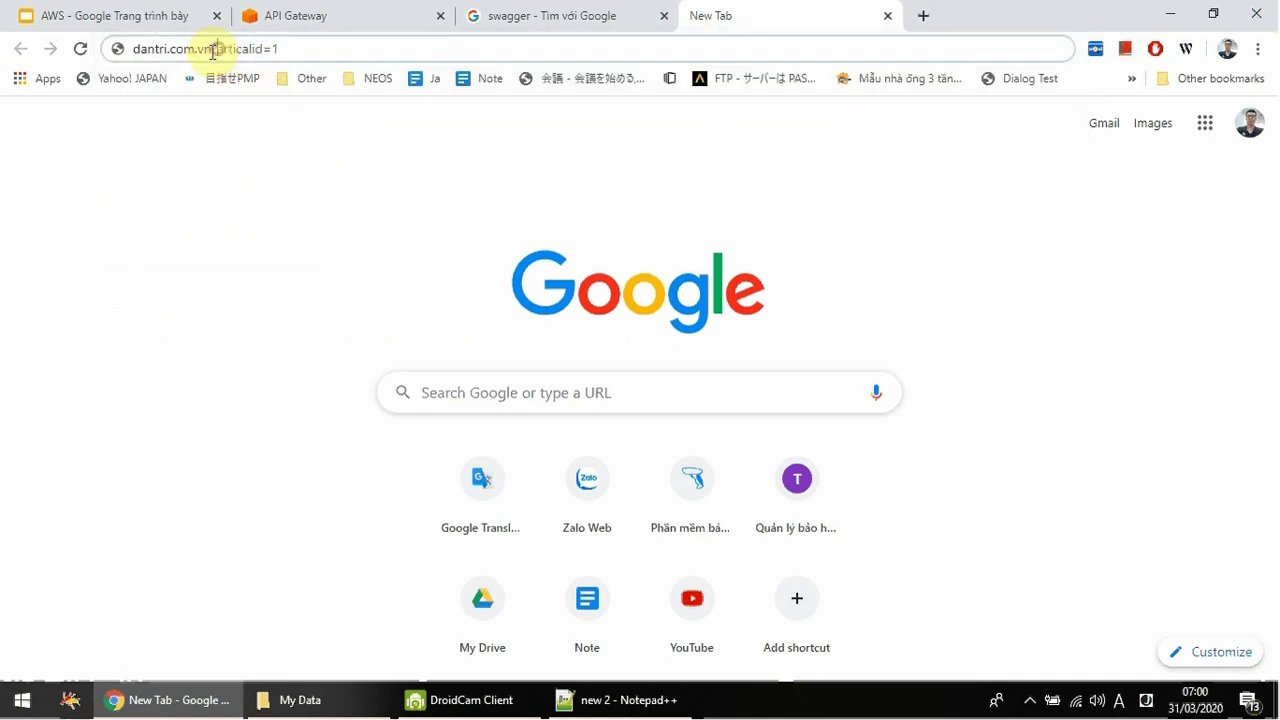
drag(213, 50, 330, 40)
key(BackSpace)
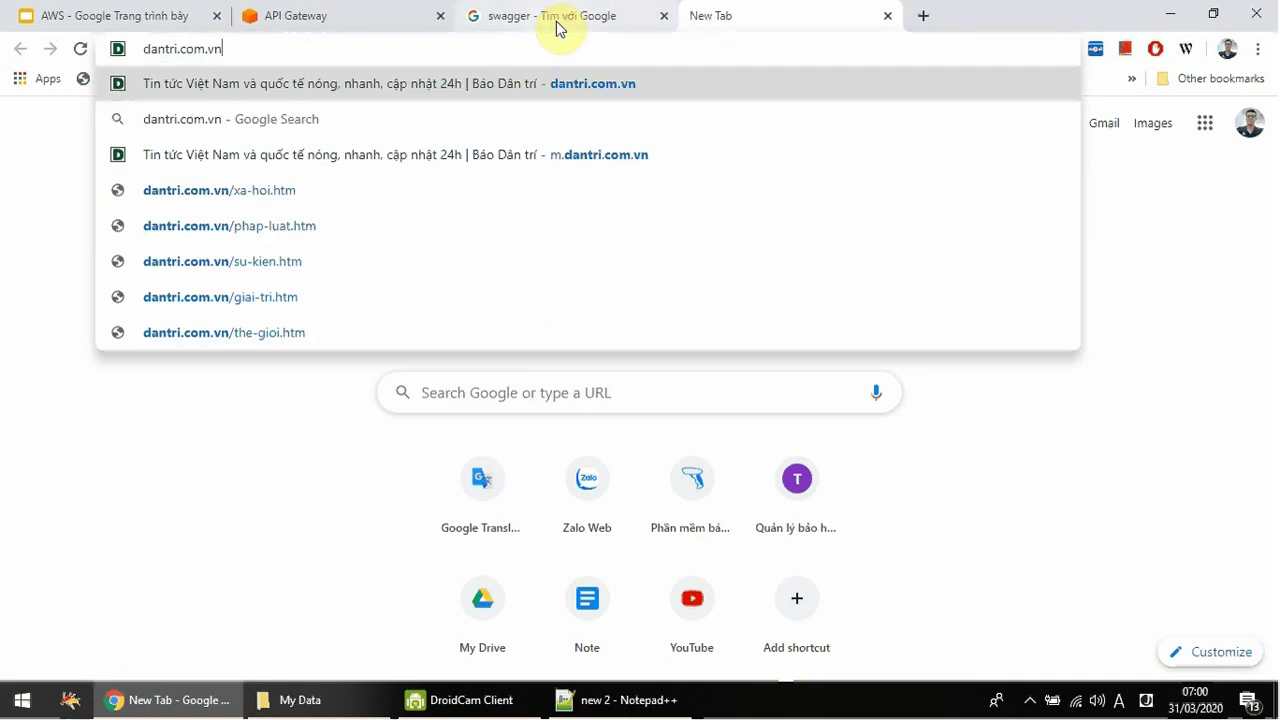
- Return to API Gateway, confirm the GET method on /gethocsinh and look over its integration setup
click(330, 20)
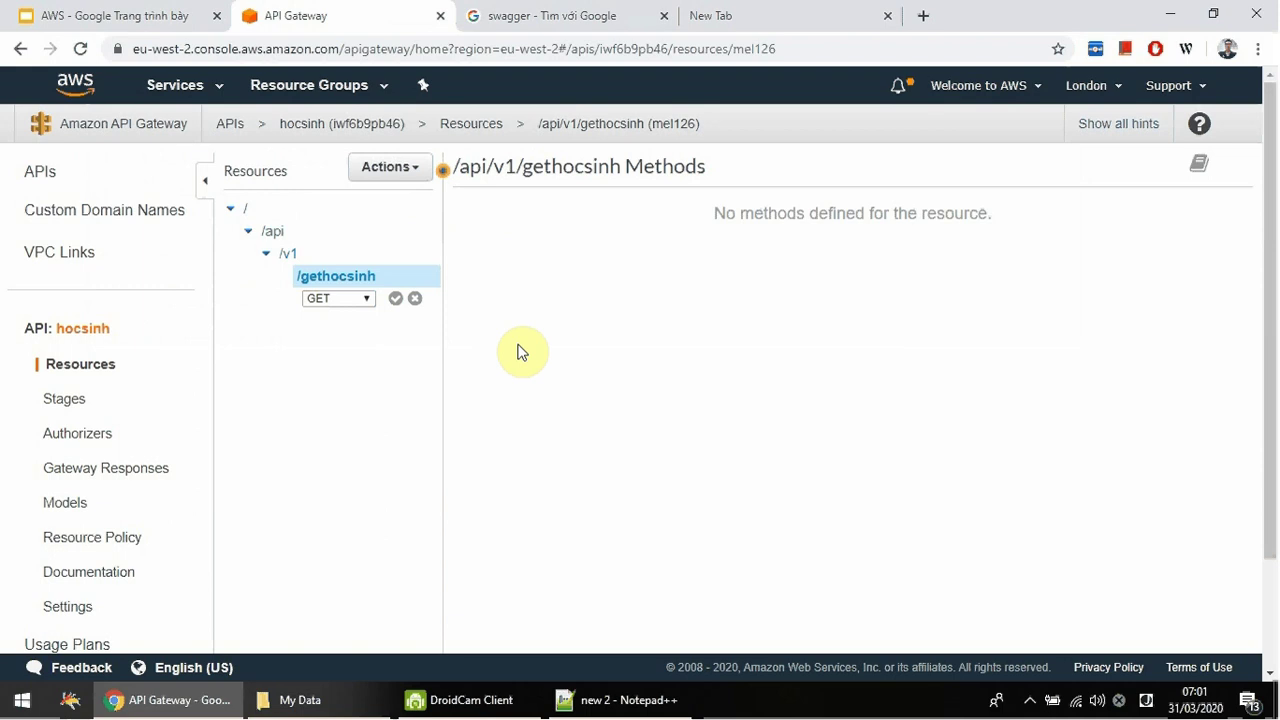
click(393, 300)
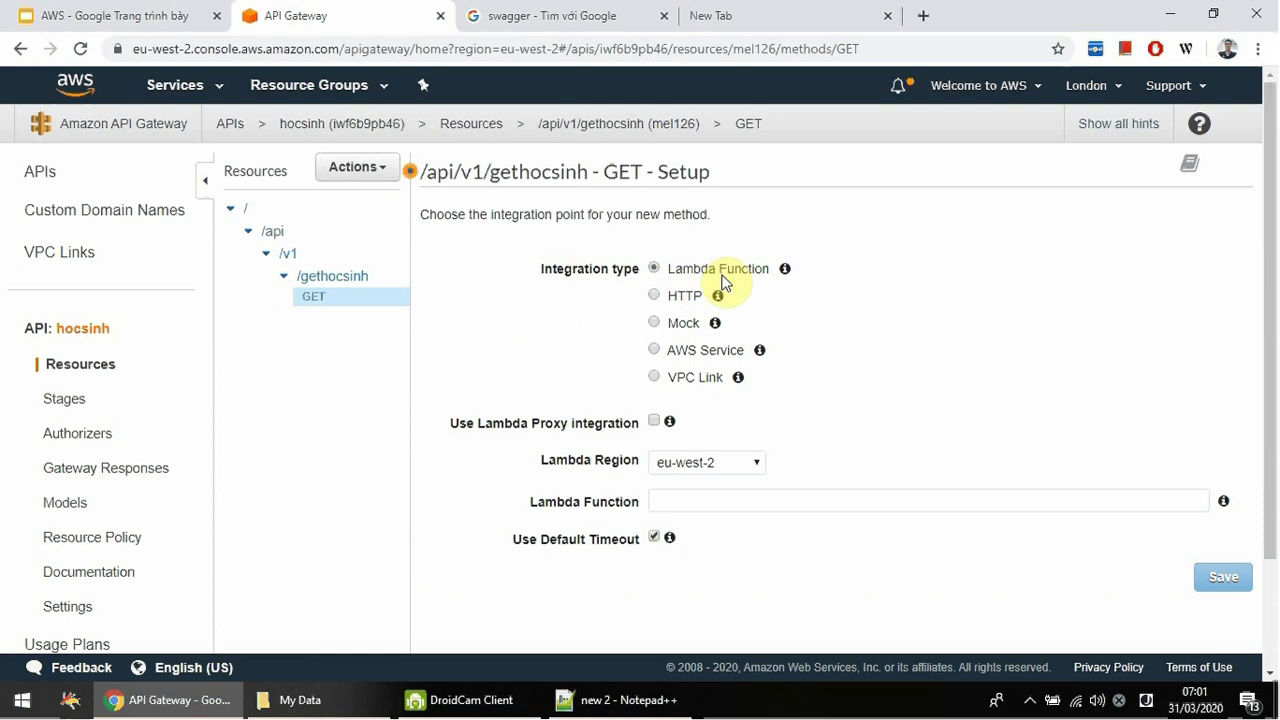
scroll(715, 285, down, 1)
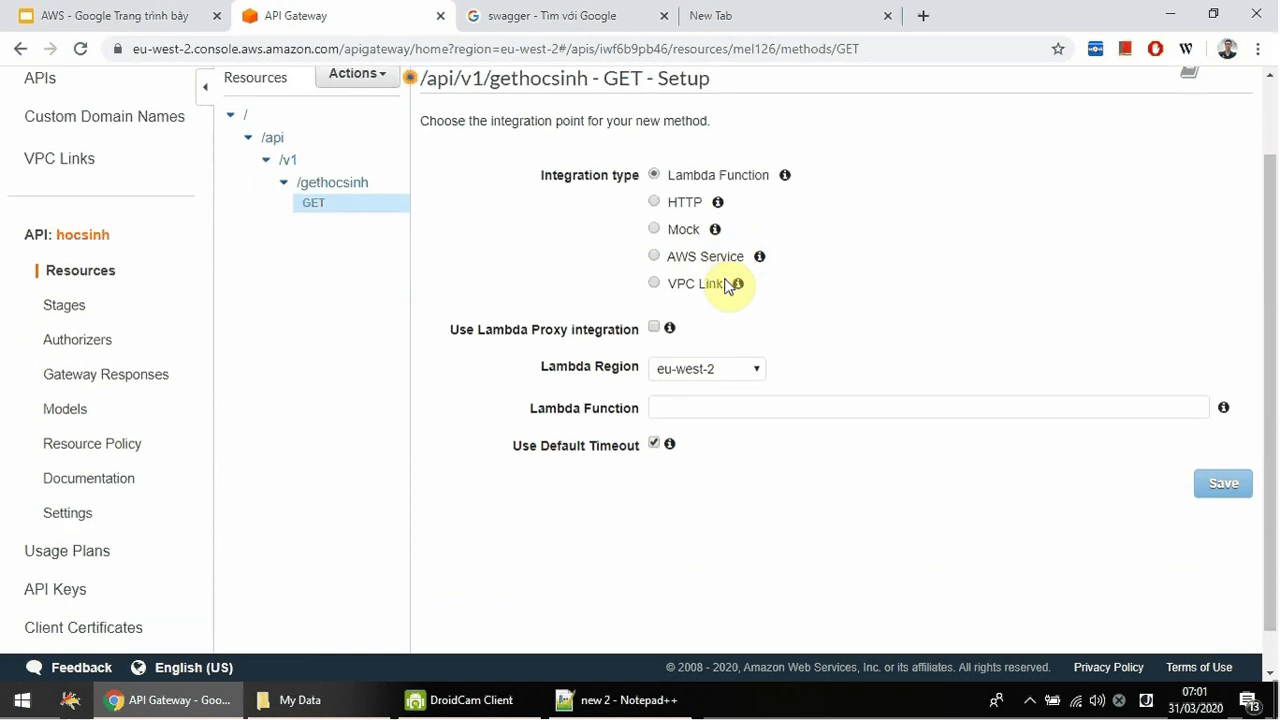
scroll(729, 280, up, 1)
- Open the AWS Management Console in a separate browser tab and go to the Lambda functions list
right_click(76, 80)
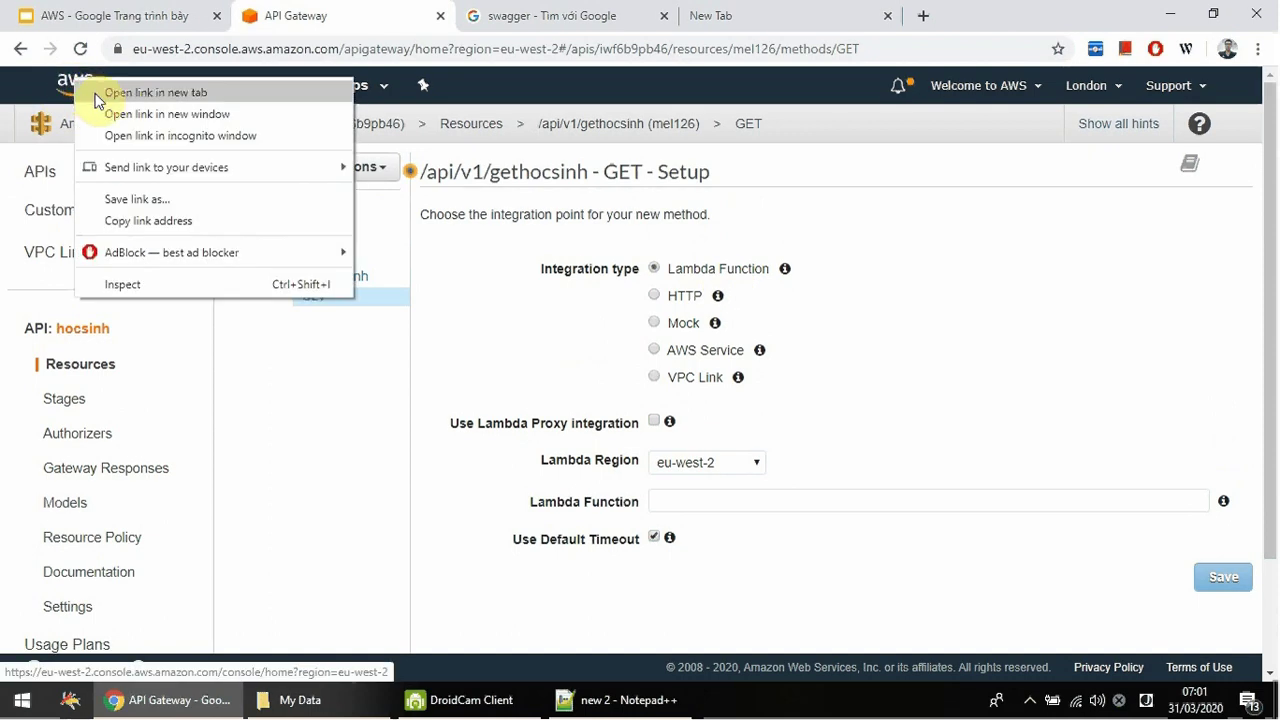
click(155, 92)
click(482, 14)
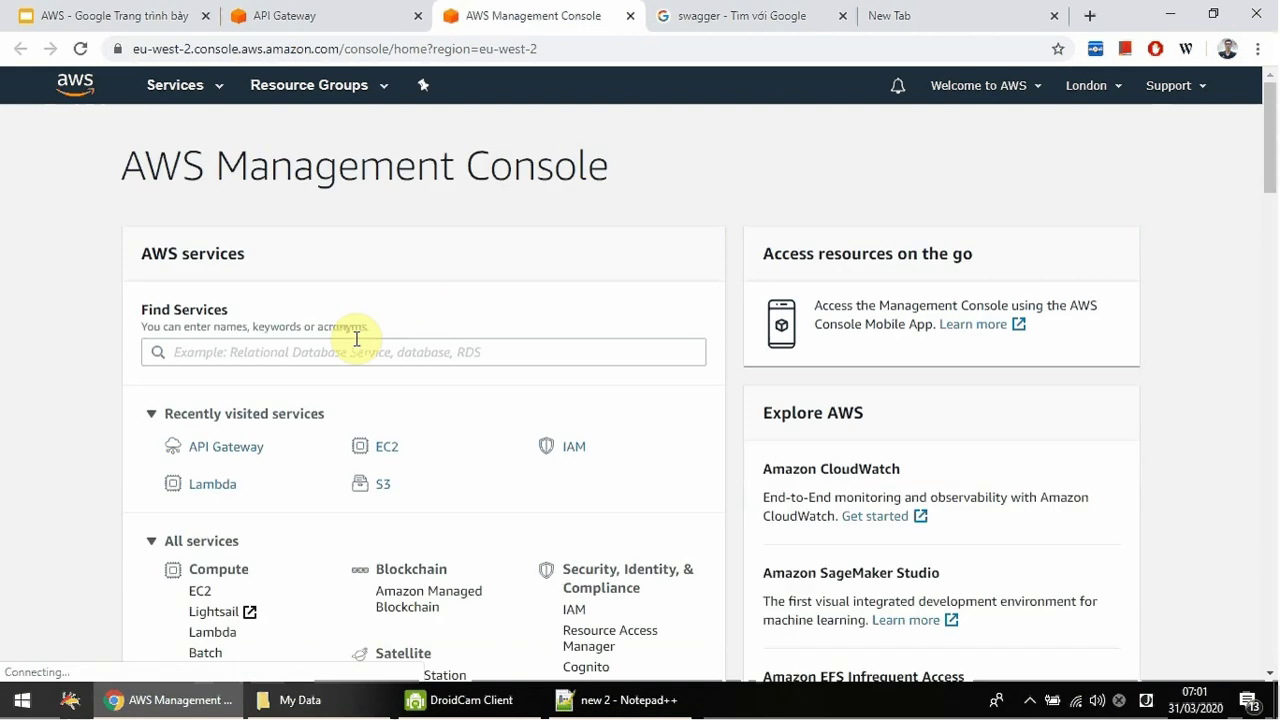
click(349, 343)
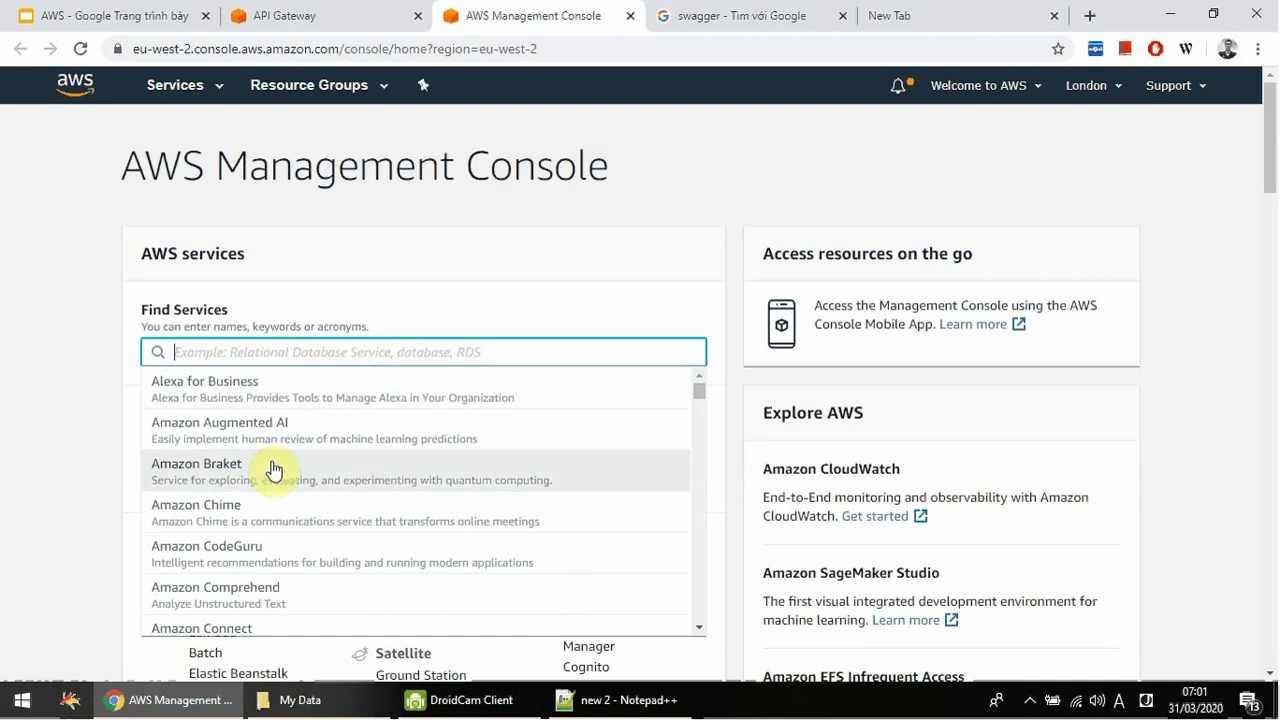
click(517, 283)
click(212, 484)
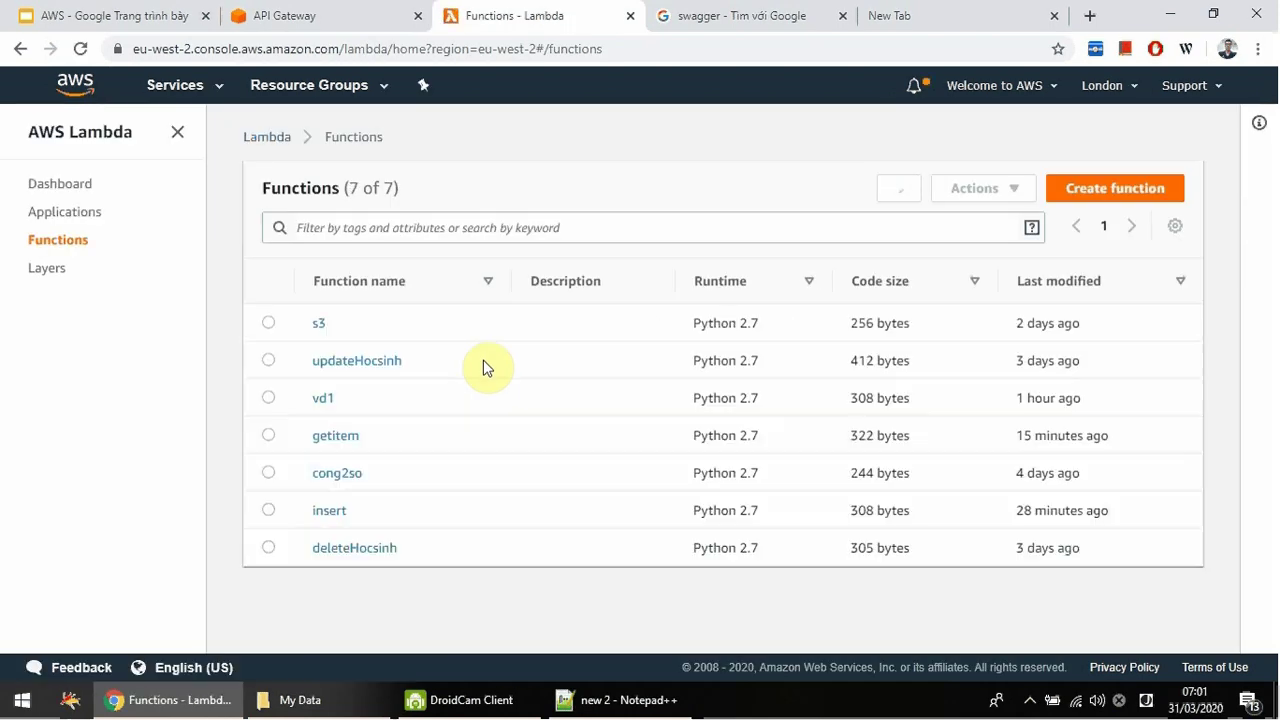
- Open the getitem Lambda function and bring up its inline function code
click(342, 442)
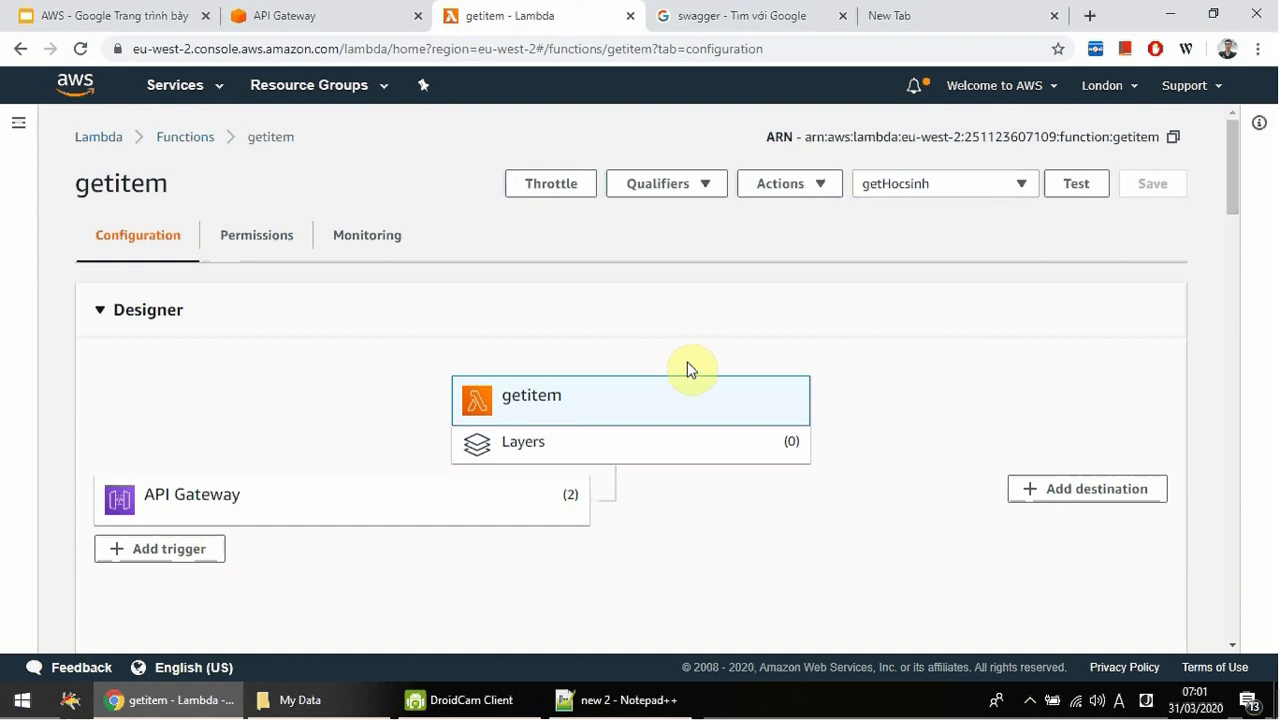
scroll(686, 373, down, 3)
scroll(683, 392, down, 3)
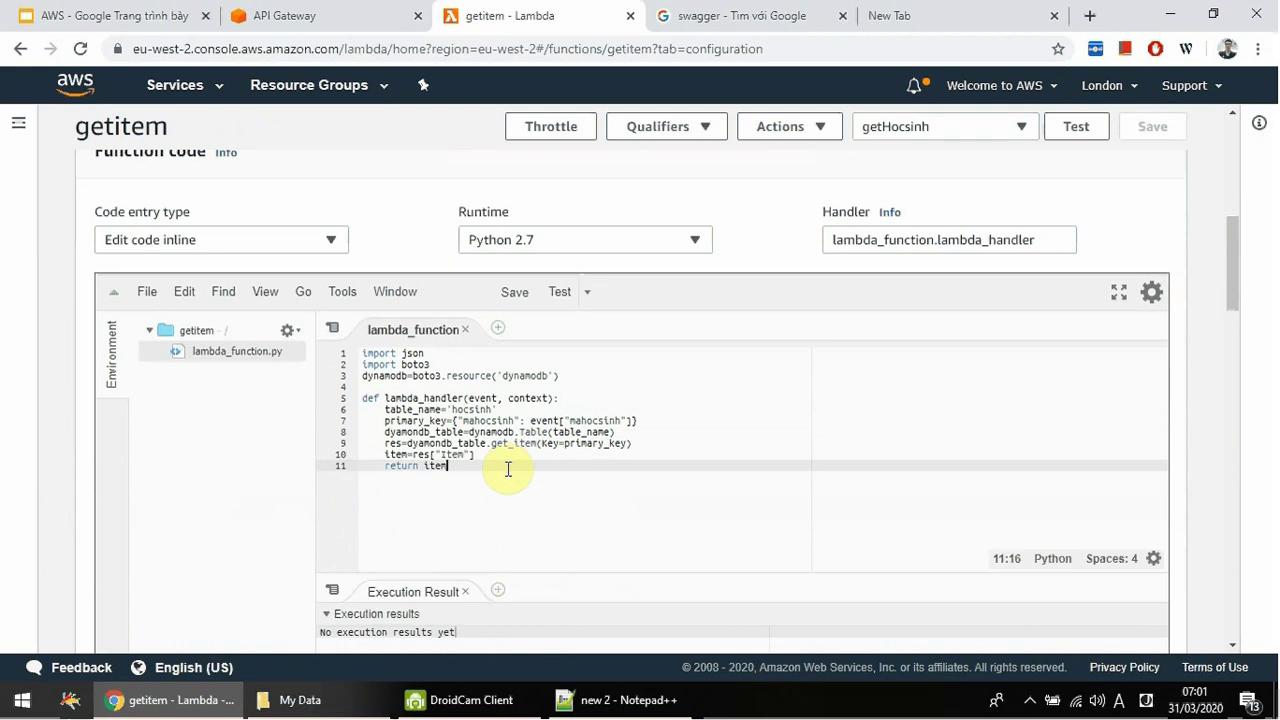
- Test the getitem function with the getHocsinh event and examine the returned response
click(1070, 127)
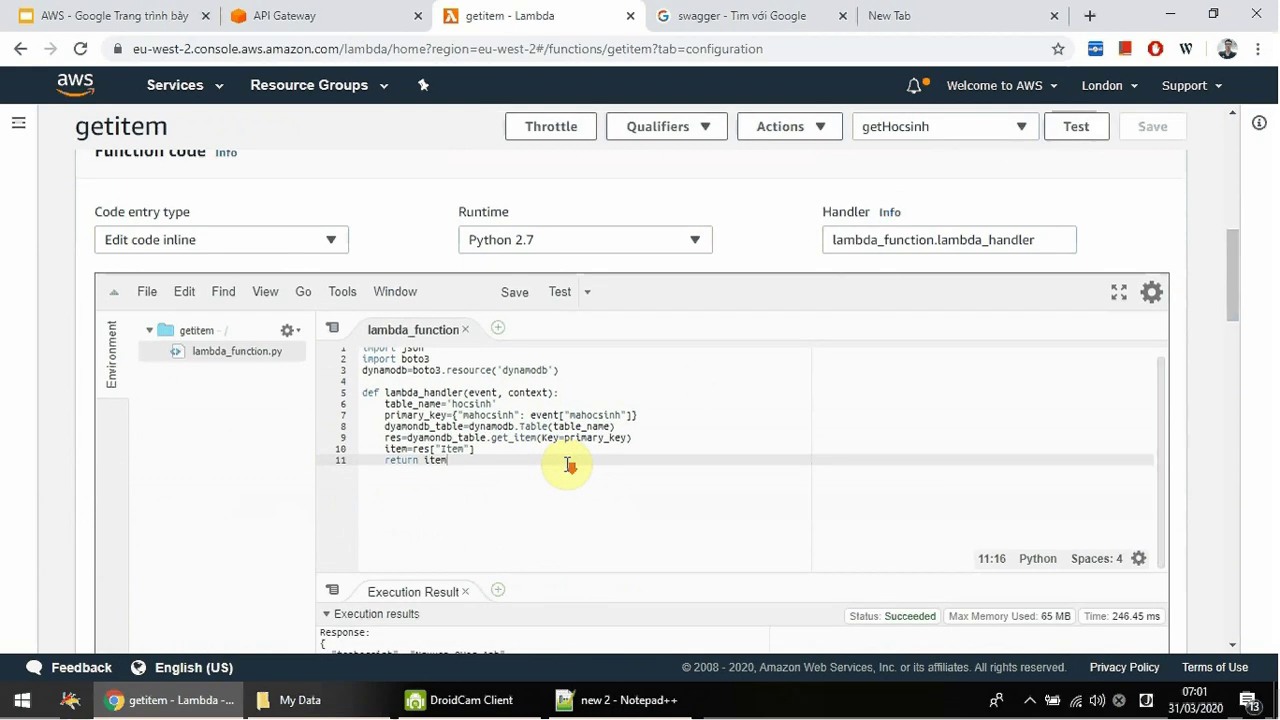
scroll(568, 472, down, 3)
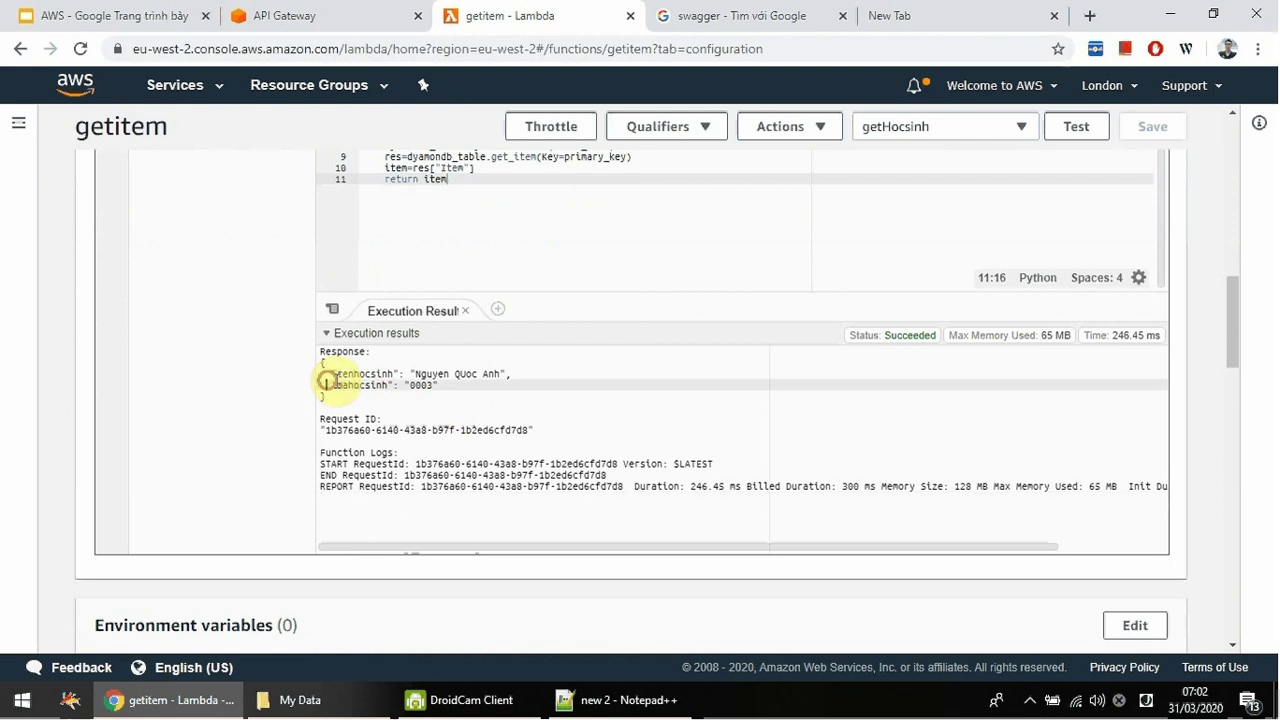
mouse_move(329, 383)
mouse_down()
mouse_move(529, 380)
mouse_move(320, 371)
mouse_up()
scroll(787, 383, up, 3)
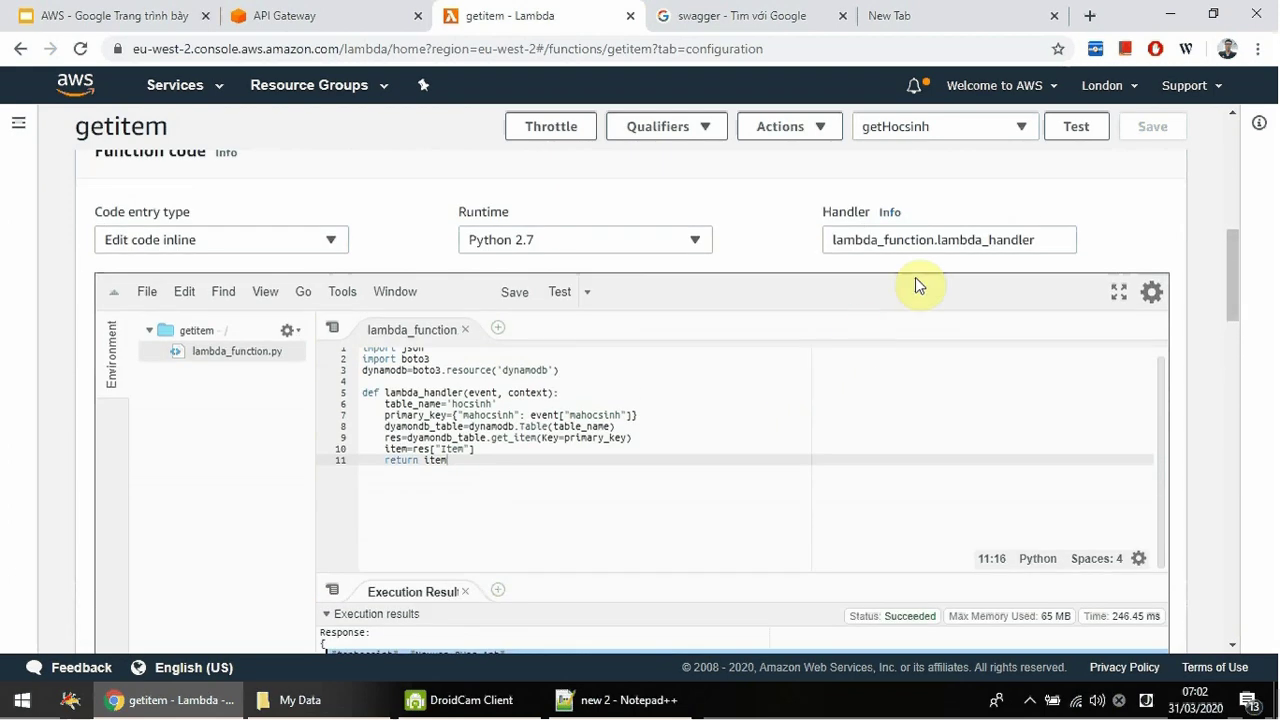
- Show the saved test events of the getitem function and review its lambda_function code
click(1017, 128)
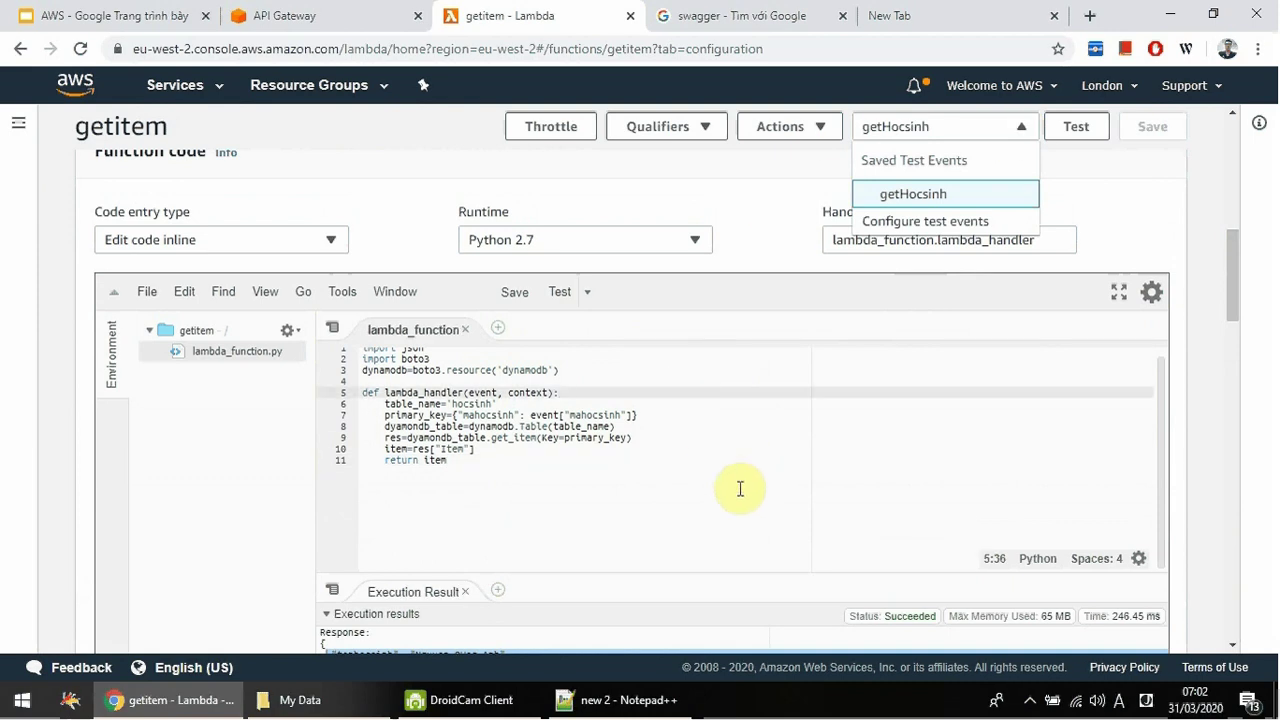
drag(628, 490, 373, 335)
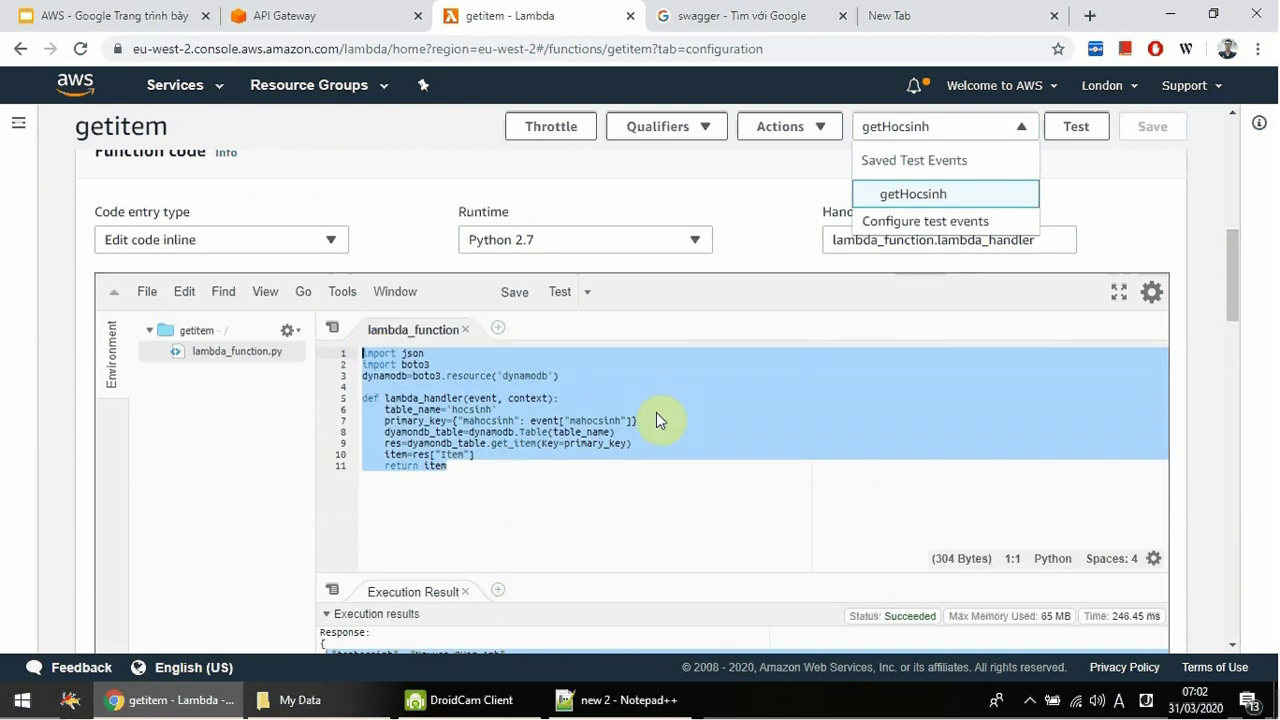
click(476, 443)
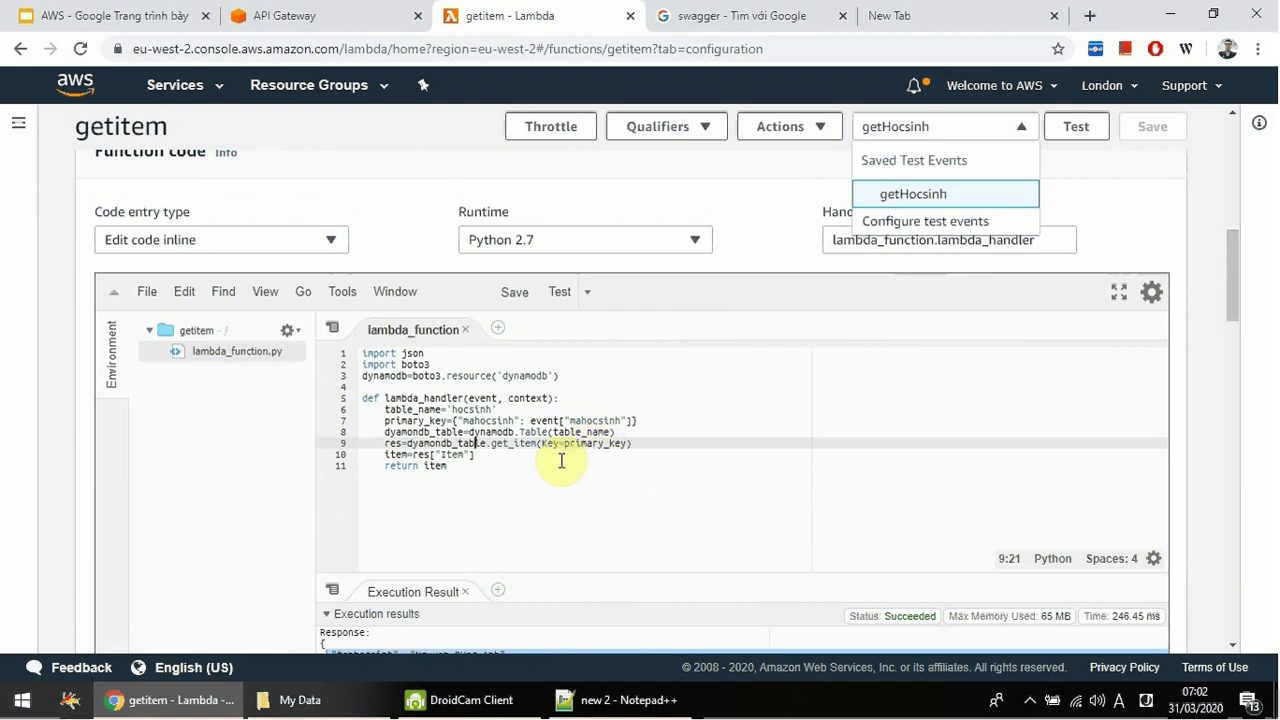
click(480, 483)
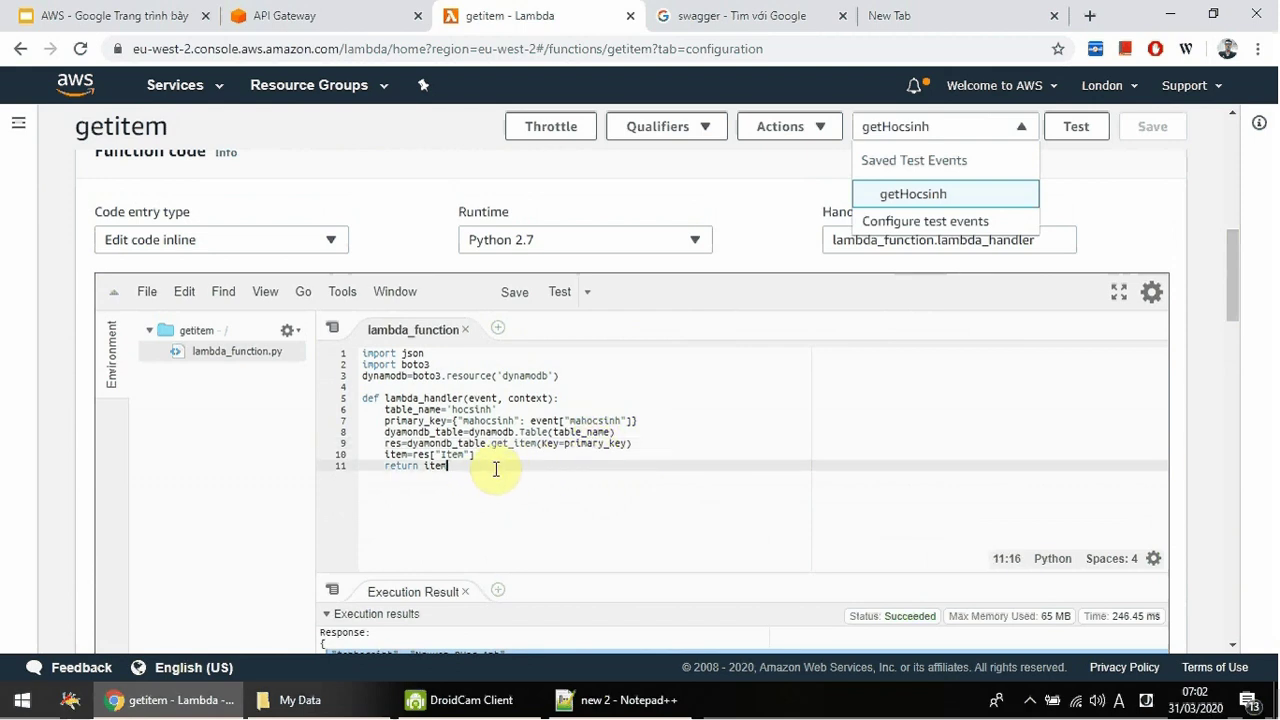
- Return to the API Gateway browser tab and choose getitem as the Lambda function for the /api/v1/gethocsinh GET method
click(322, 16)
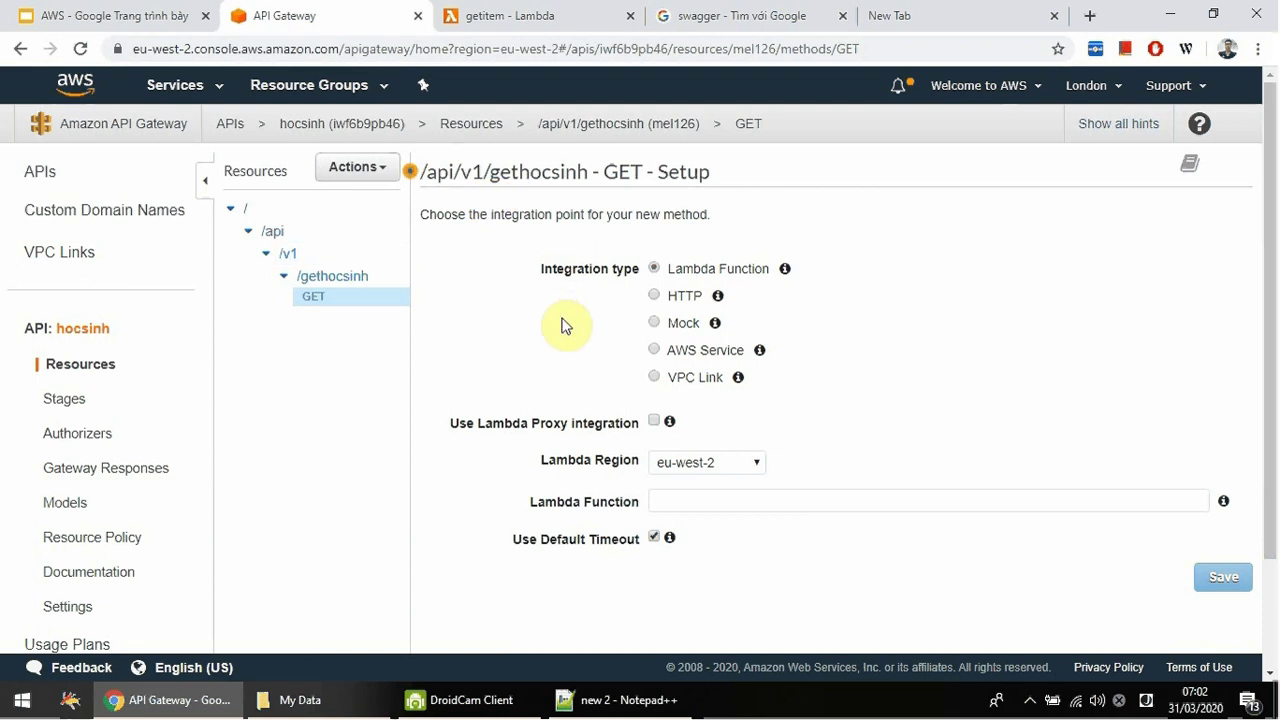
scroll(562, 324, down, 1)
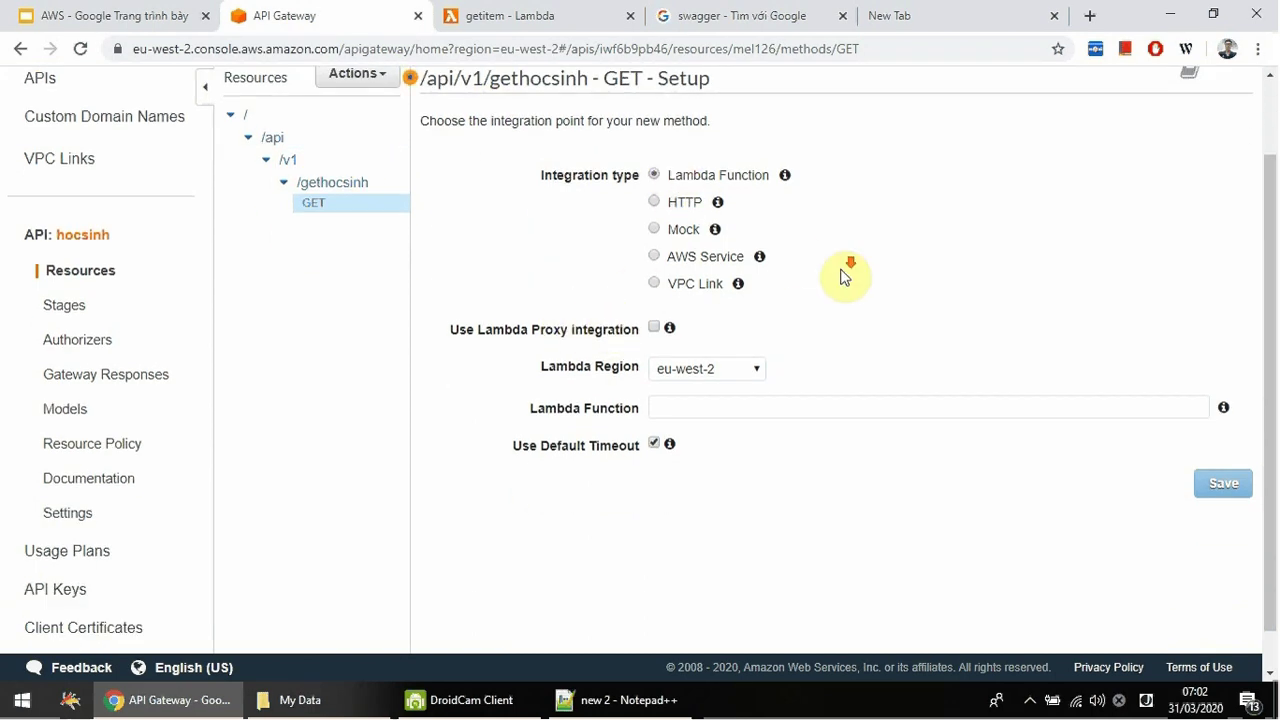
scroll(846, 274, up, 1)
click(757, 457)
scroll(757, 455, down, 1)
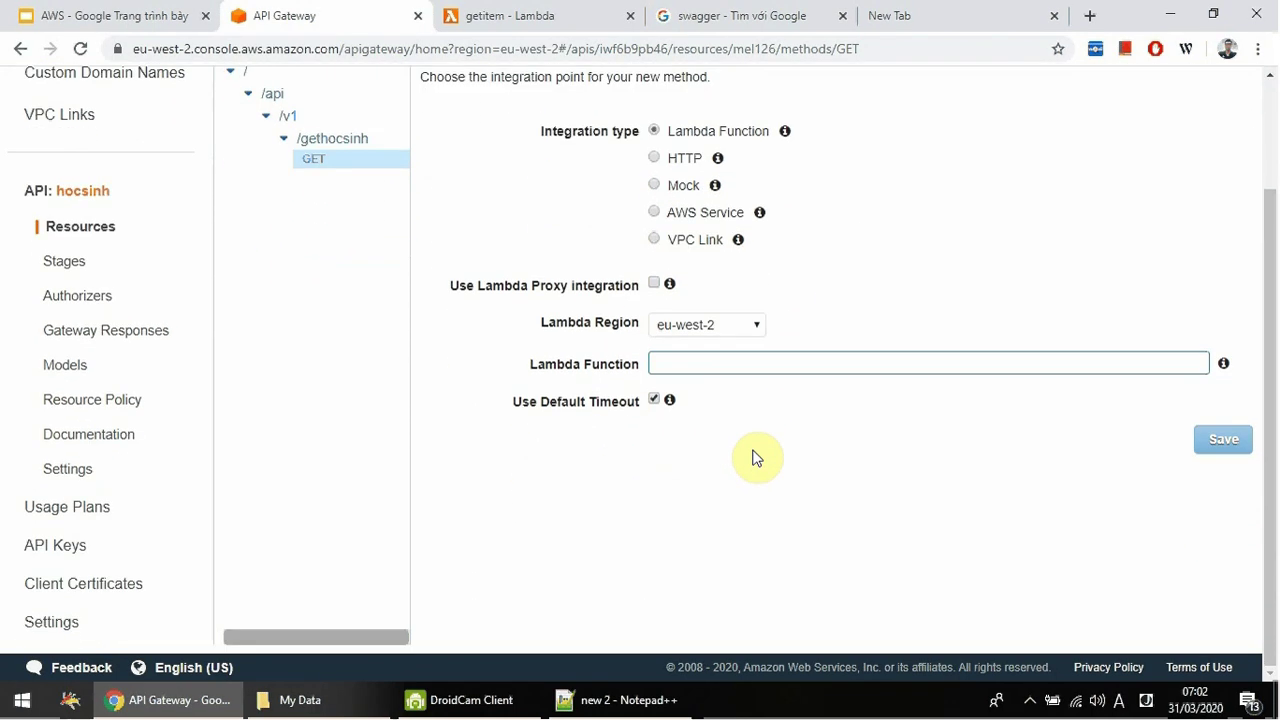
text(g)
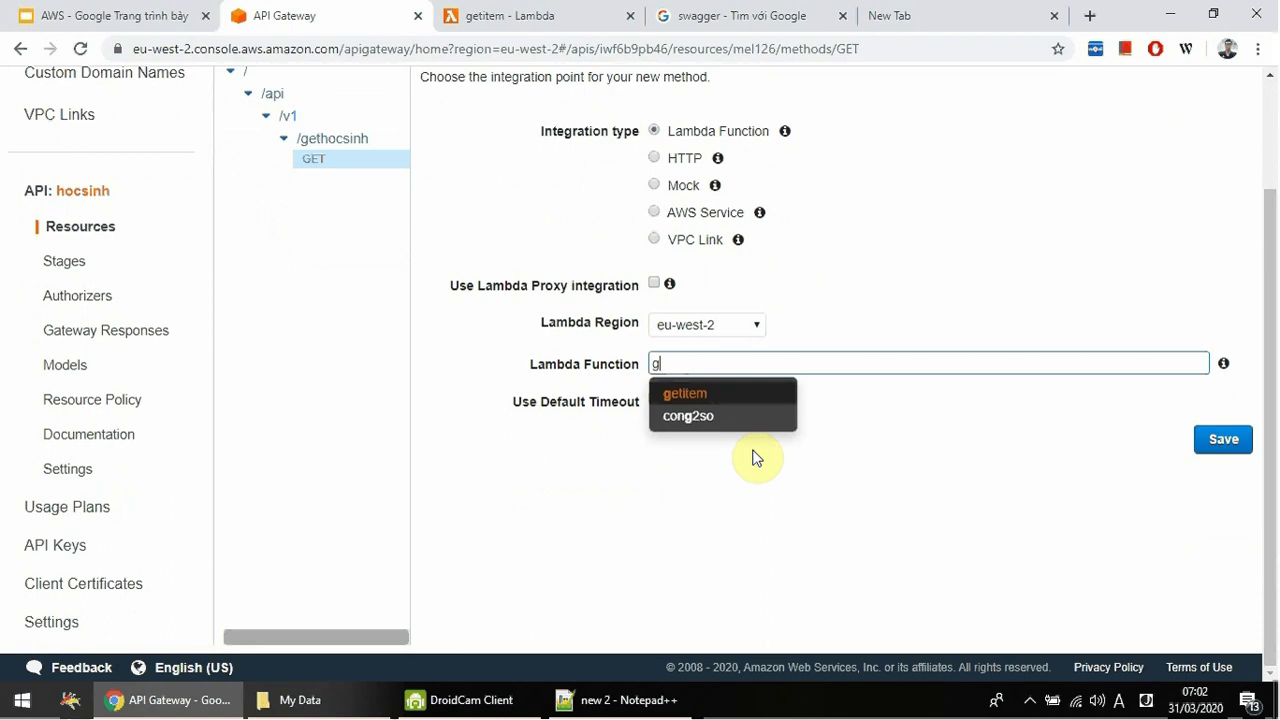
click(685, 395)
- Save the GET method's Lambda integration and grant API Gateway permission to invoke the getitem function
scroll(838, 383, up, 2)
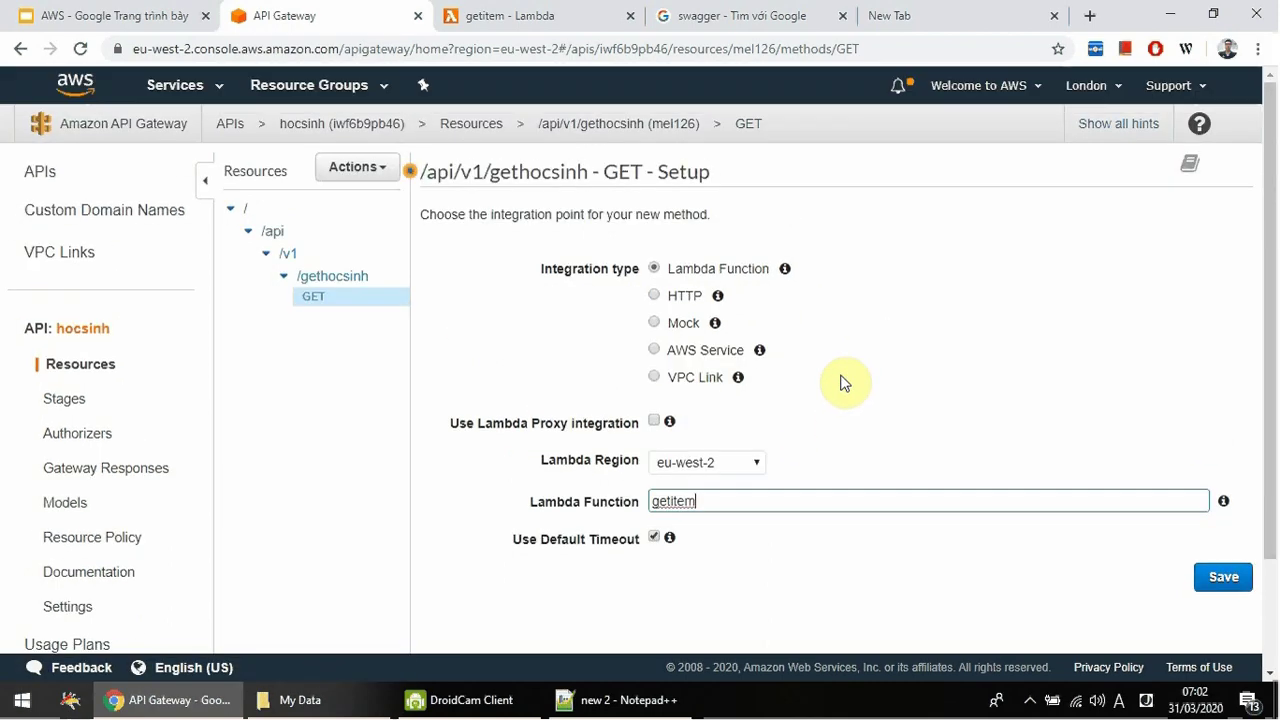
scroll(845, 385, down, 2)
click(1225, 448)
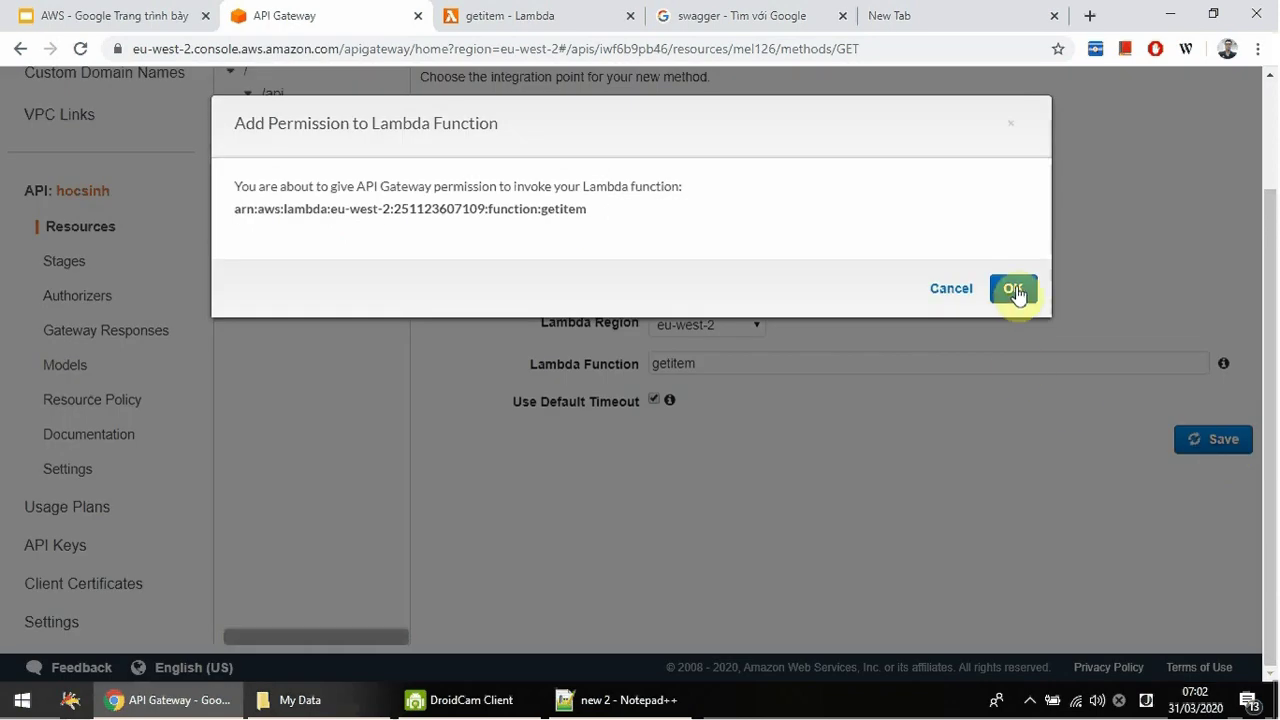
click(1013, 289)
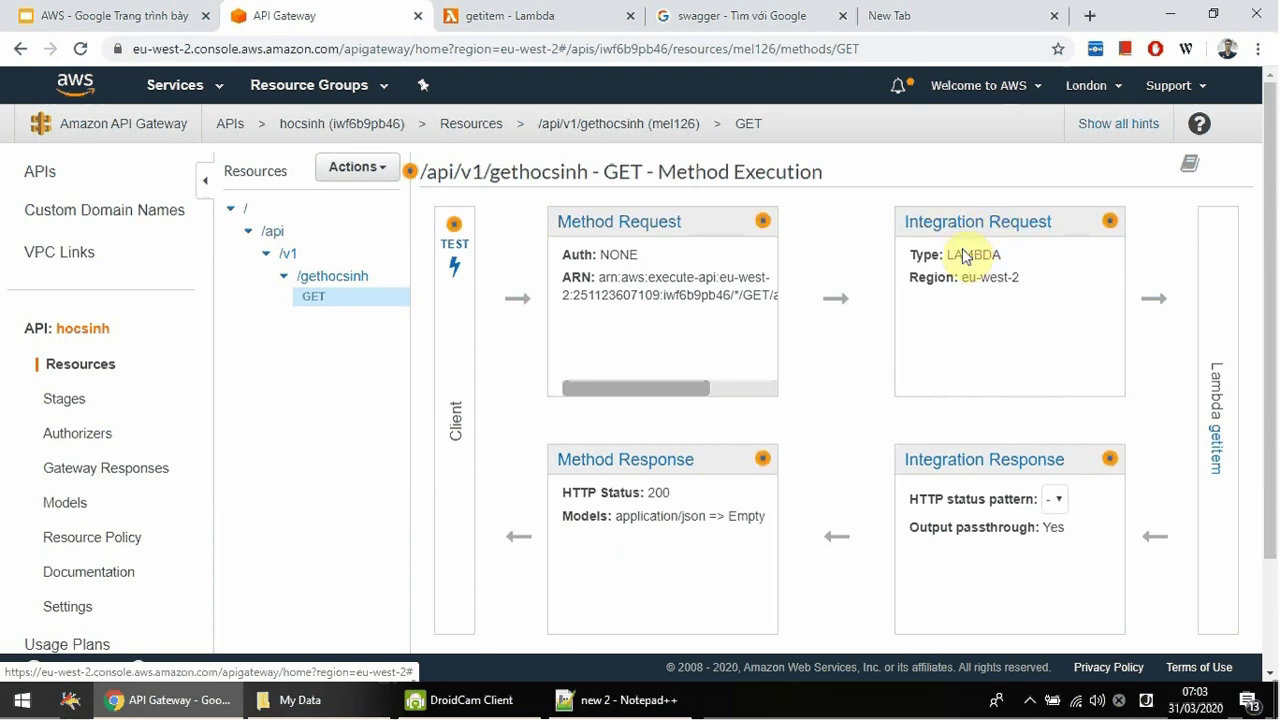
- In the GET method's Integration Request mapping templates, set request body passthrough to "When there are no templates defined (recommended)"
click(985, 228)
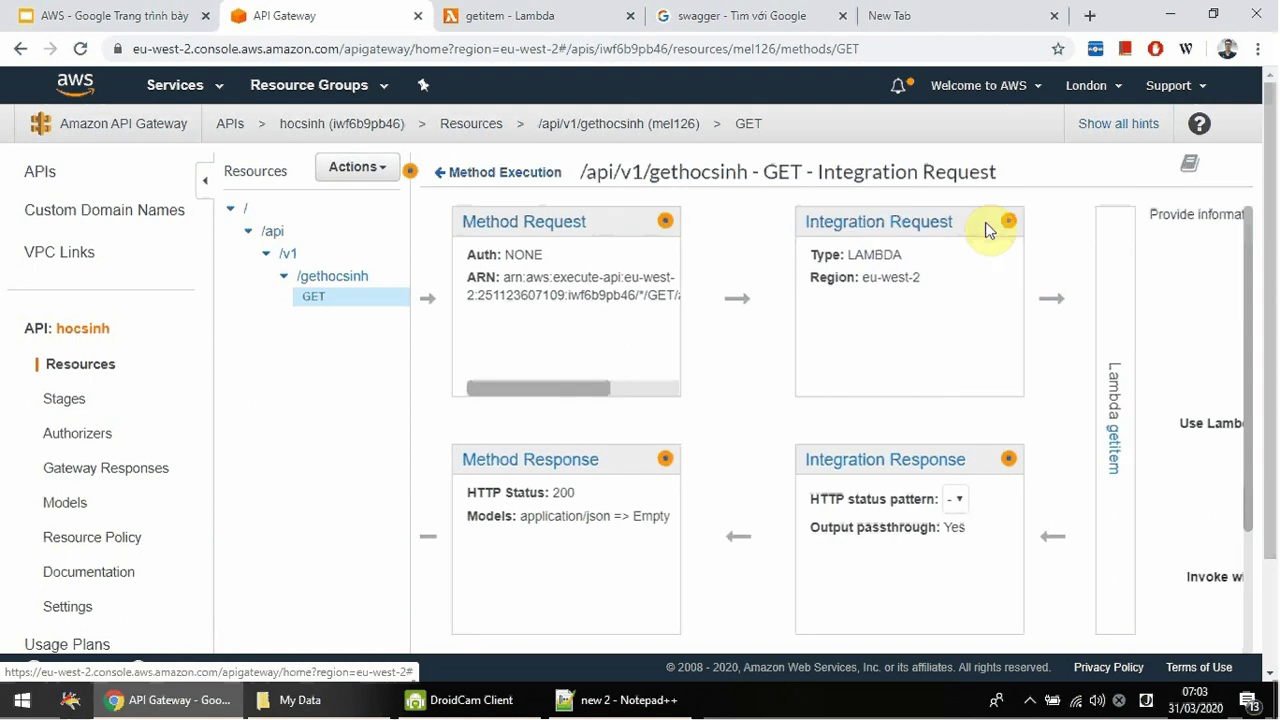
scroll(930, 278, down, 1)
scroll(935, 280, down, 1)
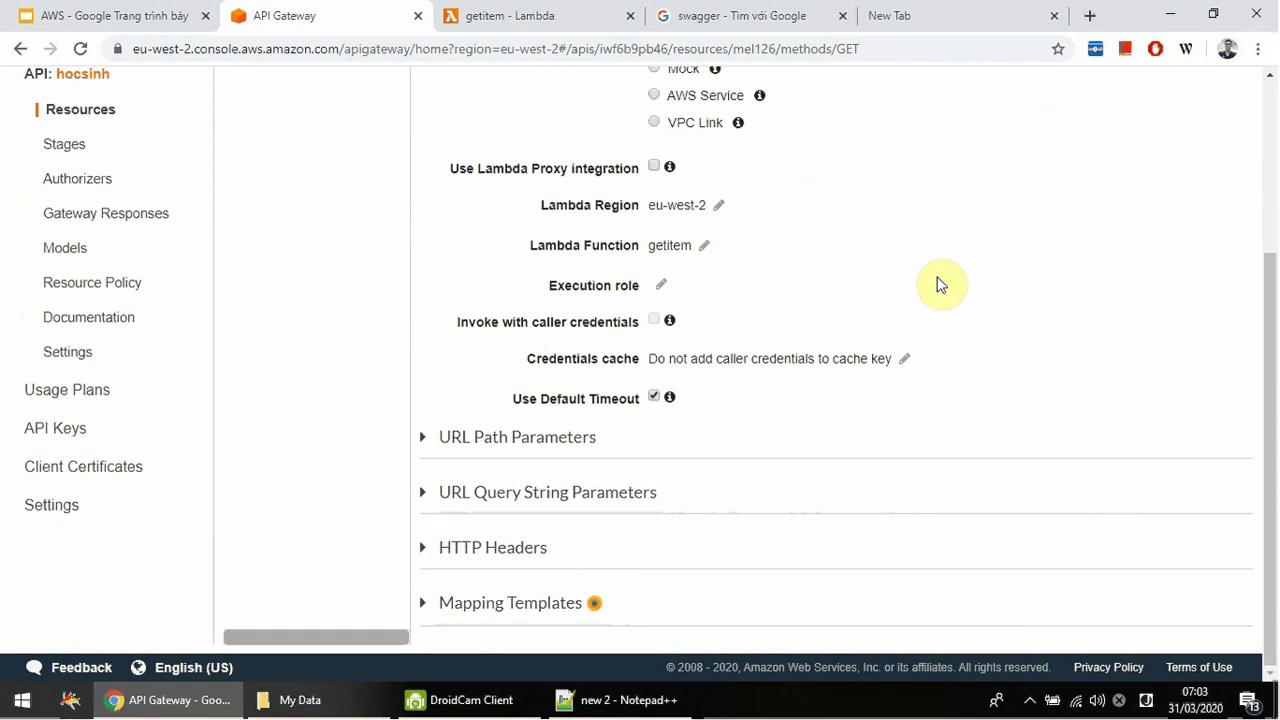
scroll(925, 288, up, 2)
scroll(930, 288, down, 2)
scroll(950, 292, up, 1)
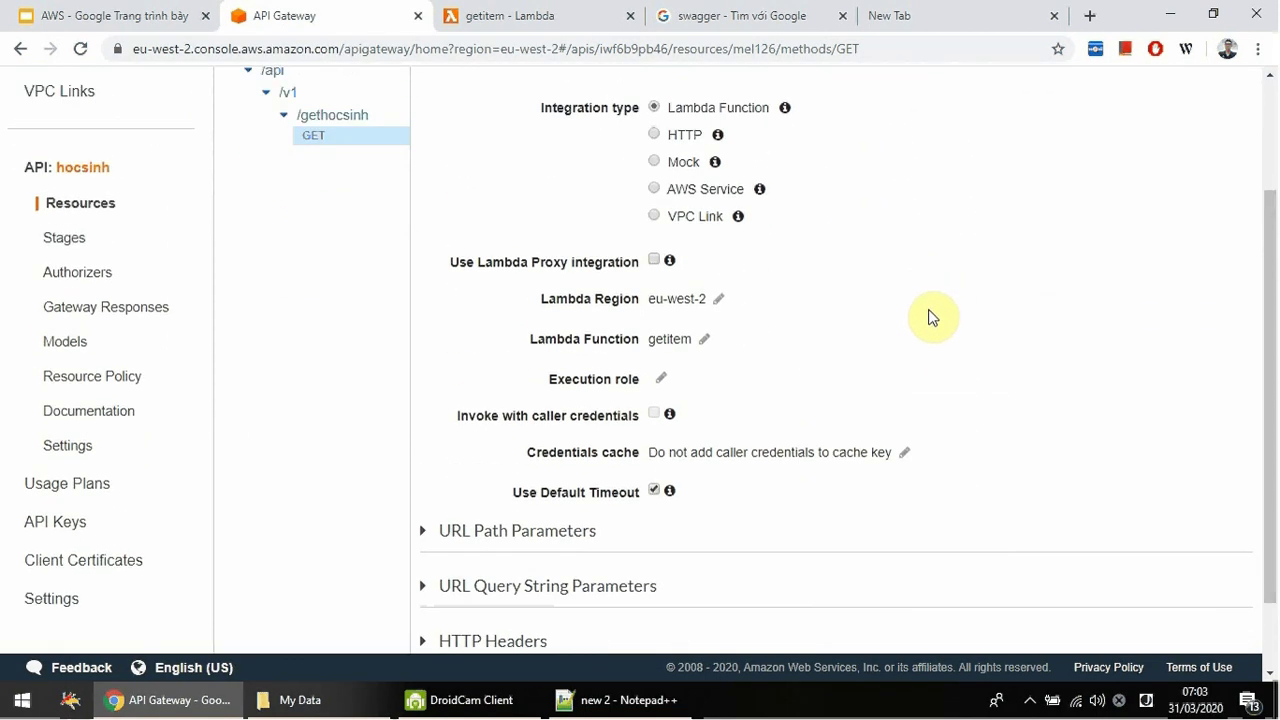
scroll(846, 388, up, 1)
scroll(844, 393, down, 2)
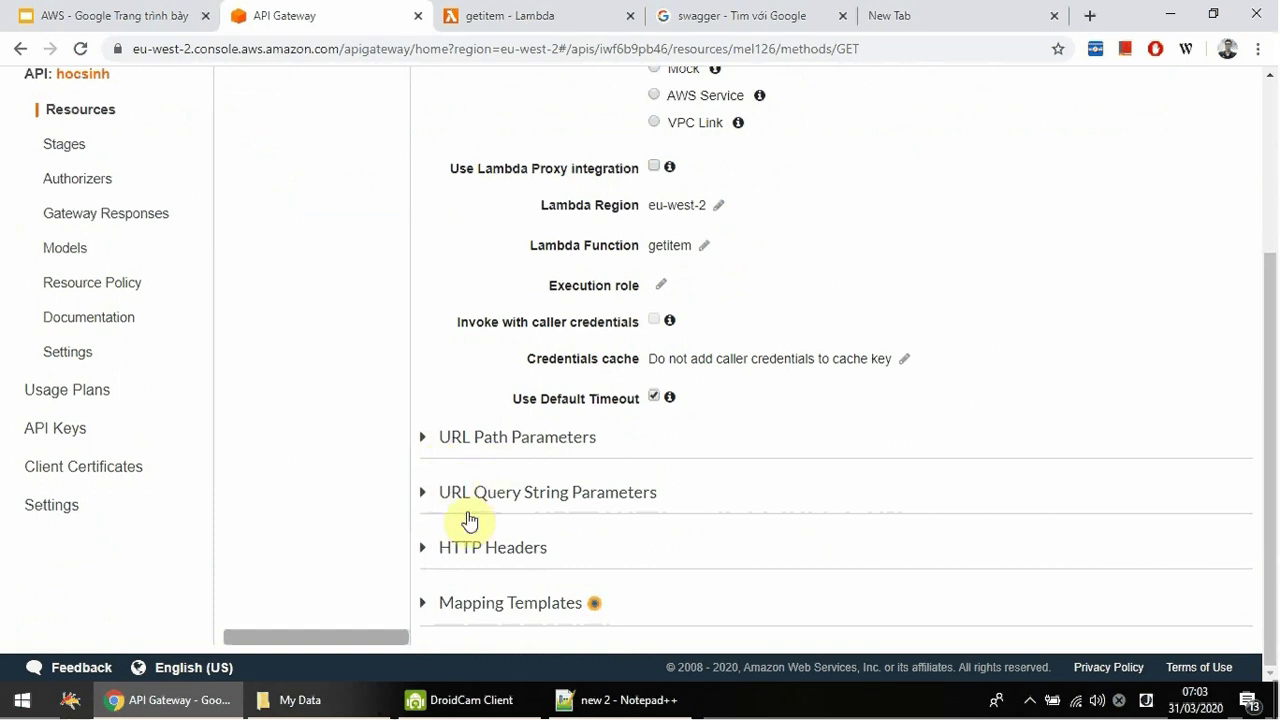
click(422, 606)
scroll(760, 505, down, 3)
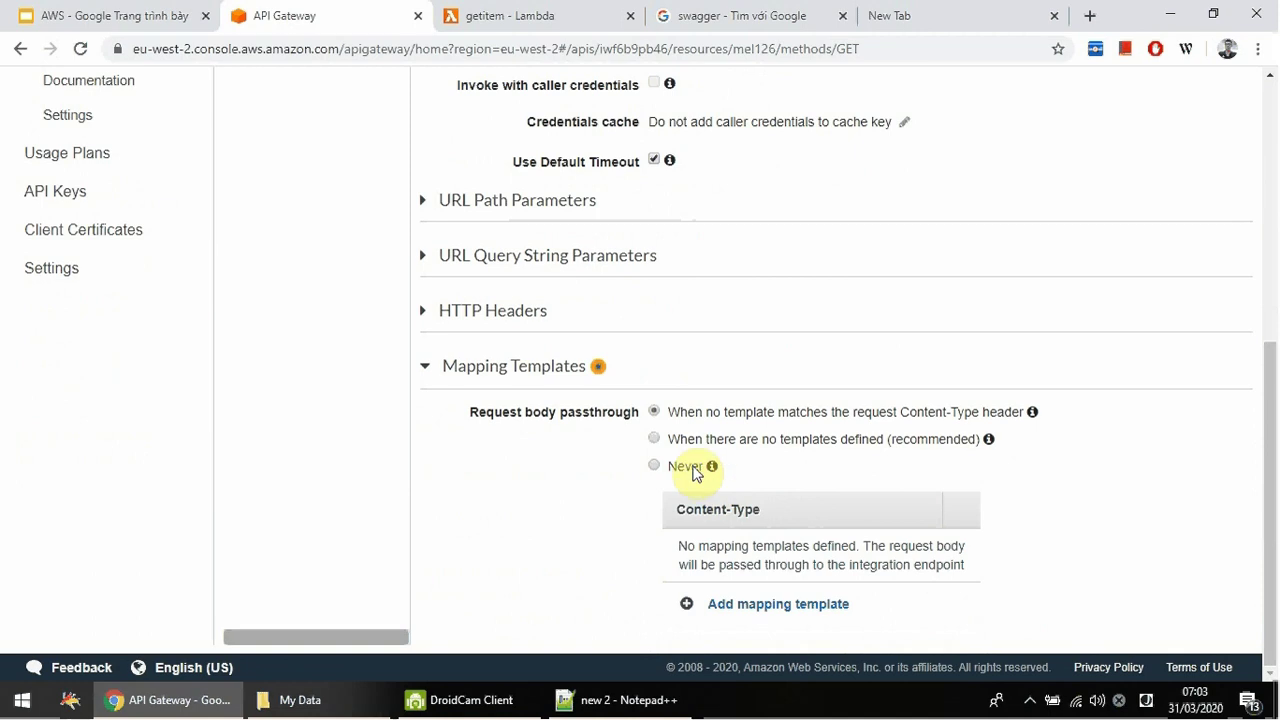
click(656, 440)
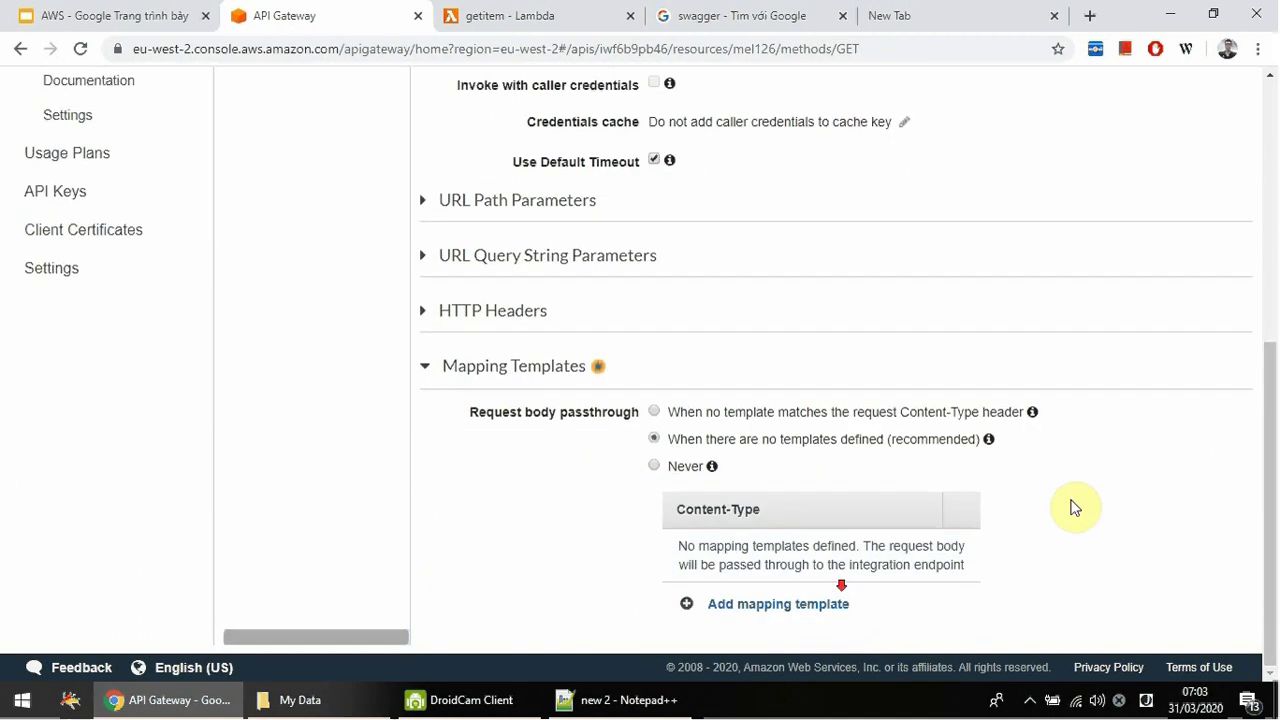
- Add a mapping template for the content type application/json to the integration request
click(688, 604)
scroll(910, 594, down, 1)
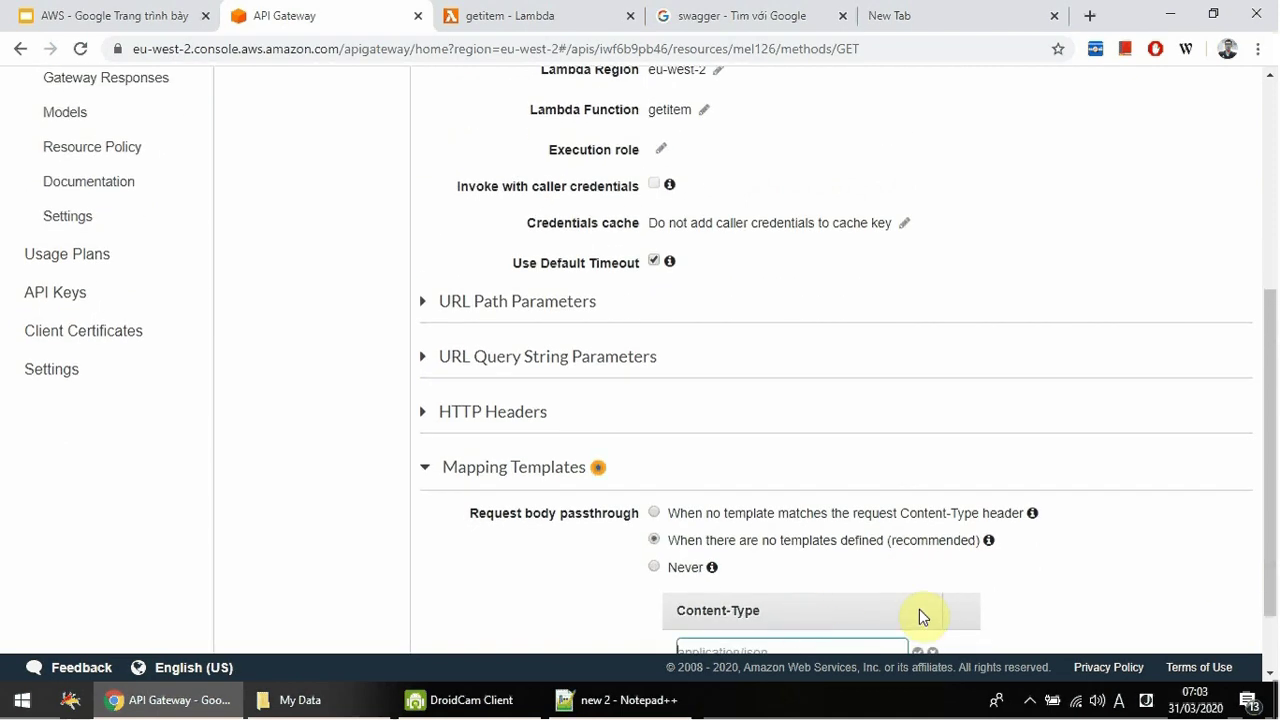
scroll(1086, 603, down, 1)
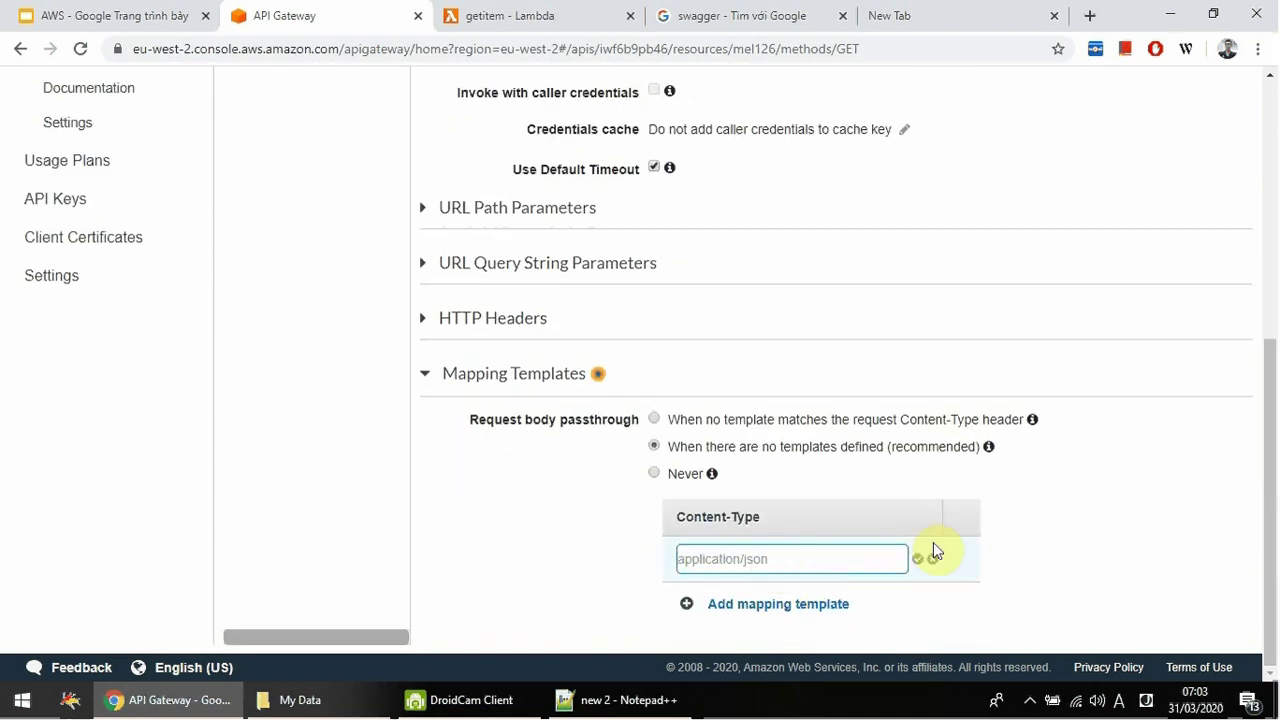
text(application/json)
click(917, 558)
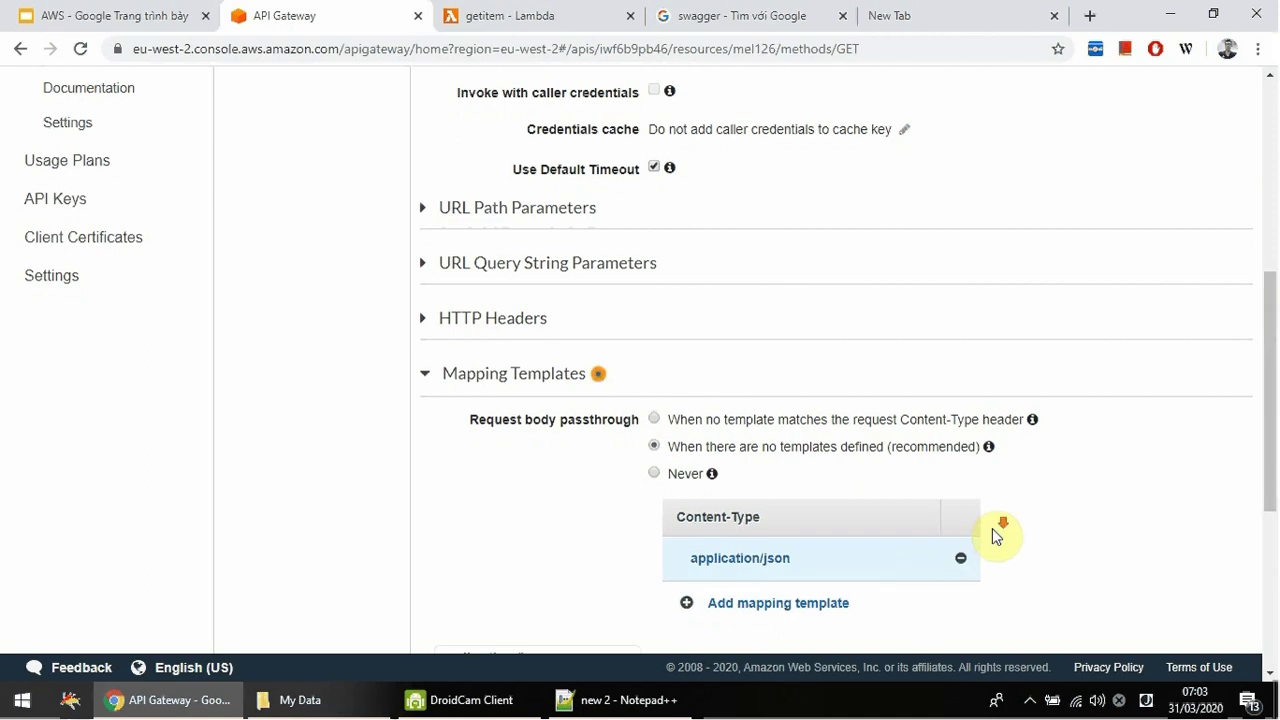
- Generate the application/json template from Method Request passthrough and save it
click(738, 331)
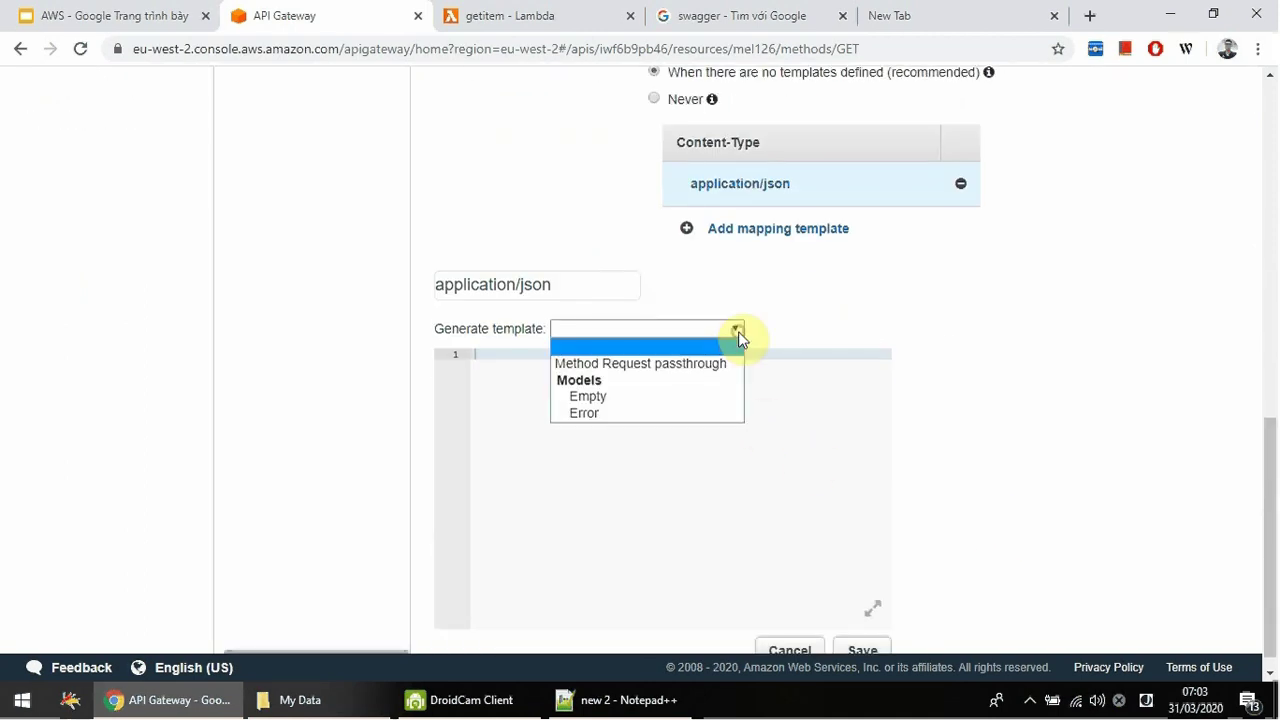
click(697, 365)
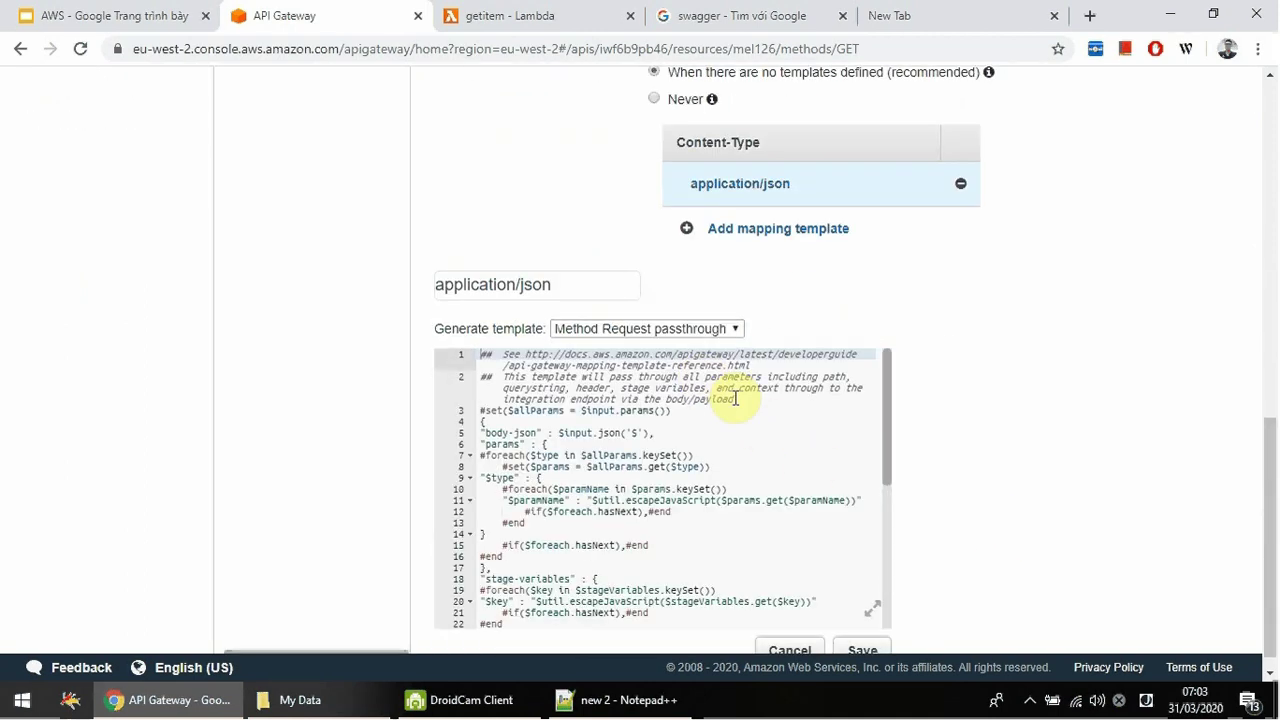
scroll(774, 403, up, 1)
scroll(1003, 411, down, 1)
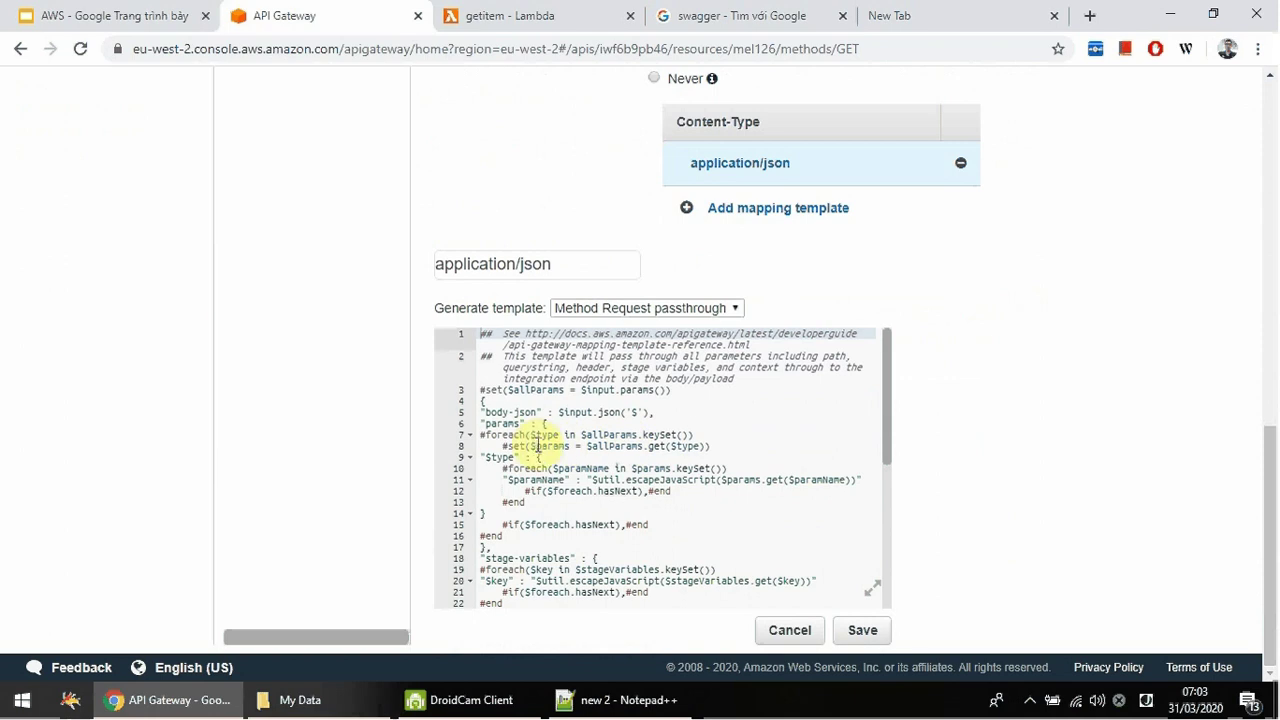
drag(486, 424, 528, 504)
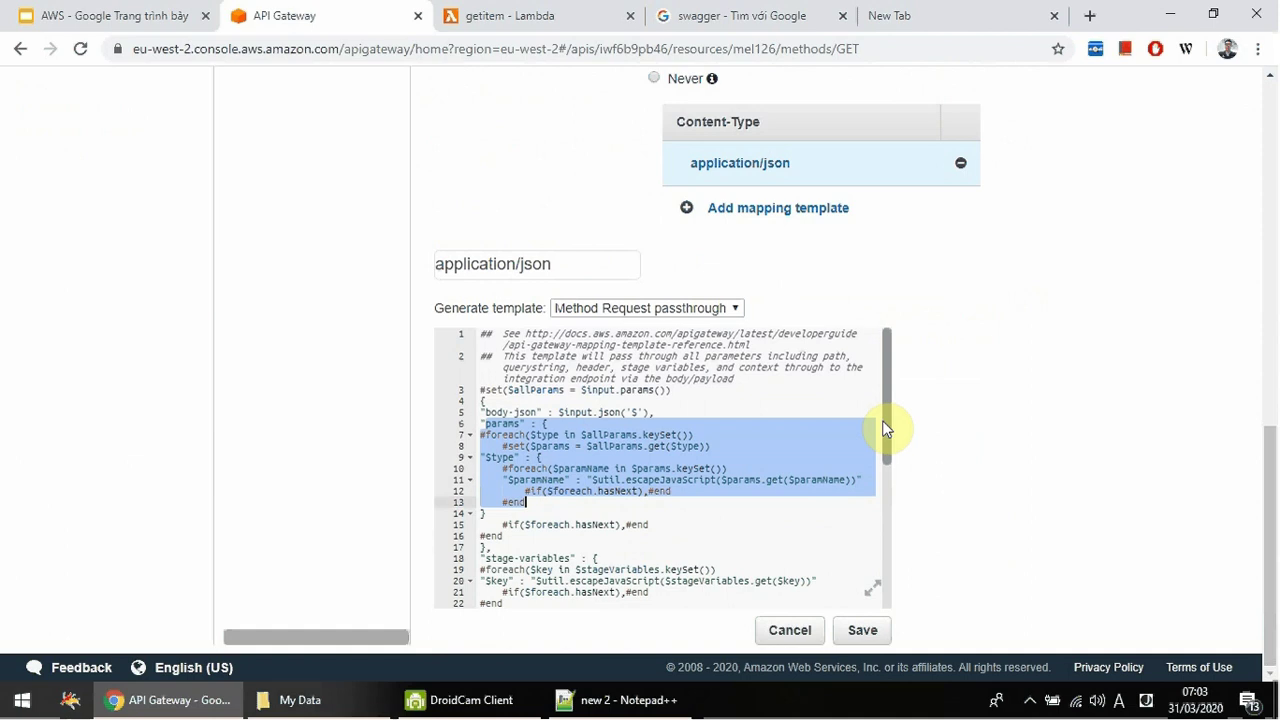
click(862, 632)
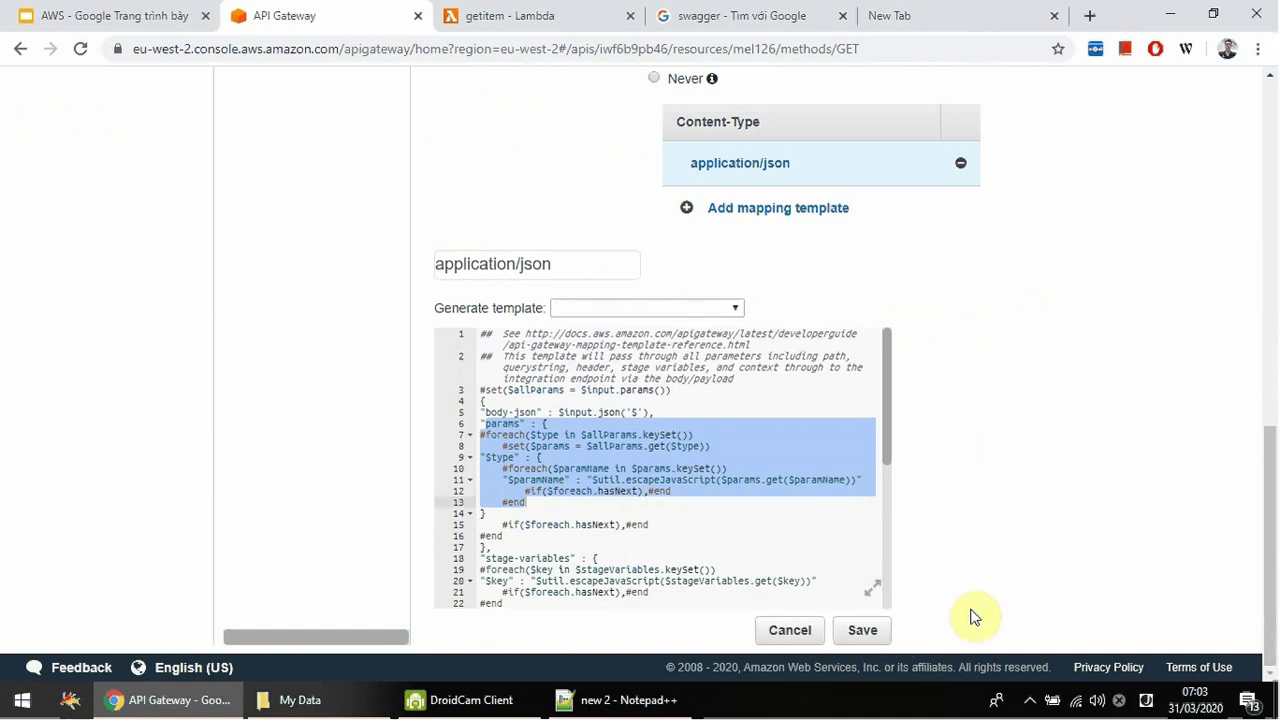
- Go back from the Integration Request settings to the GET method's Method Execution overview
scroll(930, 520, up, 1)
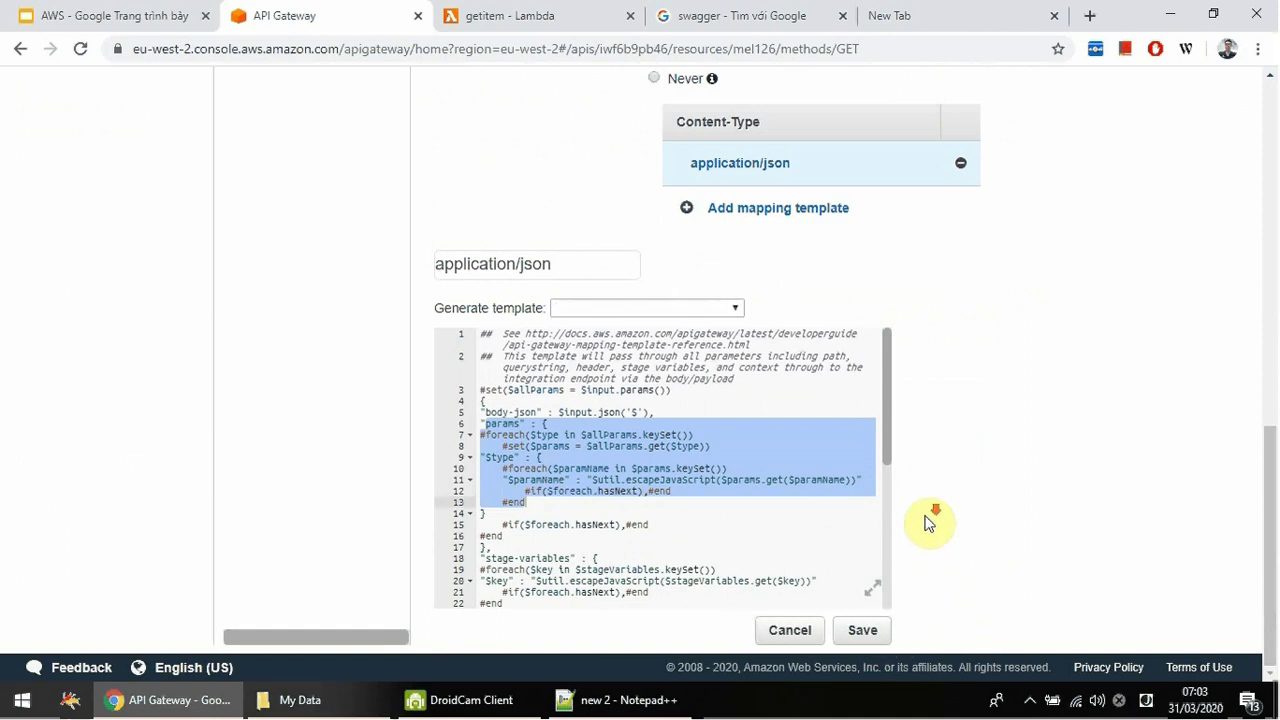
scroll(893, 525, down, 1)
scroll(1049, 511, down, 1)
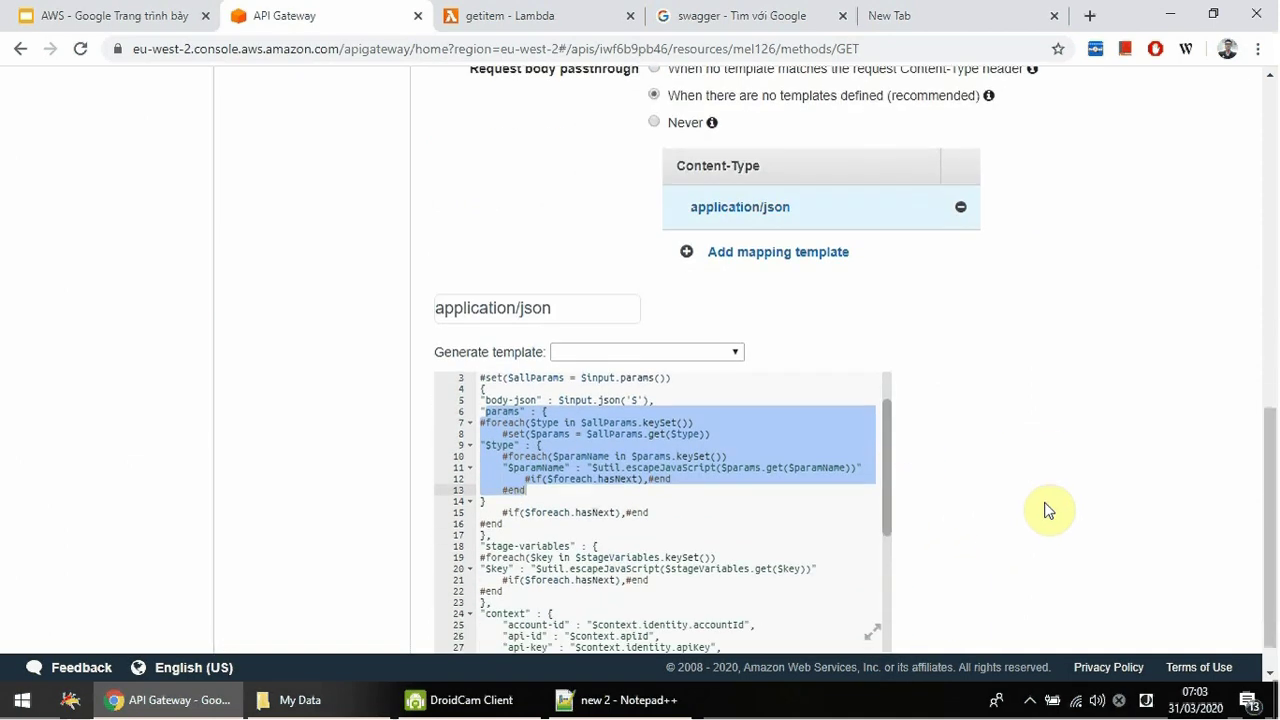
scroll(1077, 510, up, 10)
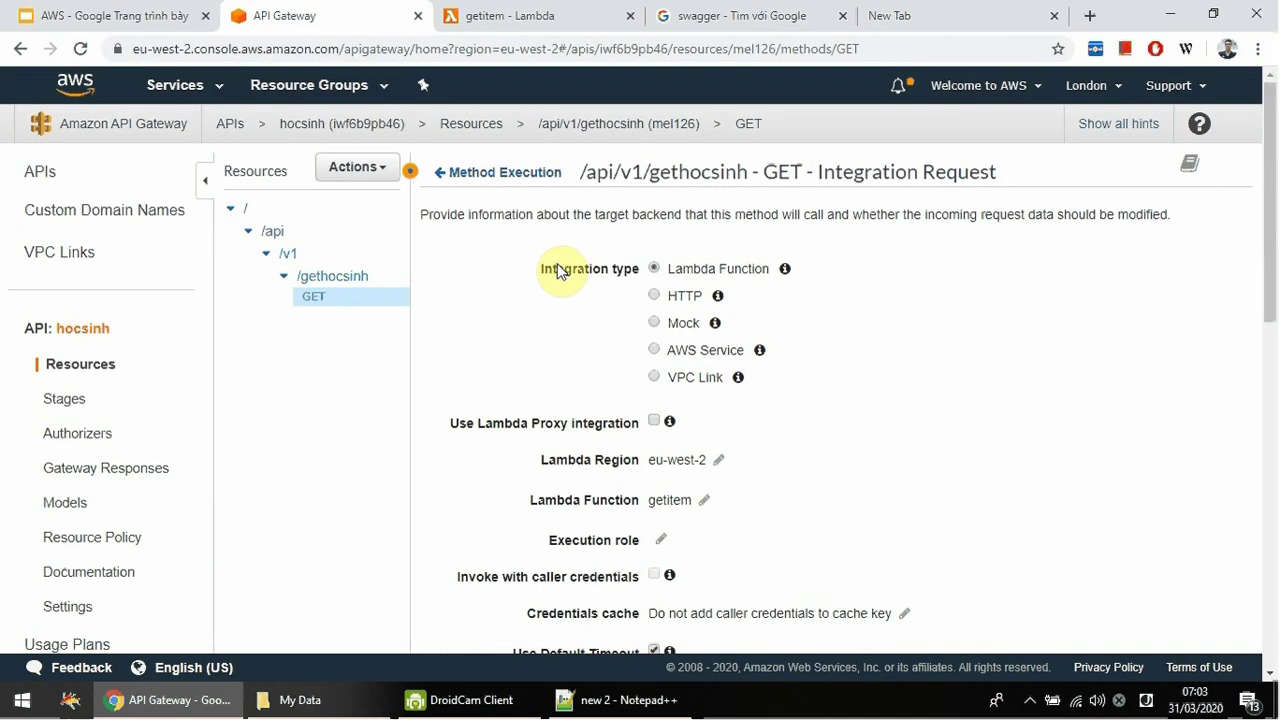
click(515, 176)
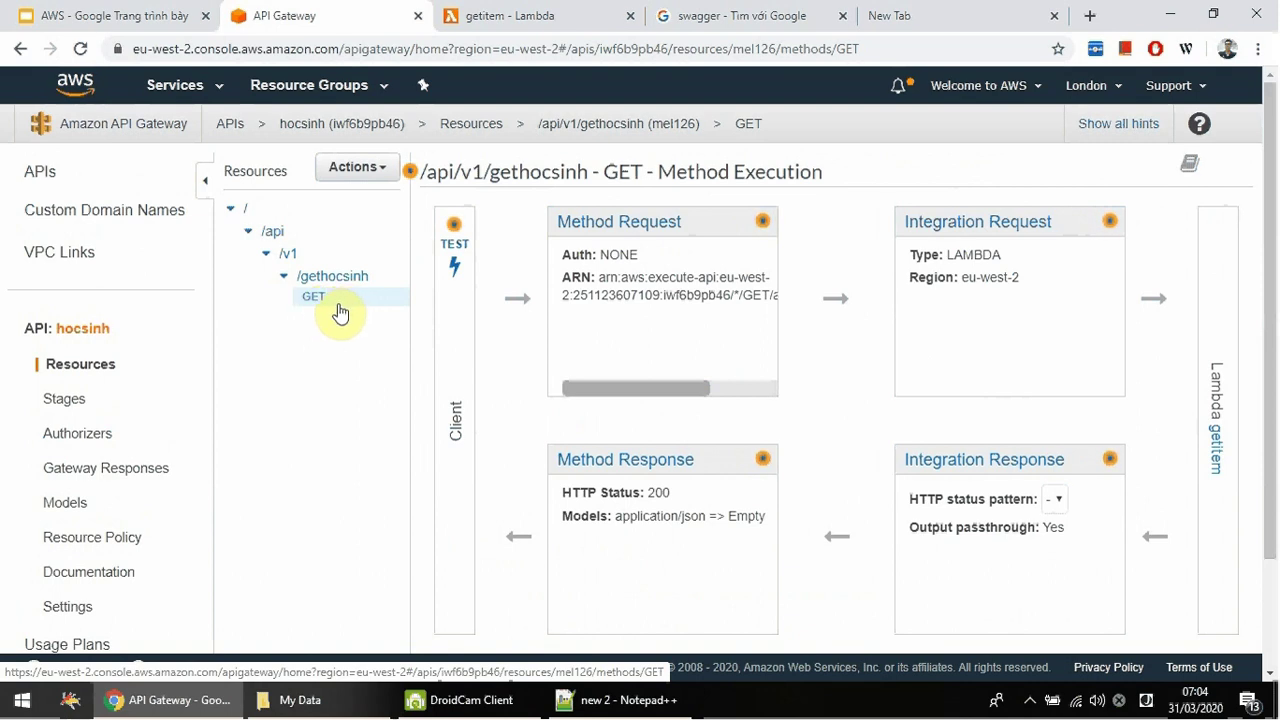
- Start deploying the hocsinh API and choose [New Stage] as the deployment stage
click(385, 172)
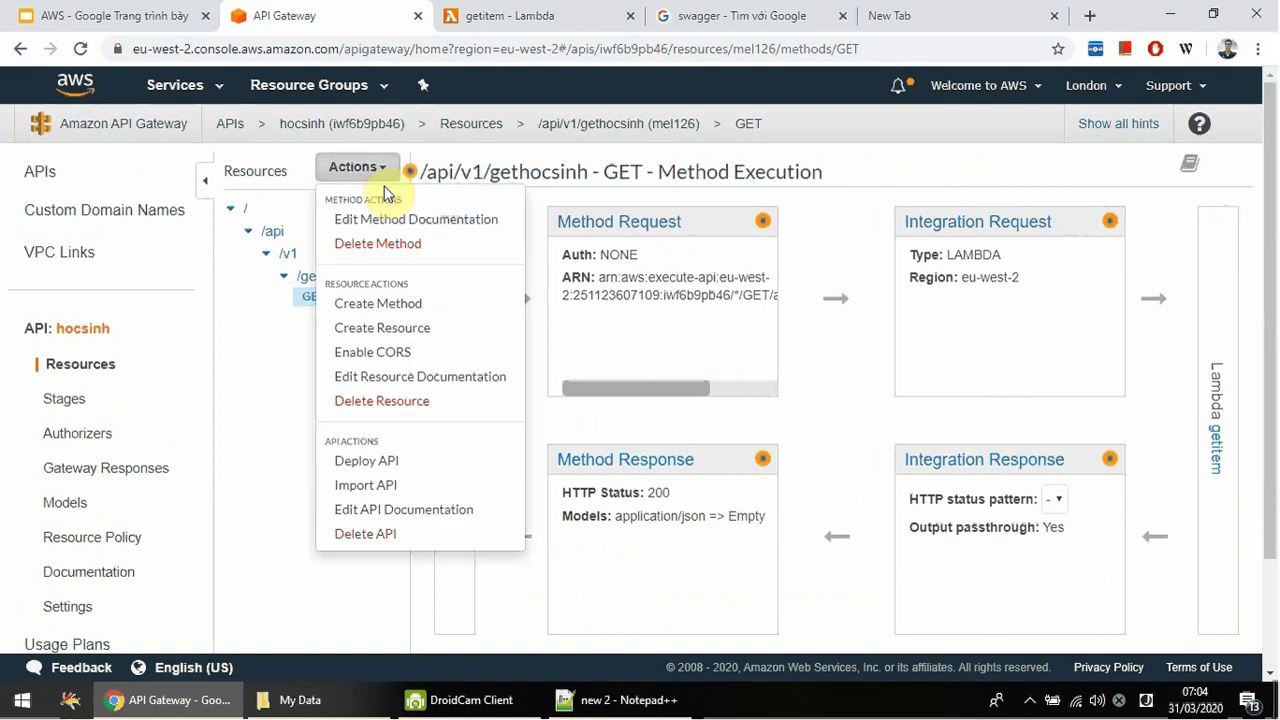
click(393, 468)
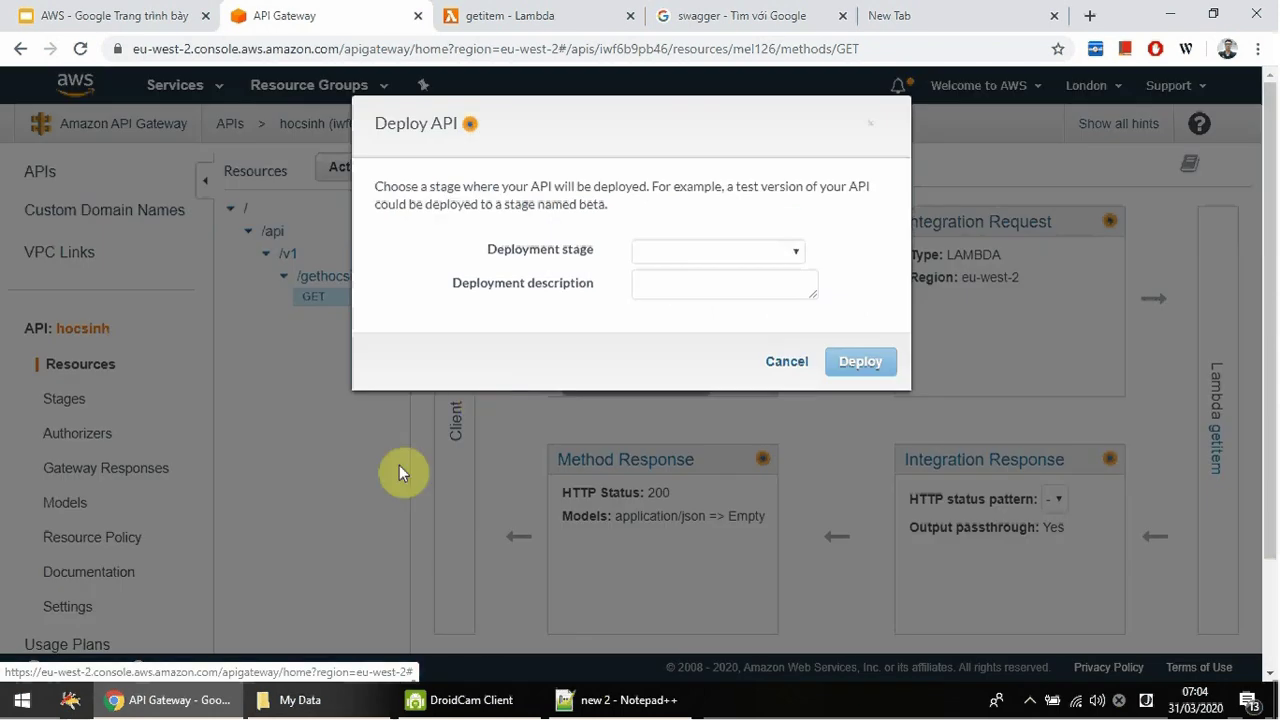
click(796, 254)
click(720, 290)
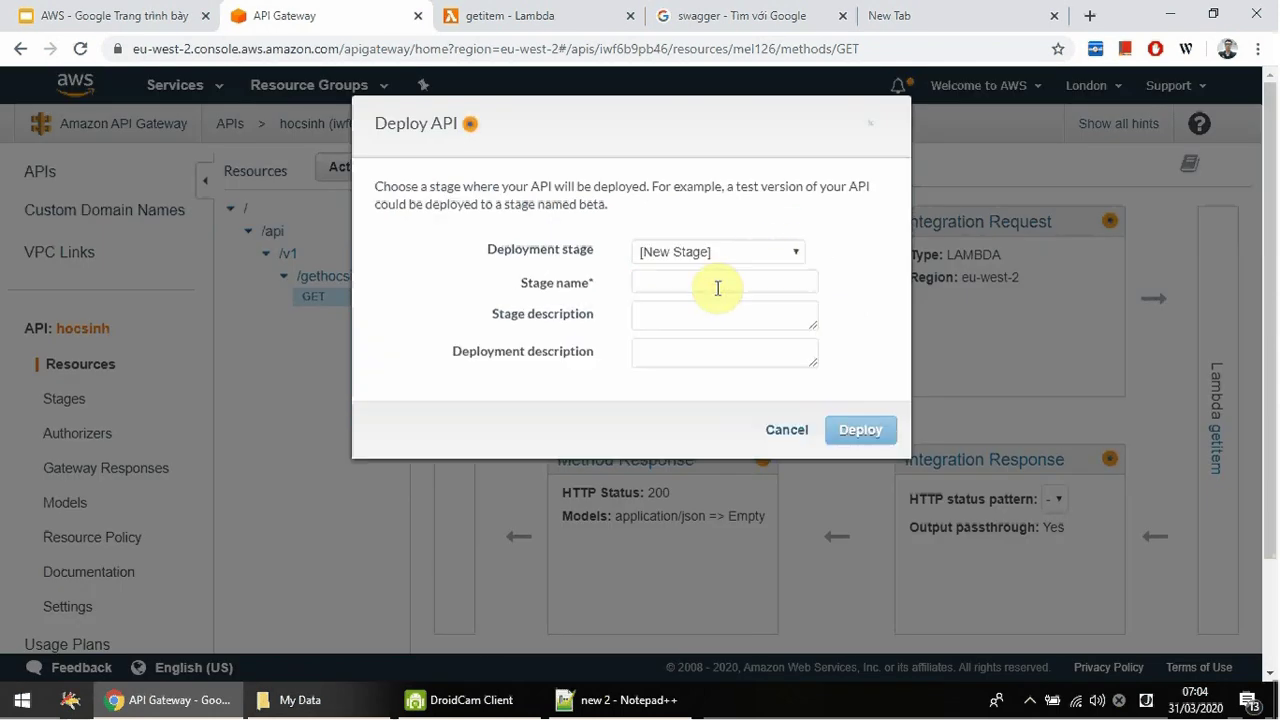
- Name the new stage gethocsinh, leave both descriptions empty, and deploy the API
click(683, 276)
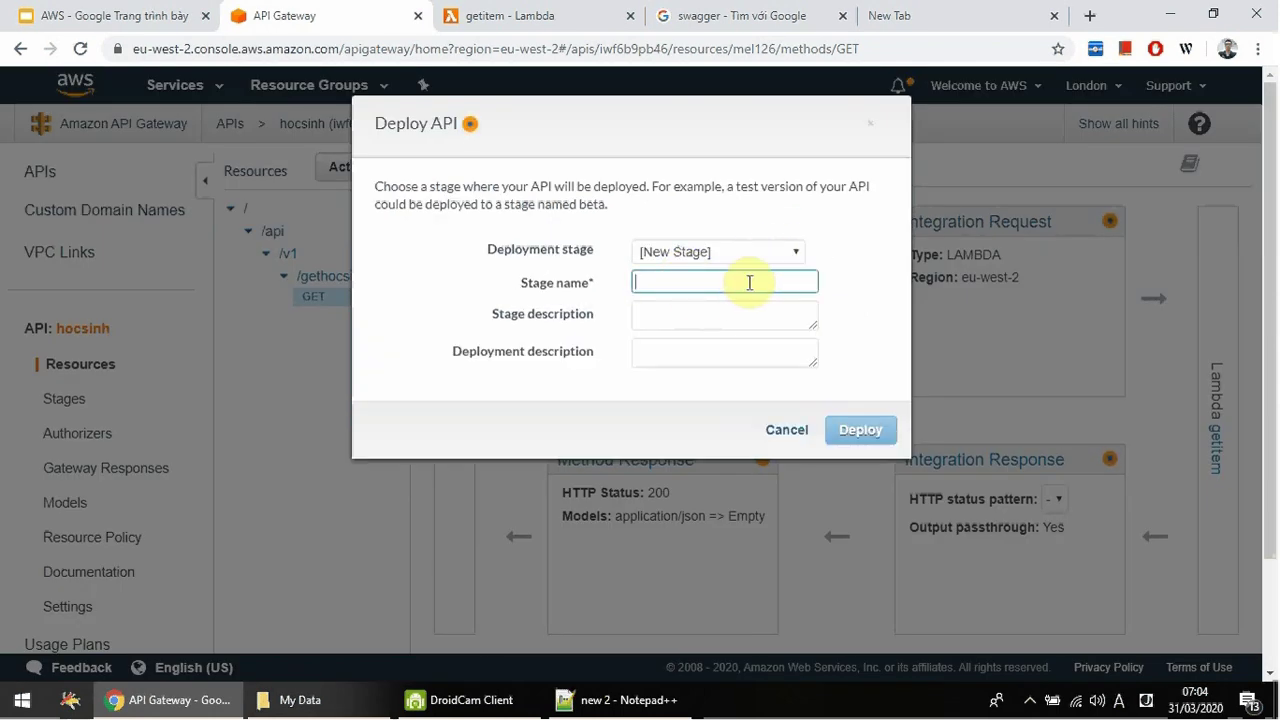
text(f\)
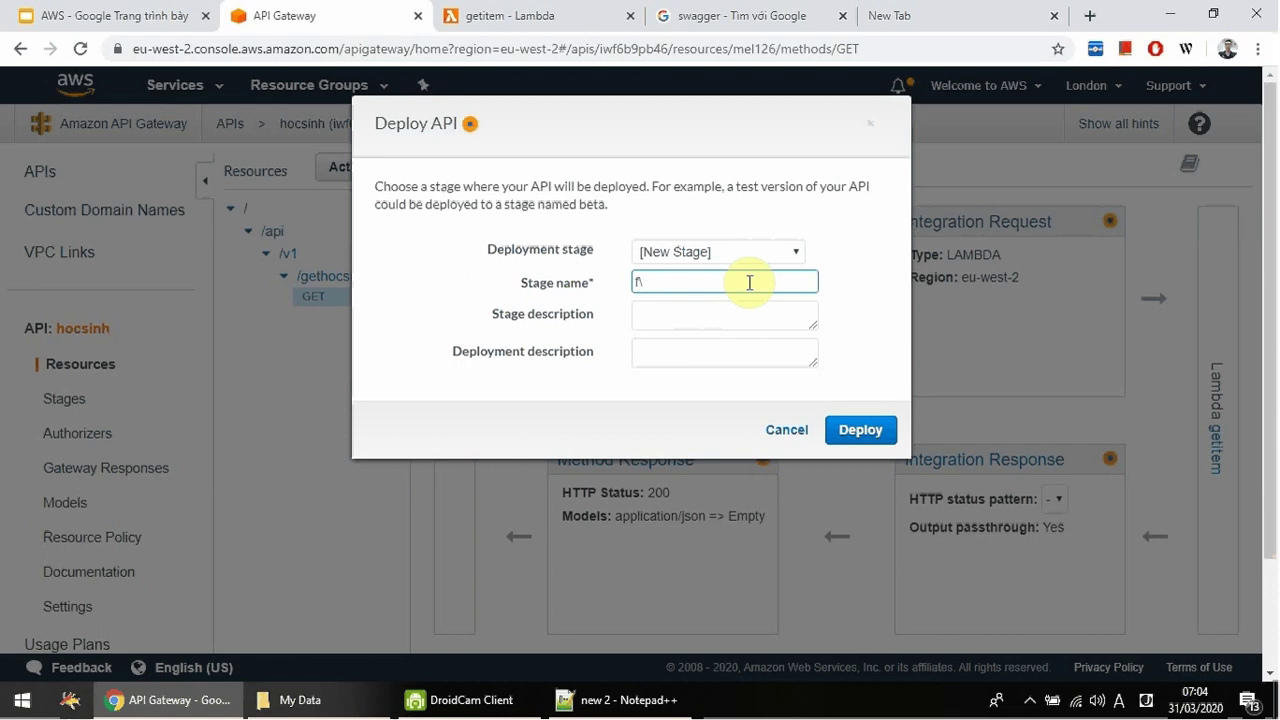
key(BackSpace)
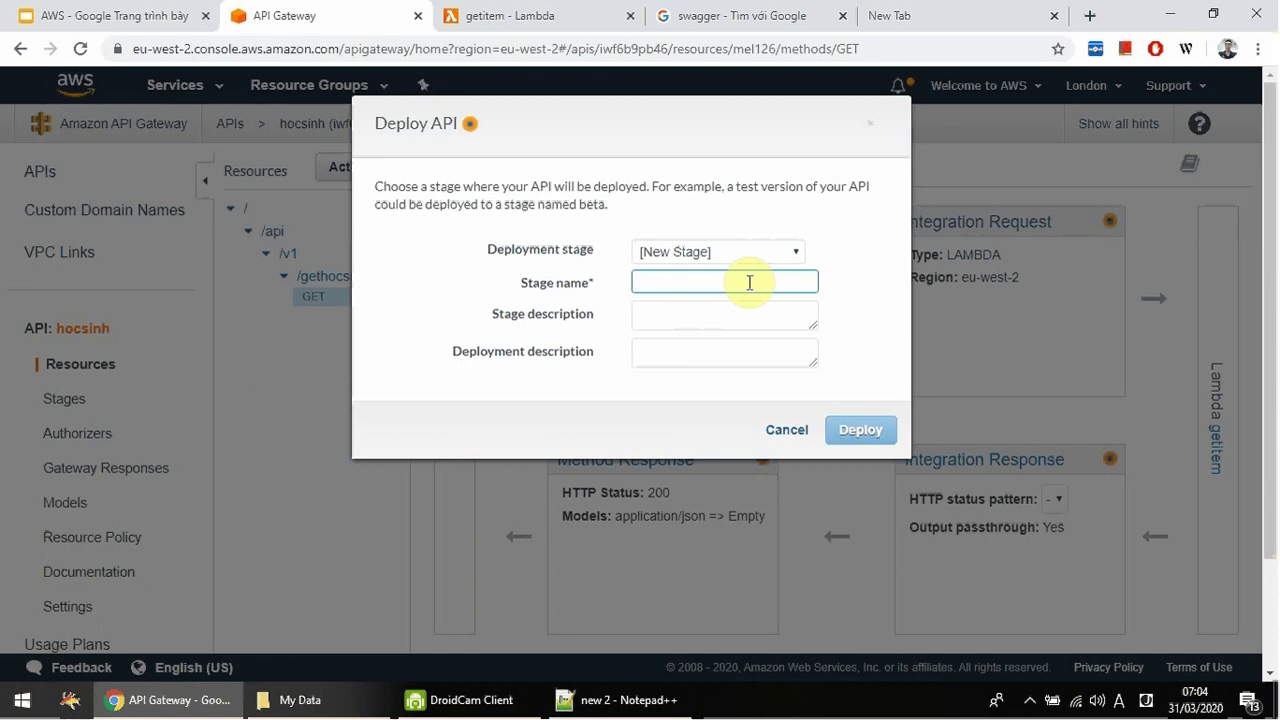
text(gethocsinh)
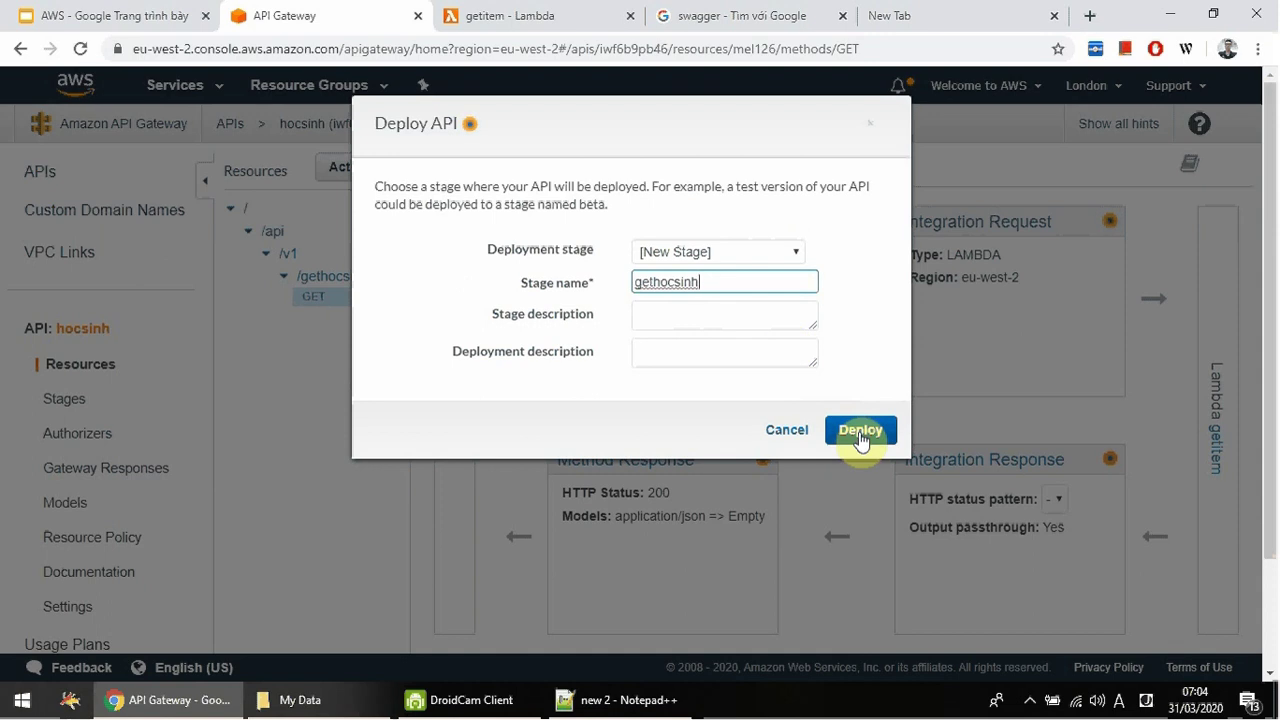
click(524, 311)
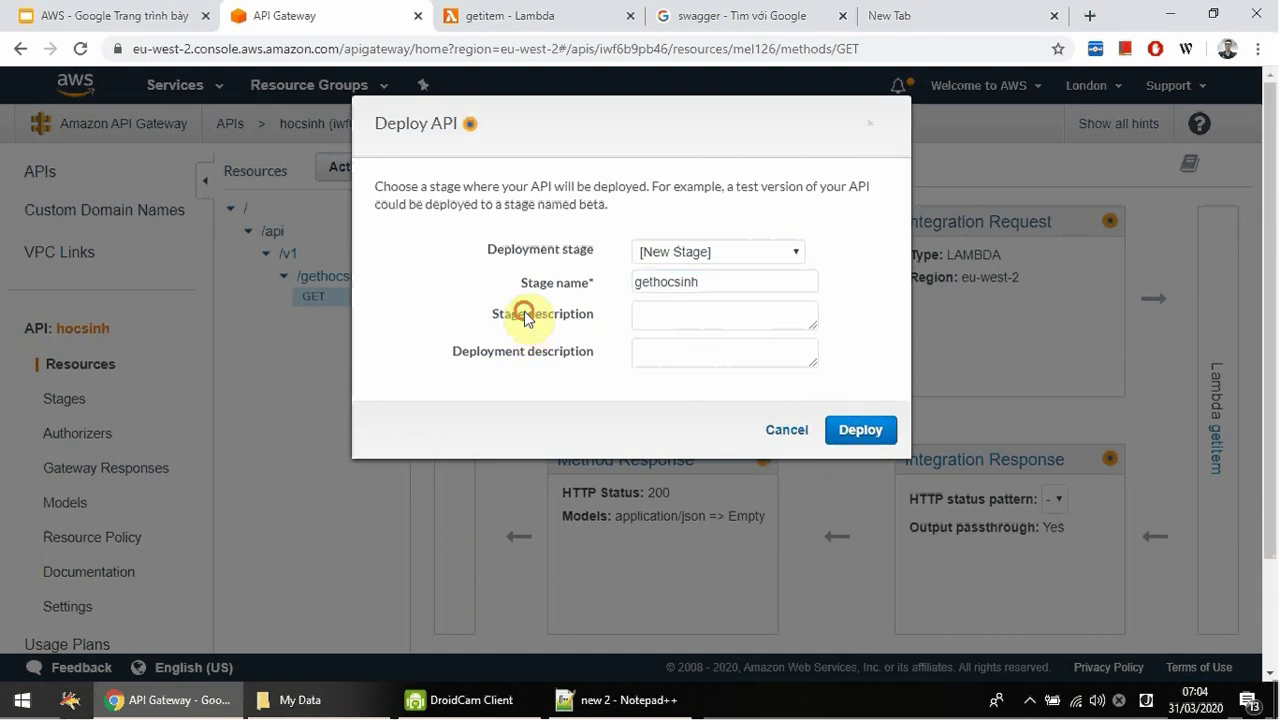
click(711, 352)
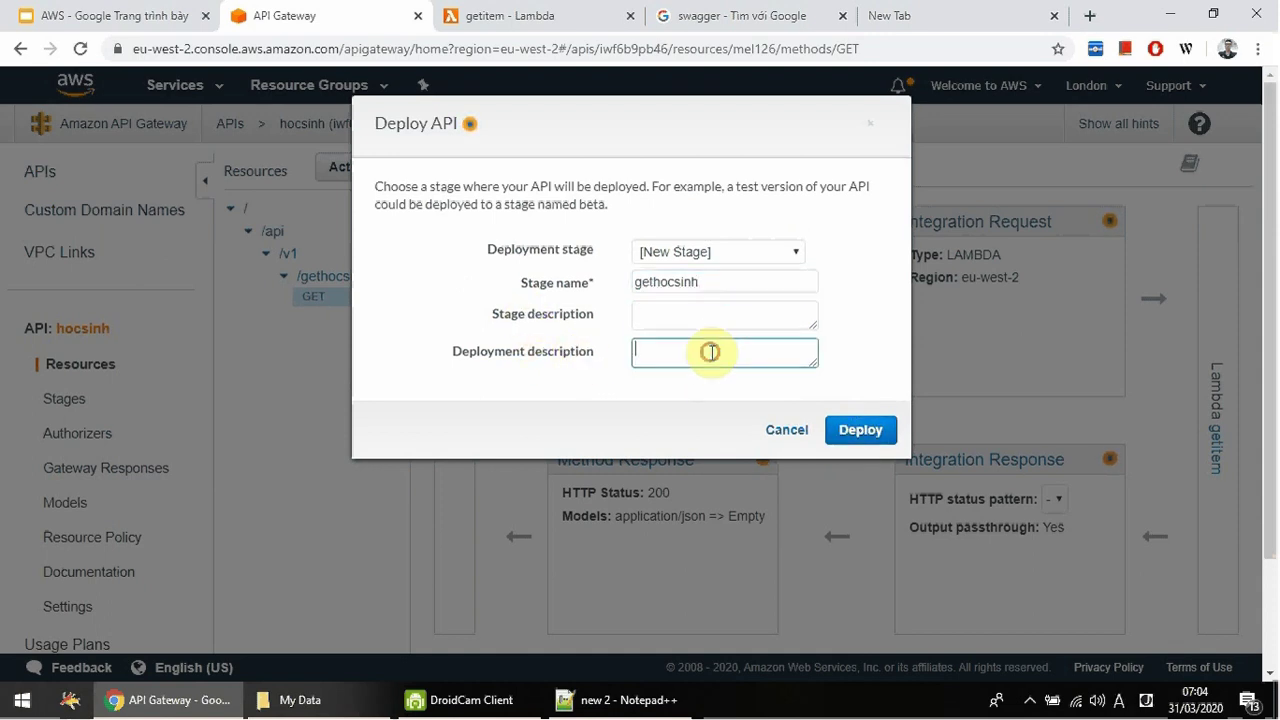
click(862, 432)
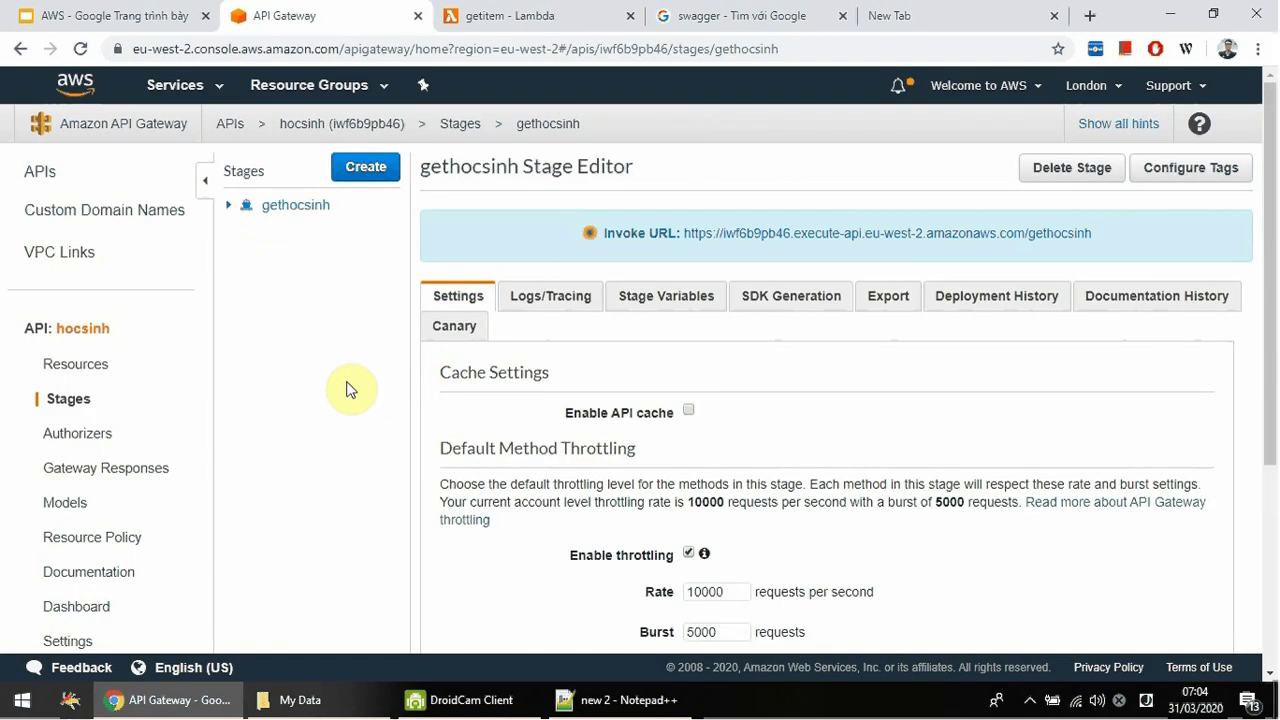
- Expand the gethocsinh stage and open the GET method of /api/v1/gethocsinh to view its invoke URL
click(230, 206)
click(322, 314)
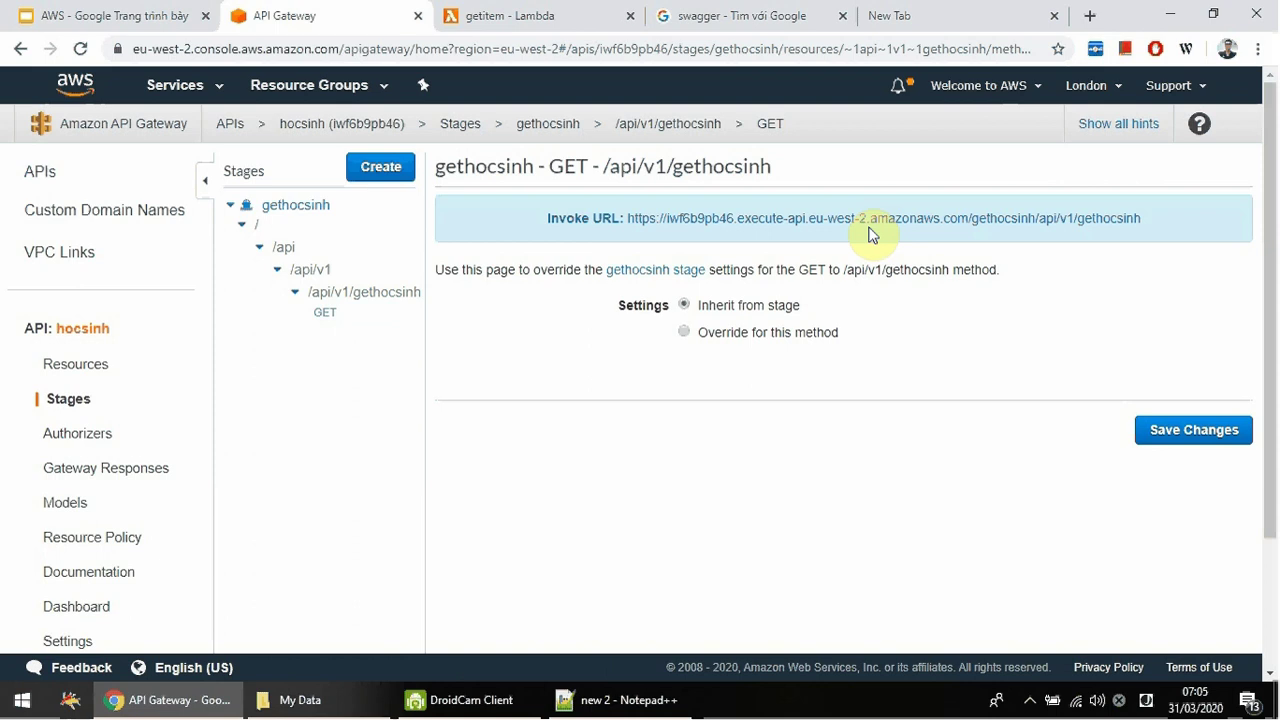
click(22, 705)
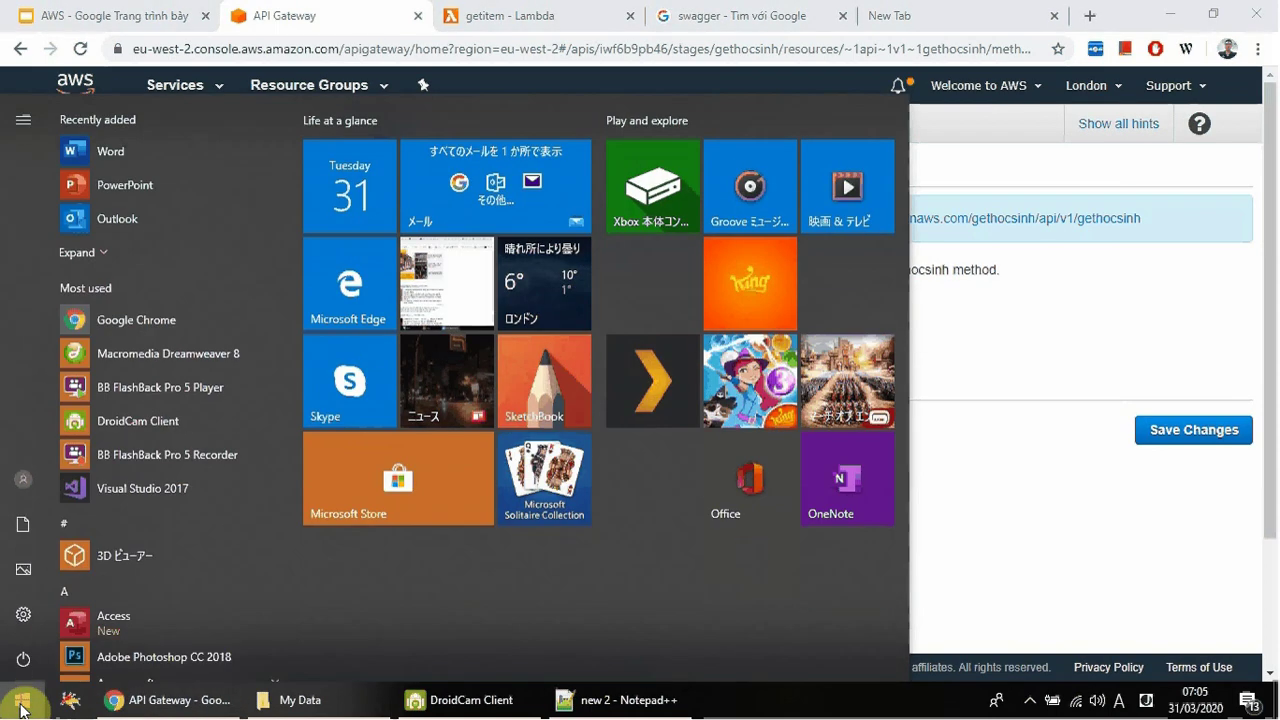
click(22, 708)
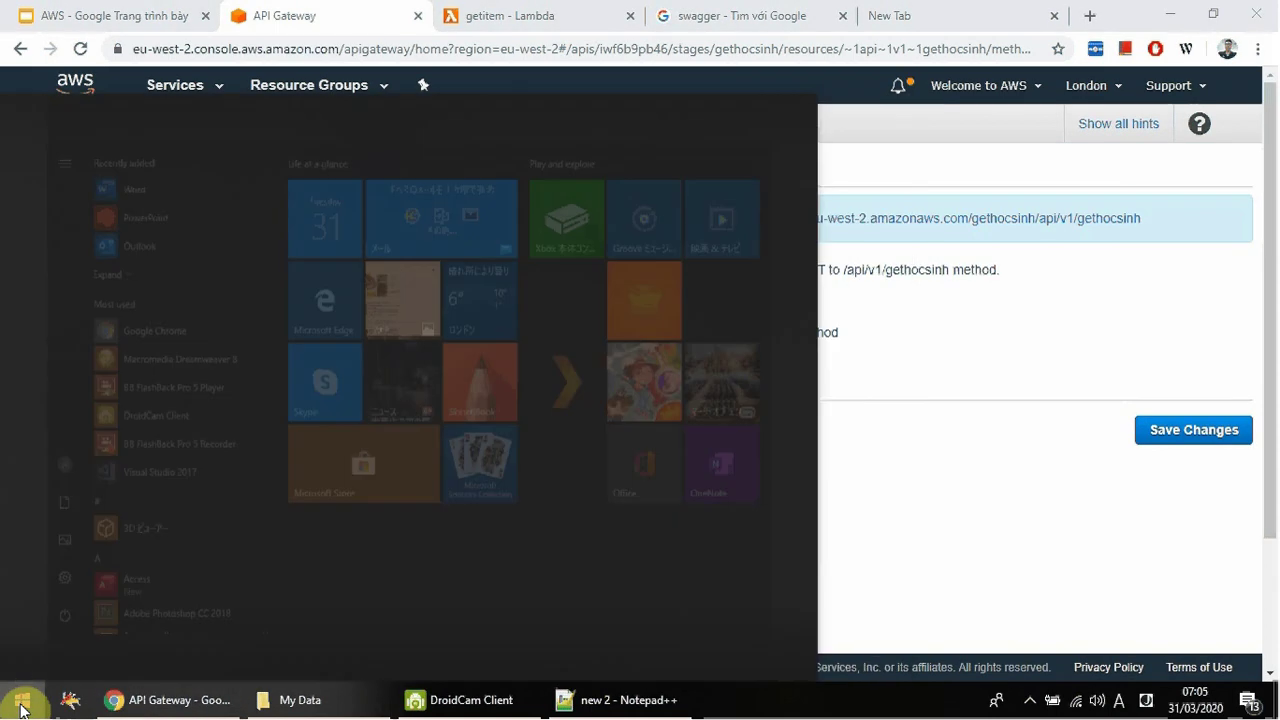
text(pos)
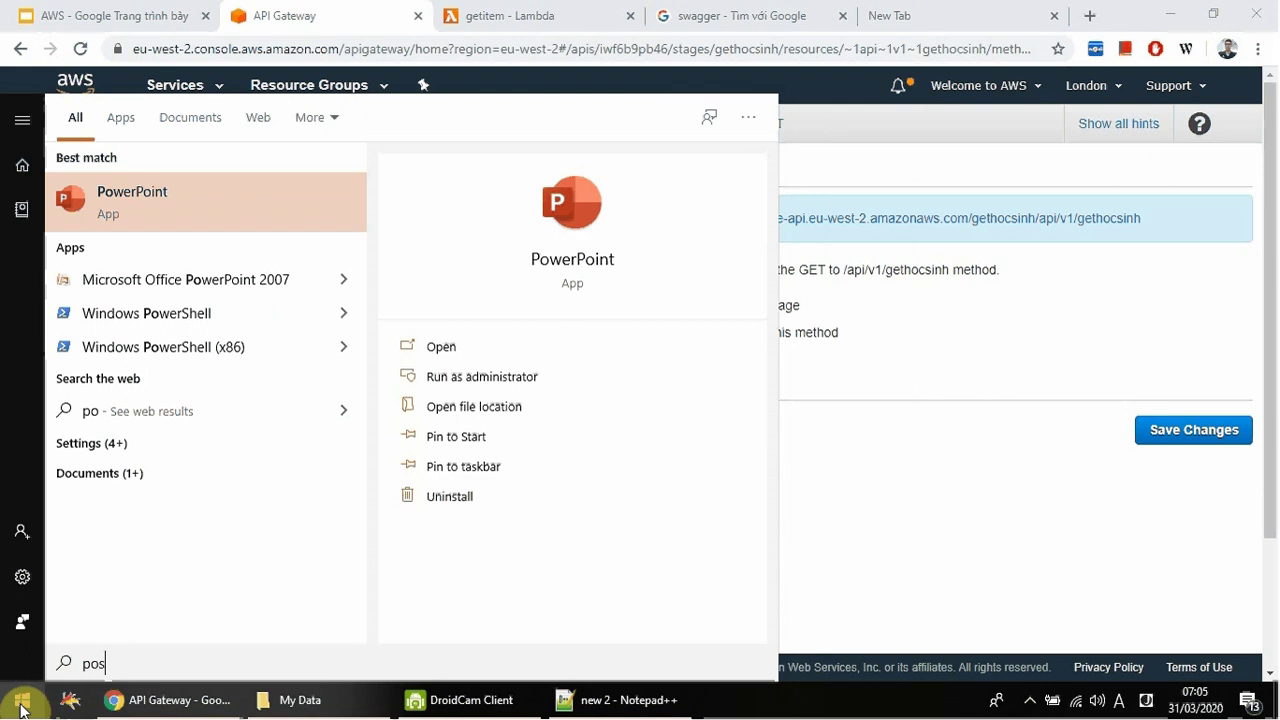
text(t)
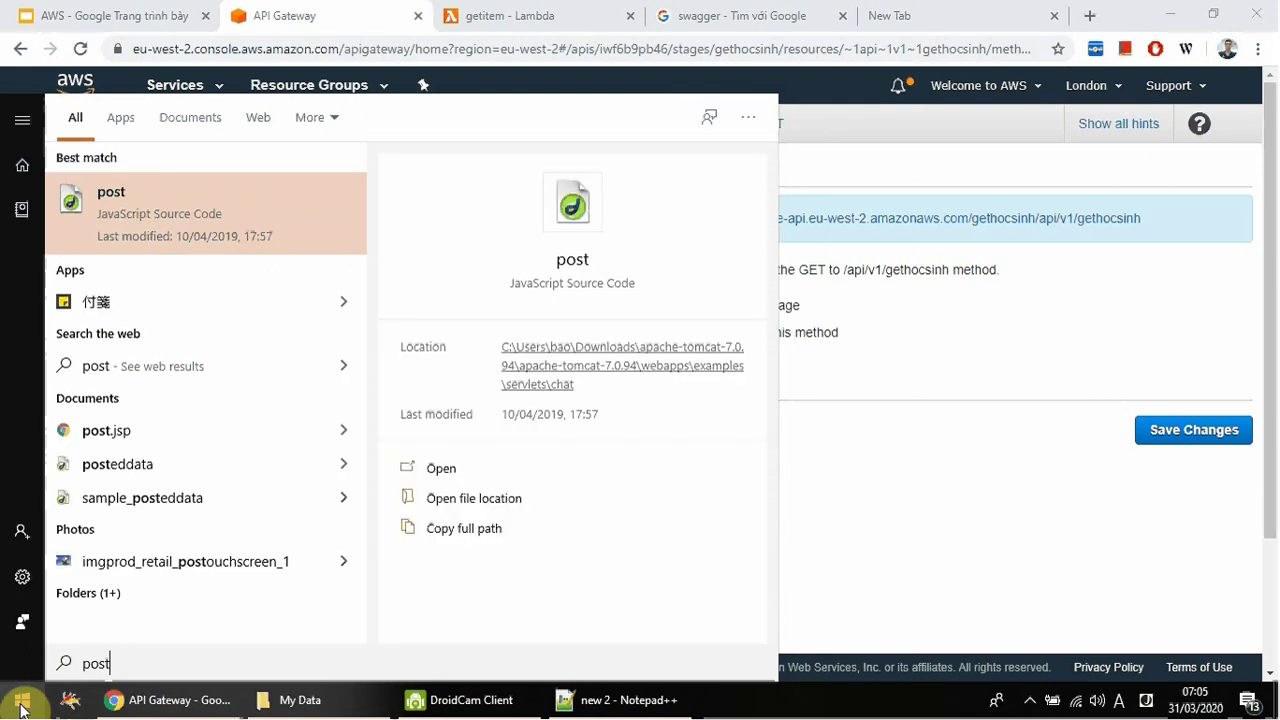
- Search the web for "postman download" in the empty browser tab and open the Download Postman App page
click(929, 22)
click(929, 18)
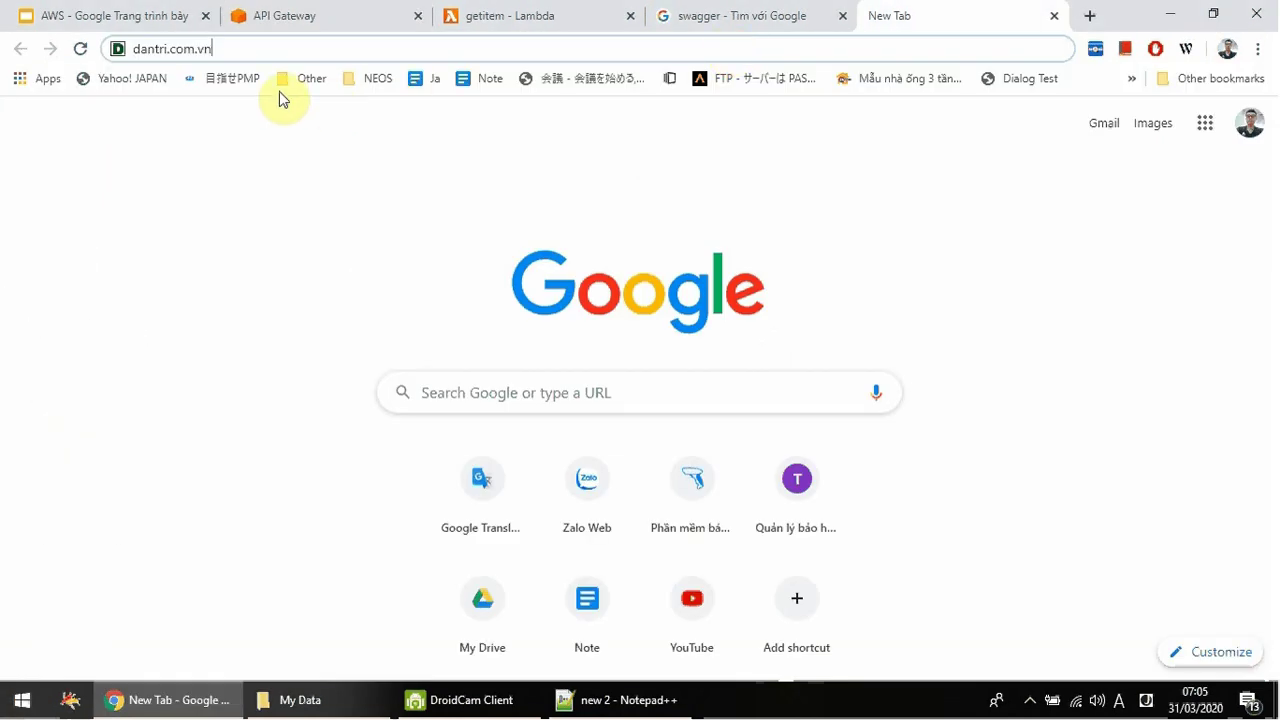
click(271, 48)
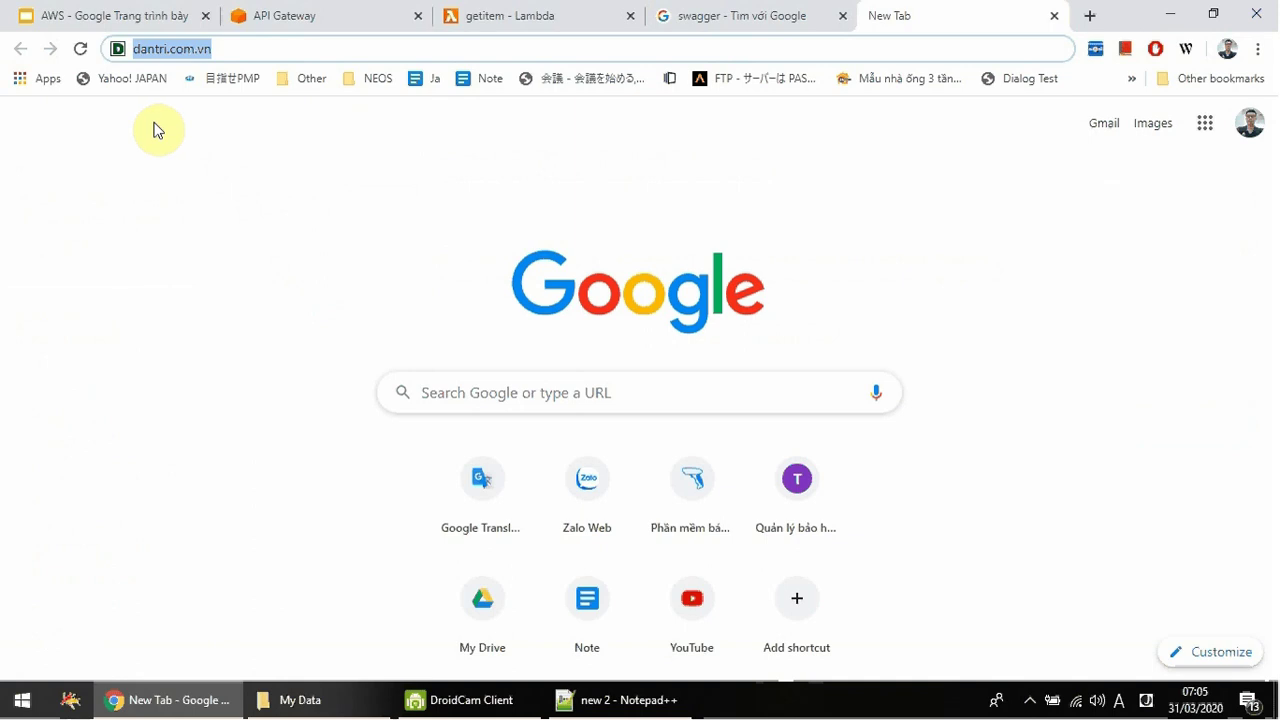
text(postman)
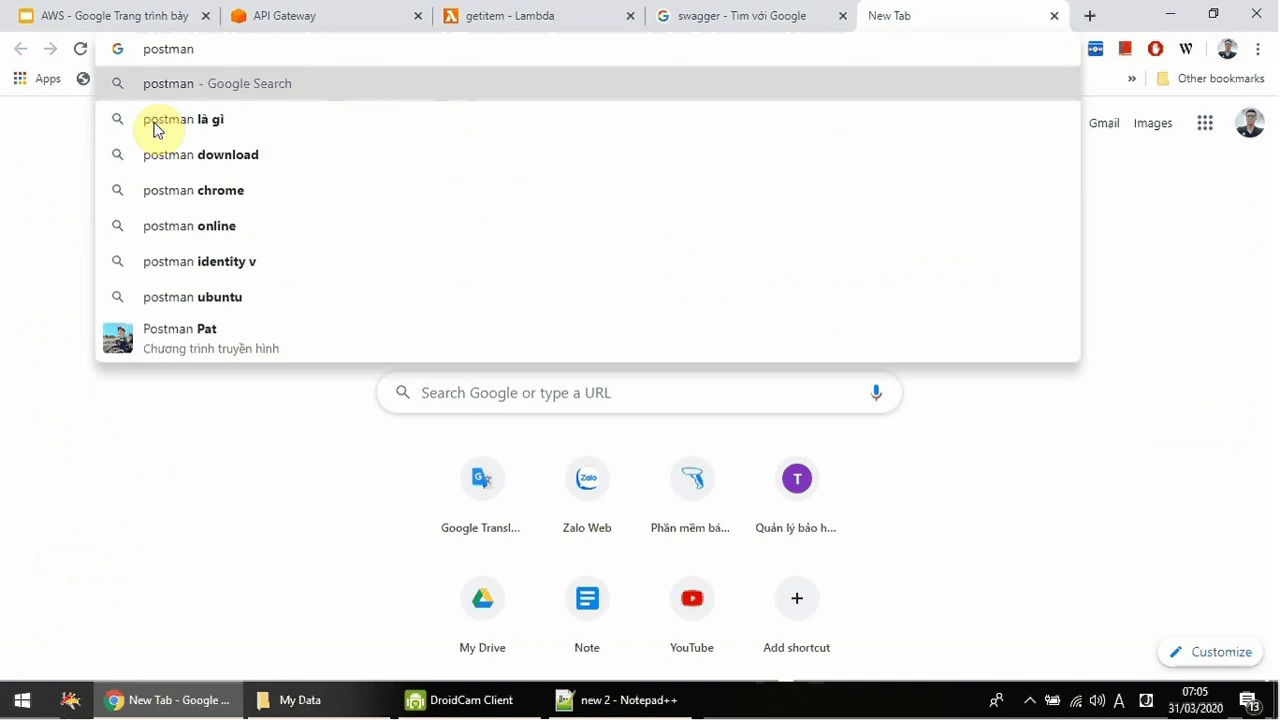
key(Down)
key(Down)
key(Return)
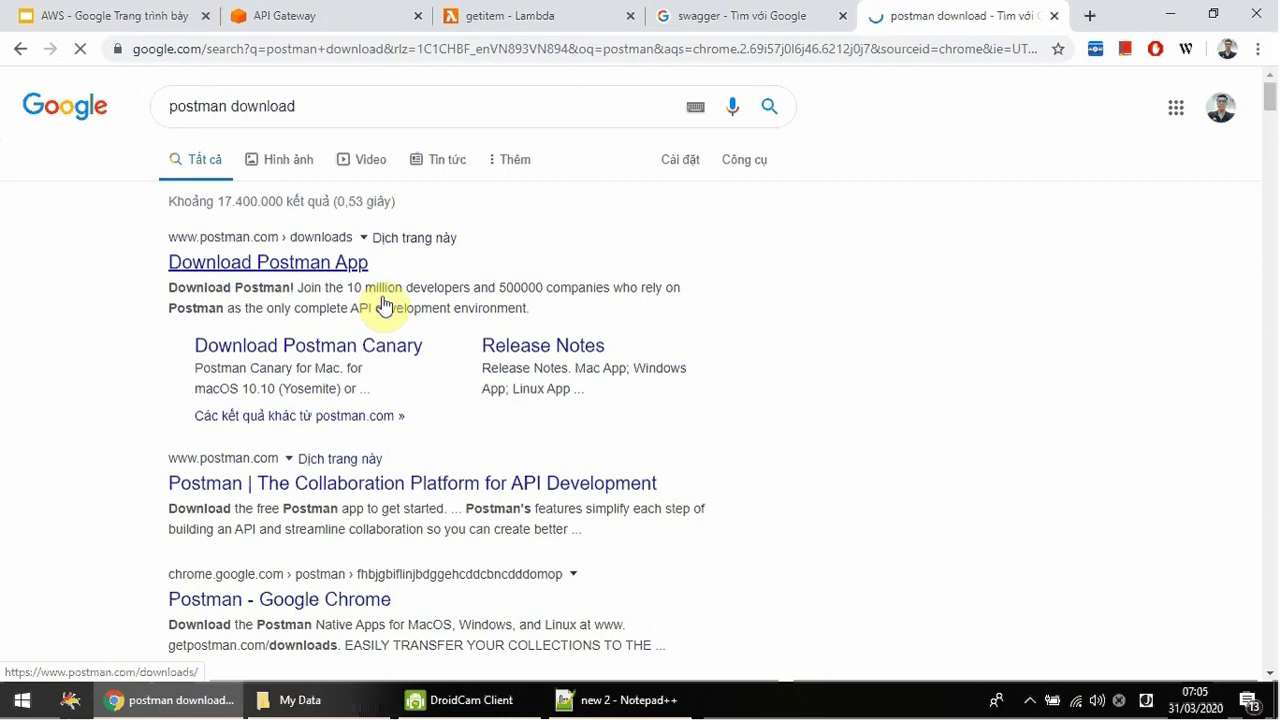
click(296, 270)
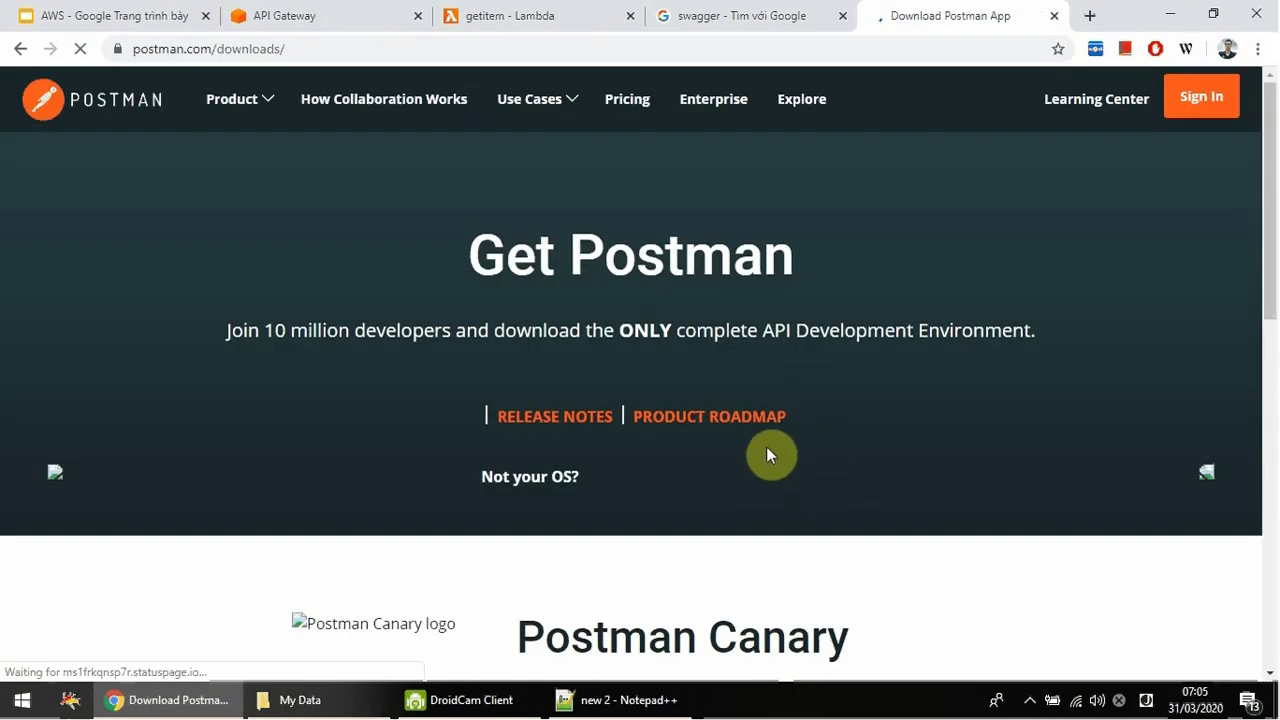
- Download the Windows 64-bit Postman installer, keep the flagged file, and dismiss the cookie notice
click(688, 402)
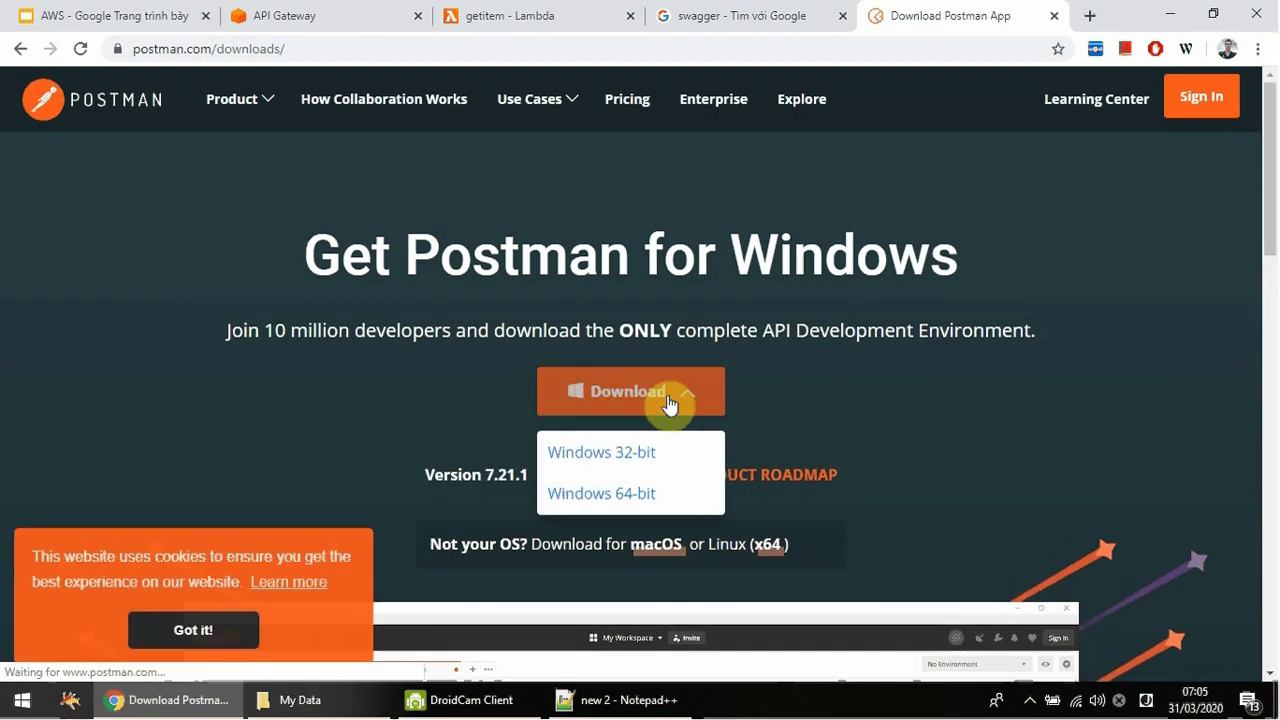
click(637, 500)
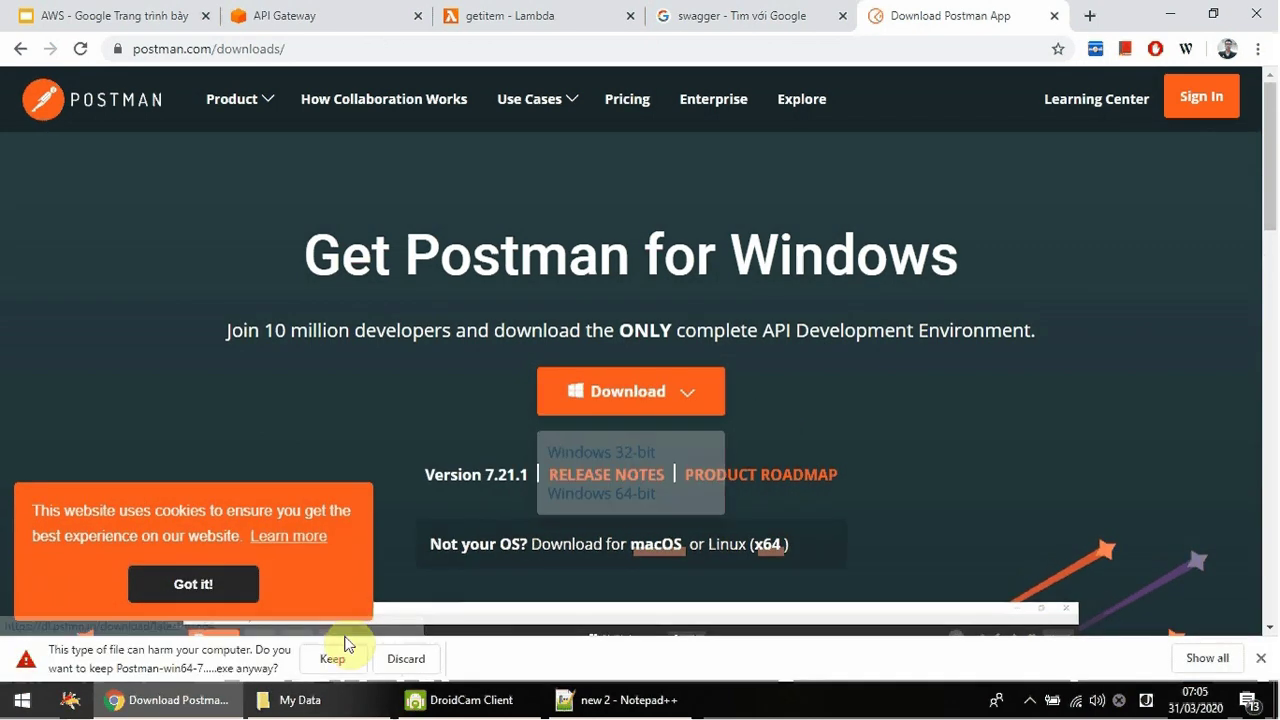
click(332, 658)
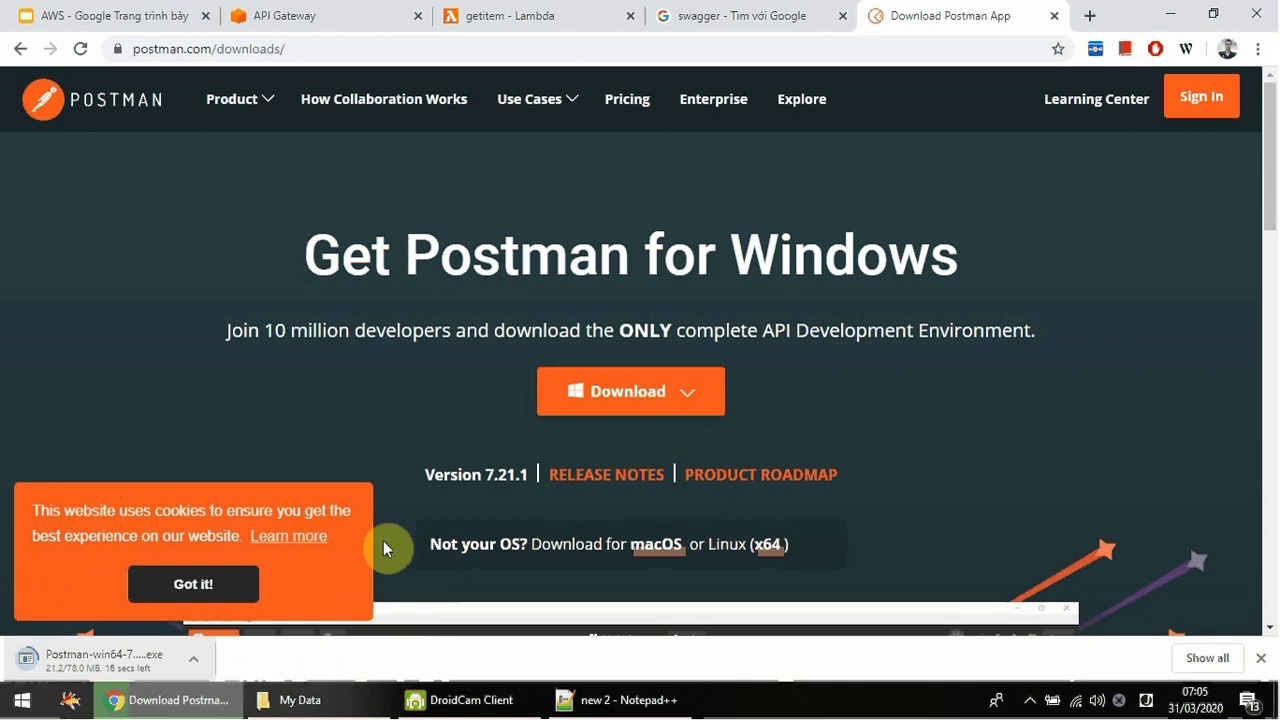
click(208, 594)
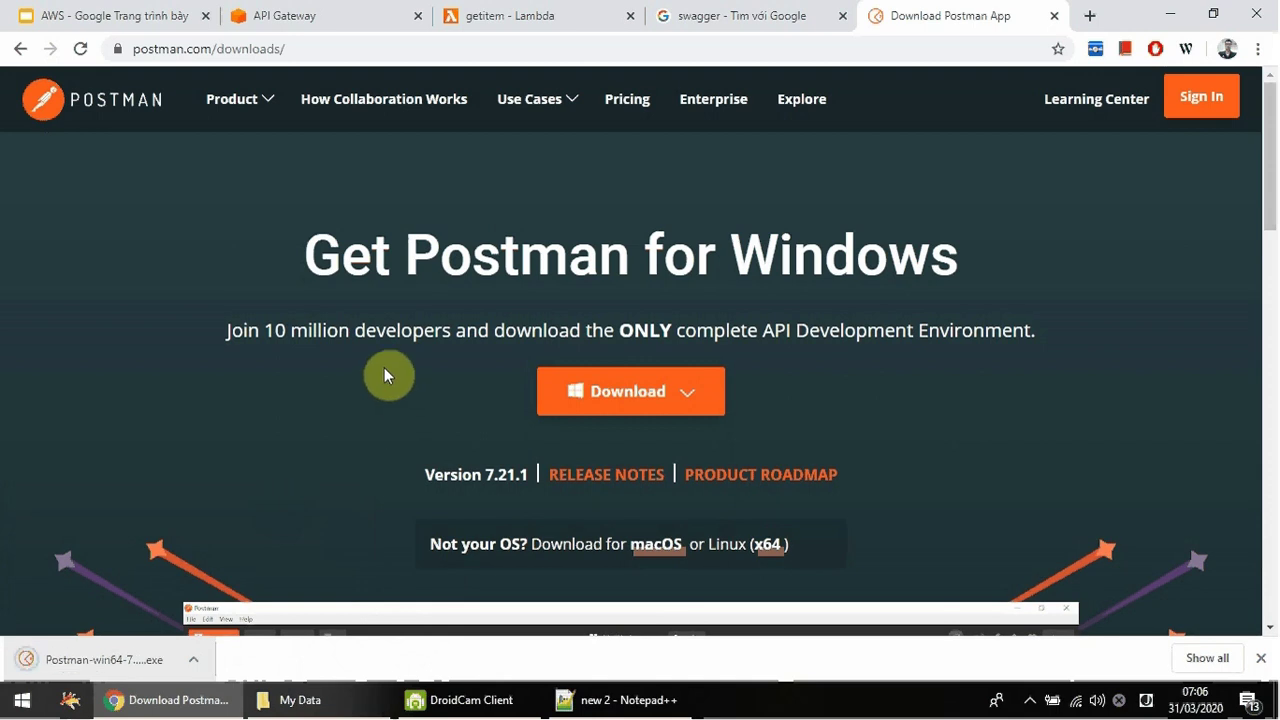
- Run the downloaded Postman installer and bring up the Postman window
click(110, 659)
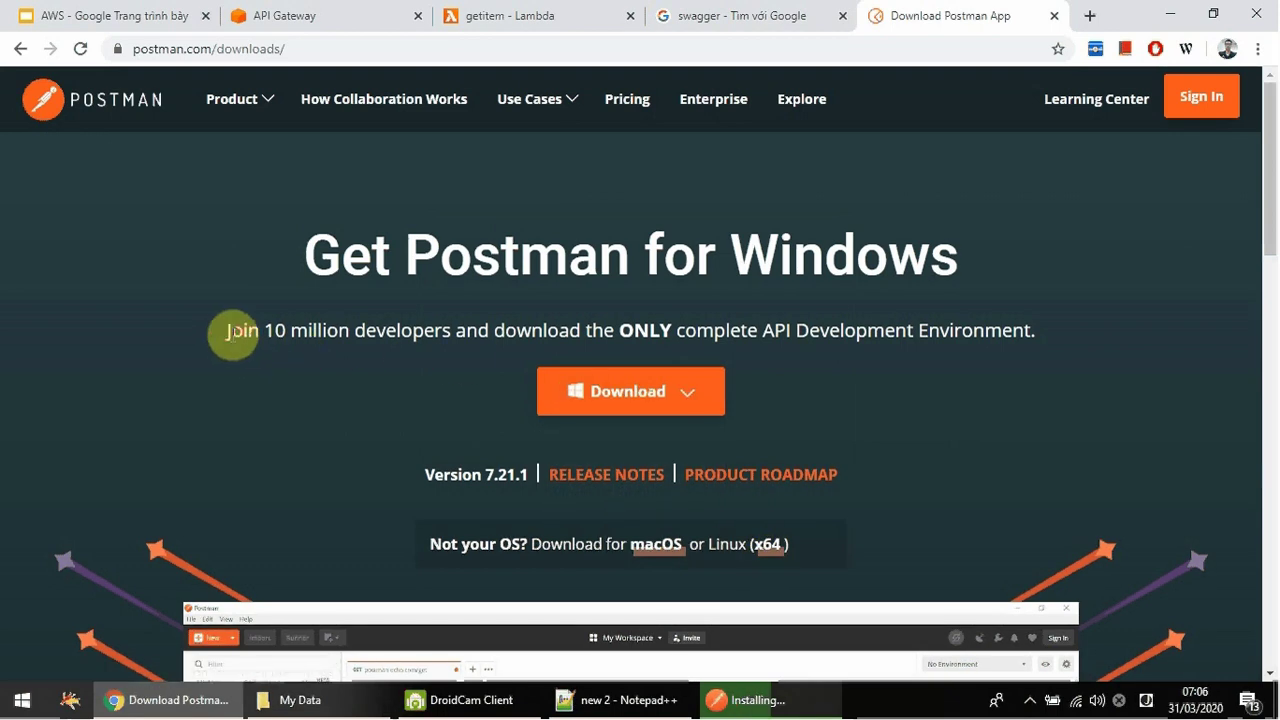
drag(228, 332, 1030, 324)
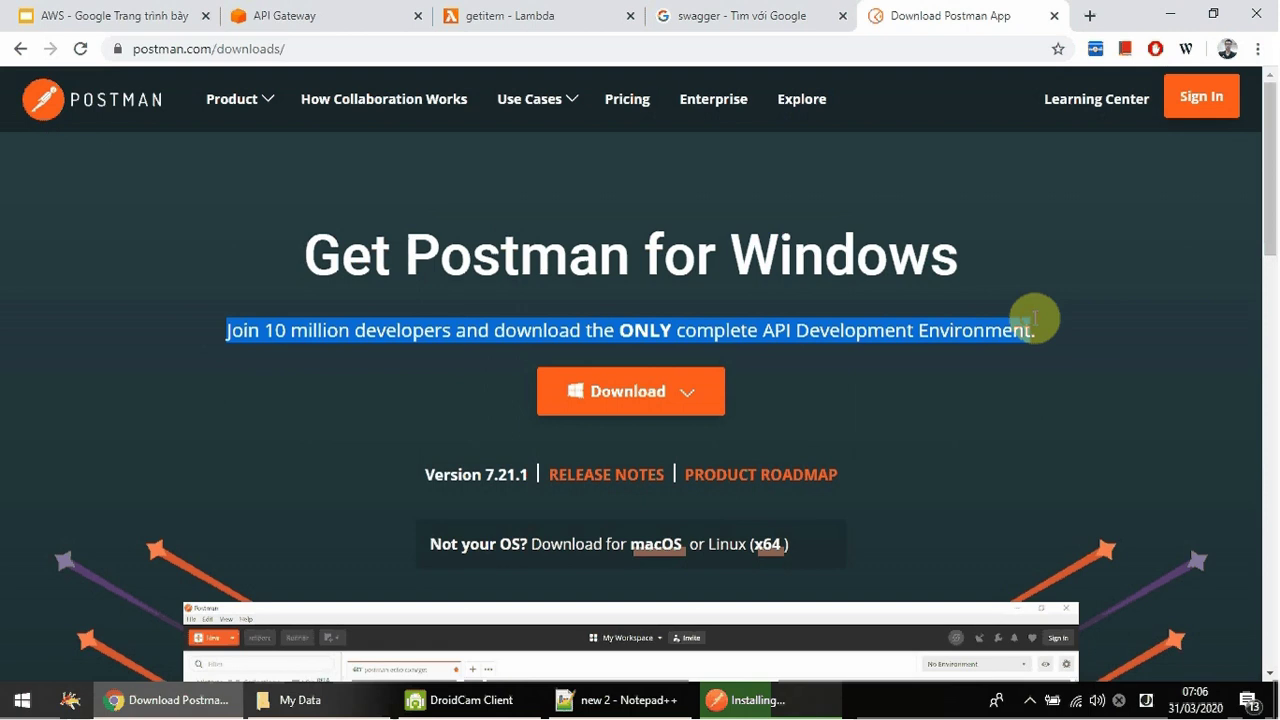
click(812, 706)
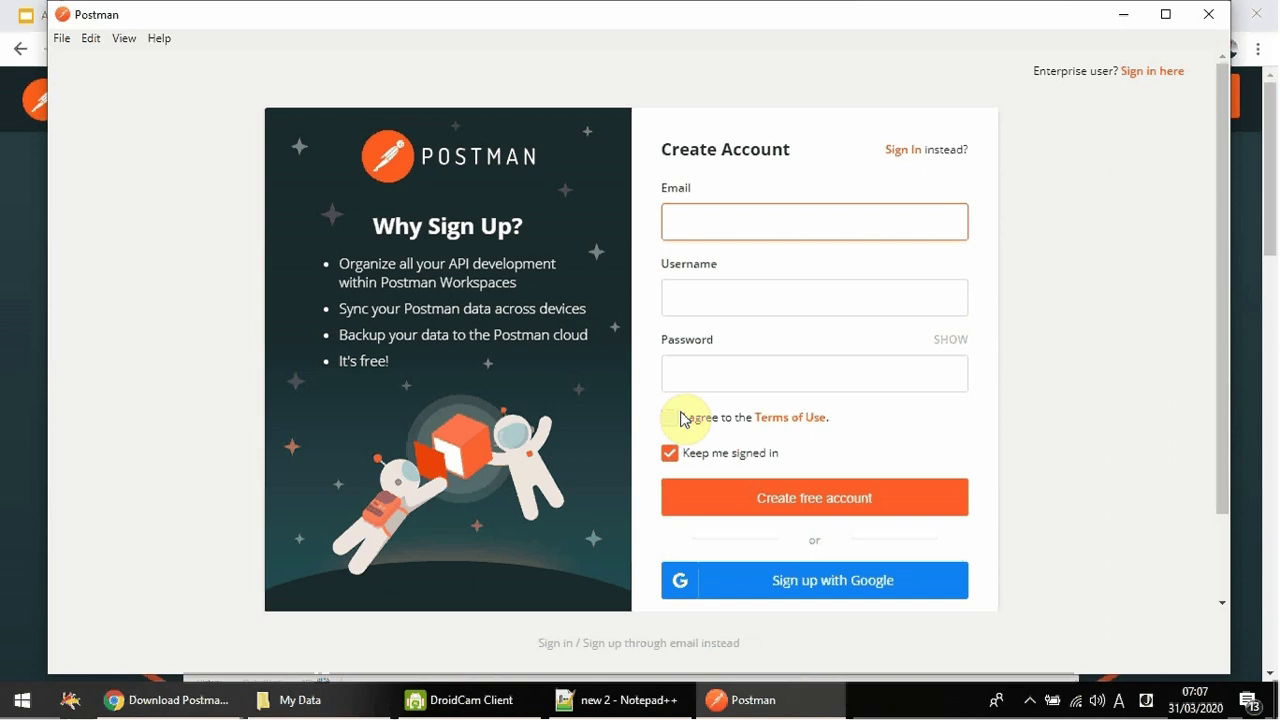
- Try to sign up with Google from the Create Account form without agreeing to the Terms of Use
scroll(686, 420, down, 1)
scroll(688, 426, up, 1)
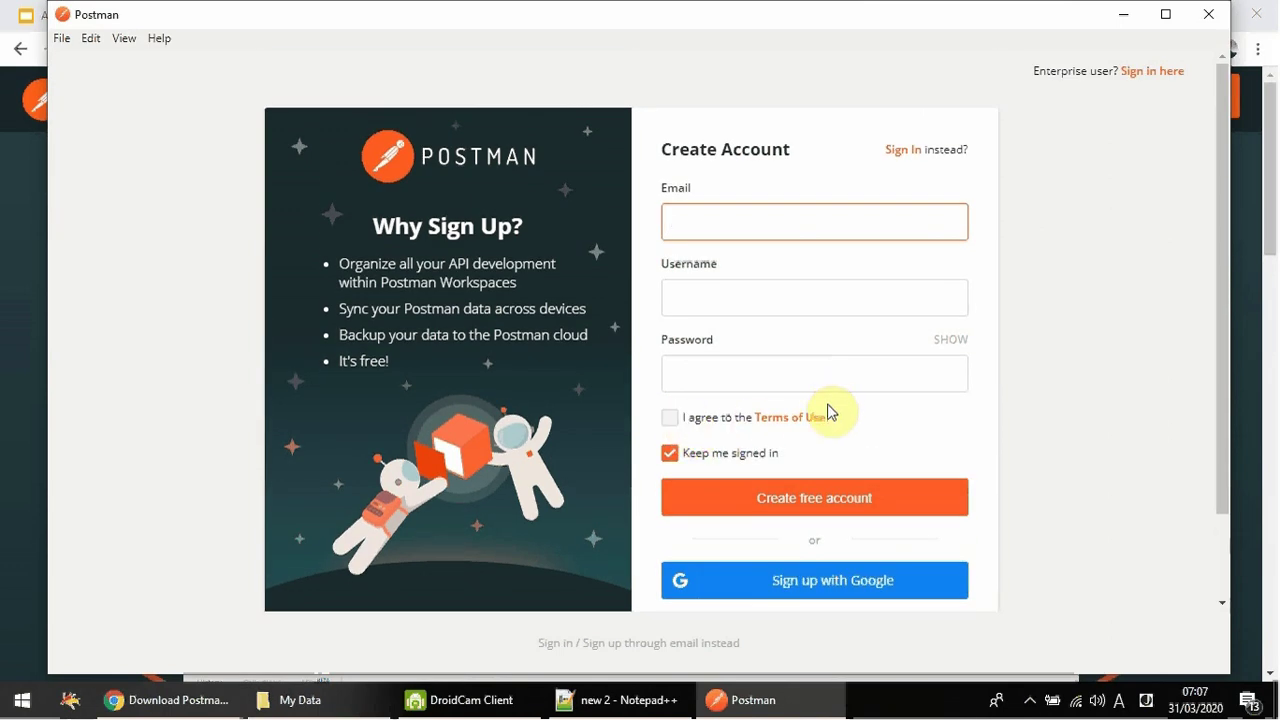
click(814, 583)
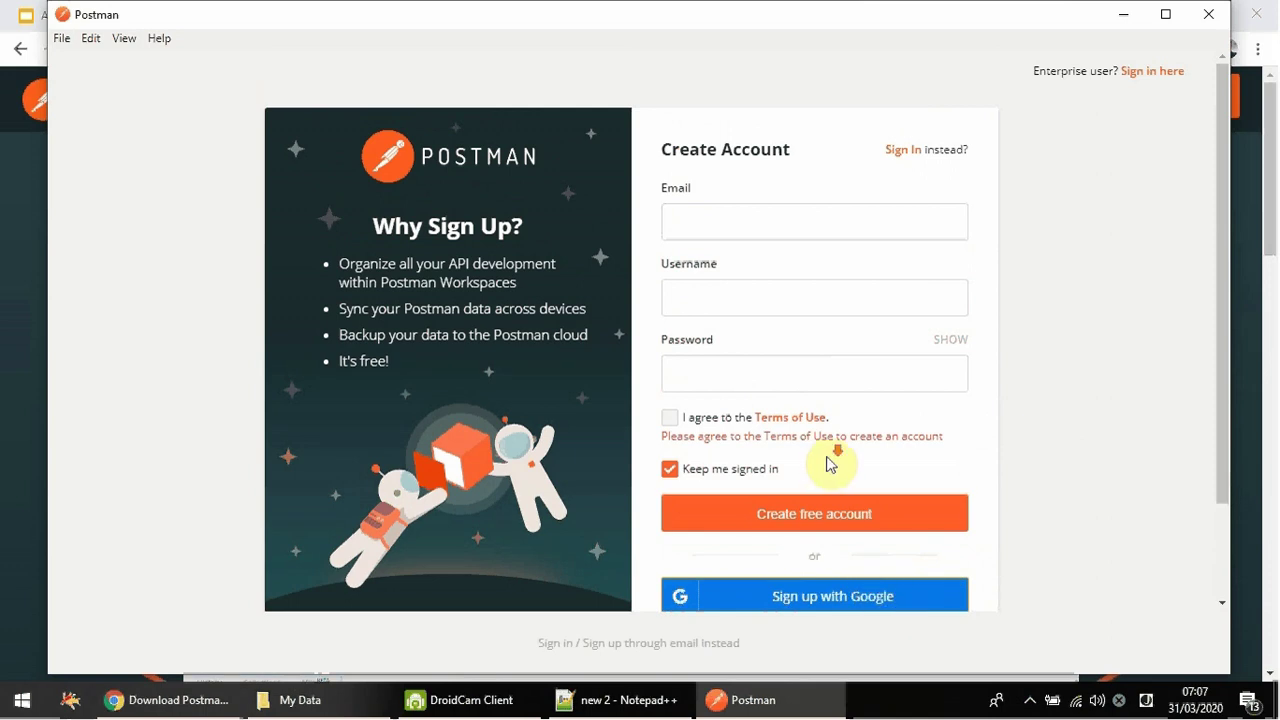
scroll(835, 476, down, 1)
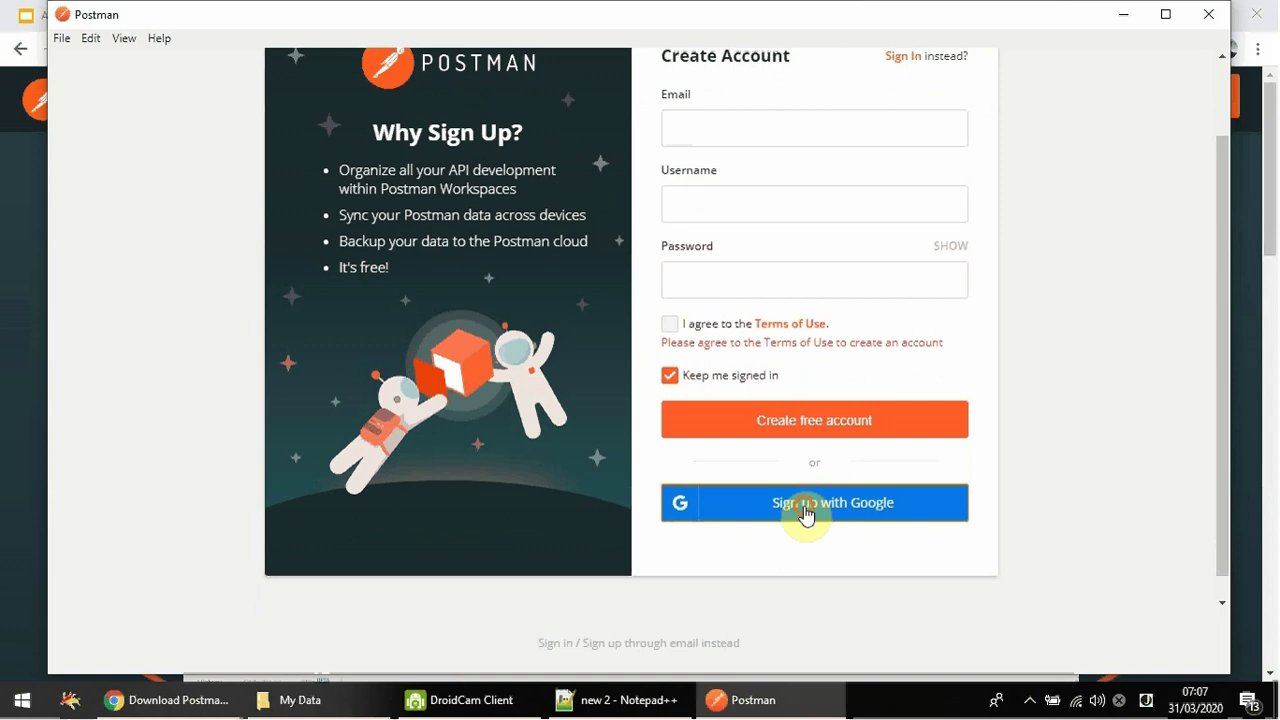
scroll(946, 498, up, 1)
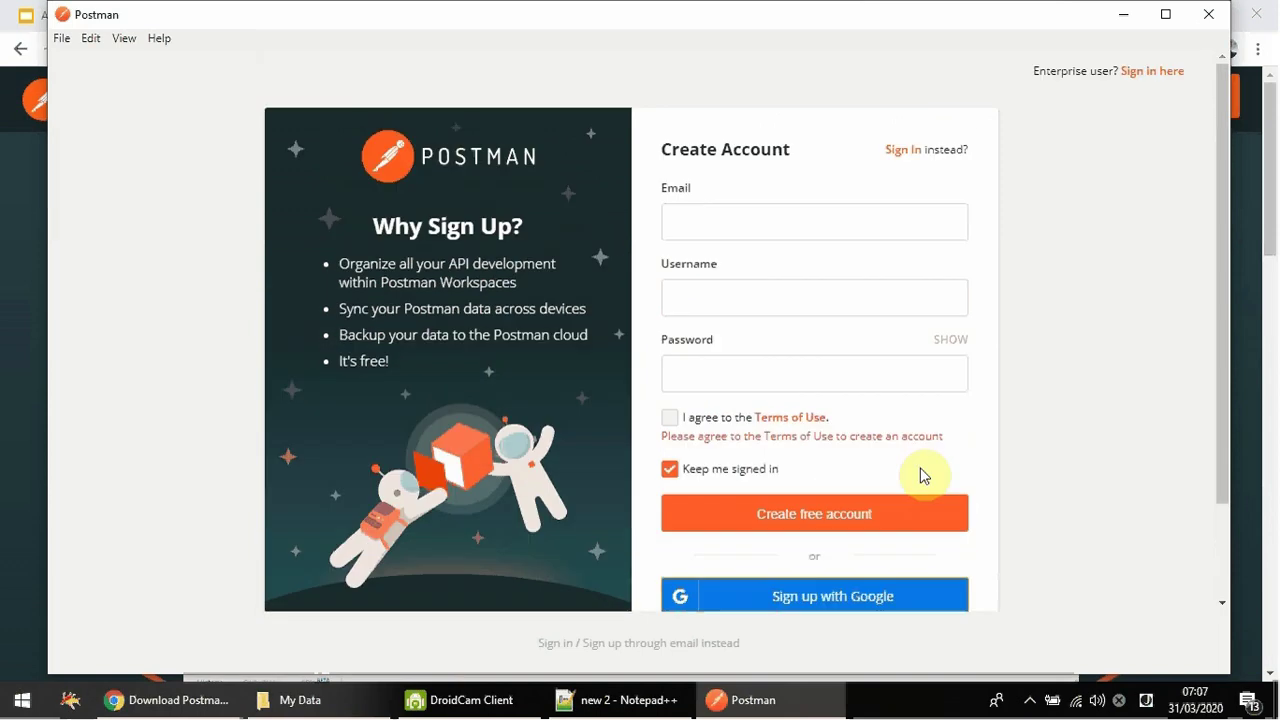
scroll(923, 500, down, 1)
scroll(910, 508, down, 1)
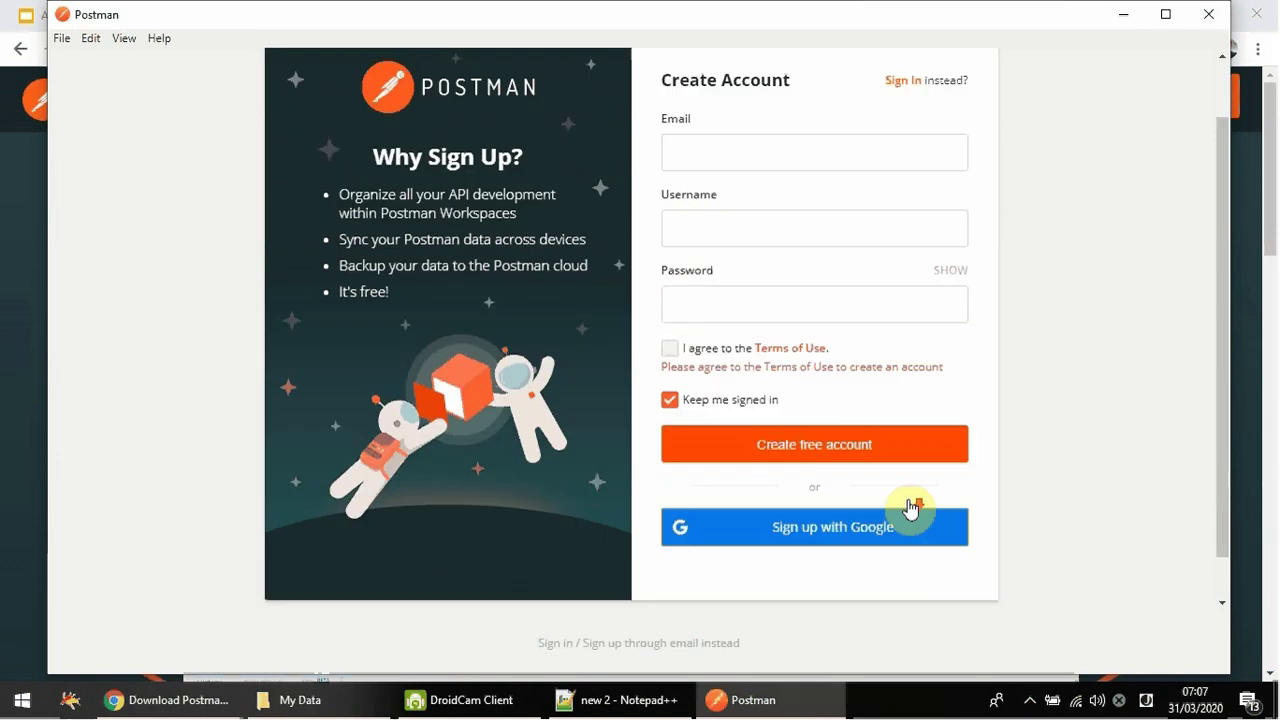
click(1163, 18)
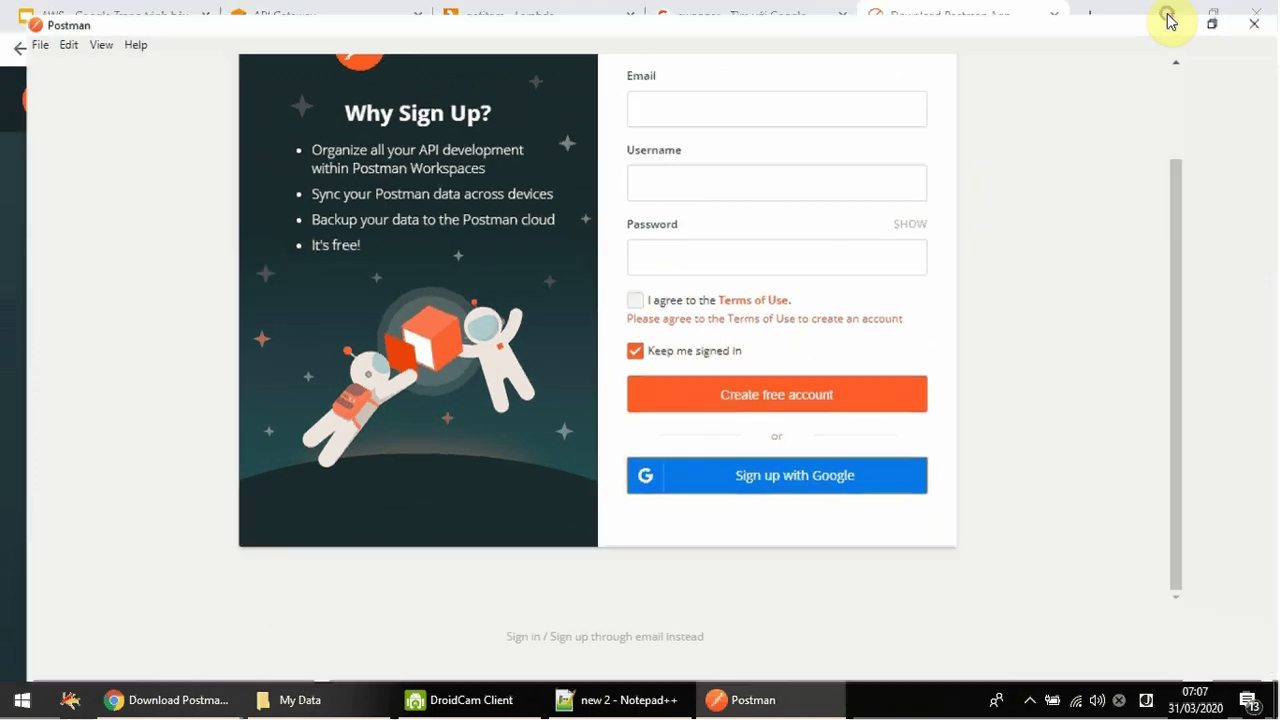
scroll(634, 223, up, 2)
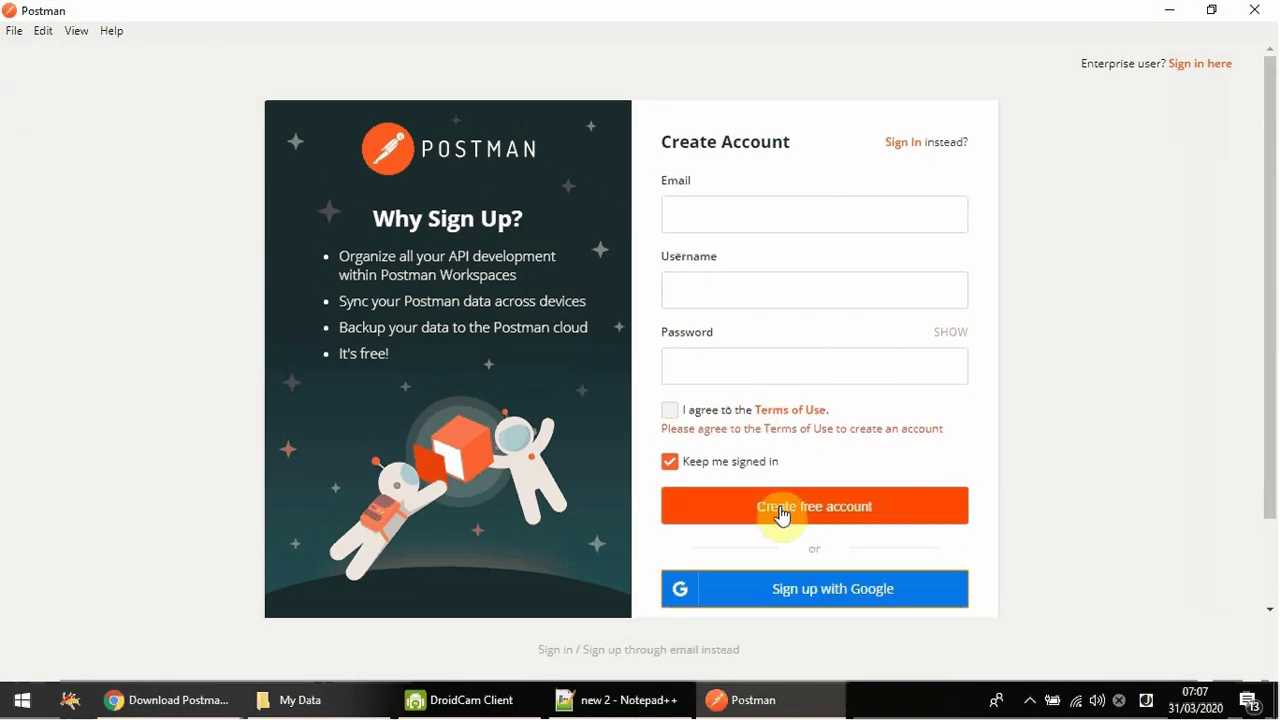
click(762, 201)
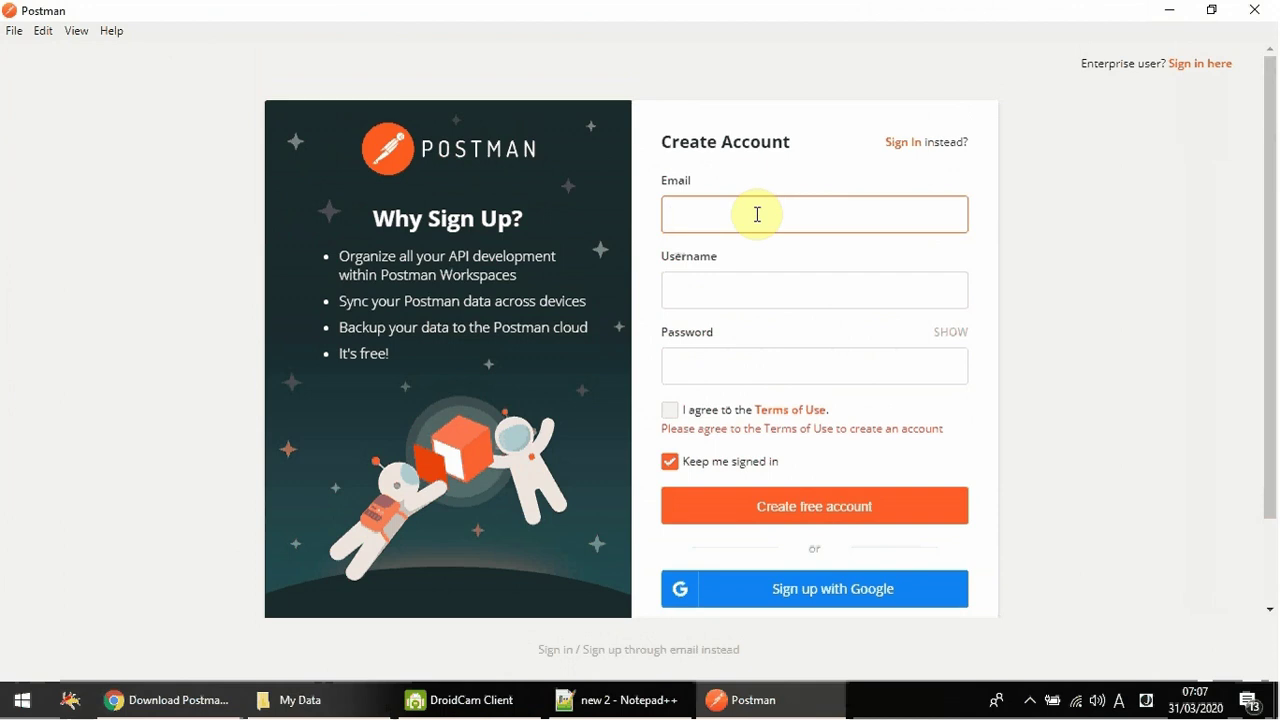
- Switch to signing in, choose Google sign-in, and continue in the browser with the first listed Google account
click(911, 148)
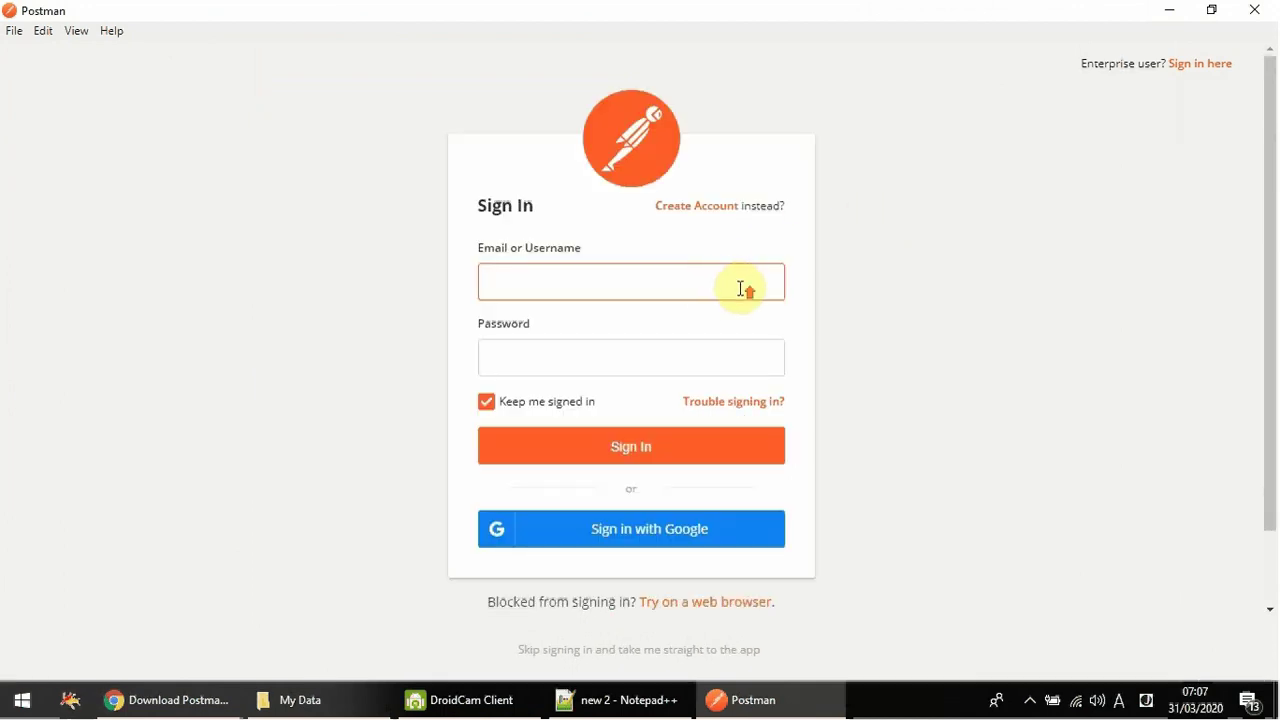
click(650, 541)
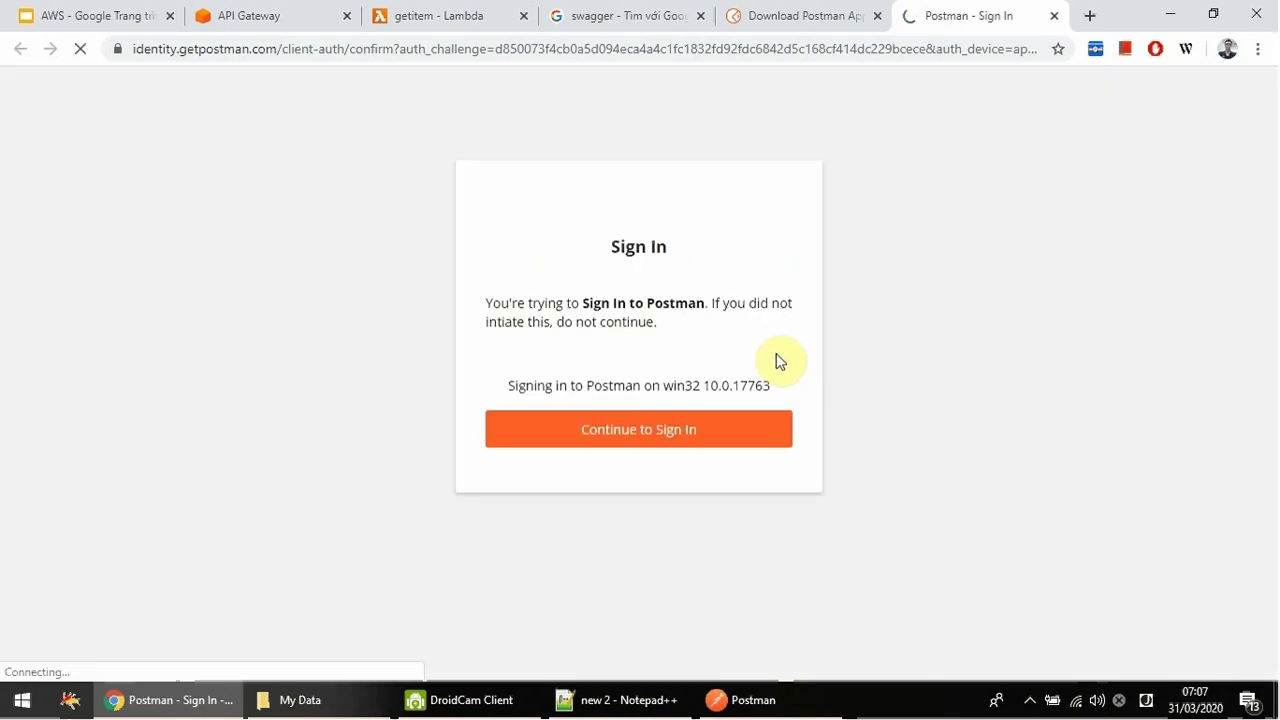
click(643, 450)
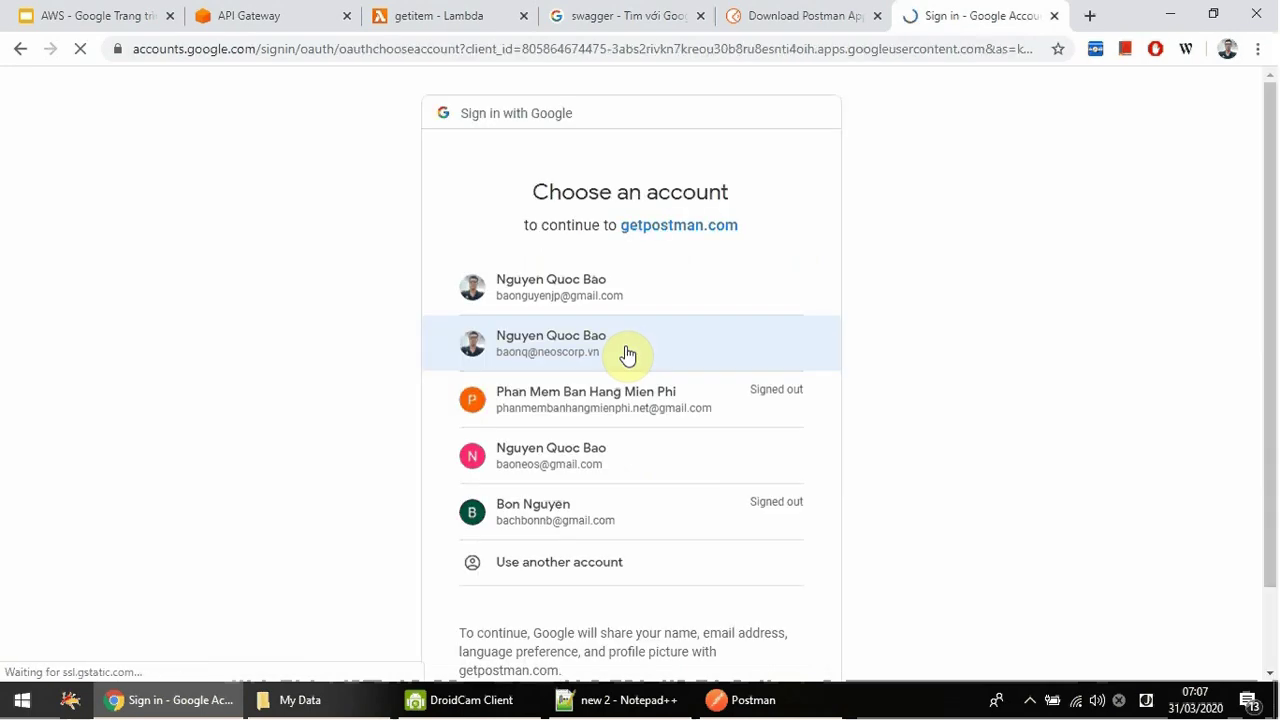
click(585, 292)
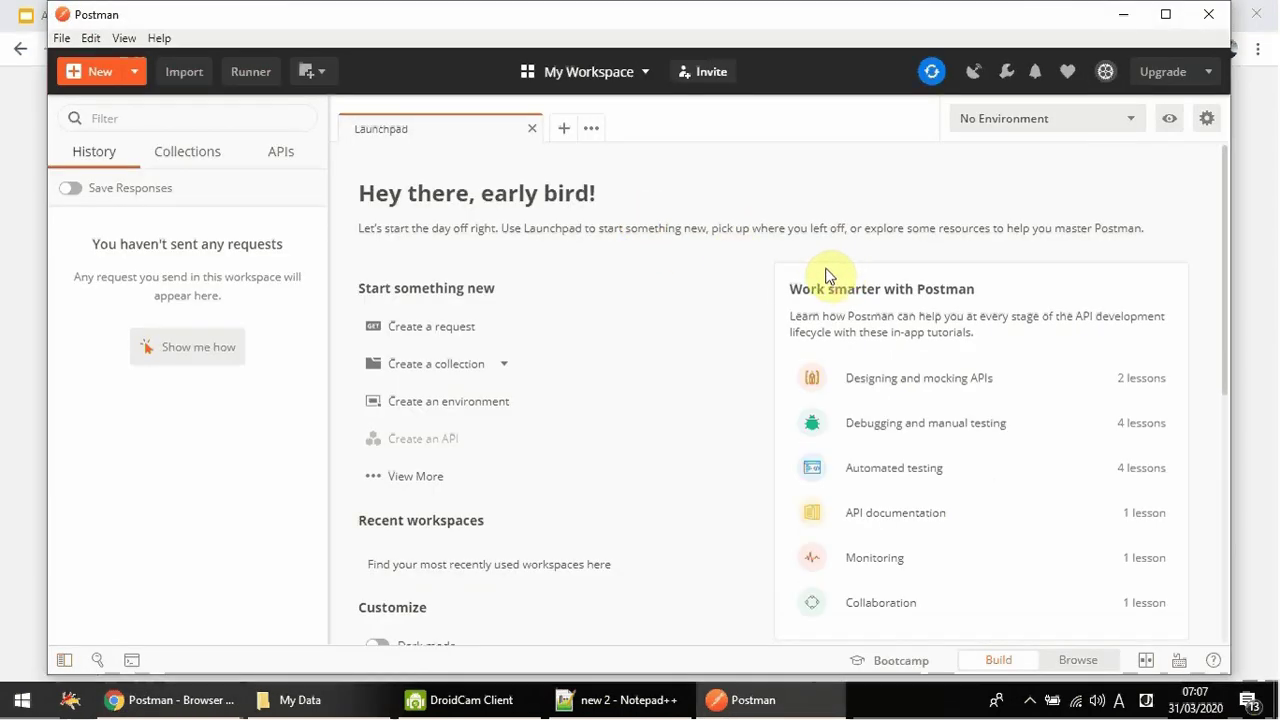
- Maximize the Postman window and start a new basic request named hocsinh
click(1163, 15)
click(47, 63)
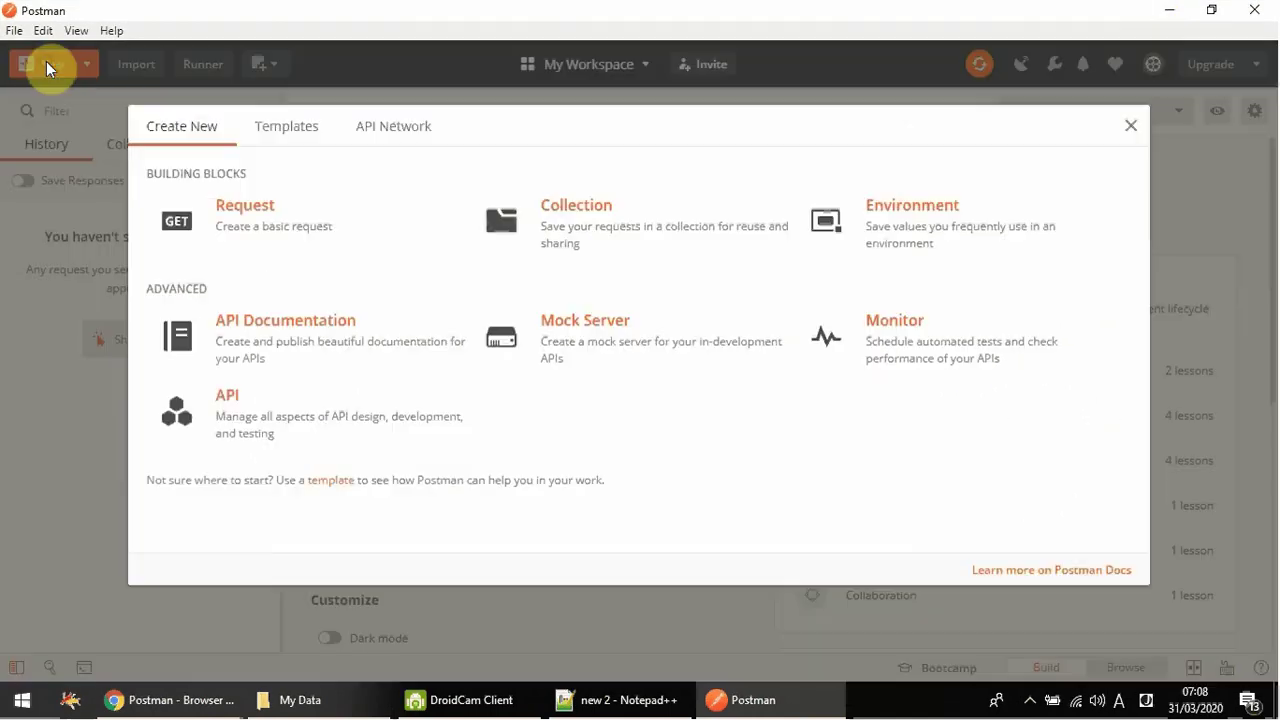
click(270, 218)
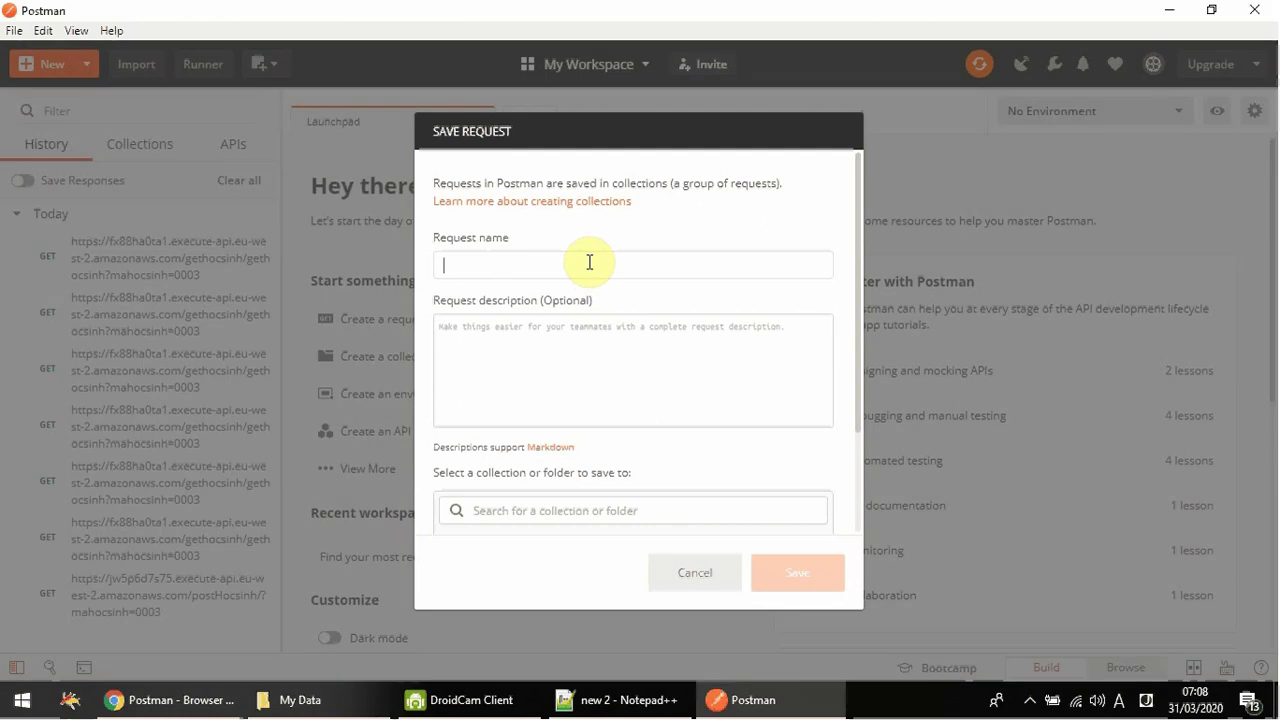
text(ho)
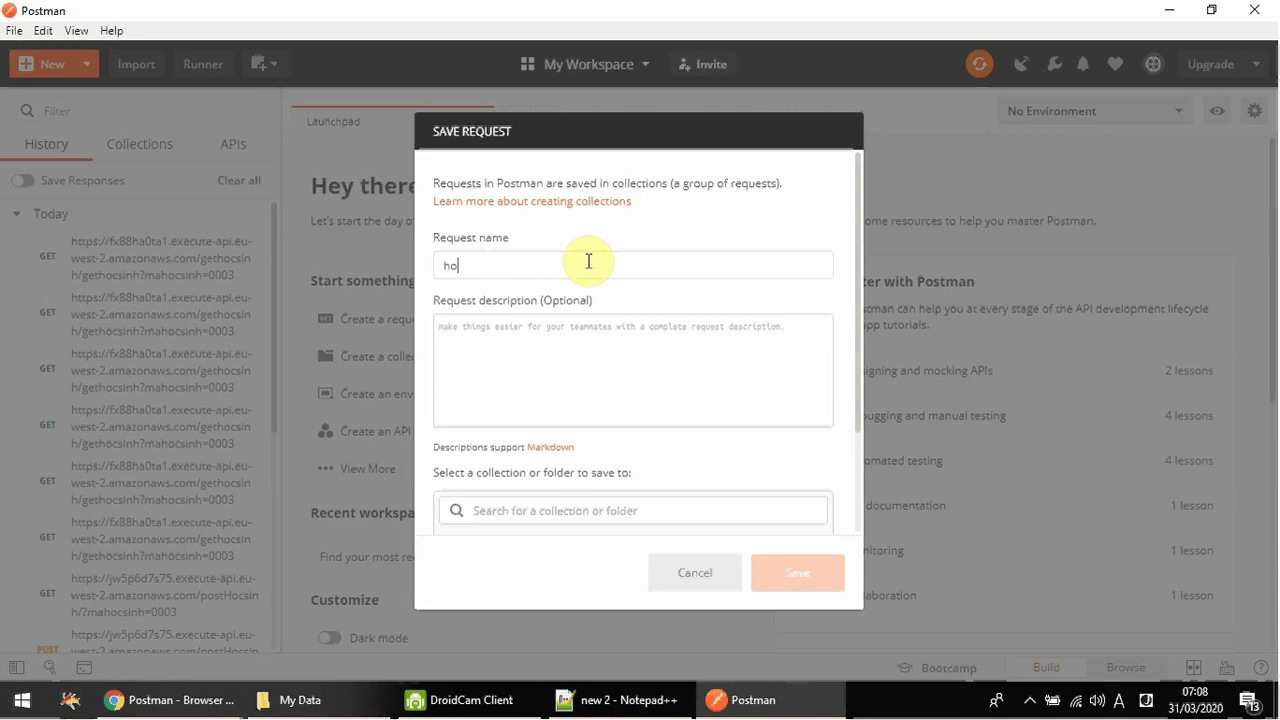
text(csinh)
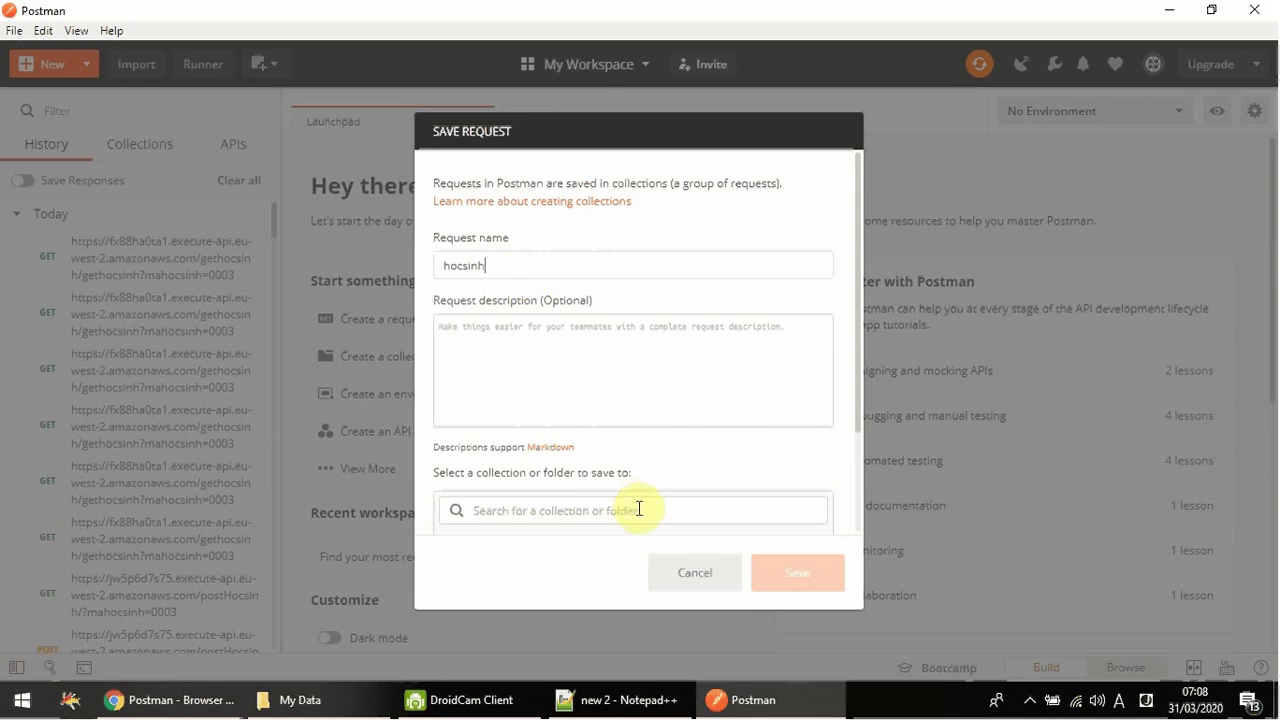
- Create a collection named hocsinh for the request and save the request to it
click(636, 506)
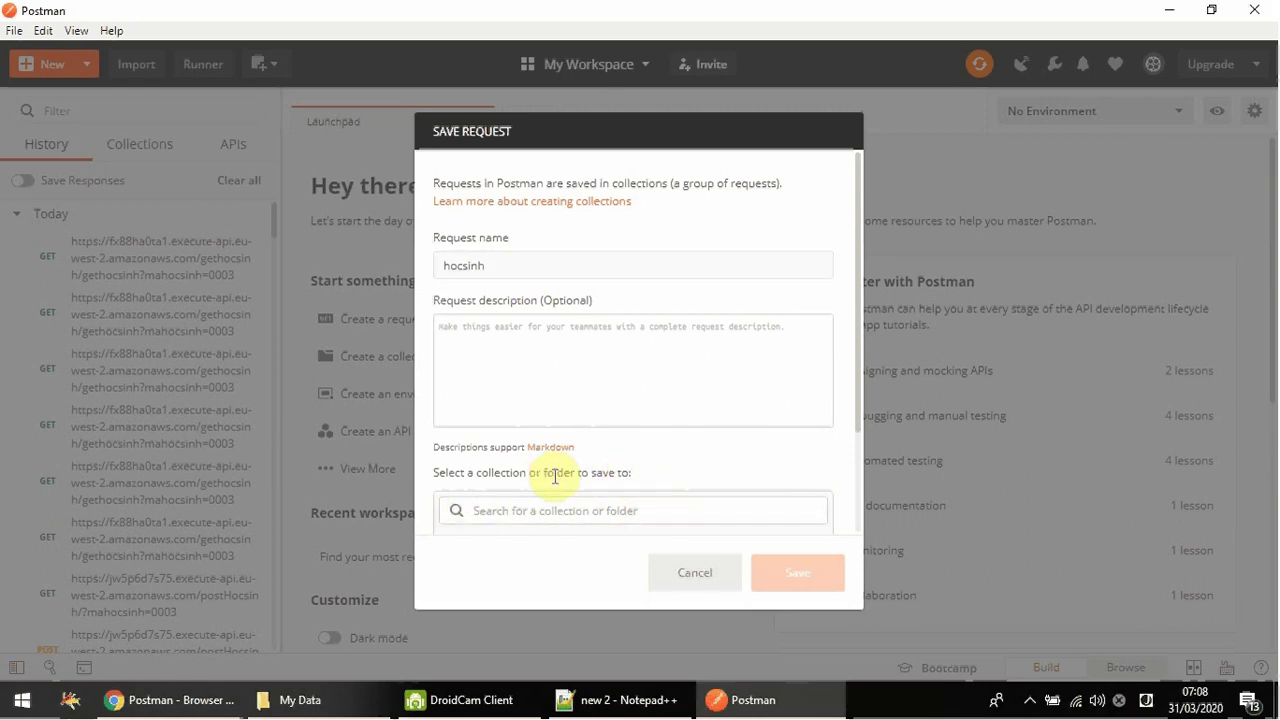
scroll(840, 445, down, 2)
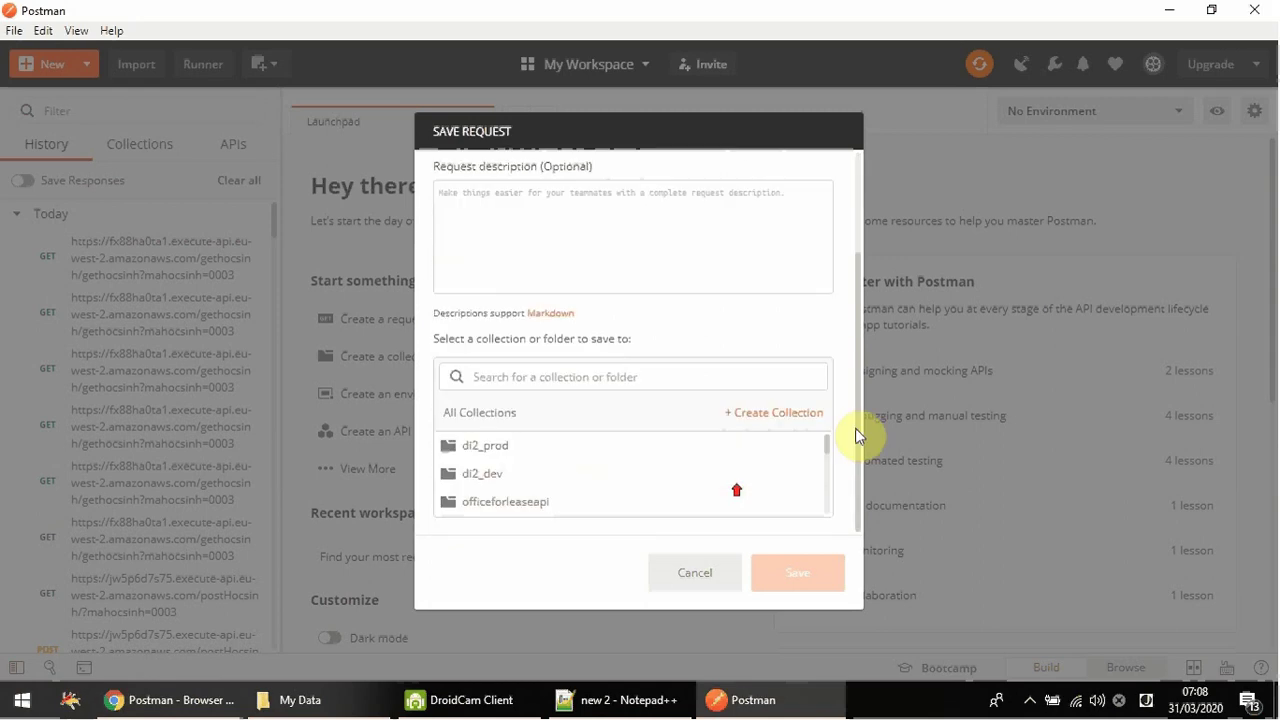
scroll(800, 452, down, 1)
scroll(800, 452, down, 3)
scroll(745, 460, up, 4)
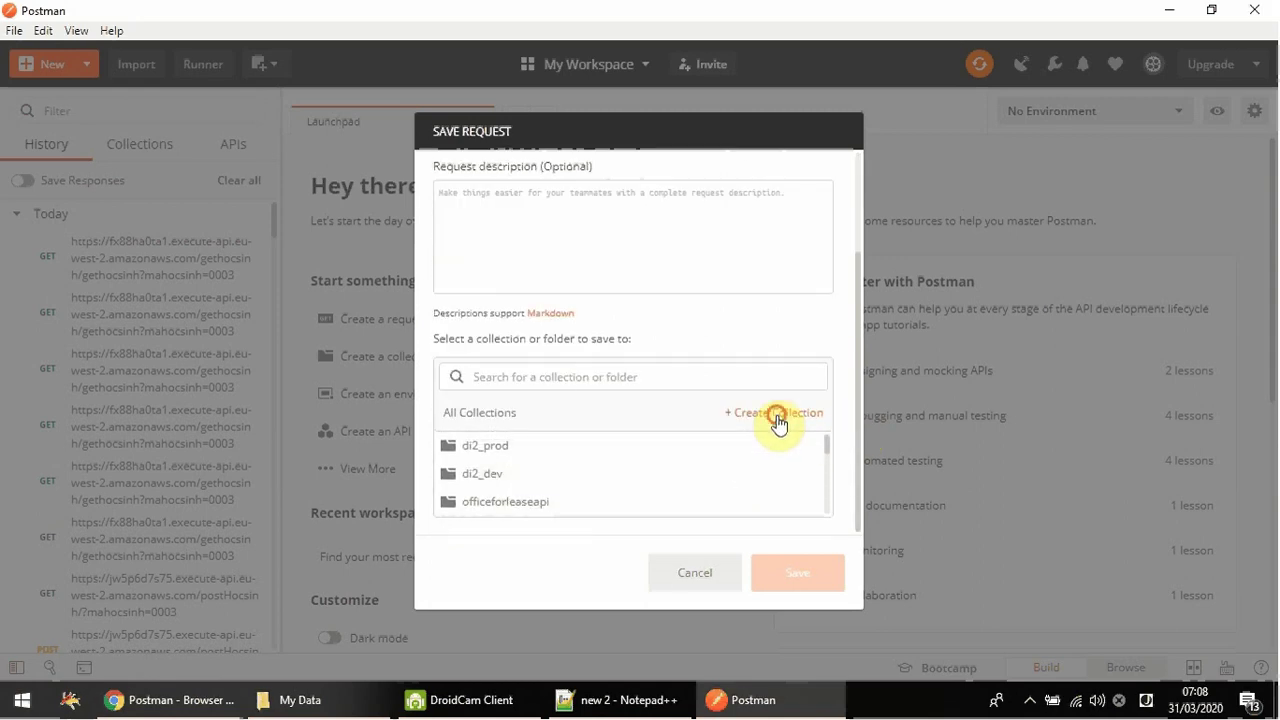
click(778, 420)
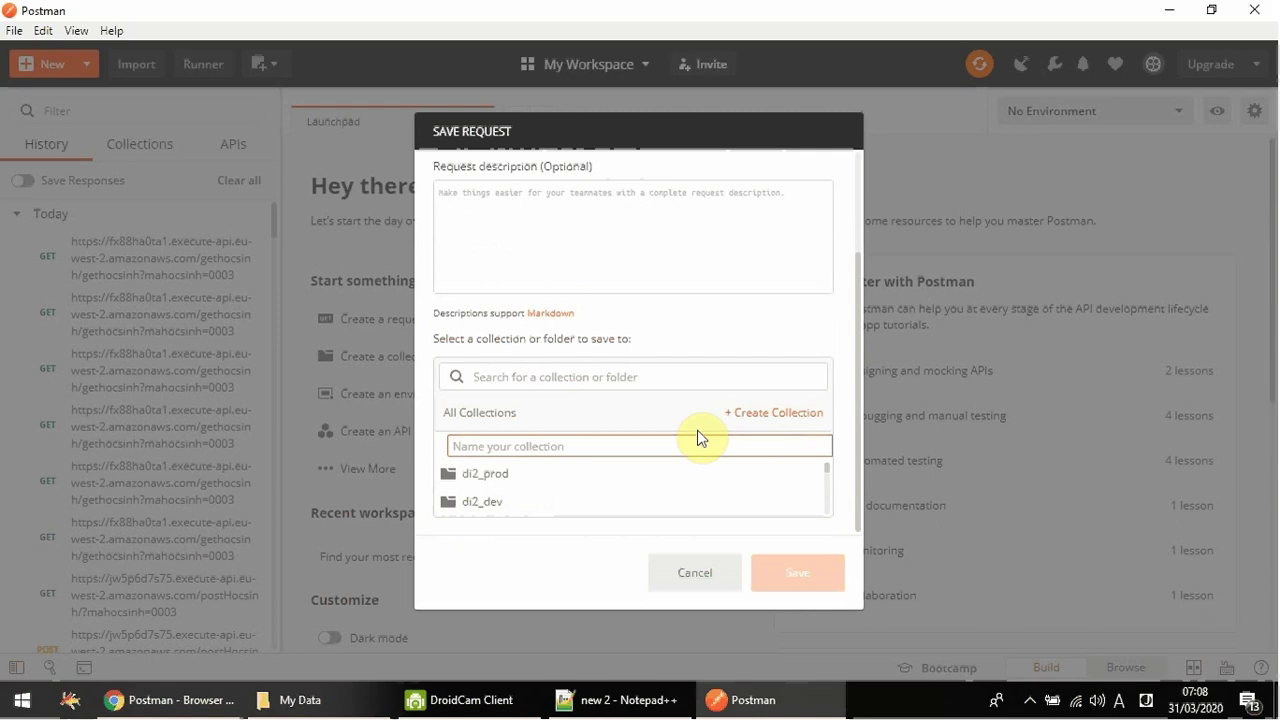
text(hocsinh)
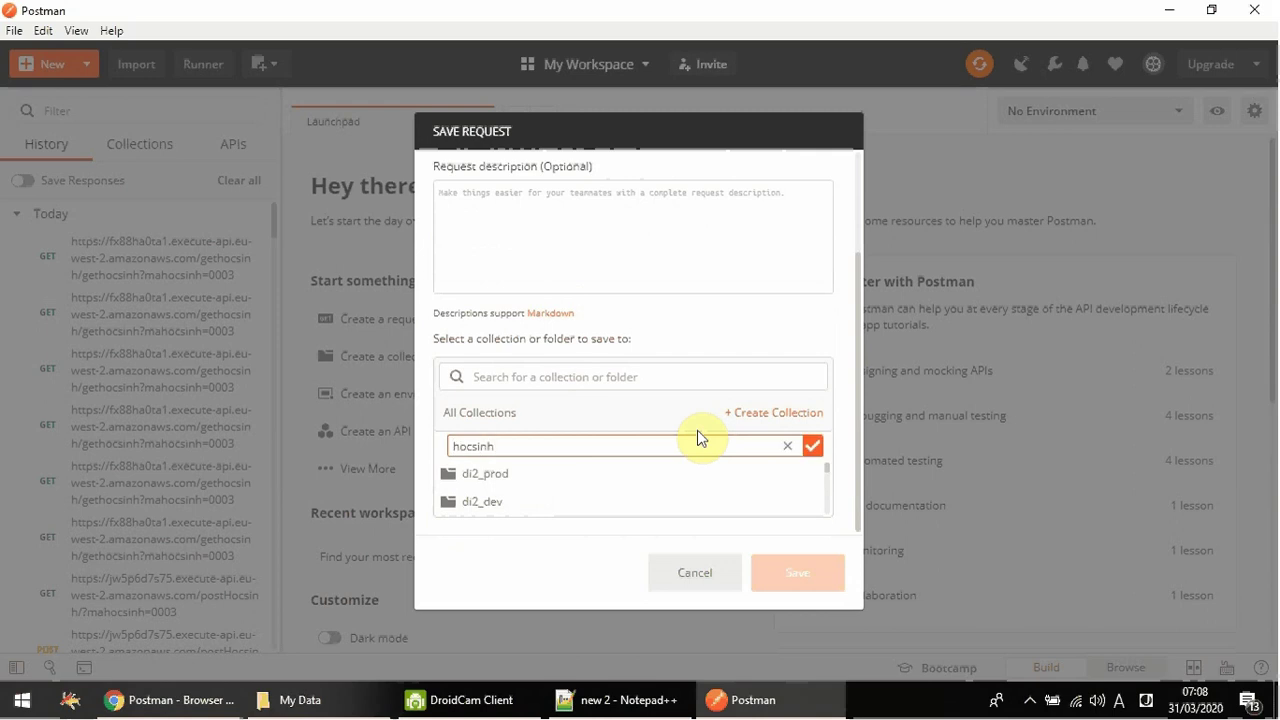
click(812, 446)
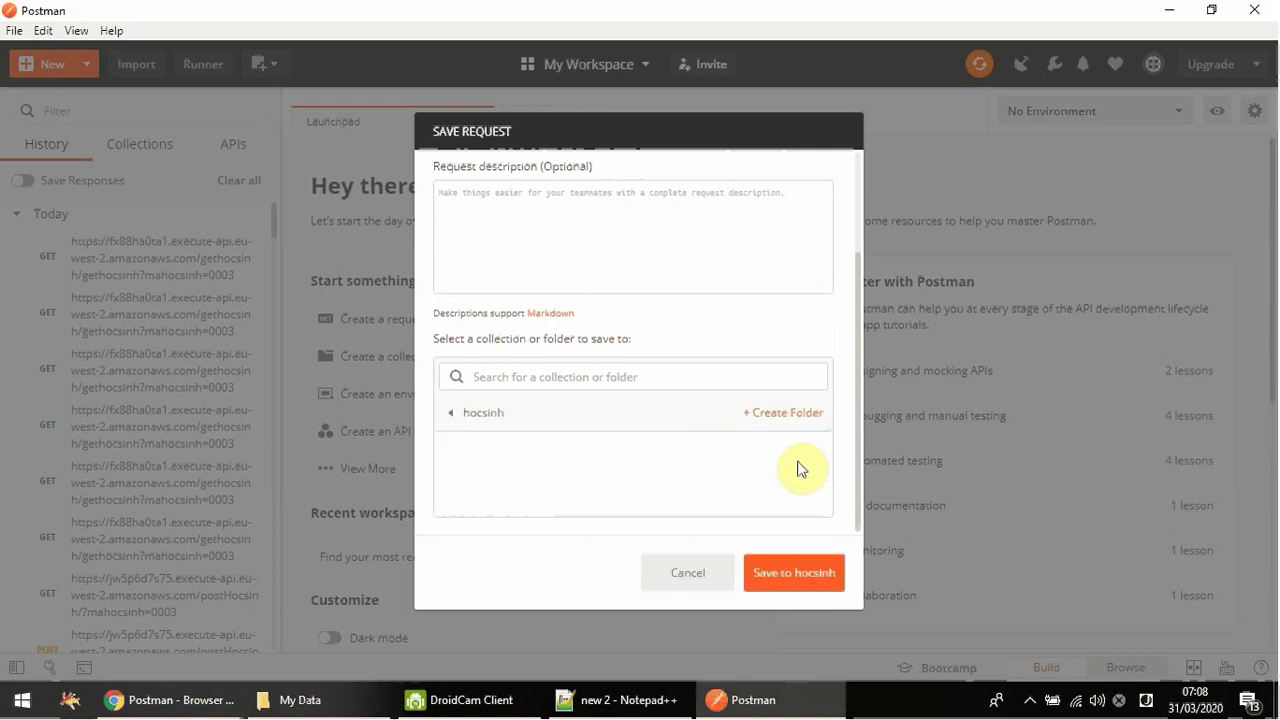
click(806, 577)
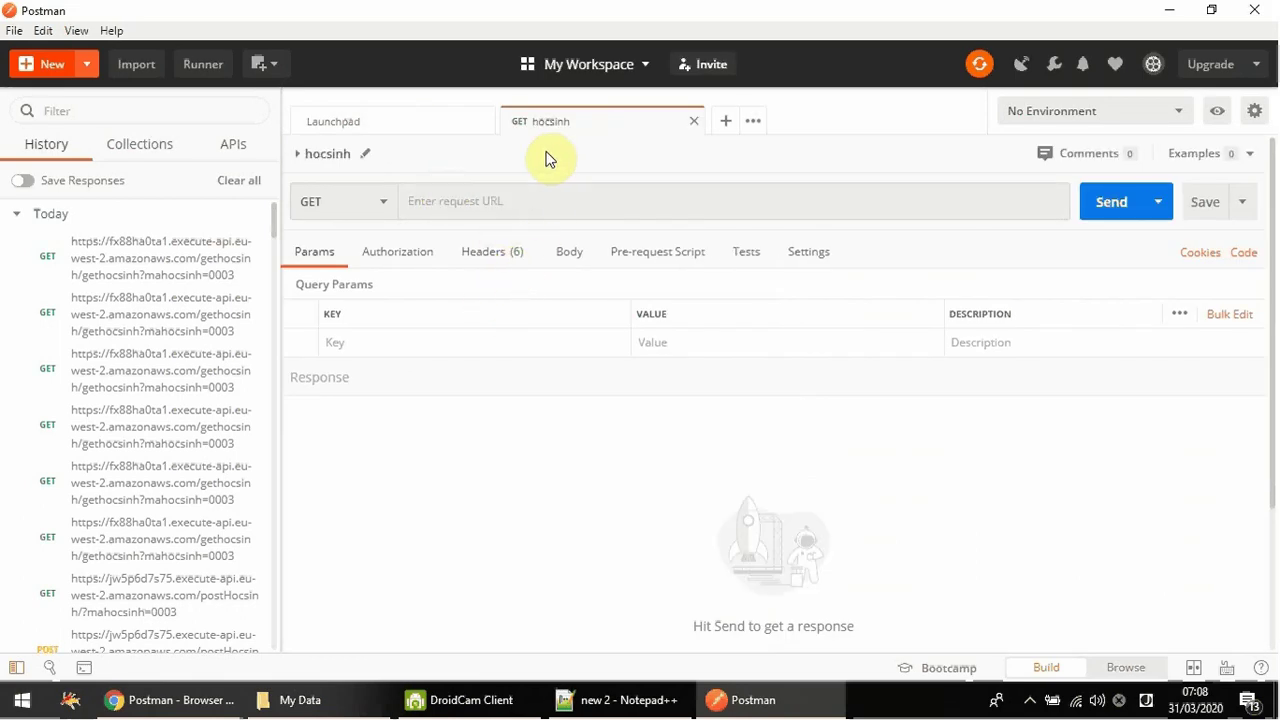
- Copy the GET method's Invoke URL from API Gateway in the browser and paste it as the hocsinh request's URL in Postman
click(205, 699)
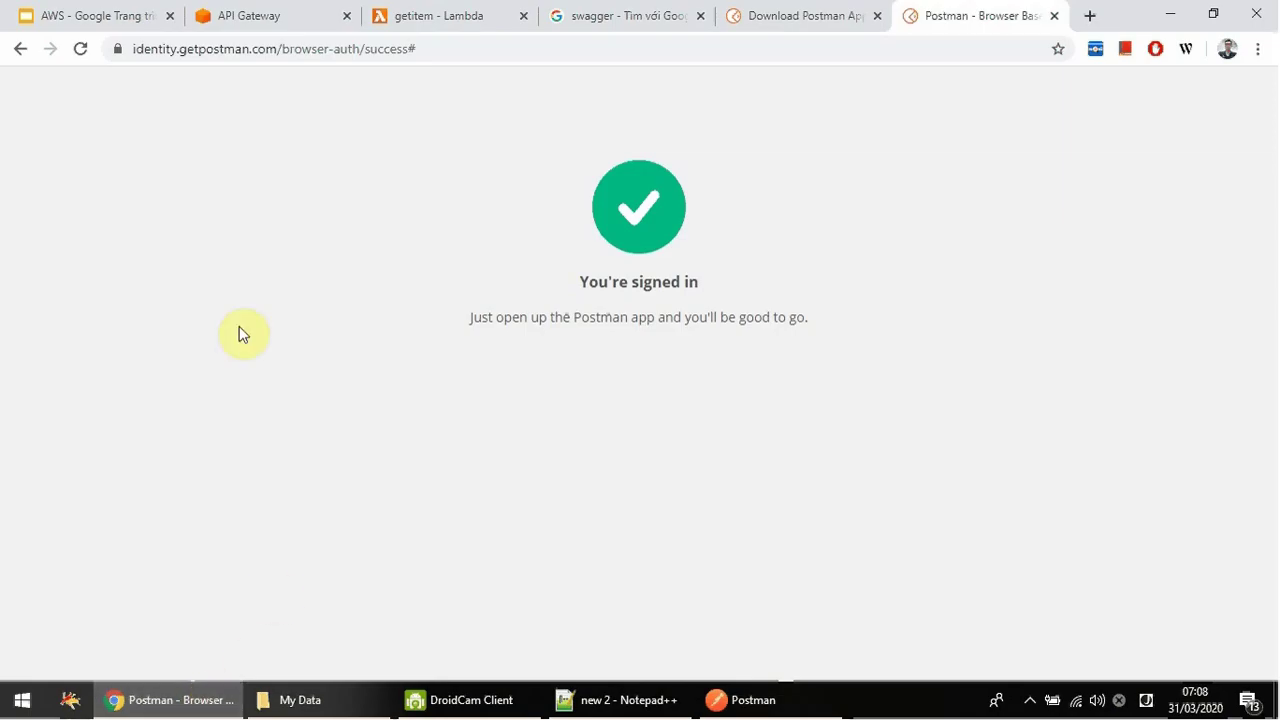
click(261, 20)
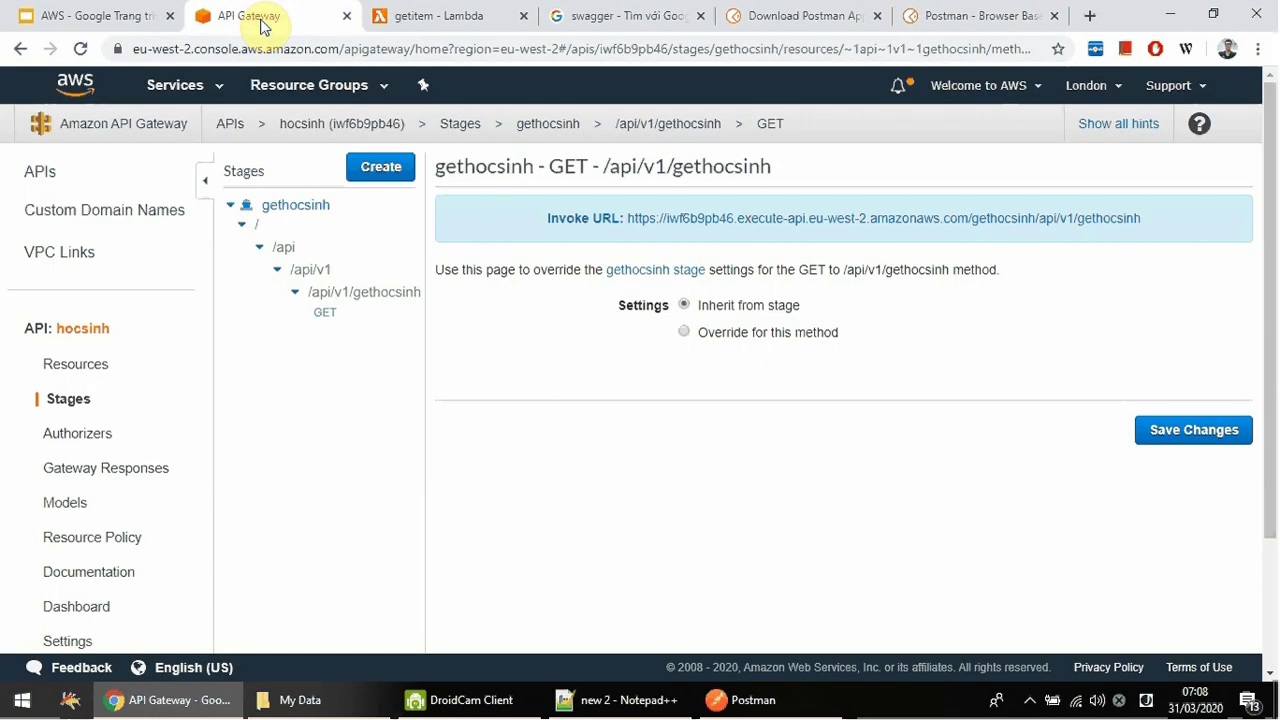
right_click(793, 220)
click(866, 362)
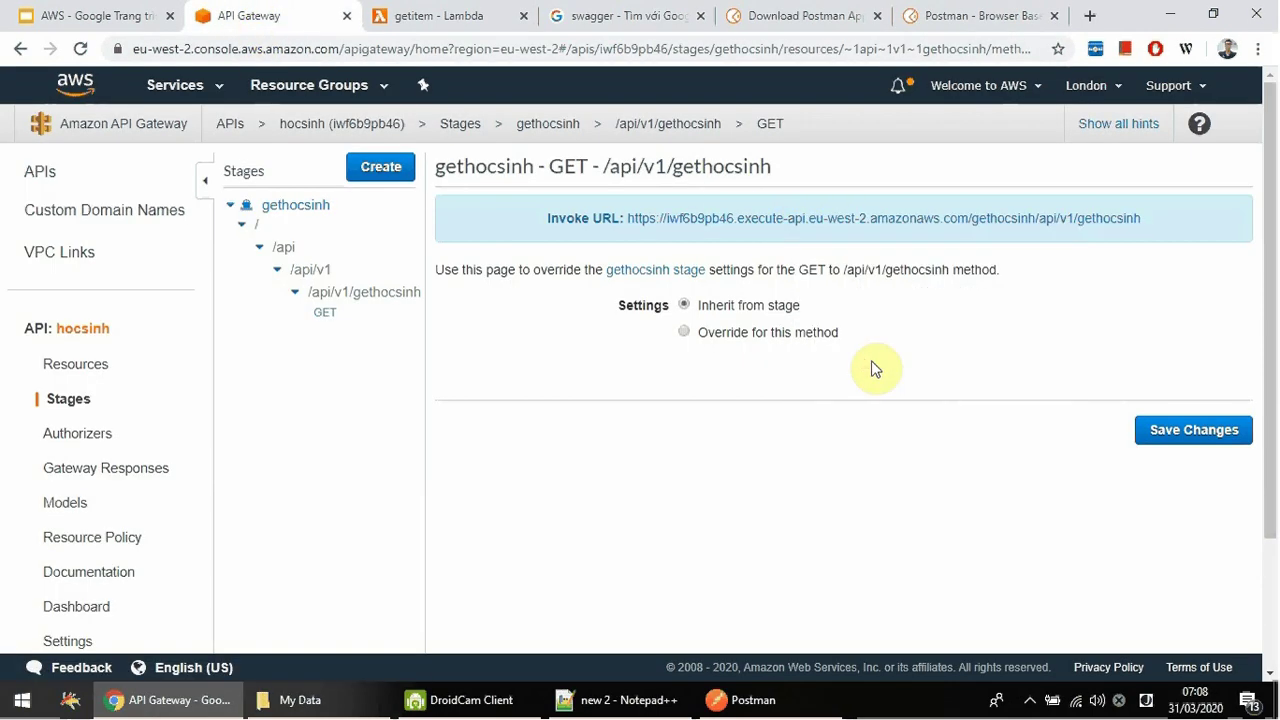
click(768, 712)
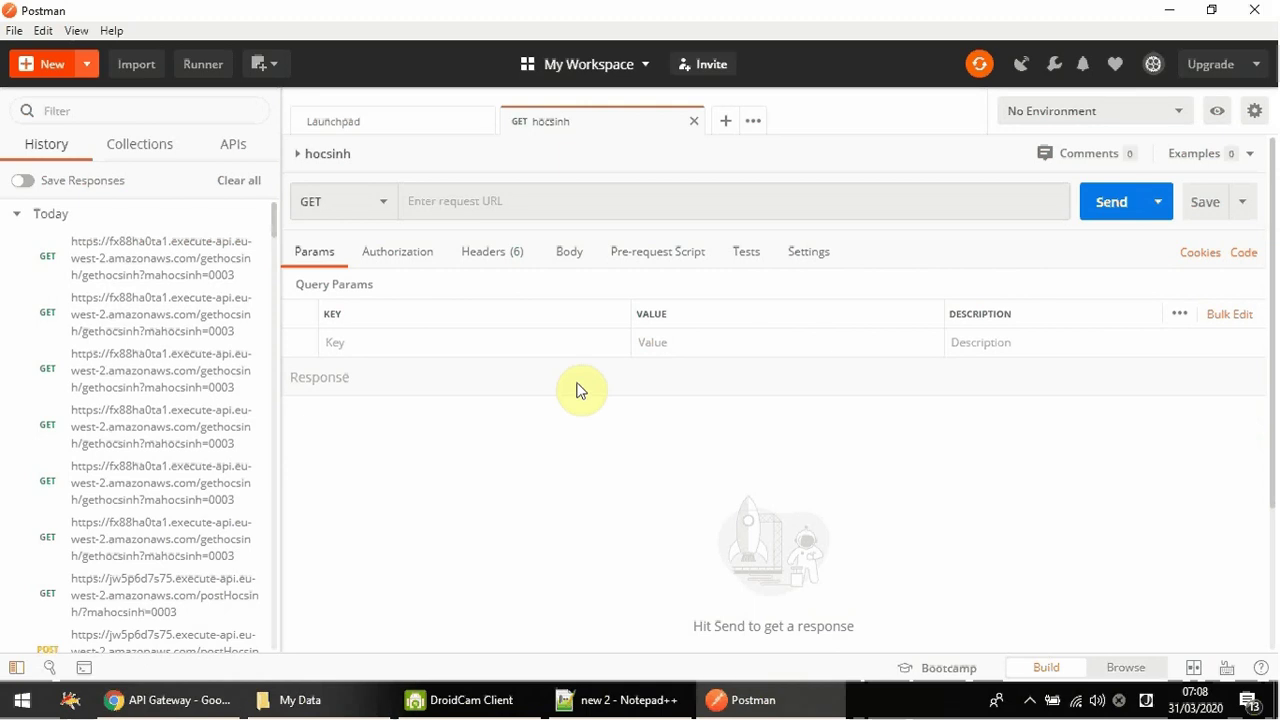
click(525, 200)
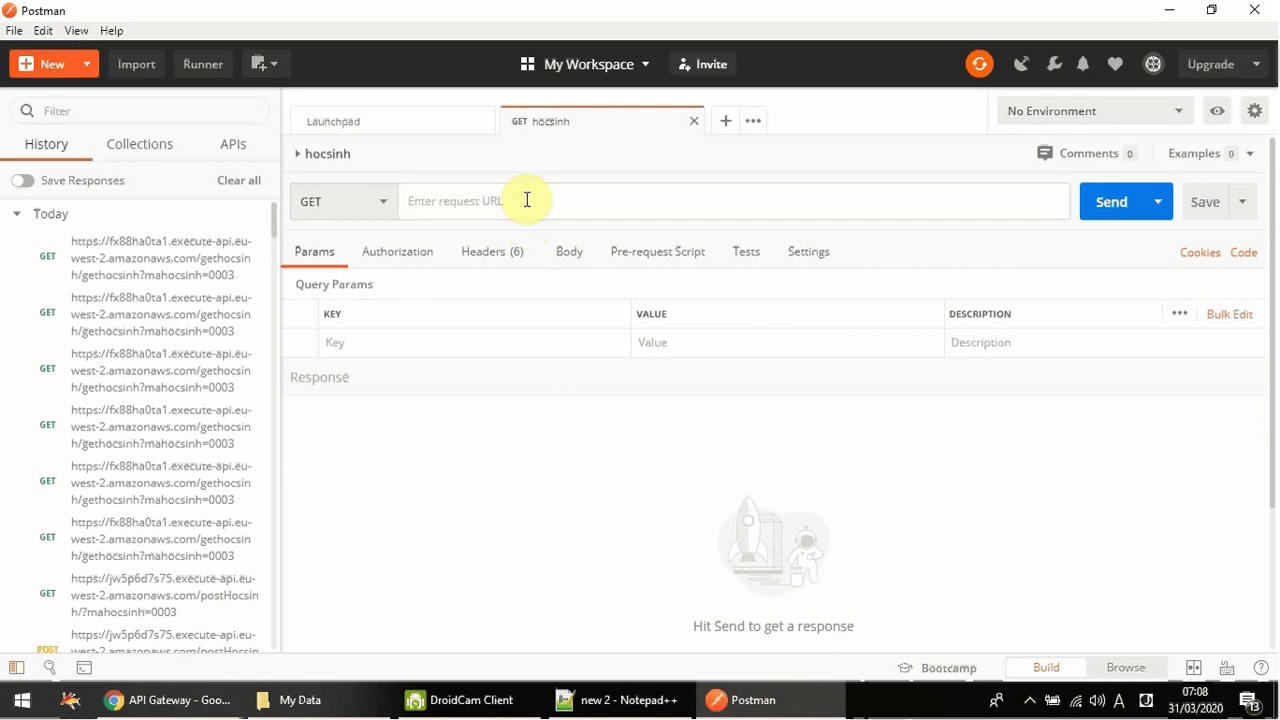
key(ctrl+v)
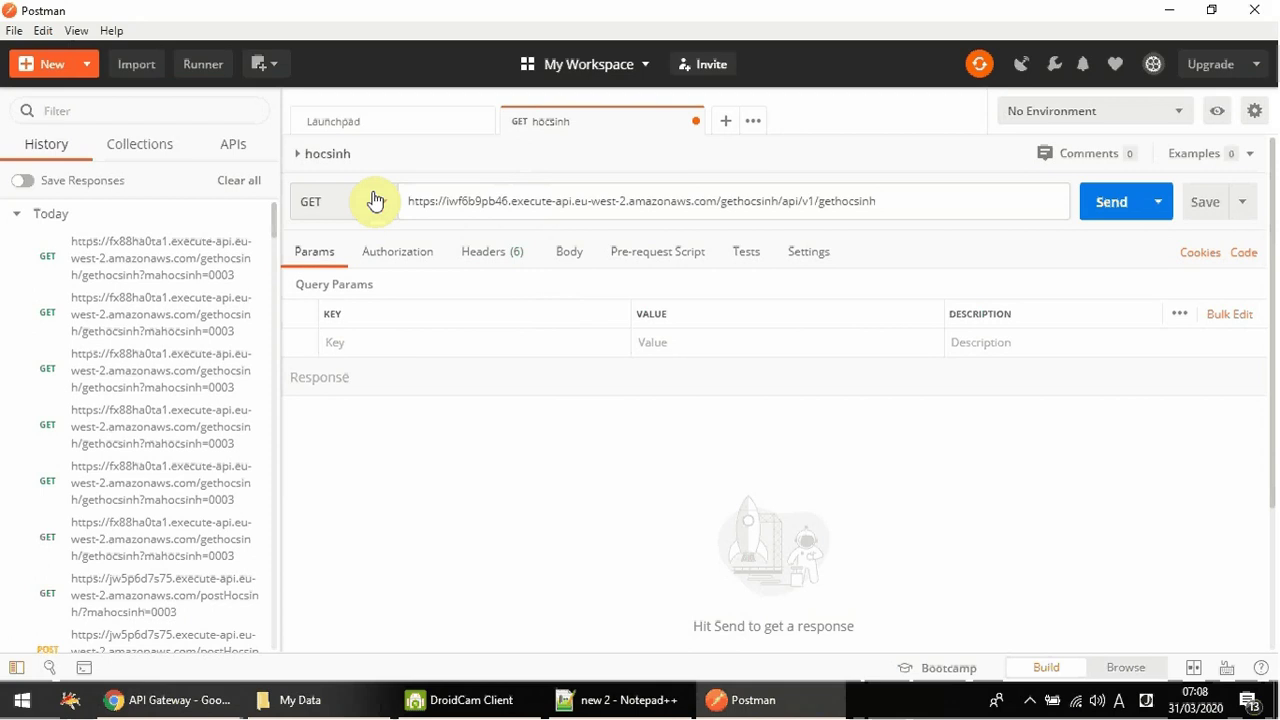
- Add the query parameter mahocsinh with value 0001, send the GET request, and view the response body
click(322, 262)
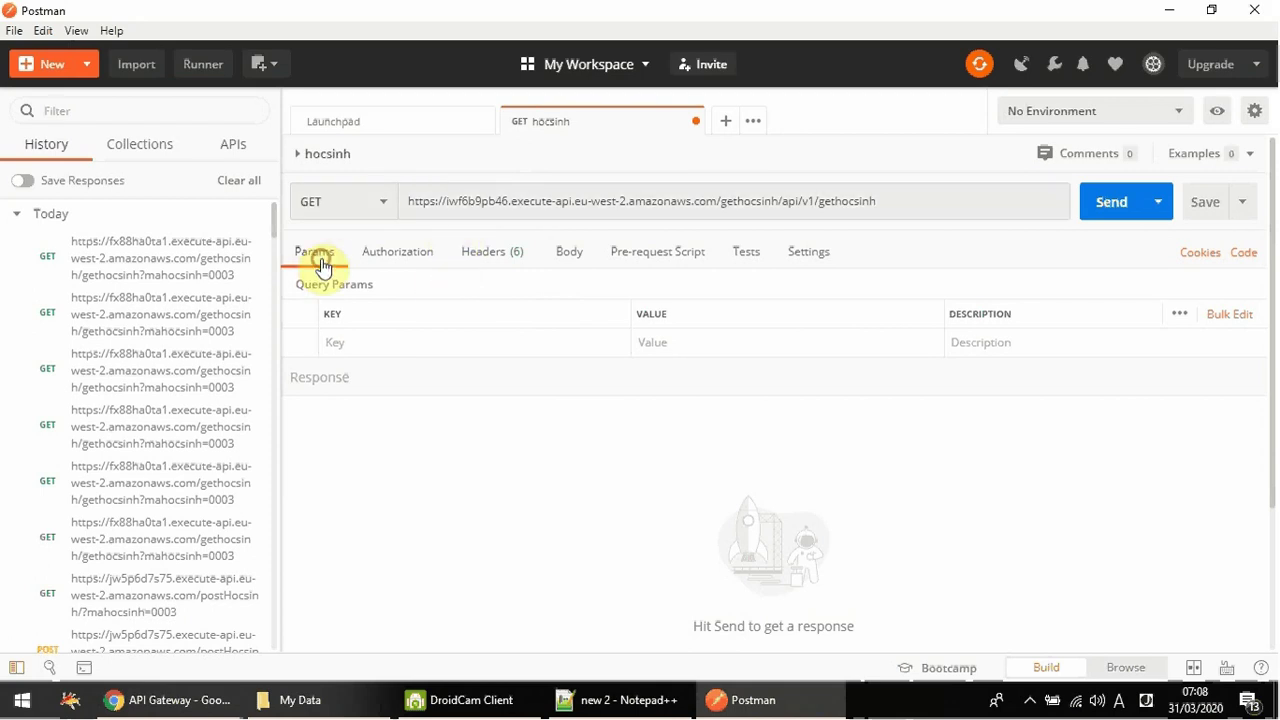
click(371, 340)
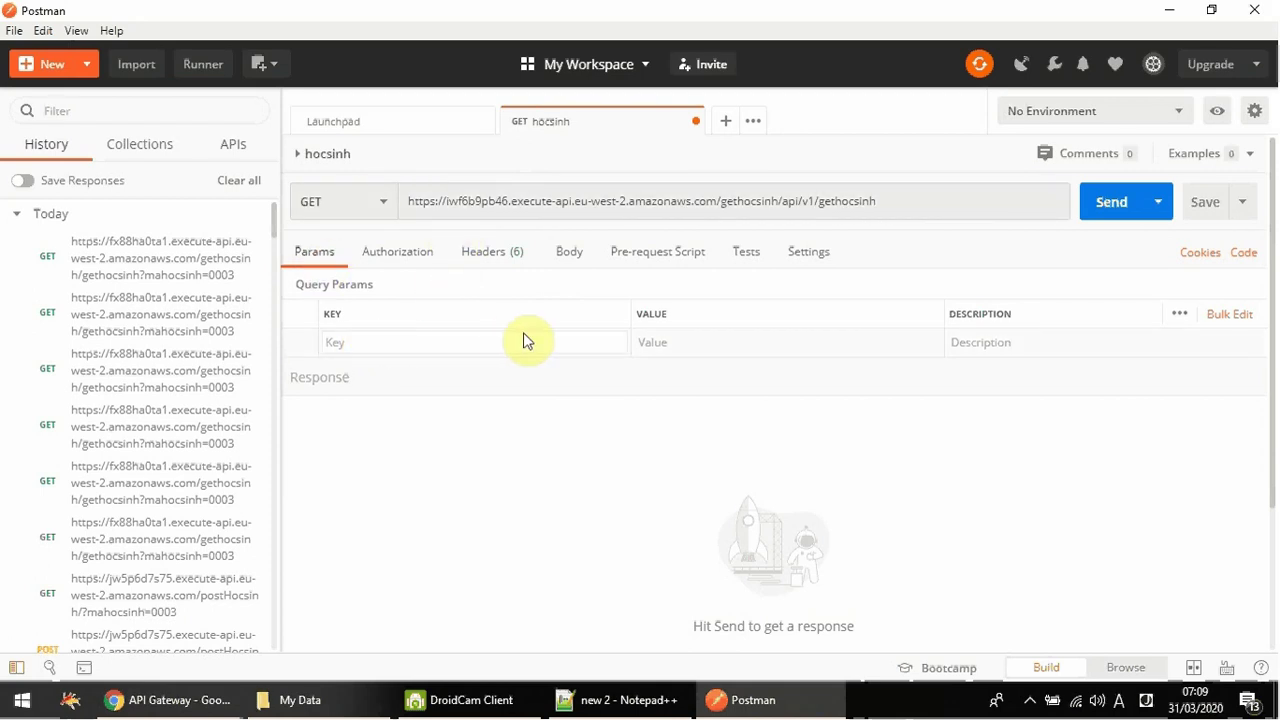
text(mahocsinh)
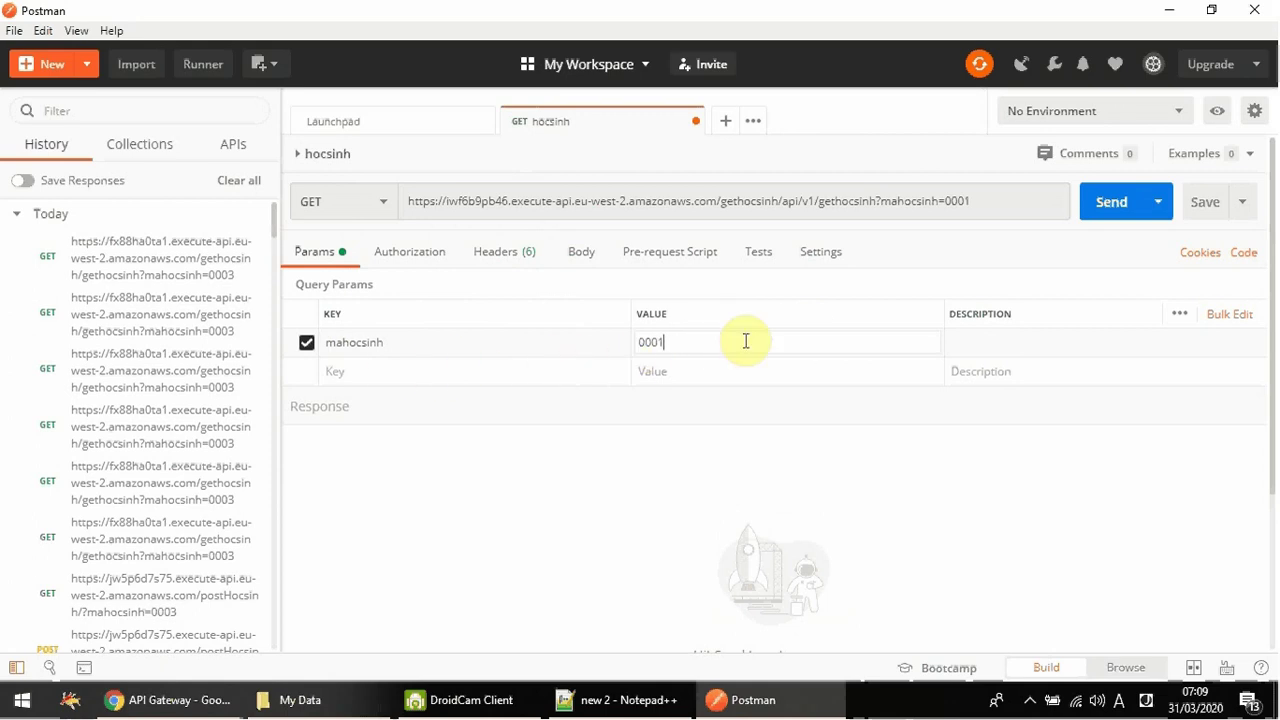
click(1108, 203)
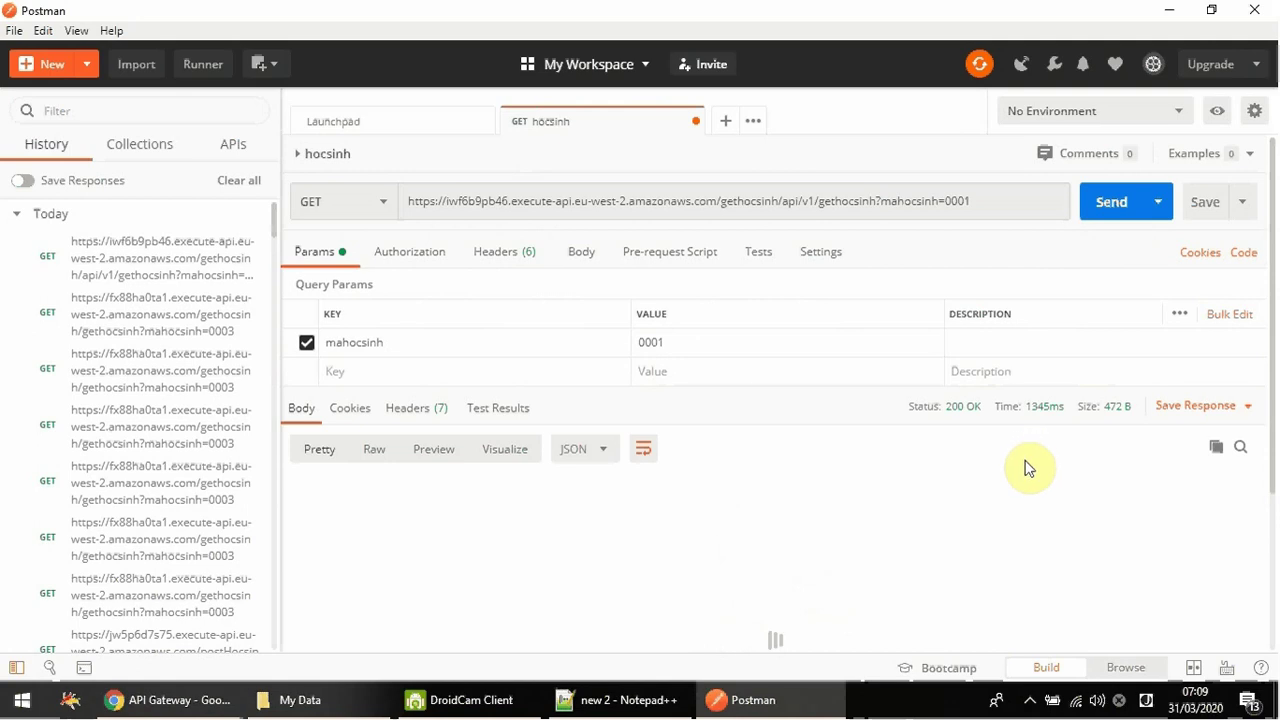
scroll(915, 490, down, 3)
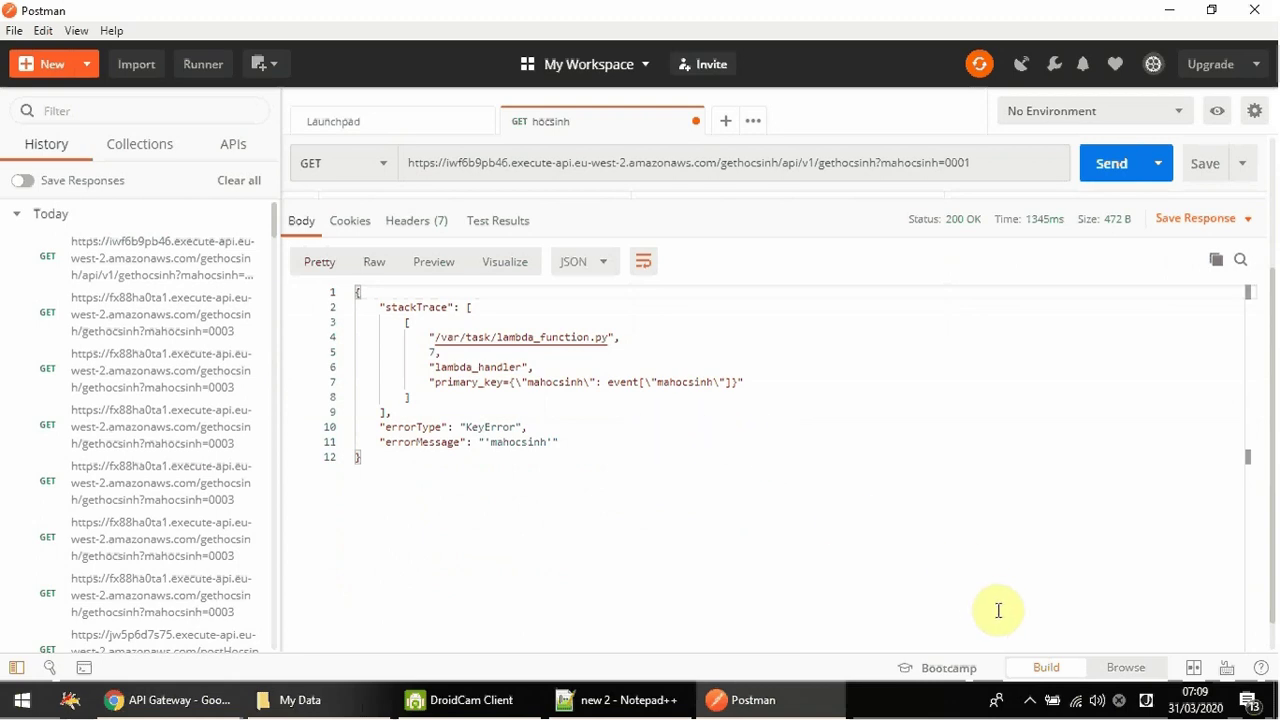
click(1029, 698)
click(729, 486)
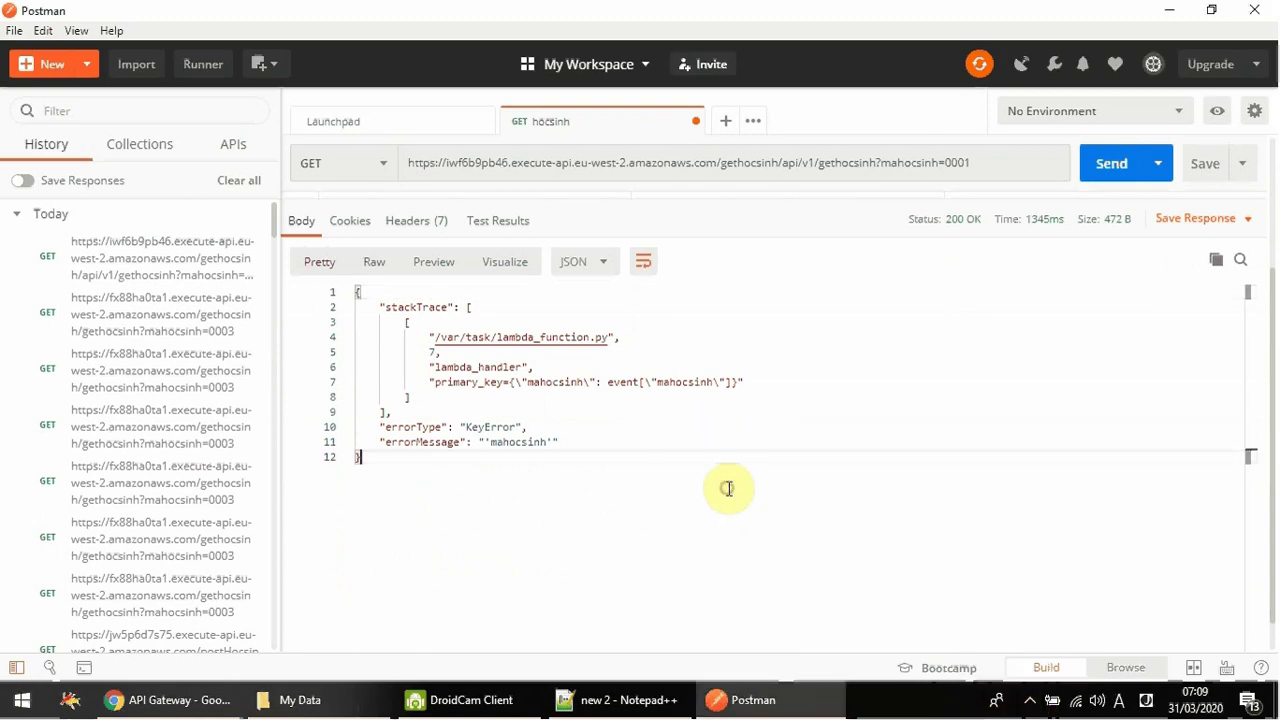
- Switch to the getitem Lambda function in the browser and inspect how the handler reads mahocsinh from the event
click(185, 703)
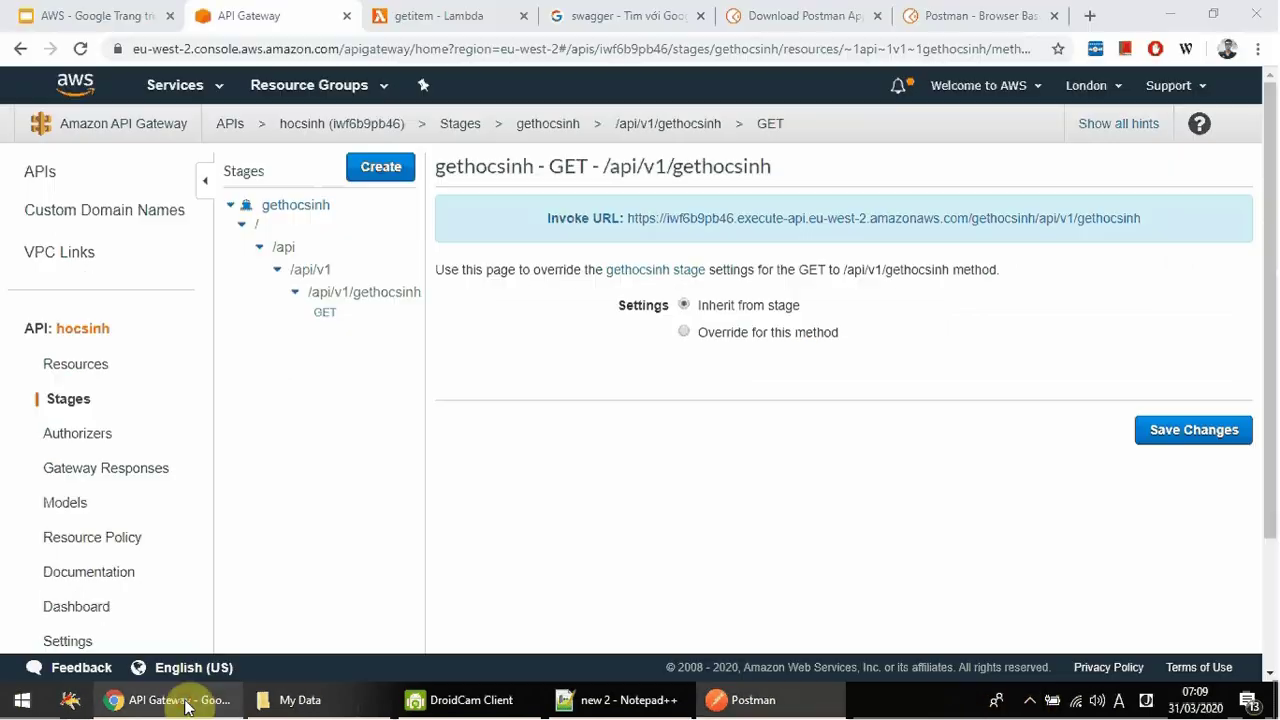
click(430, 15)
double_click(566, 421)
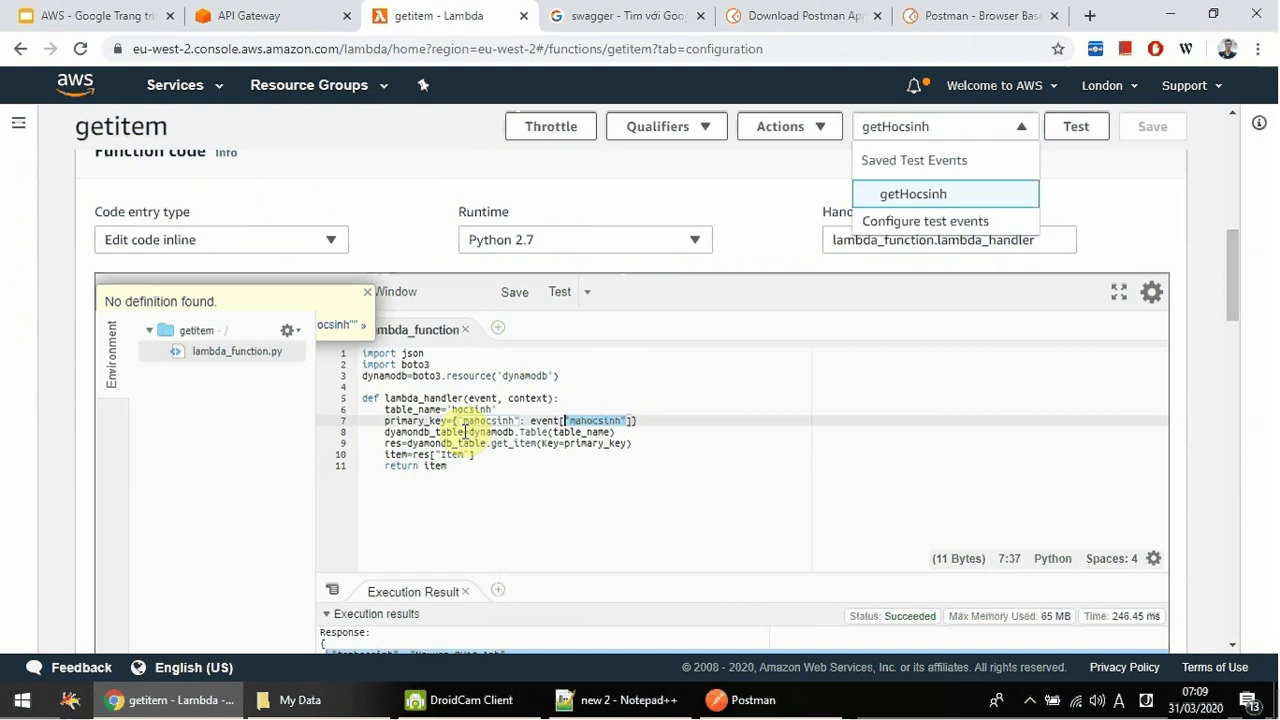
click(491, 421)
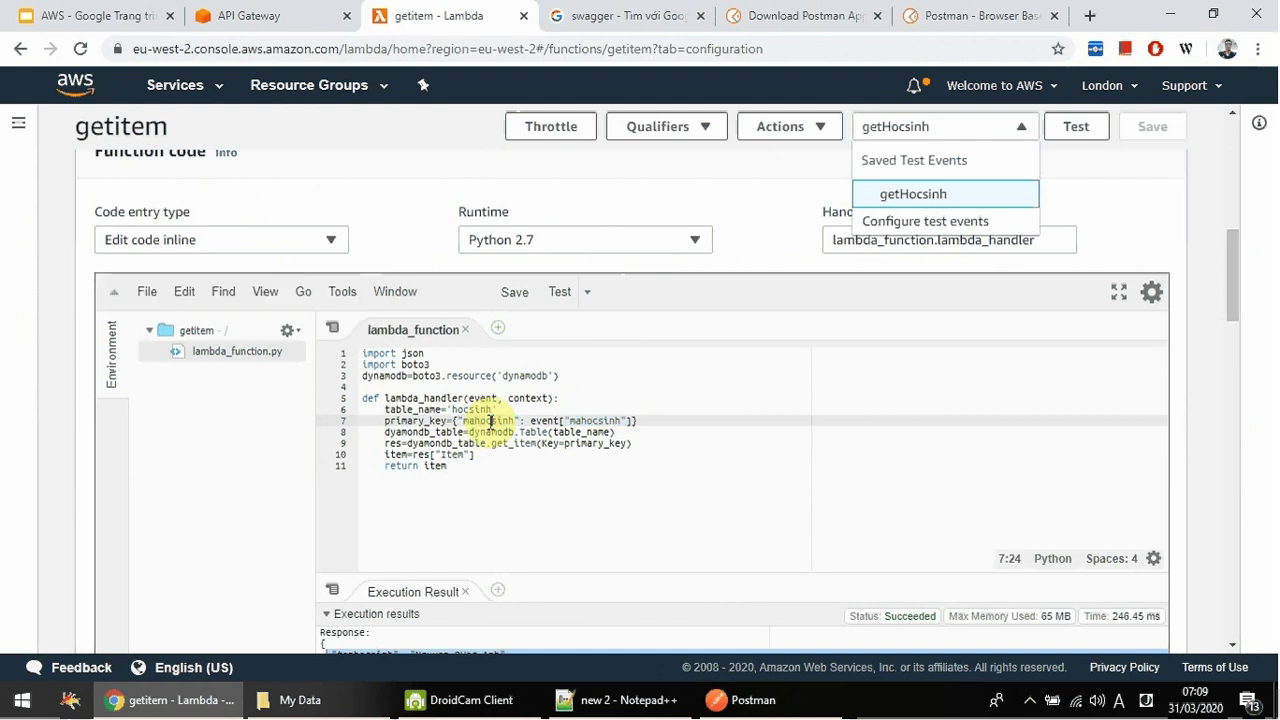
click(483, 399)
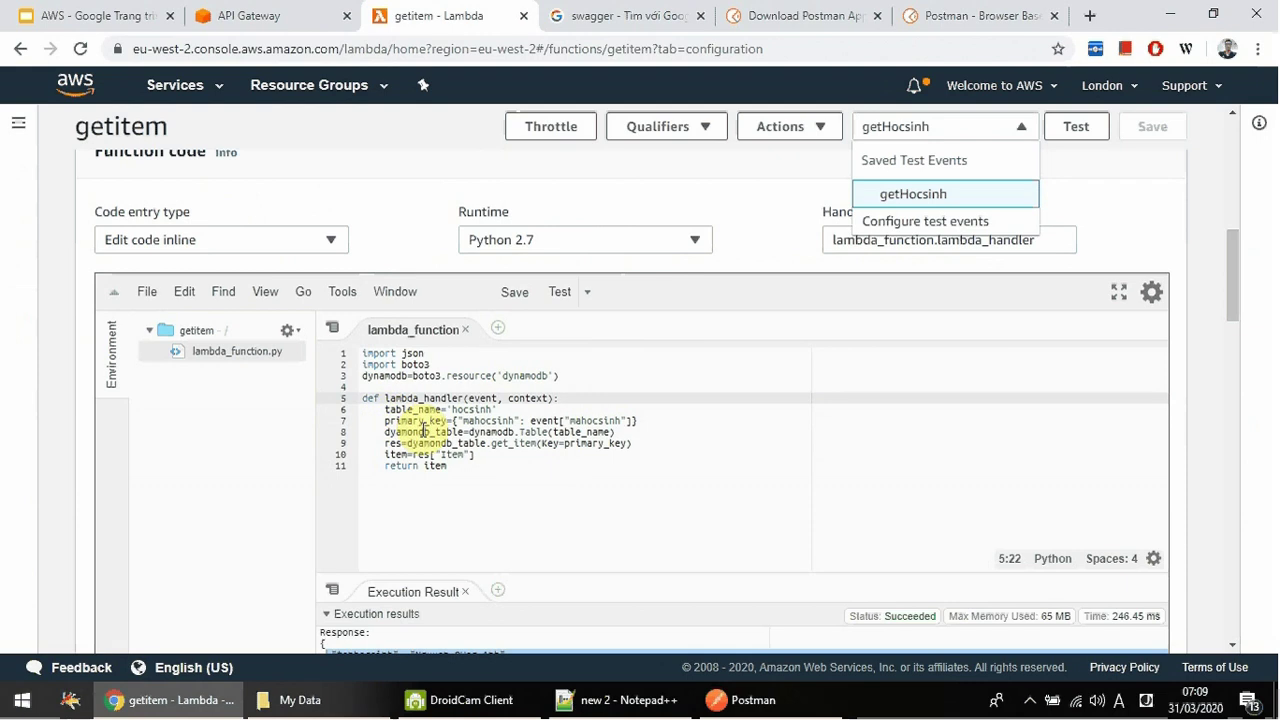
- Comment out the handler's table_name, primary_key, dyamondb_table, res and item lines with #
click(384, 409)
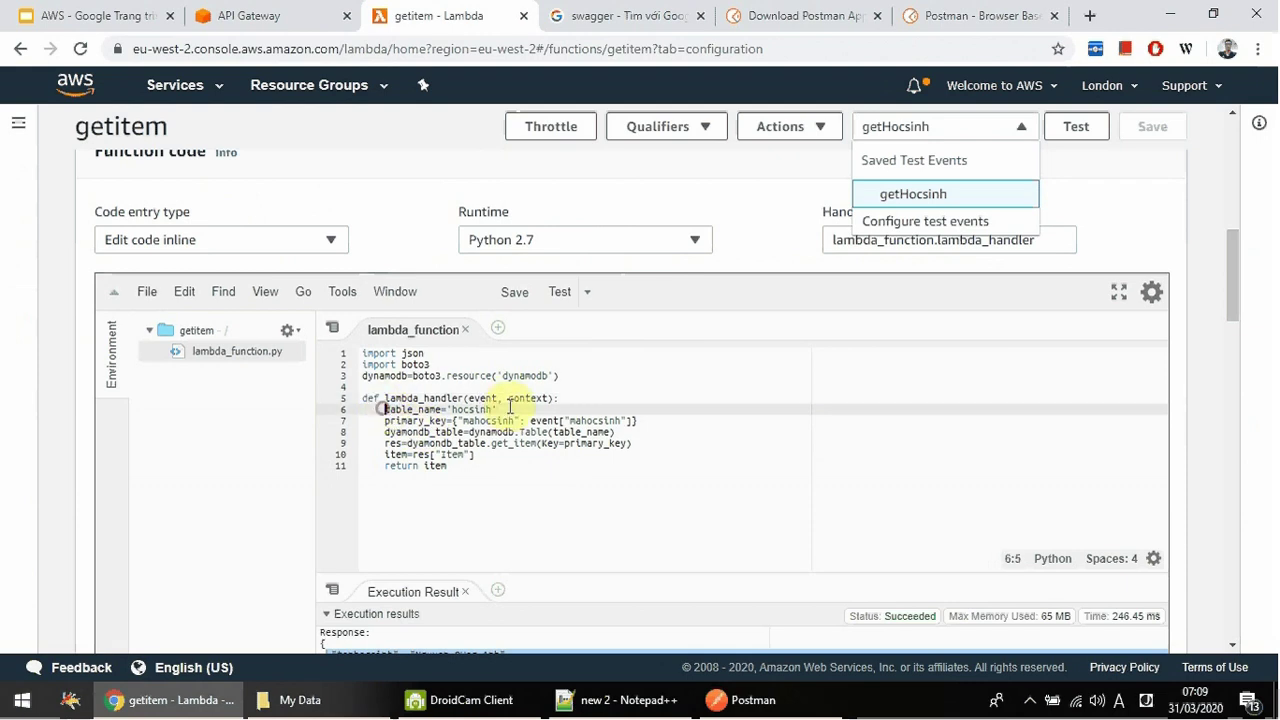
text(#)
key(Down)
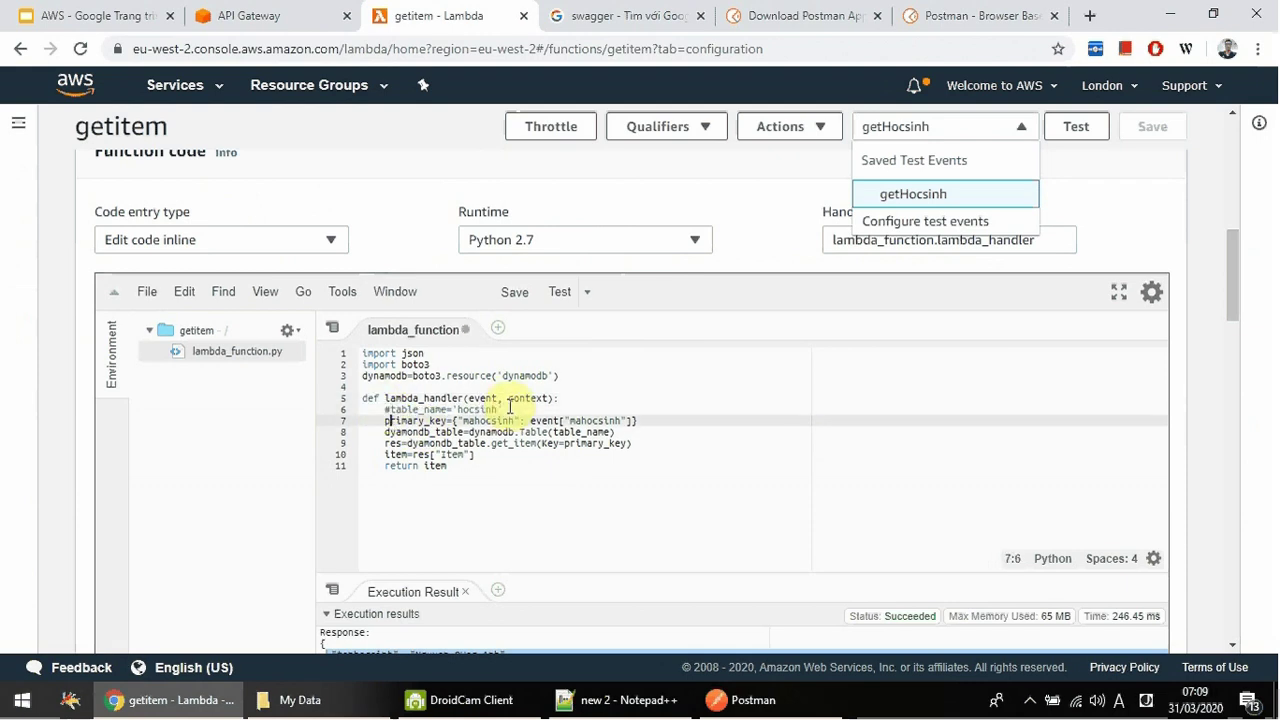
text(#)
key(Left)
key(Down)
text(#)
key(Left)
key(Down)
text(#)
key(Left)
key(Down)
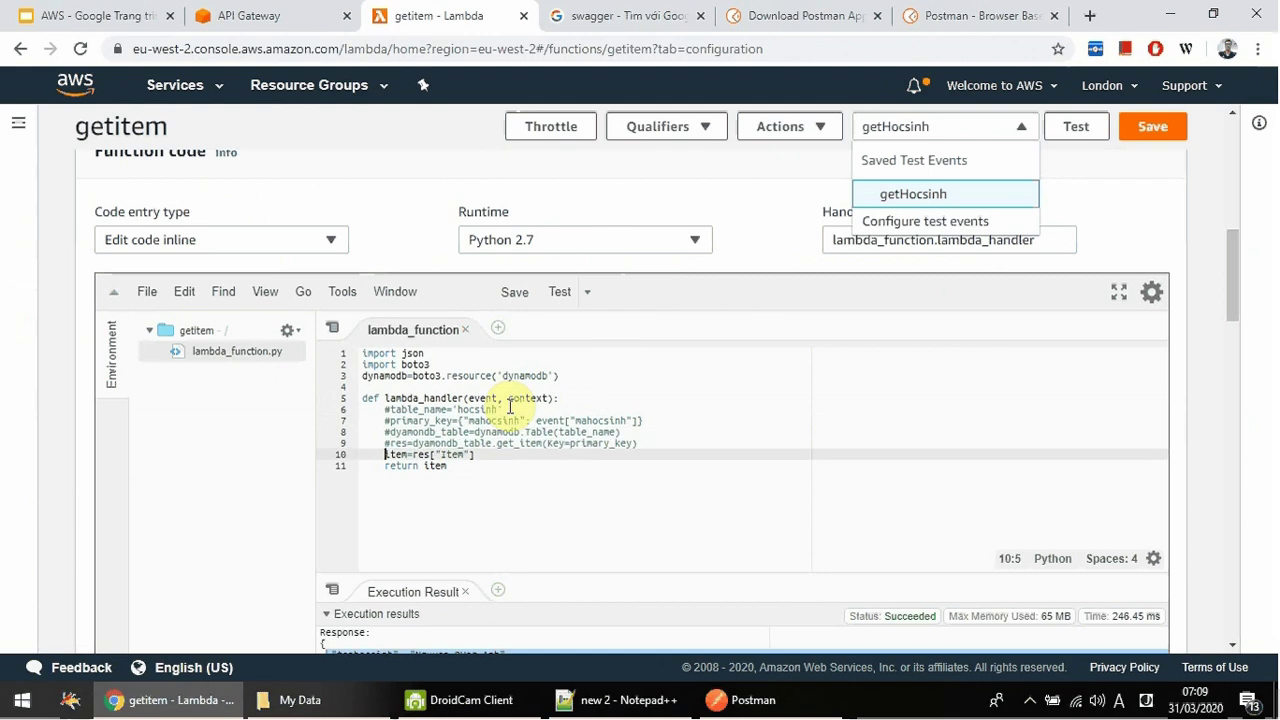
text(#)
key(Down)
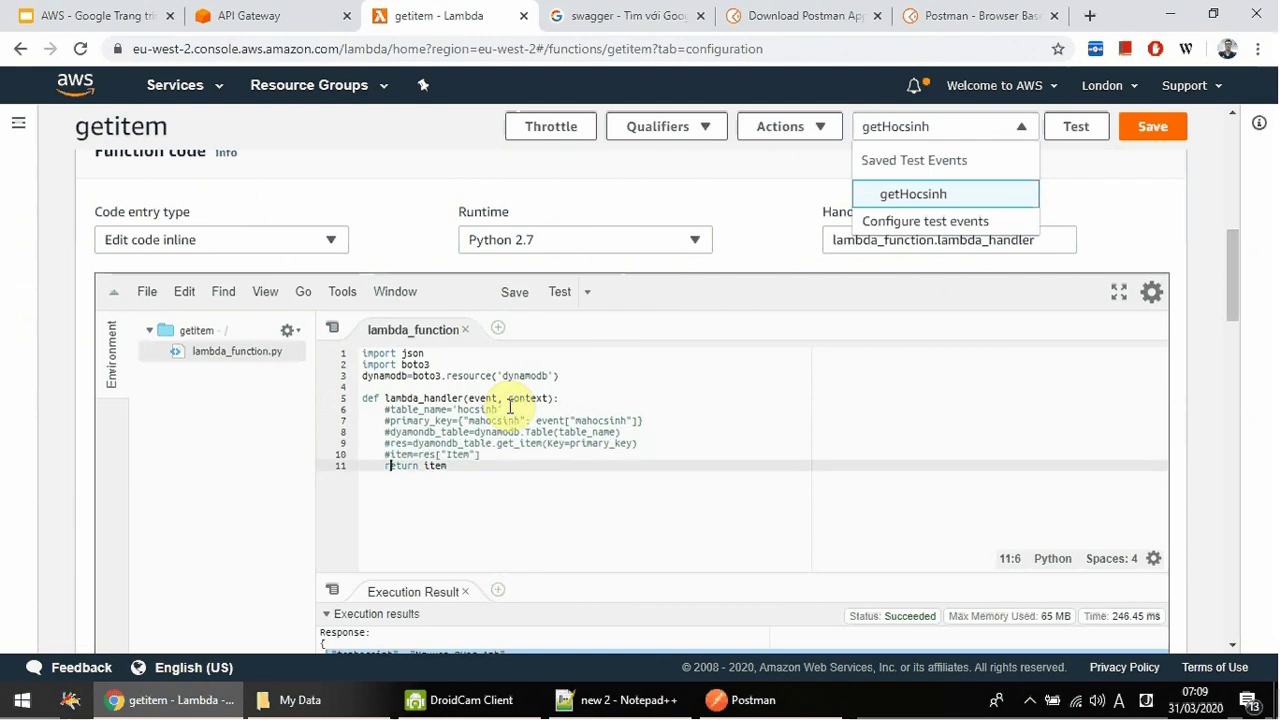
- Make the handler return json.dumps(event) instead of item, and save the getitem function
double_click(437, 467)
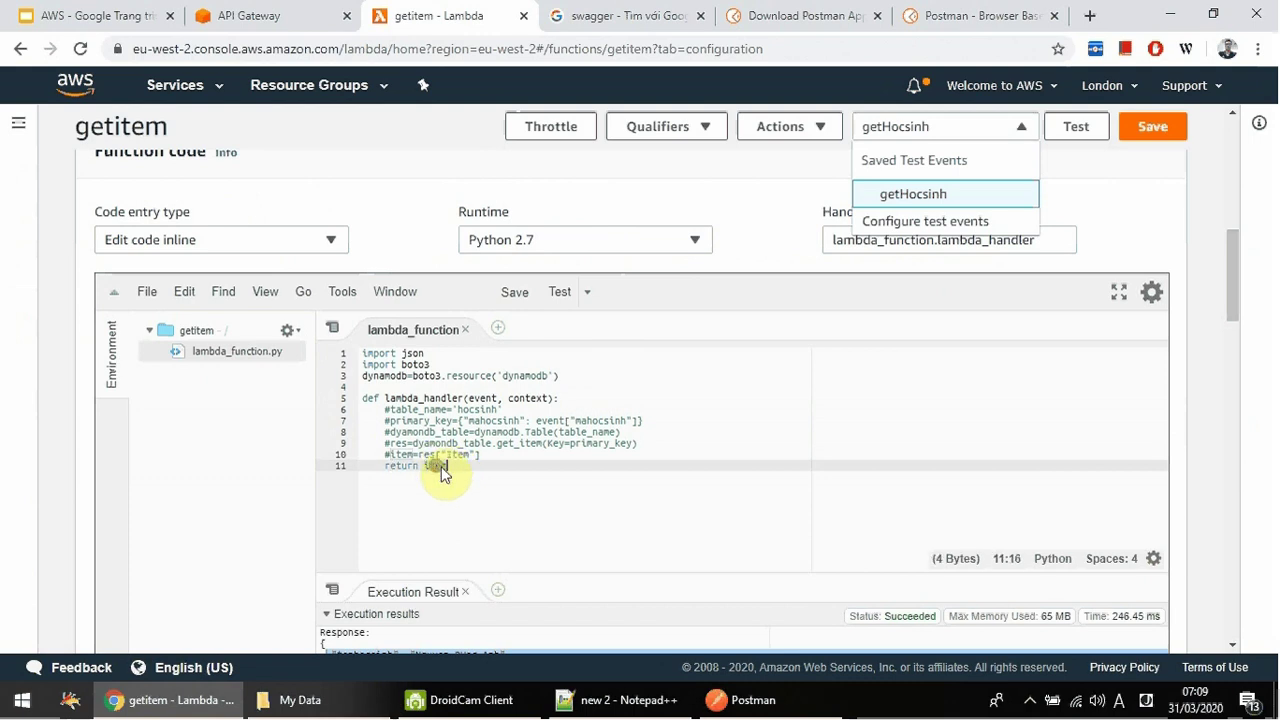
text(json)
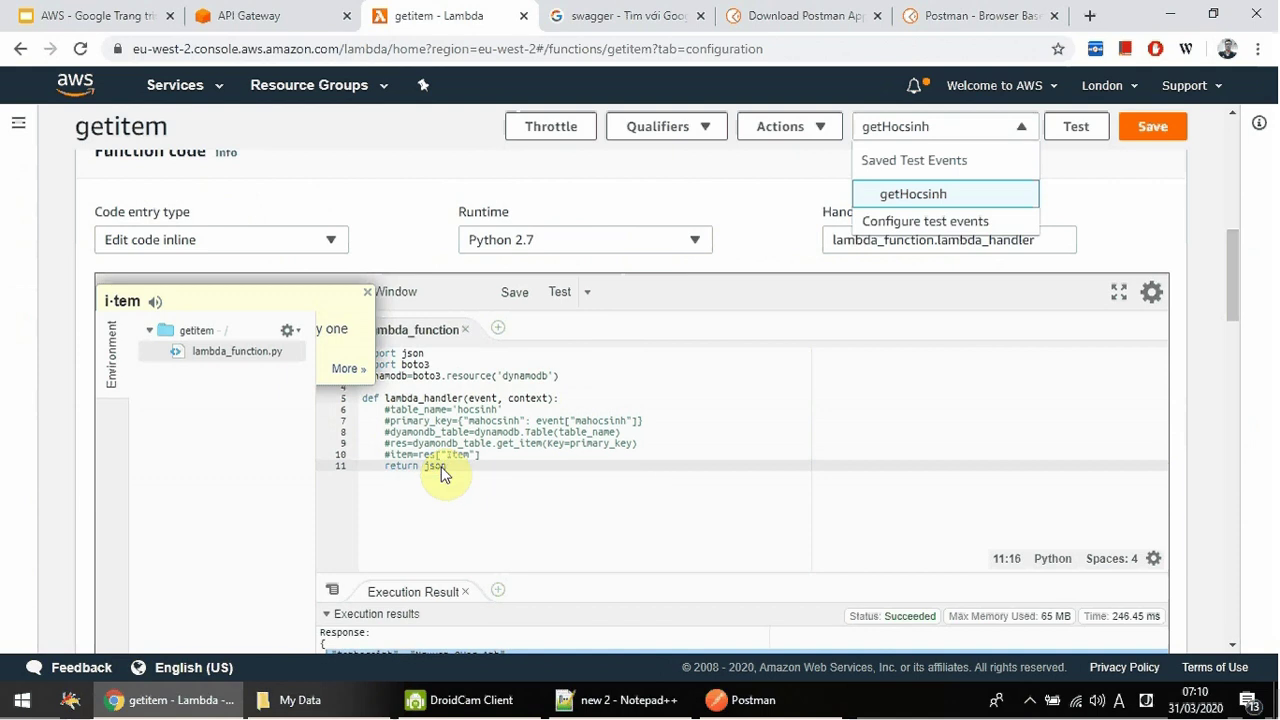
text(.dumps()
text(event)
click(689, 424)
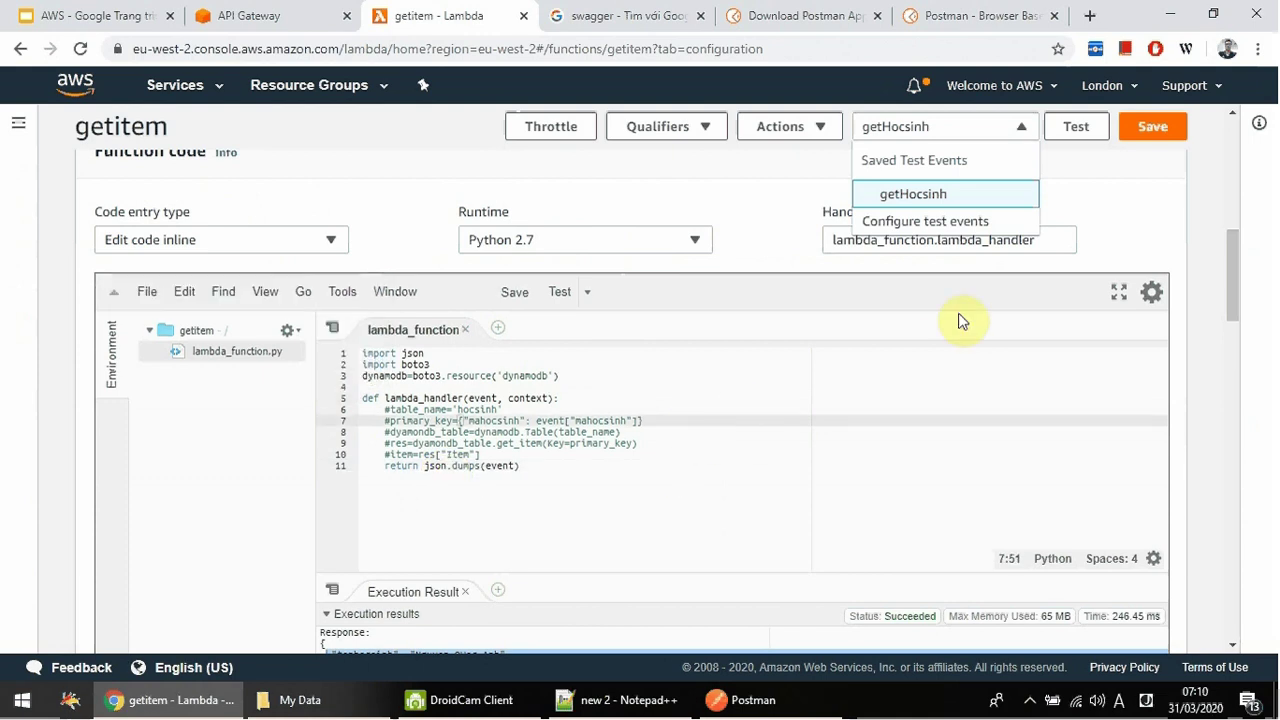
click(1150, 127)
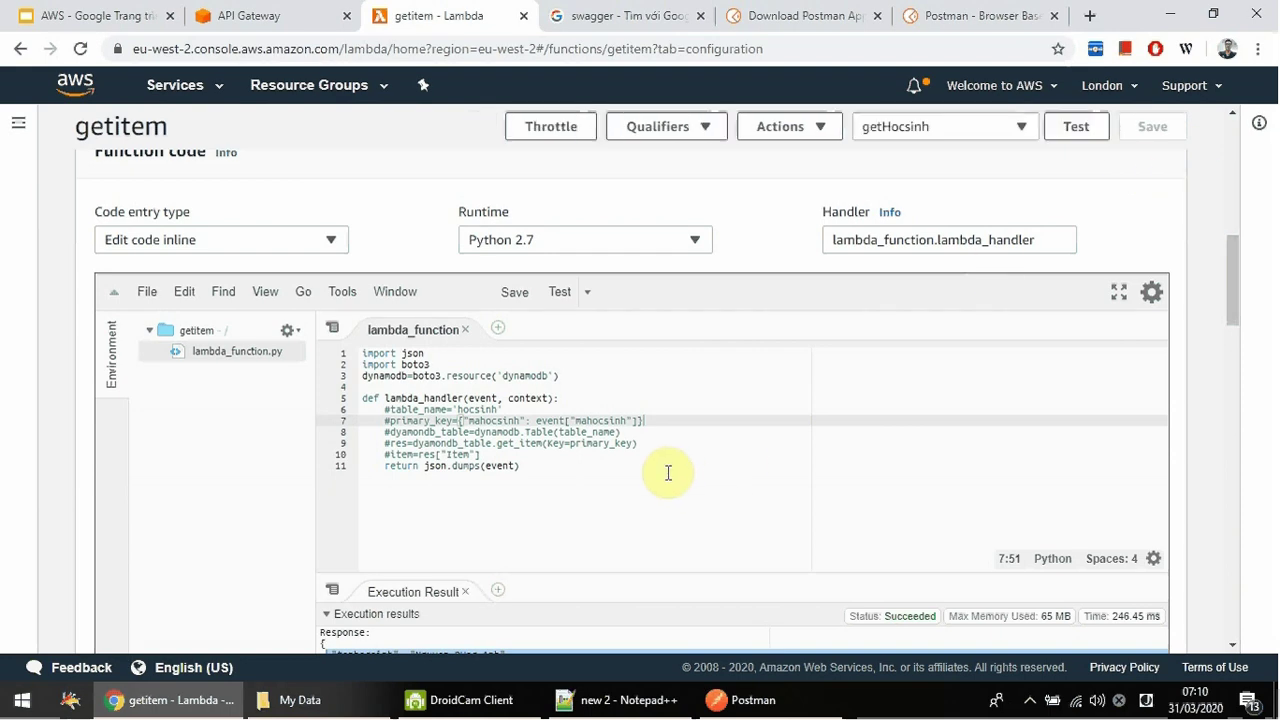
- Switch to Postman, resend the GET request, and examine where mahocsinh sits inside the returned event's params and querystring
click(748, 705)
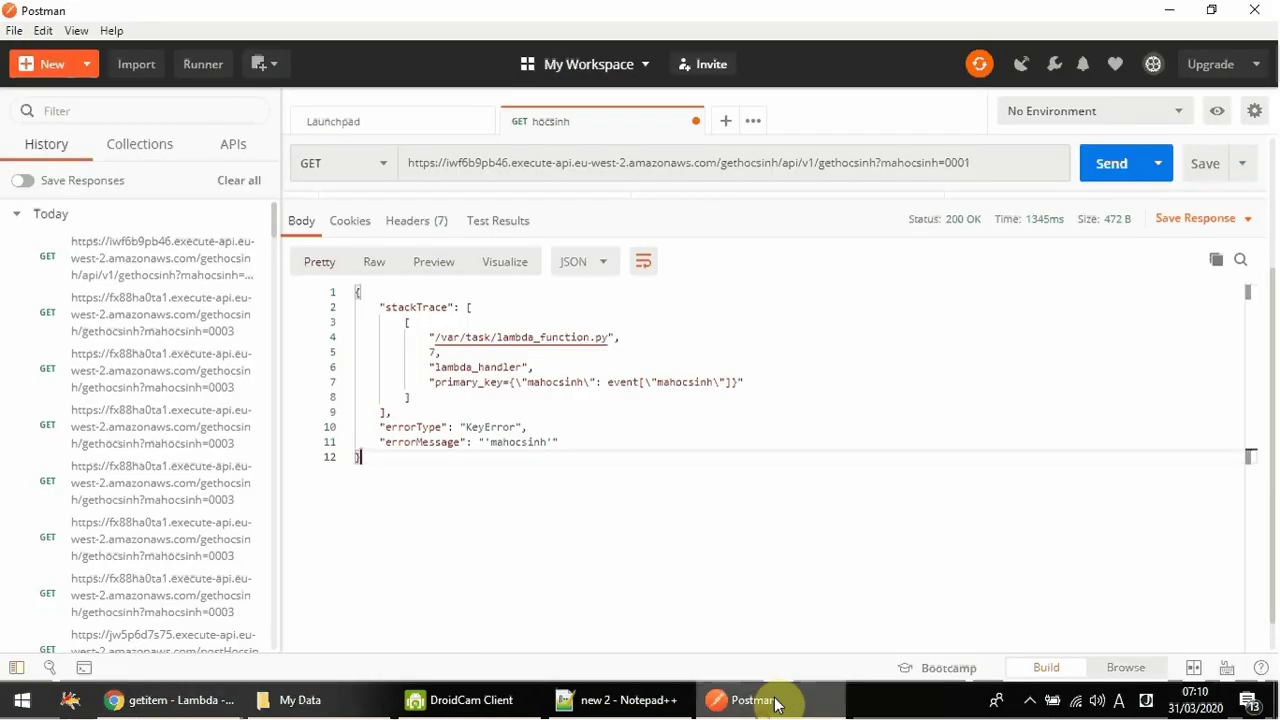
click(1106, 169)
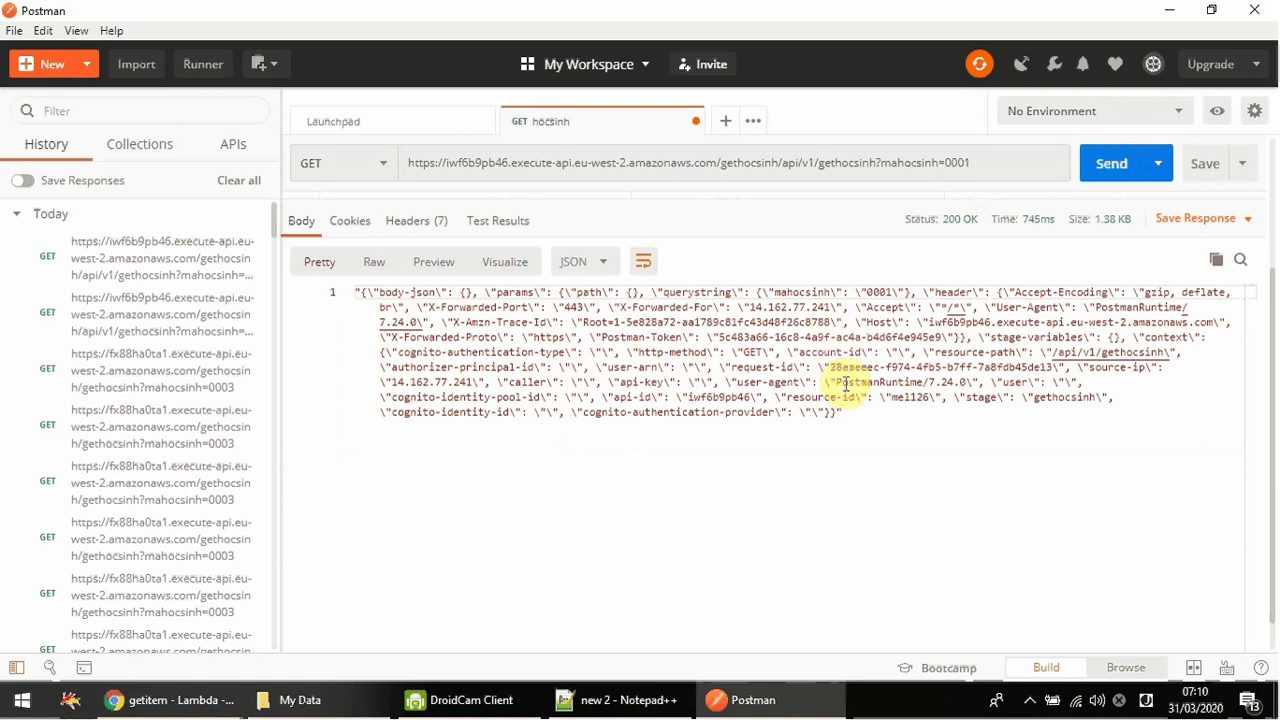
drag(905, 415, 428, 291)
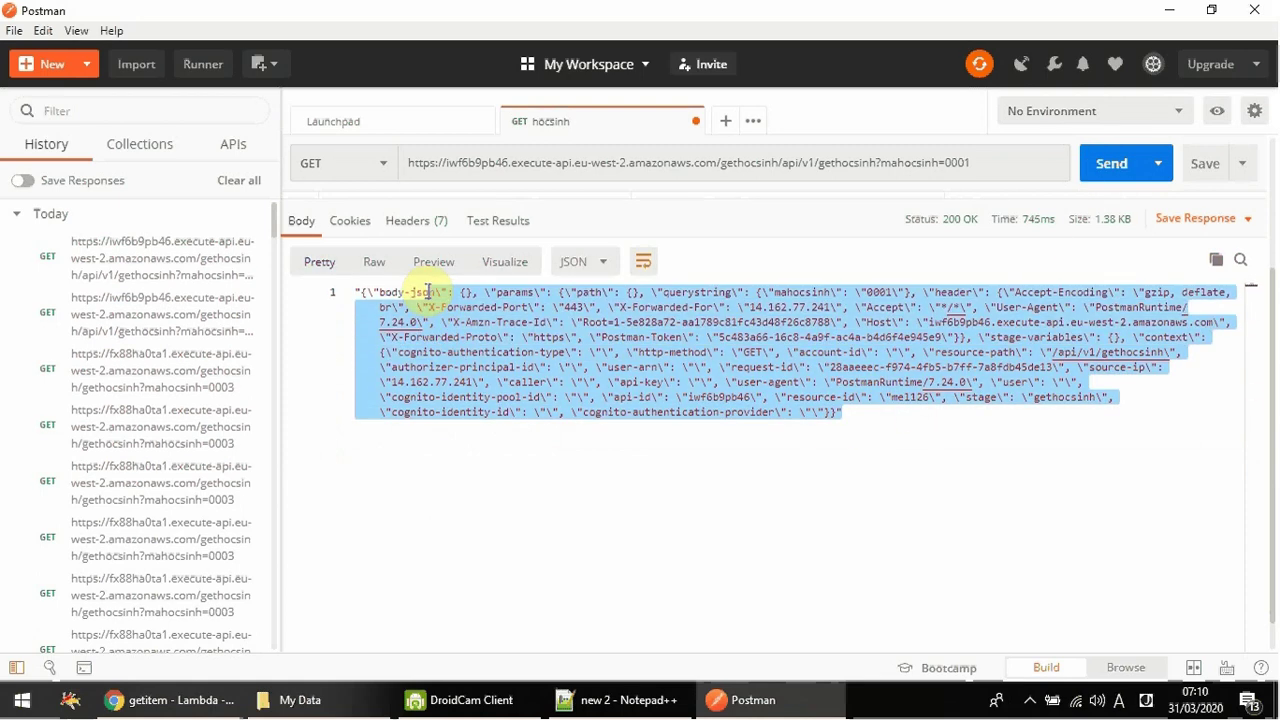
click(590, 337)
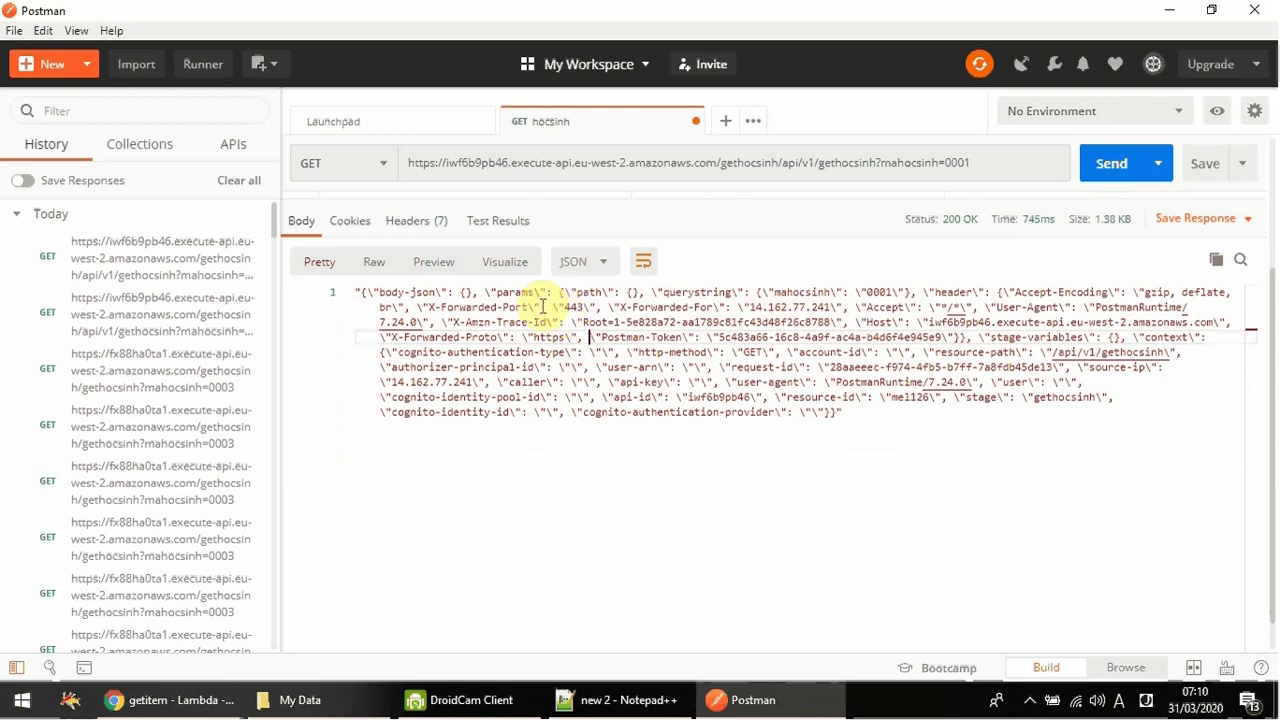
click(512, 293)
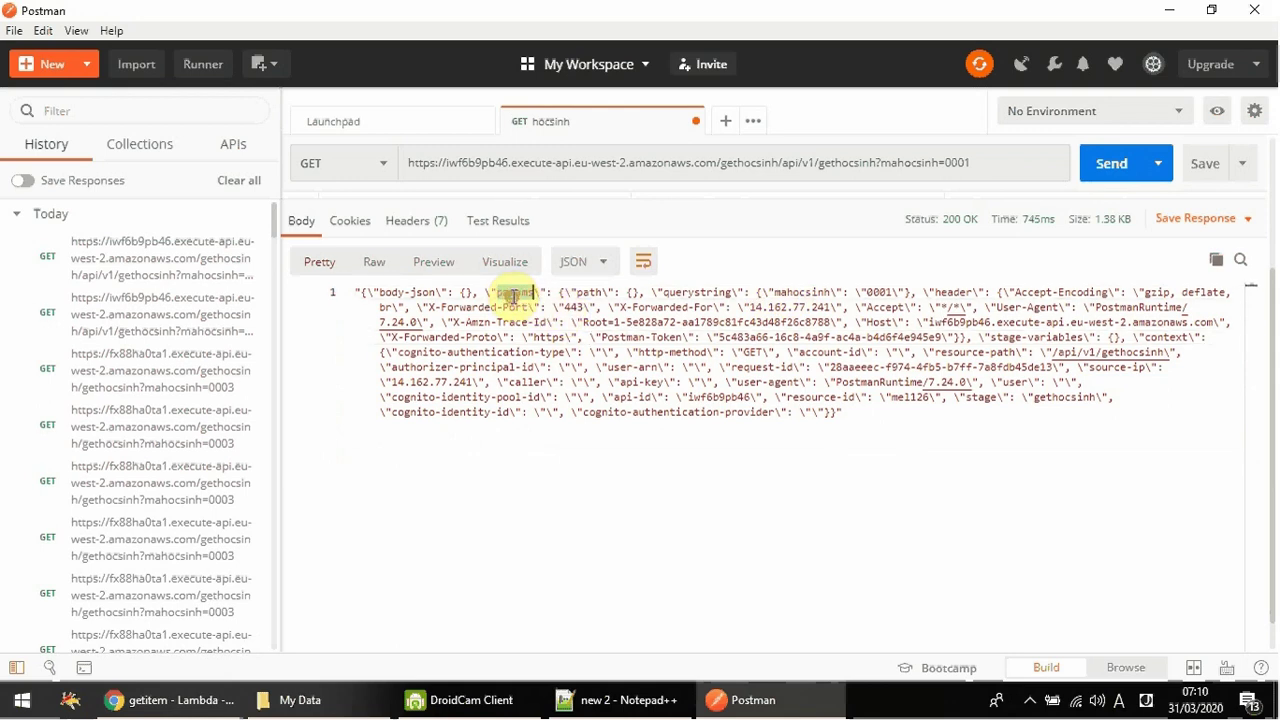
double_click(806, 292)
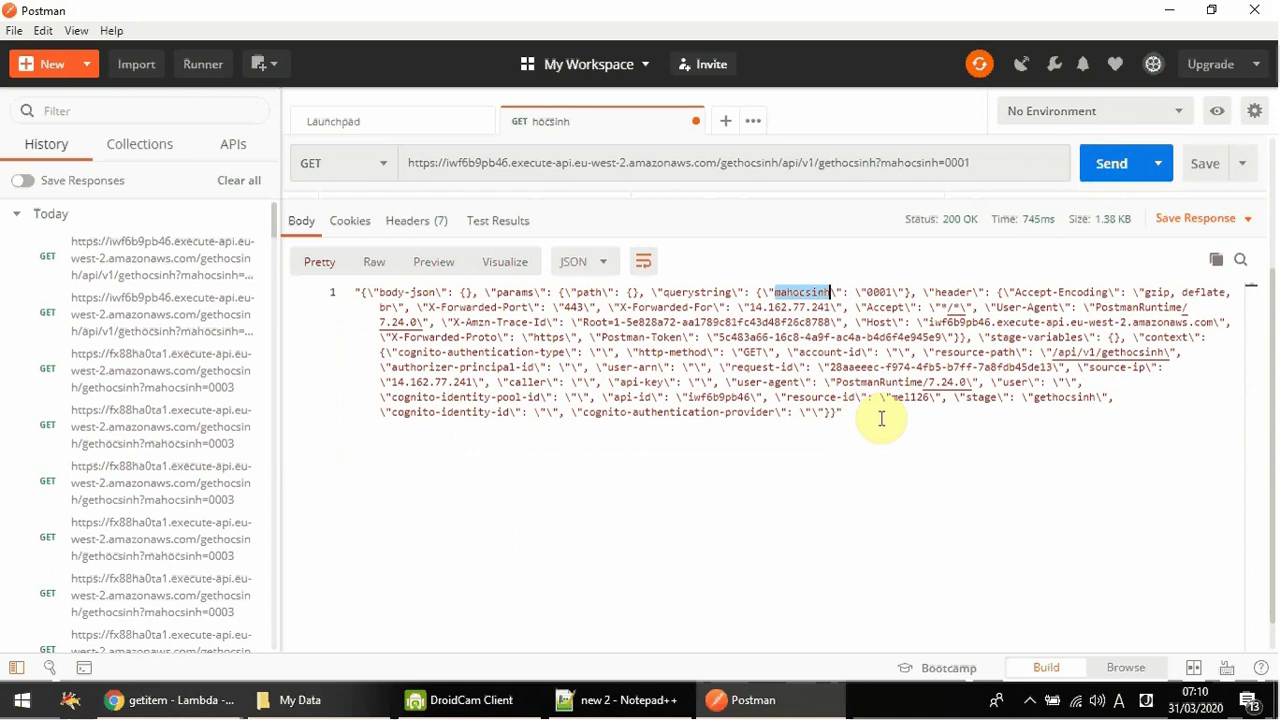
drag(880, 417, 366, 297)
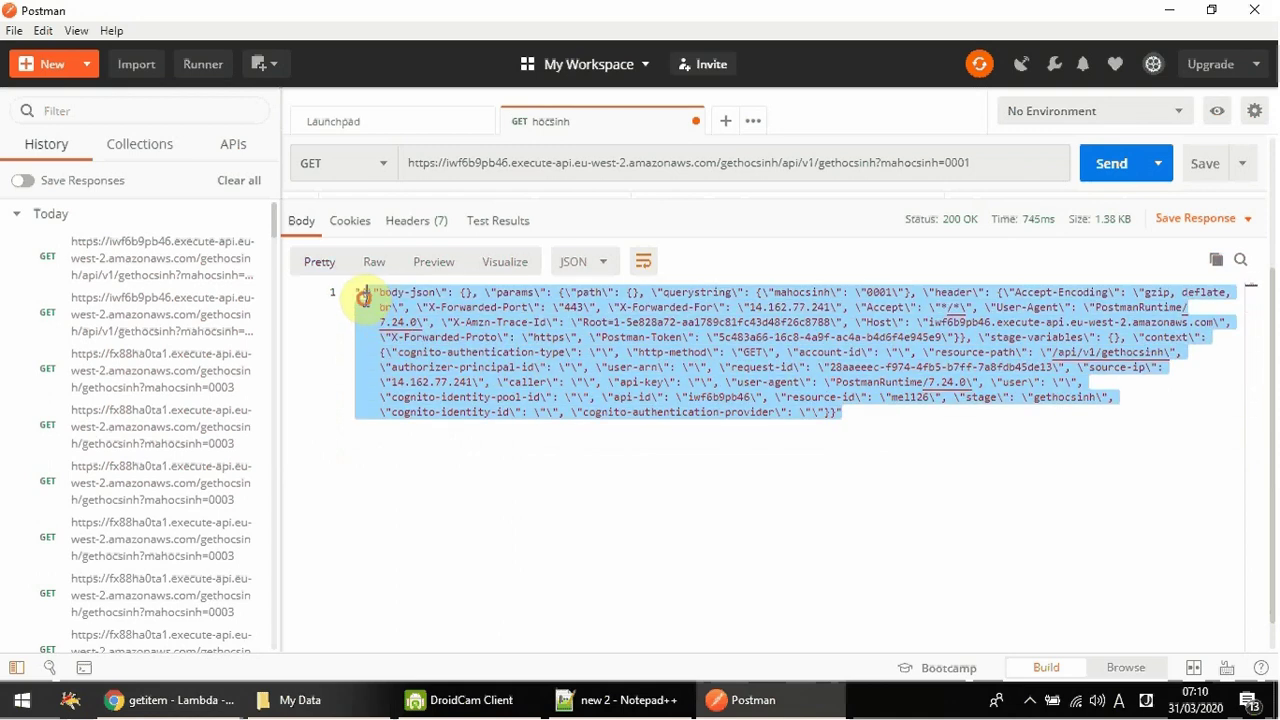
click(520, 297)
drag(487, 292, 929, 291)
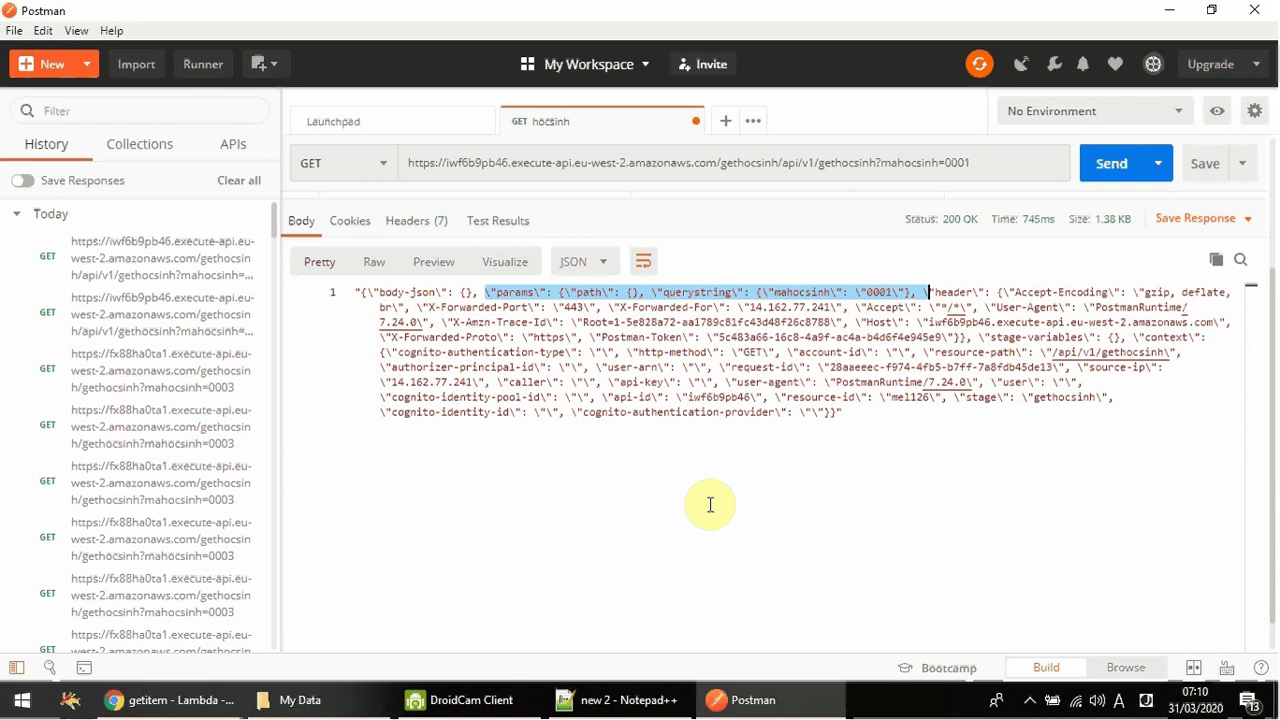
- Switch back to the getitem Lambda function in the browser and make the handler return item instead of json.dumps(event)
click(630, 700)
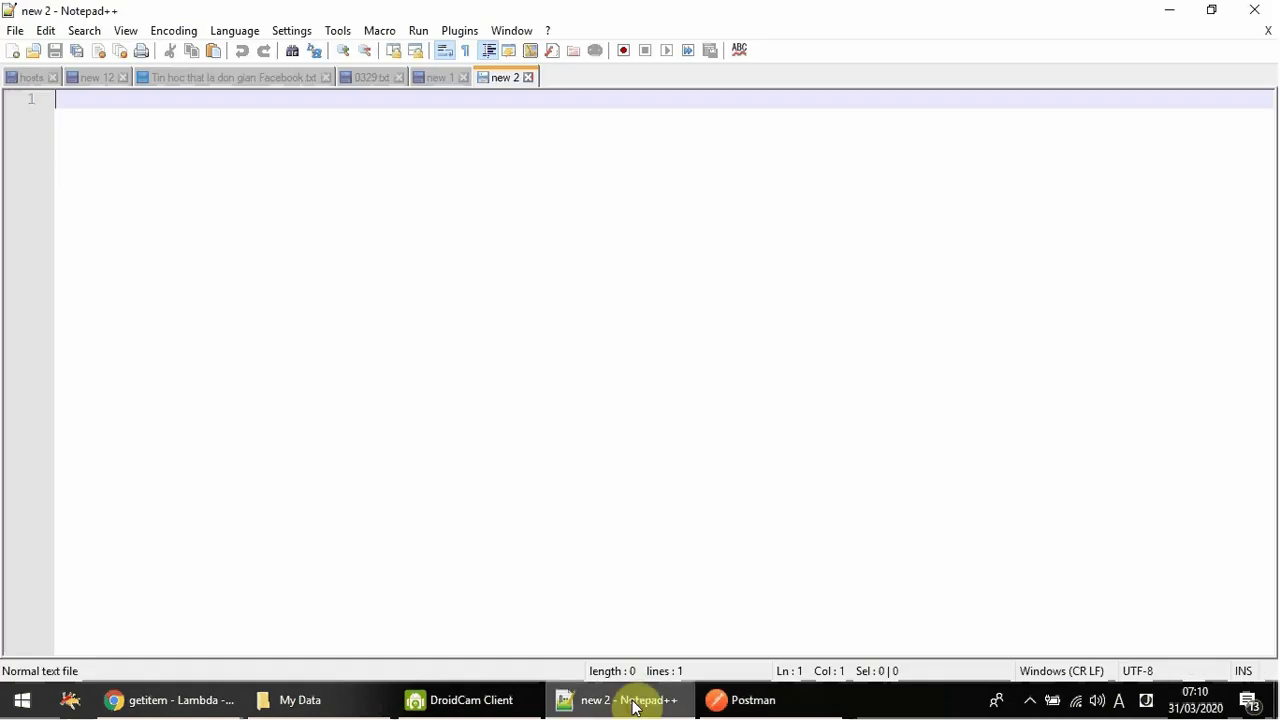
click(200, 700)
click(584, 504)
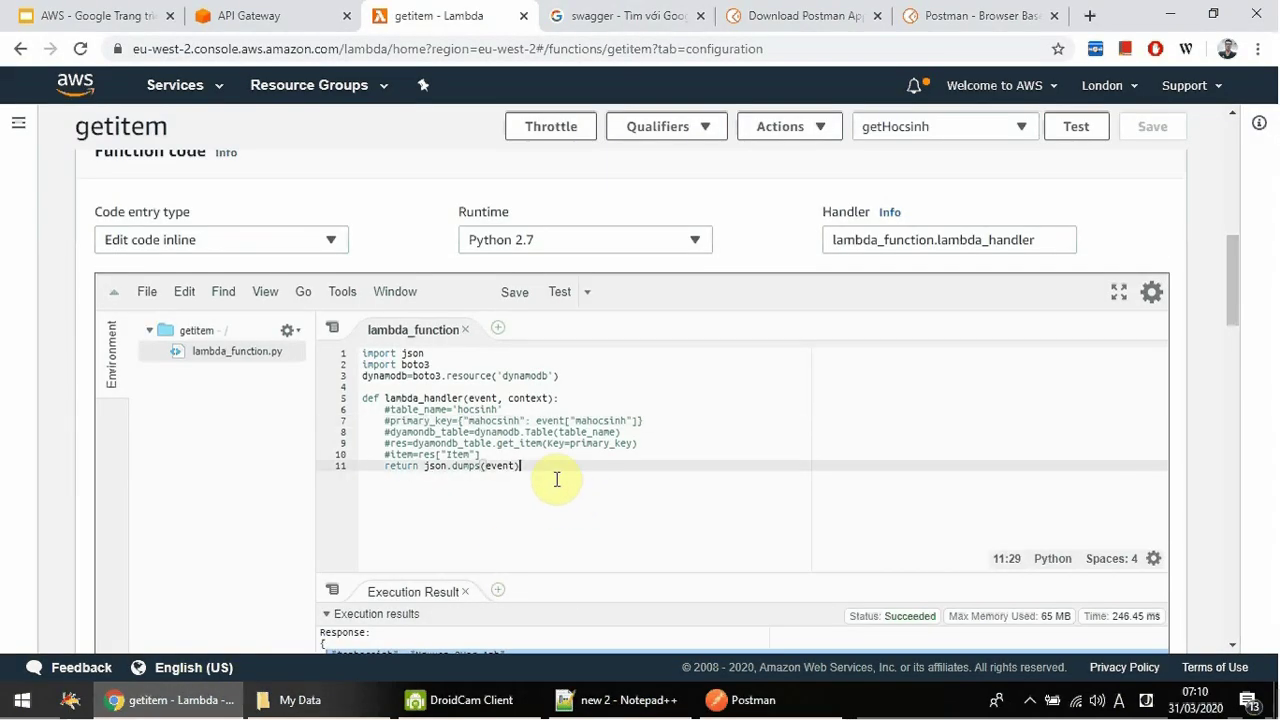
key(BackSpace)
key(BackSpace)
key(BackSpace)
key(BackSpace)
key(BackSpace)
key(BackSpace)
key(BackSpace)
key(BackSpace)
key(BackSpace)
key(BackSpace)
key(BackSpace)
key(BackSpace)
key(BackSpace)
key(BackSpace)
key(BackSpace)
key(BackSpace)
key(BackSpace)
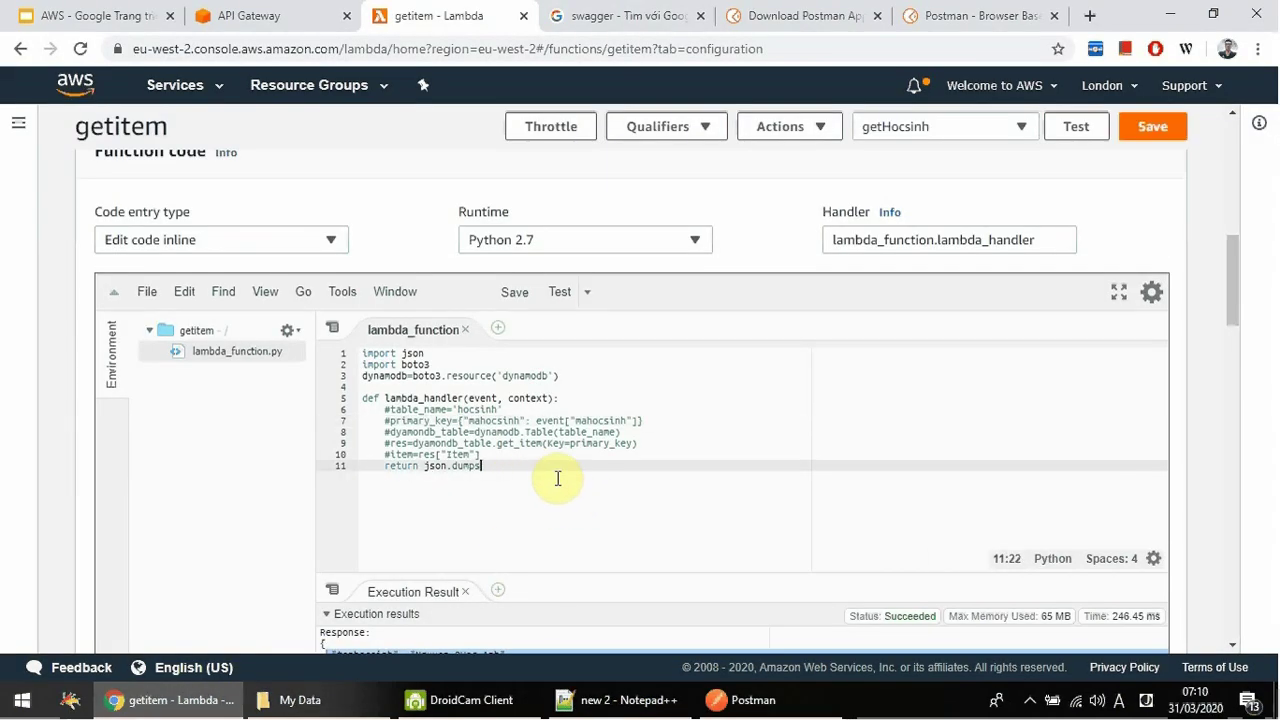
text(item)
- Uncomment the handler's table_name, primary_key, dyamondb_table, res and item lines
key(Up)
key(ctrl+slash)
key(Up)
key(ctrl+slash)
key(shift+Up)
key(shift+Up)
key(shift+Up)
key(ctrl+slash)
key(Down)
key(Down)
key(Down)
key(Down)
key(Down)
key(shift+End)
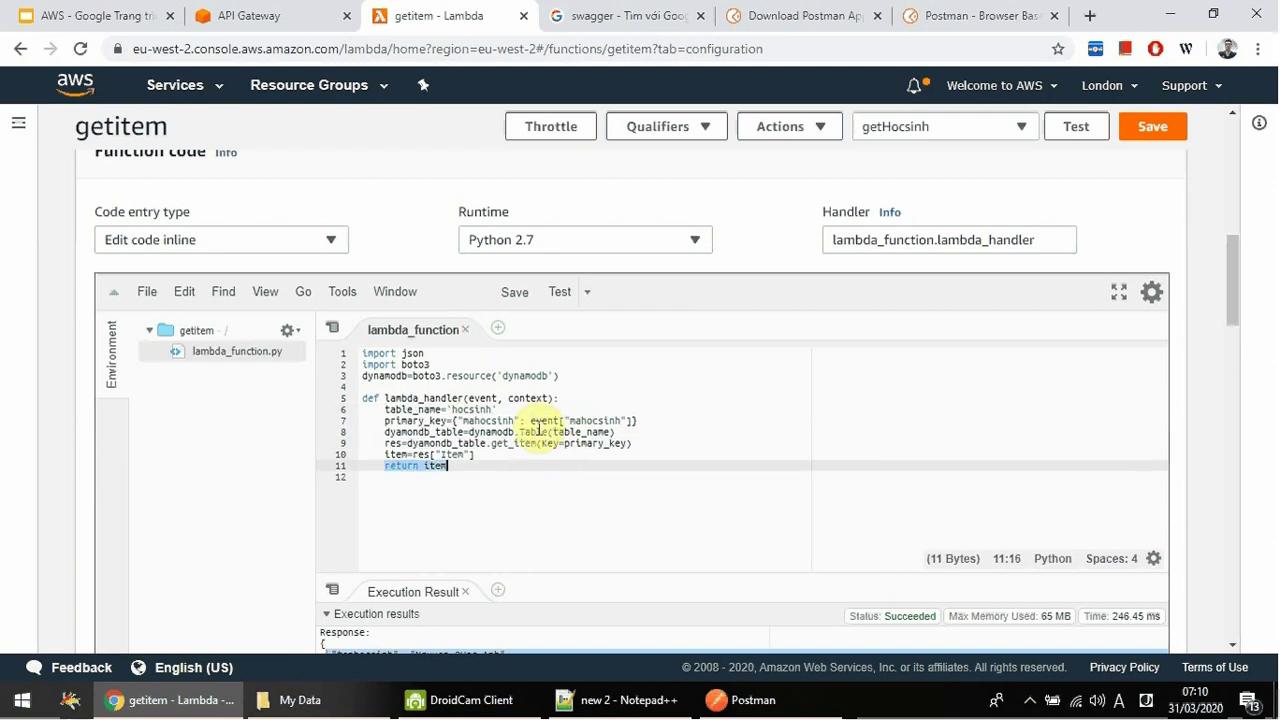
- Insert ["params"] after event in the primary_key line, copying the key name from the response in Postman
click(559, 421)
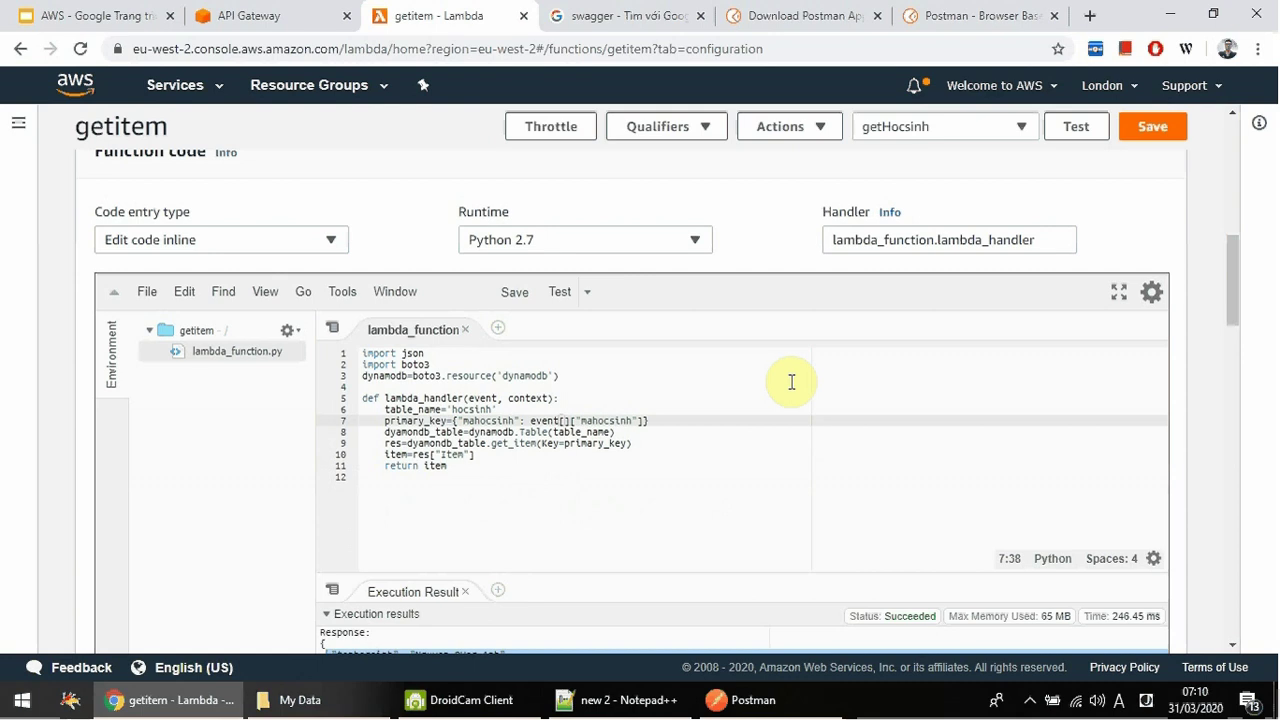
text(")
click(762, 698)
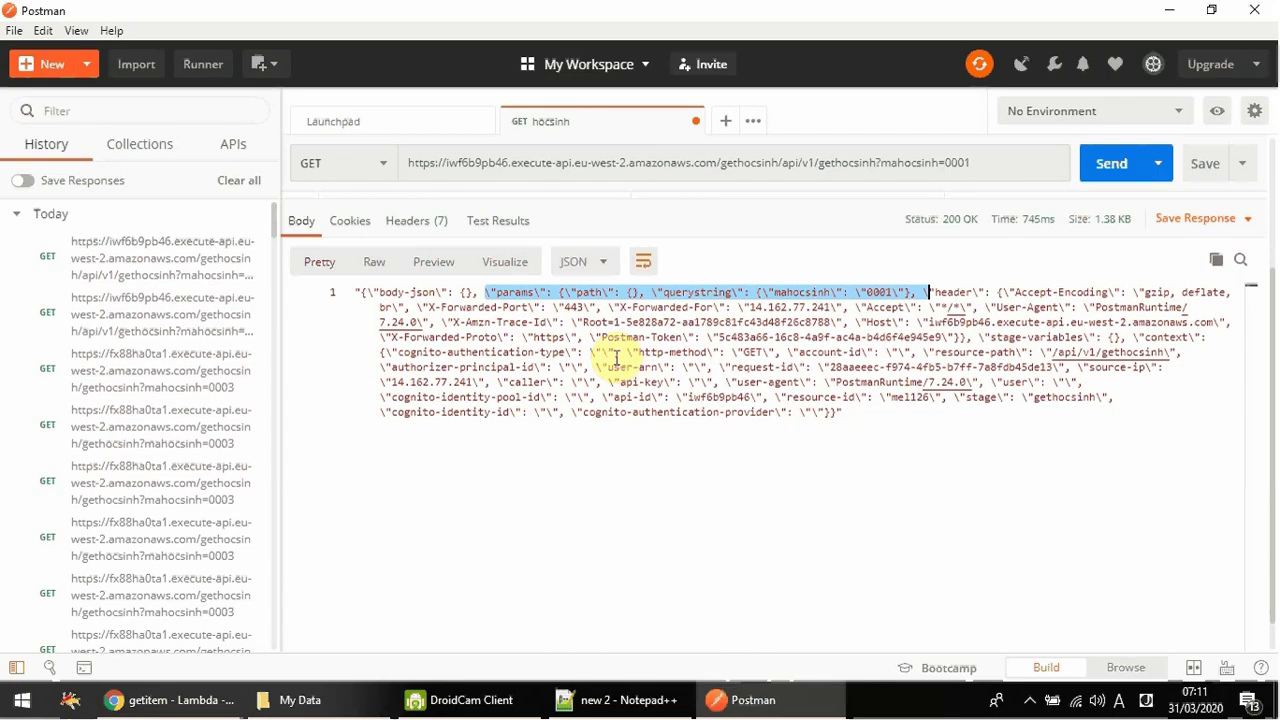
click(515, 292)
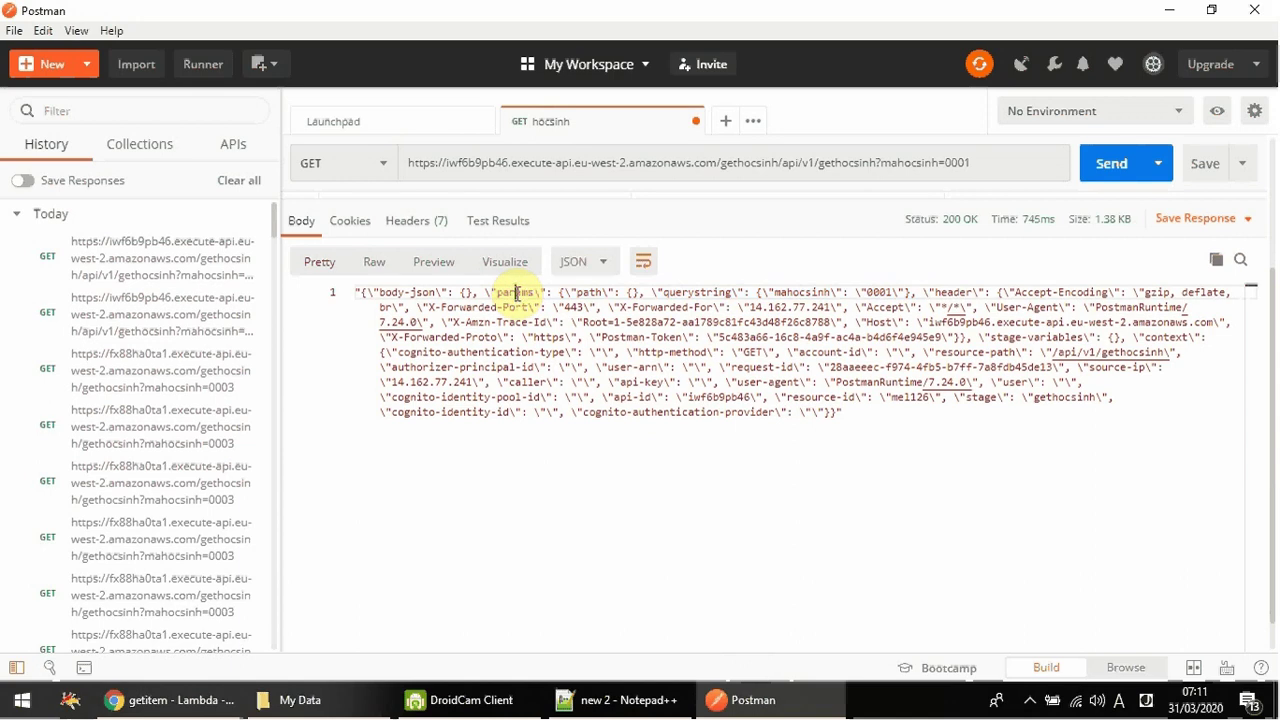
double_click(515, 292)
key(ctrl+c)
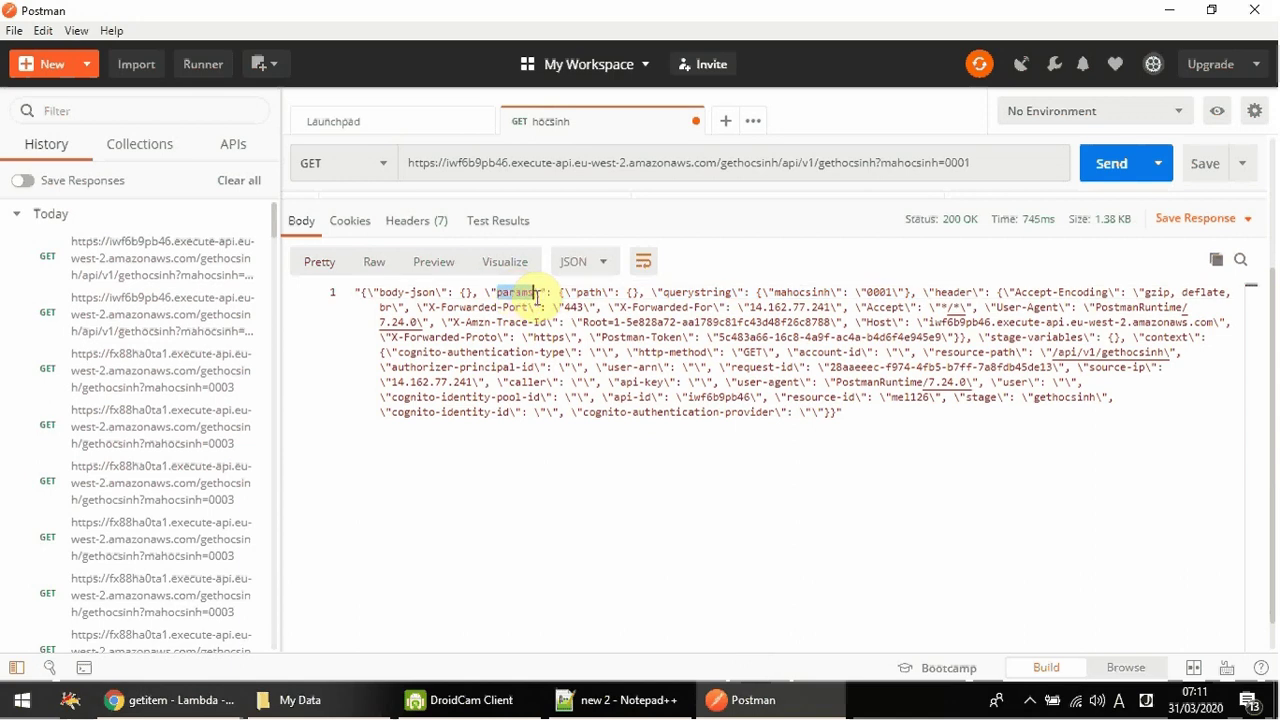
click(200, 700)
click(568, 420)
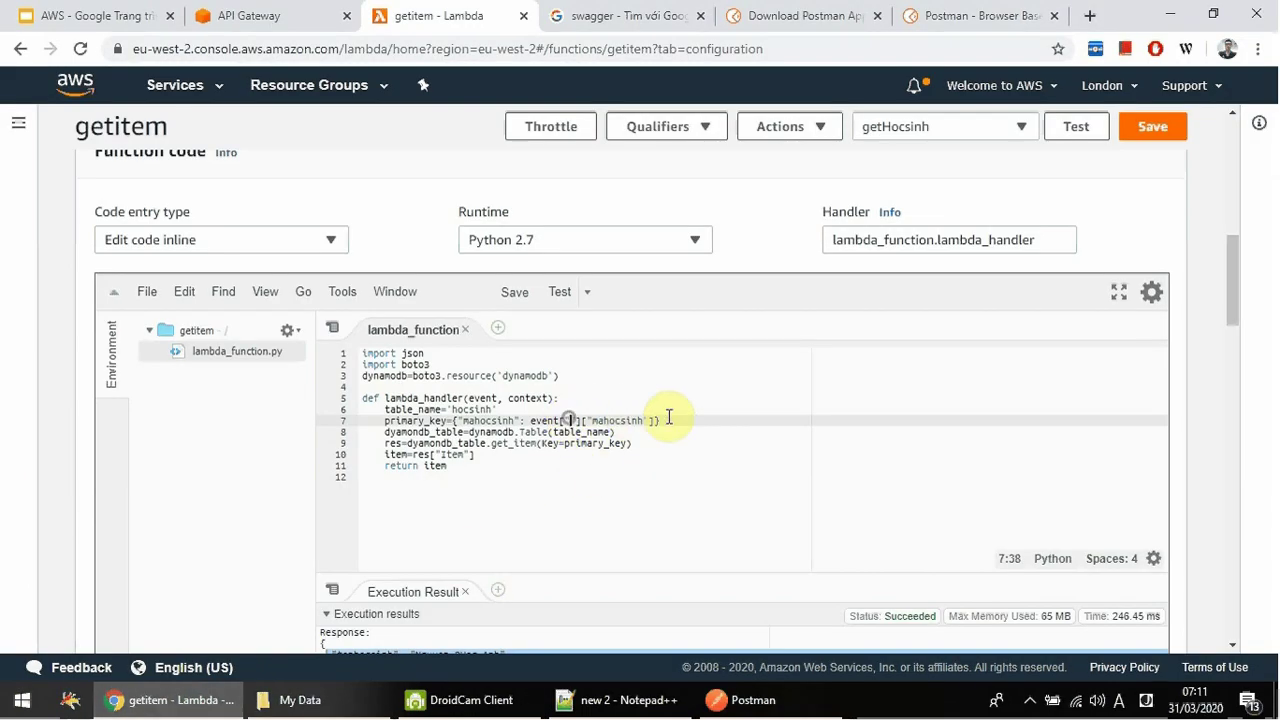
key(ctrl+v)
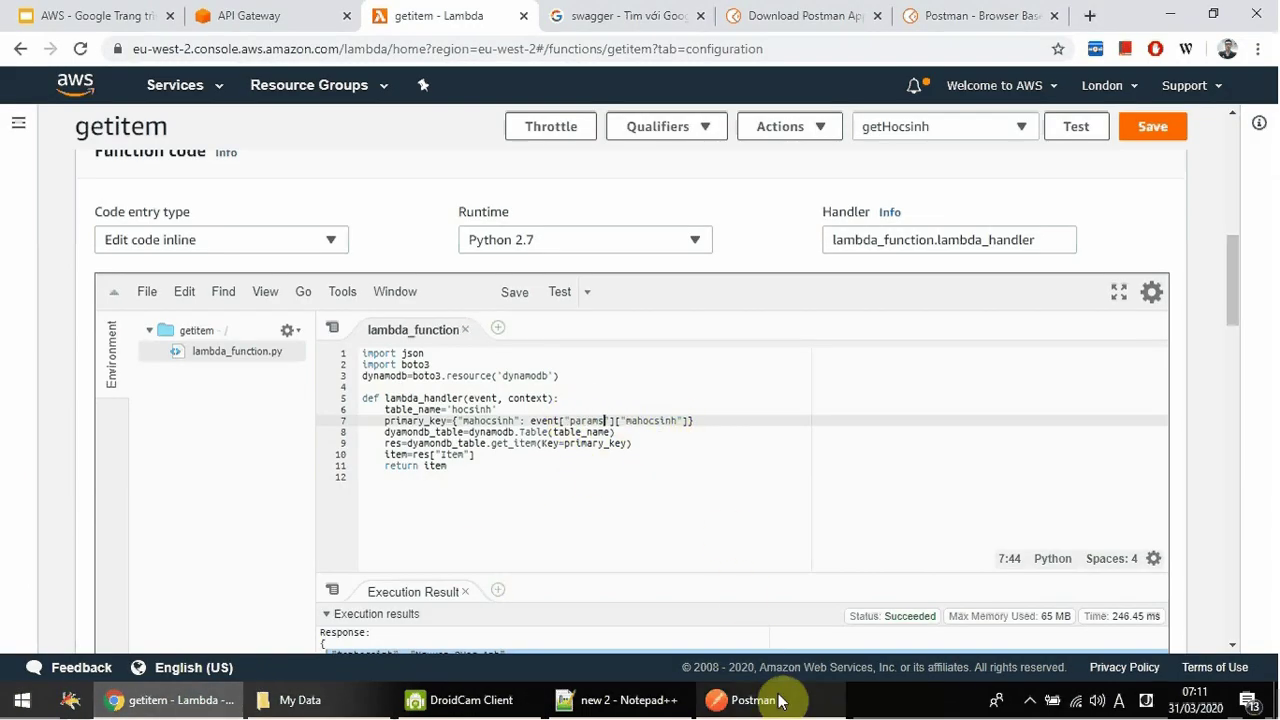
- Look up the querystring key in the Postman response and insert ["querystring"] after ["params"] in the Lambda primary_key line
click(775, 700)
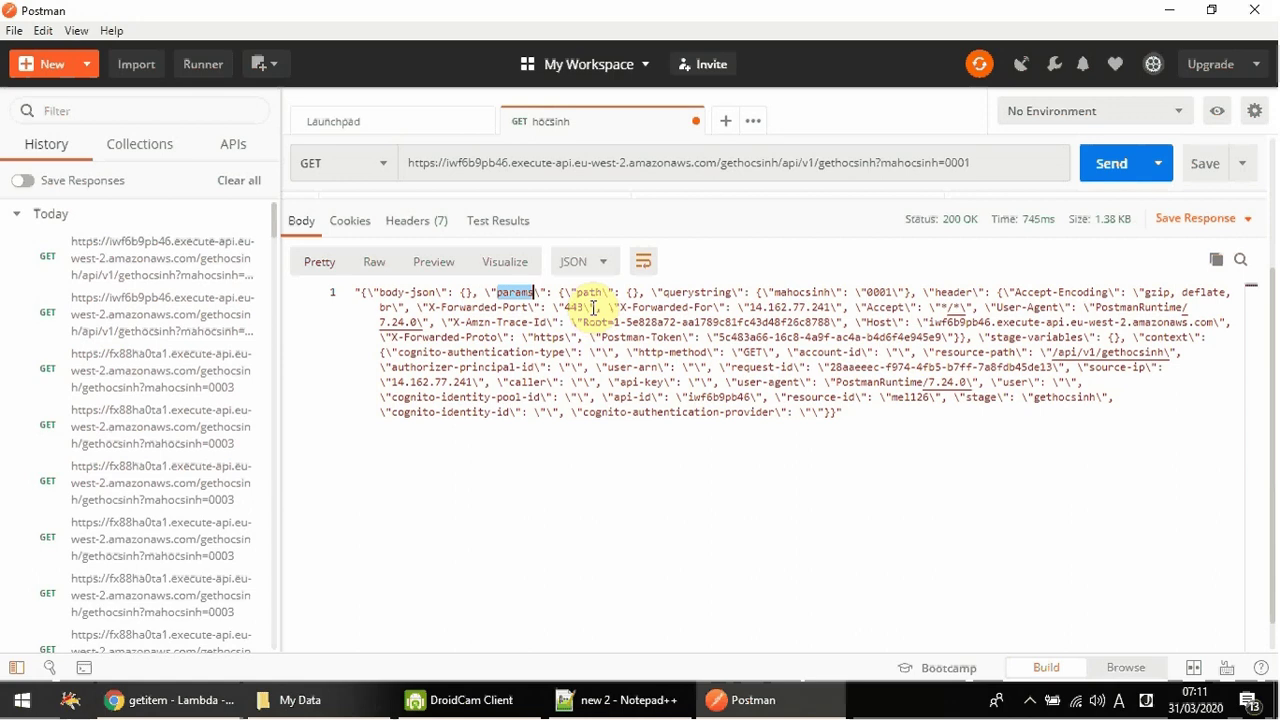
double_click(692, 293)
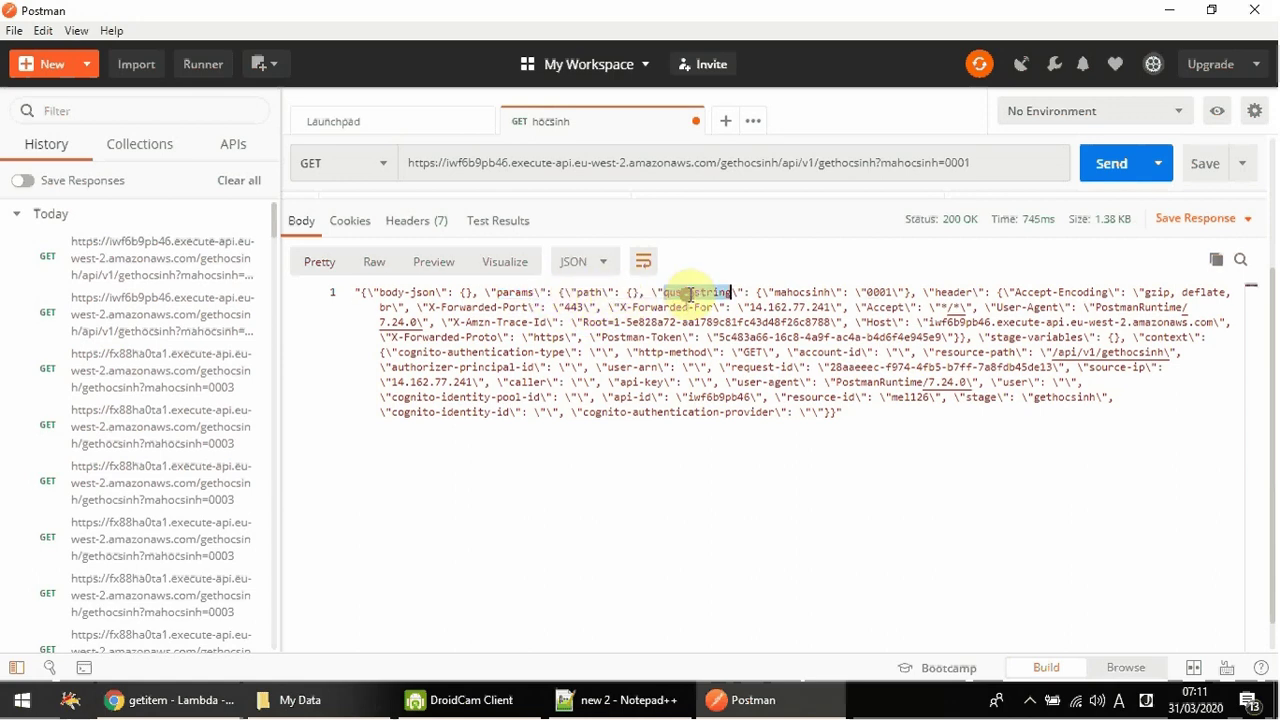
click(200, 700)
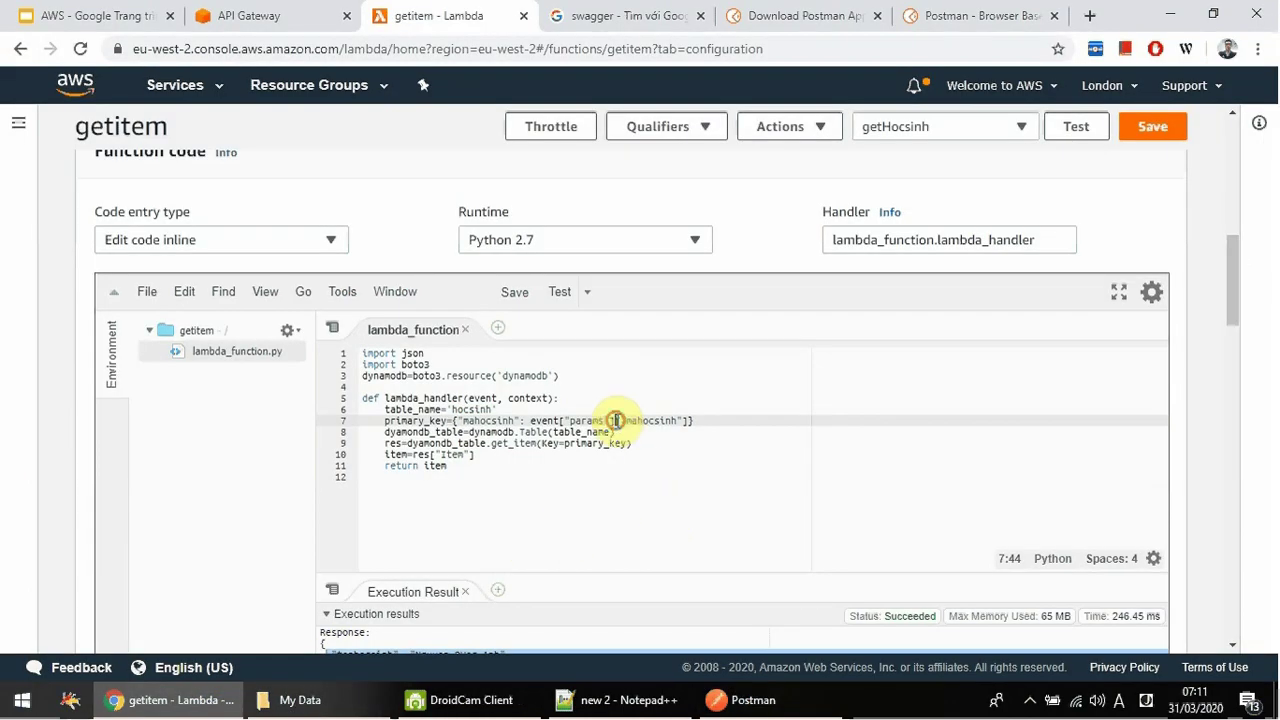
text(][)
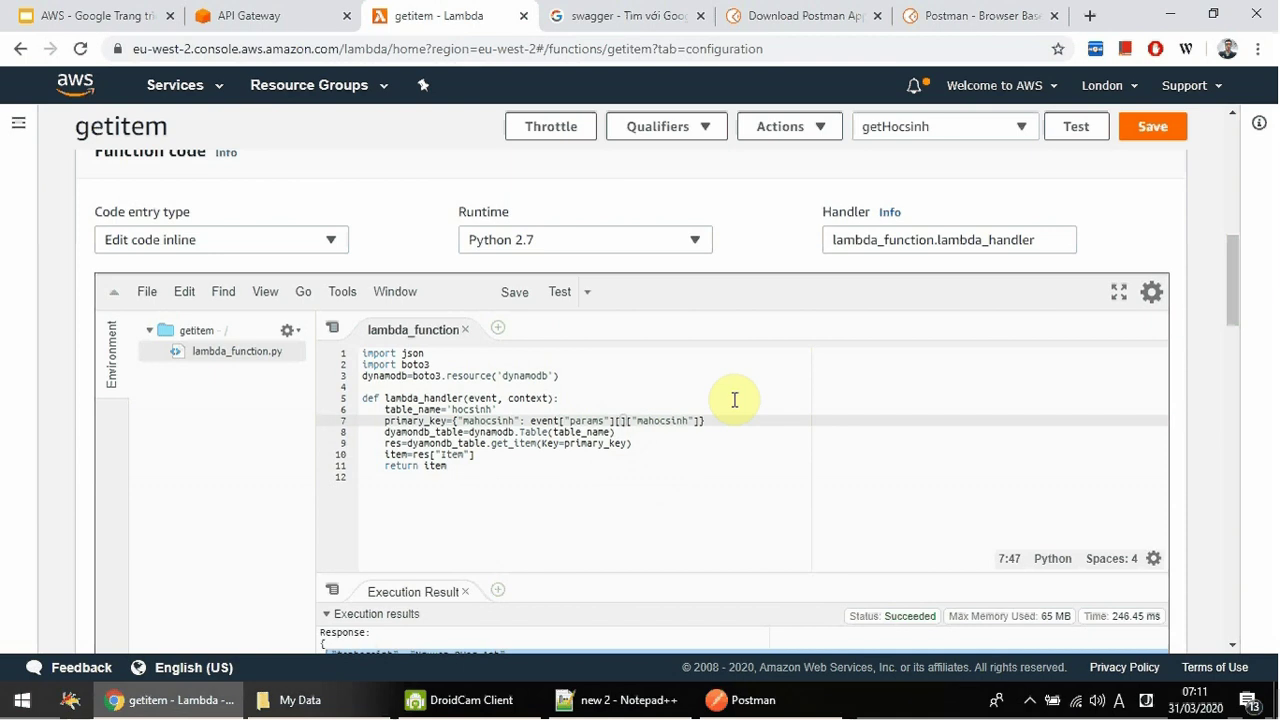
text("")
text(querystring)
- Check the mahocsinh key in the Postman response, then return to Lambda and save the getitem function
click(740, 700)
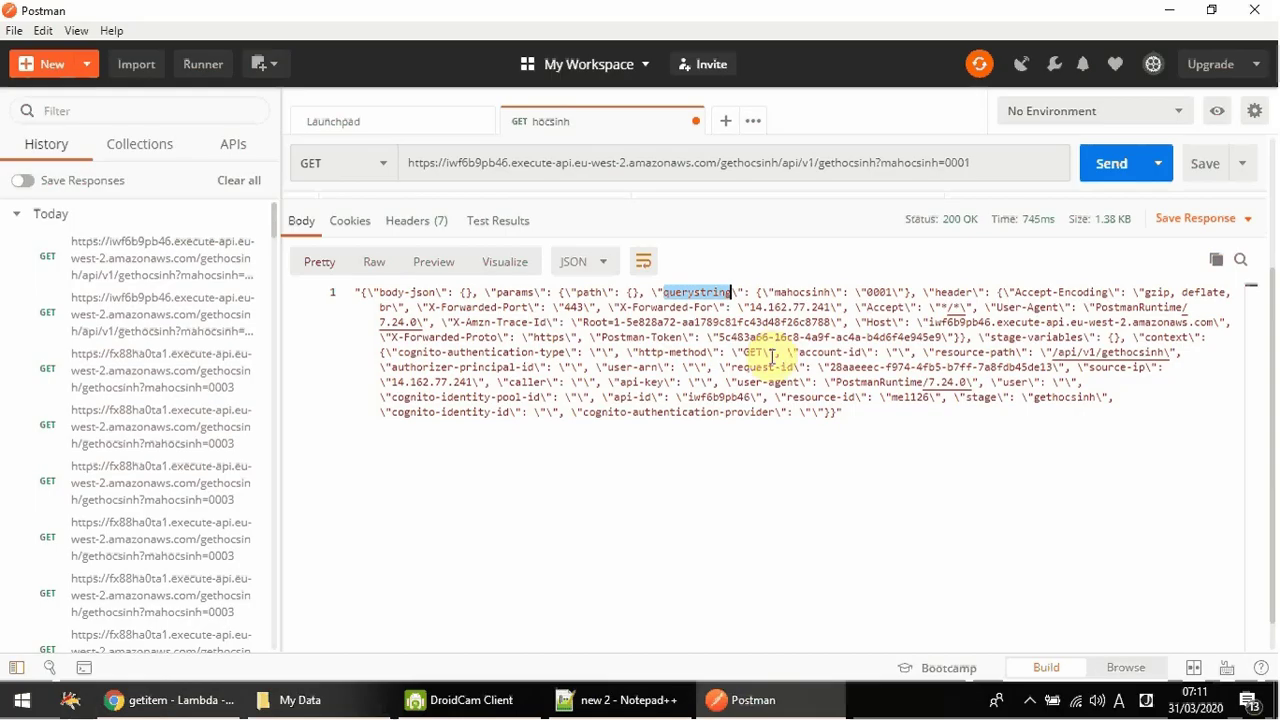
double_click(802, 292)
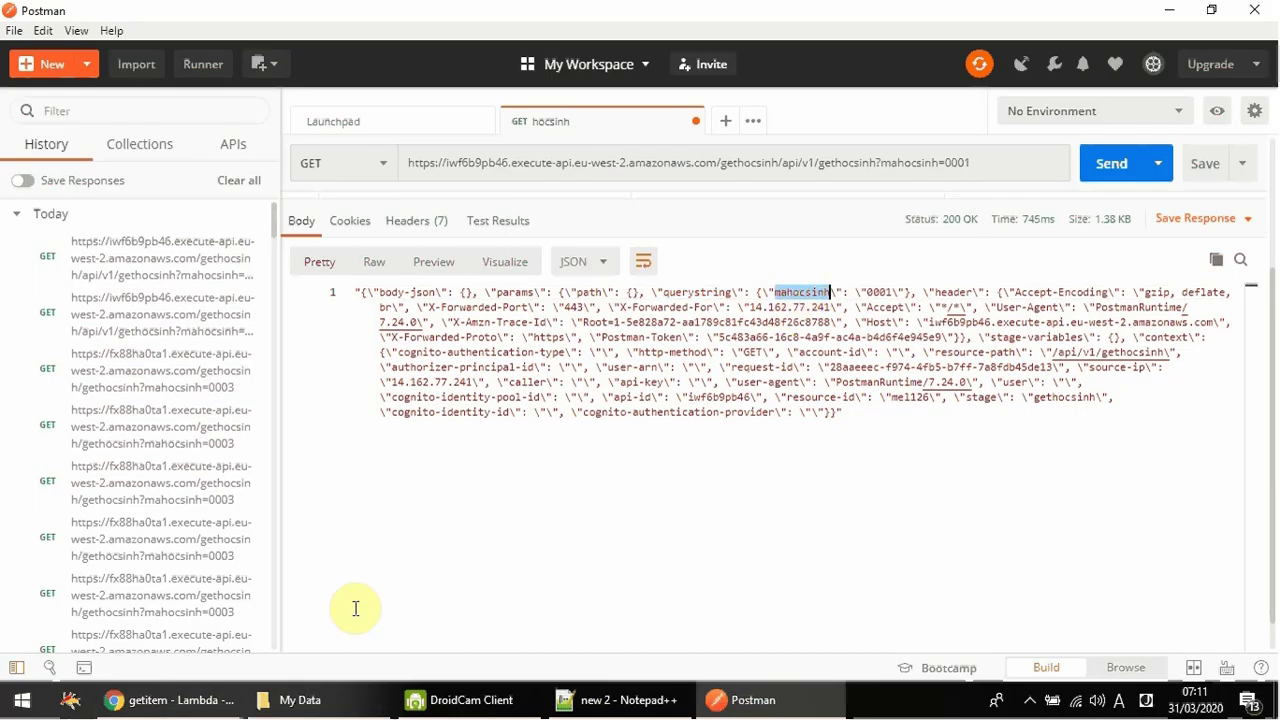
click(194, 699)
click(706, 432)
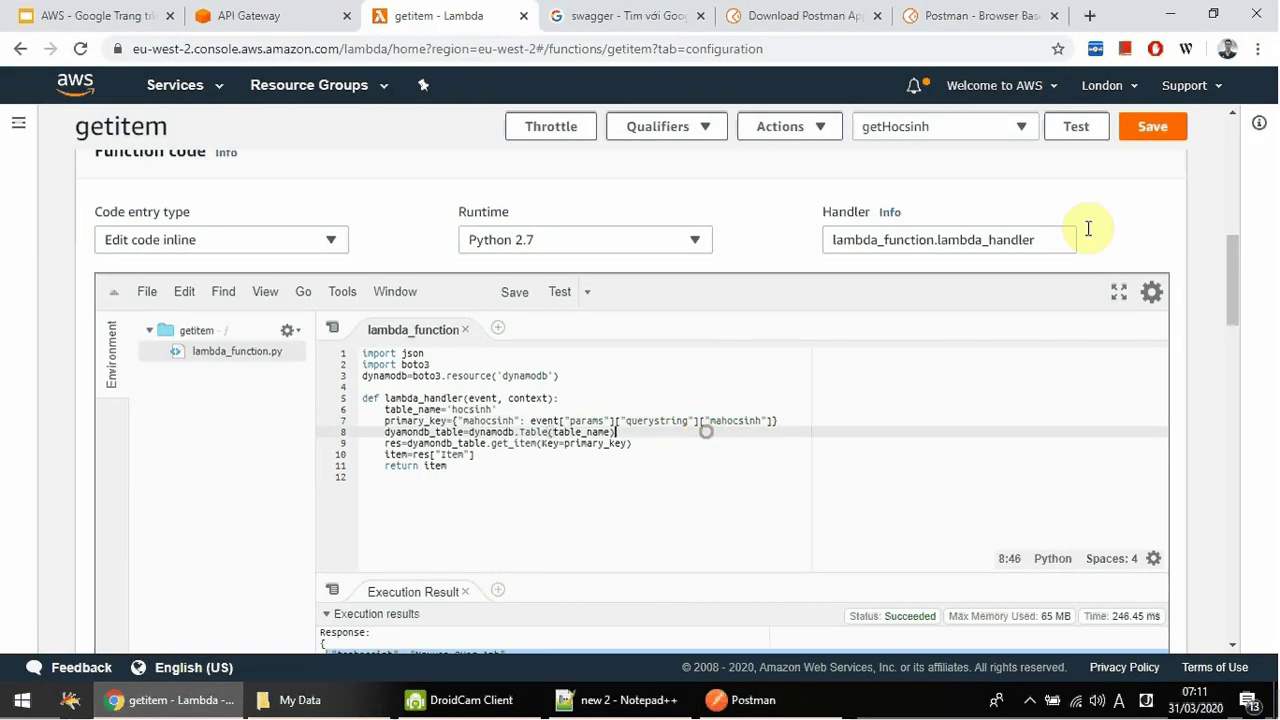
click(1148, 127)
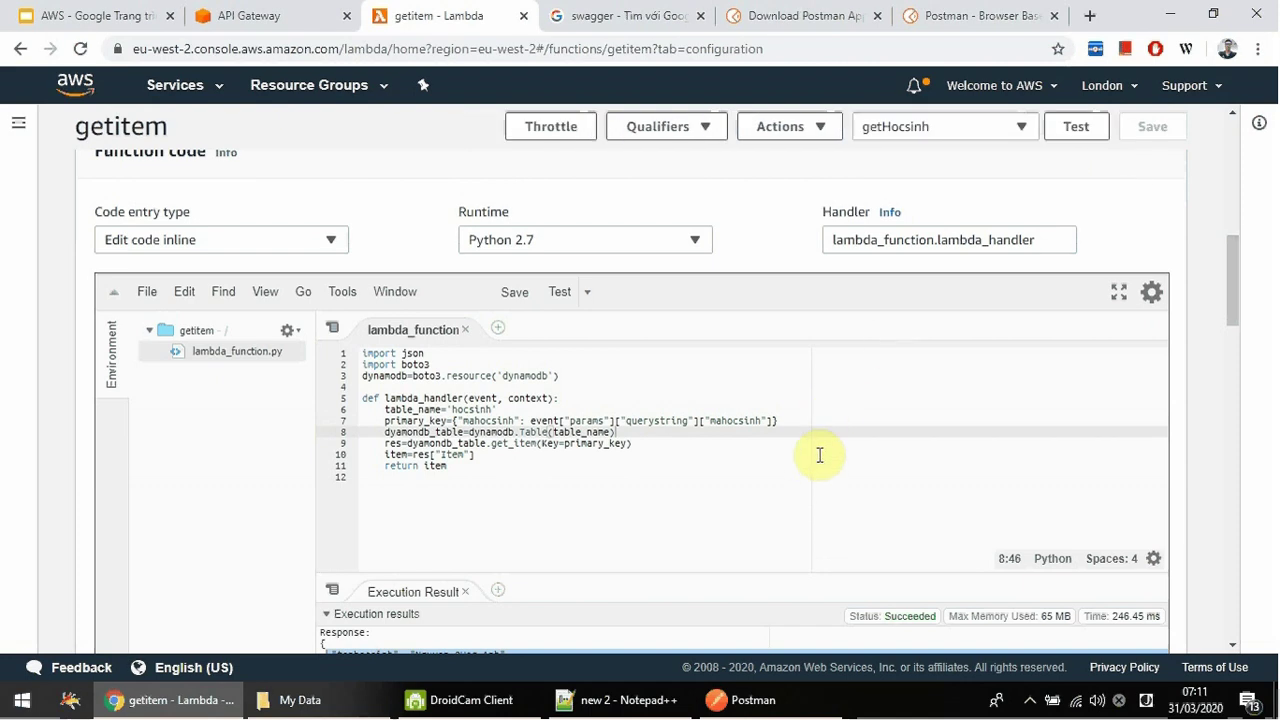
scroll(819, 468, down, 1)
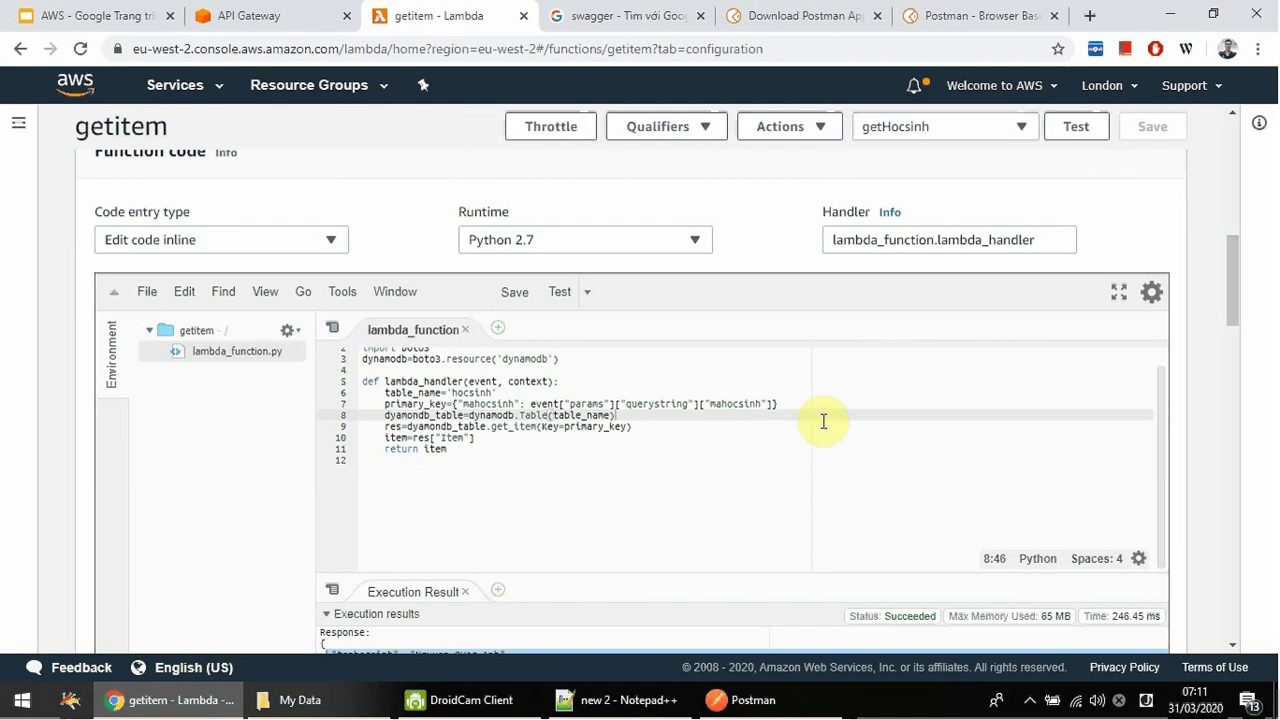
- Switch to Postman, resend the GET request with mahocsinh=0001, and view the returned student record
click(745, 700)
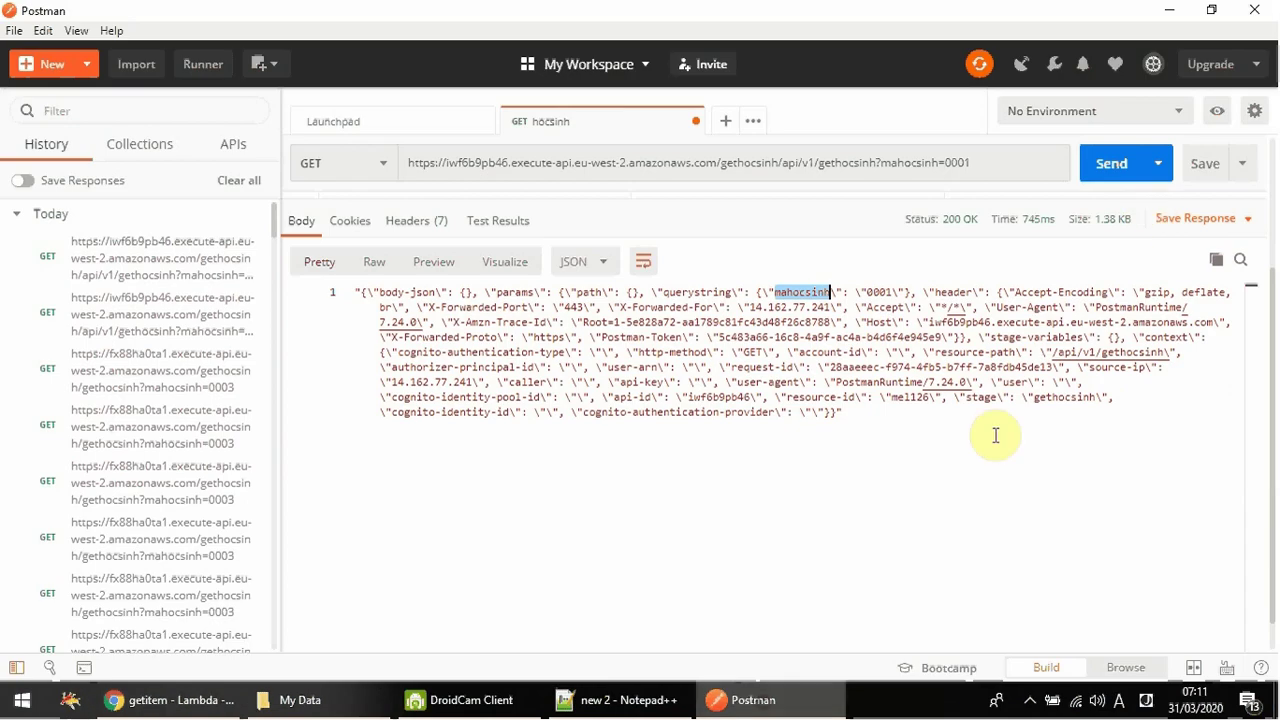
click(1104, 168)
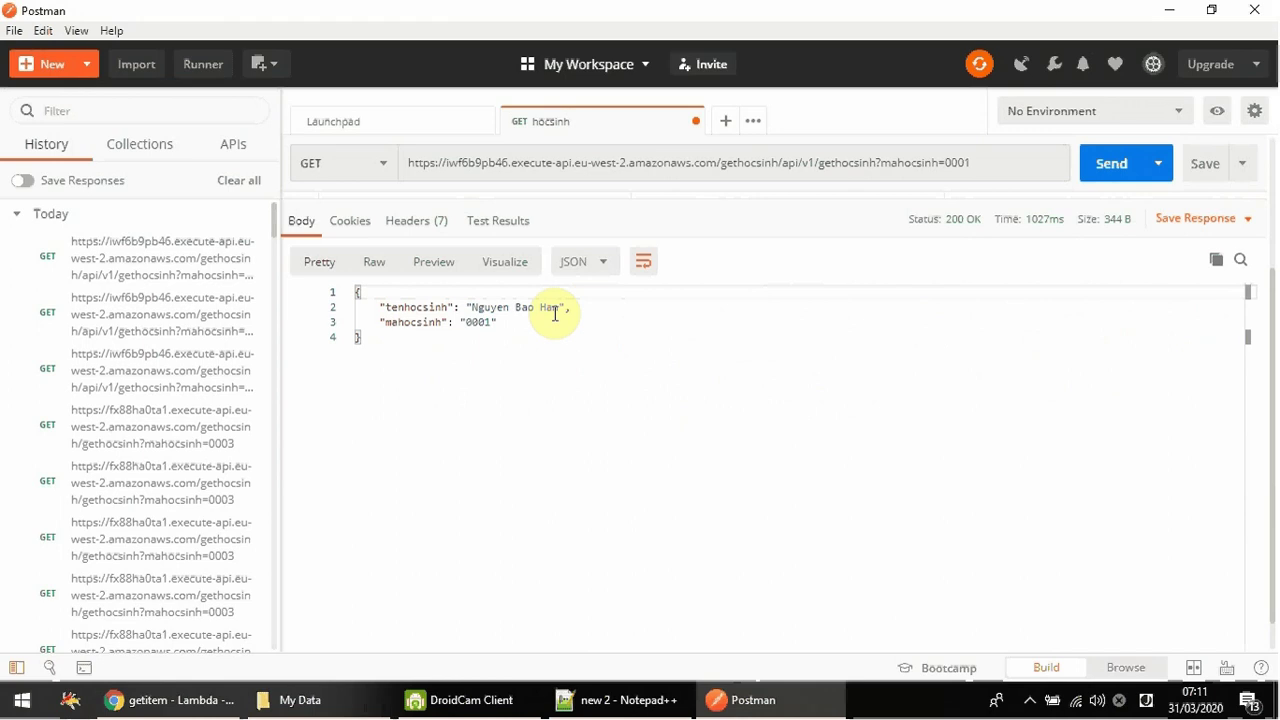
drag(500, 323, 357, 318)
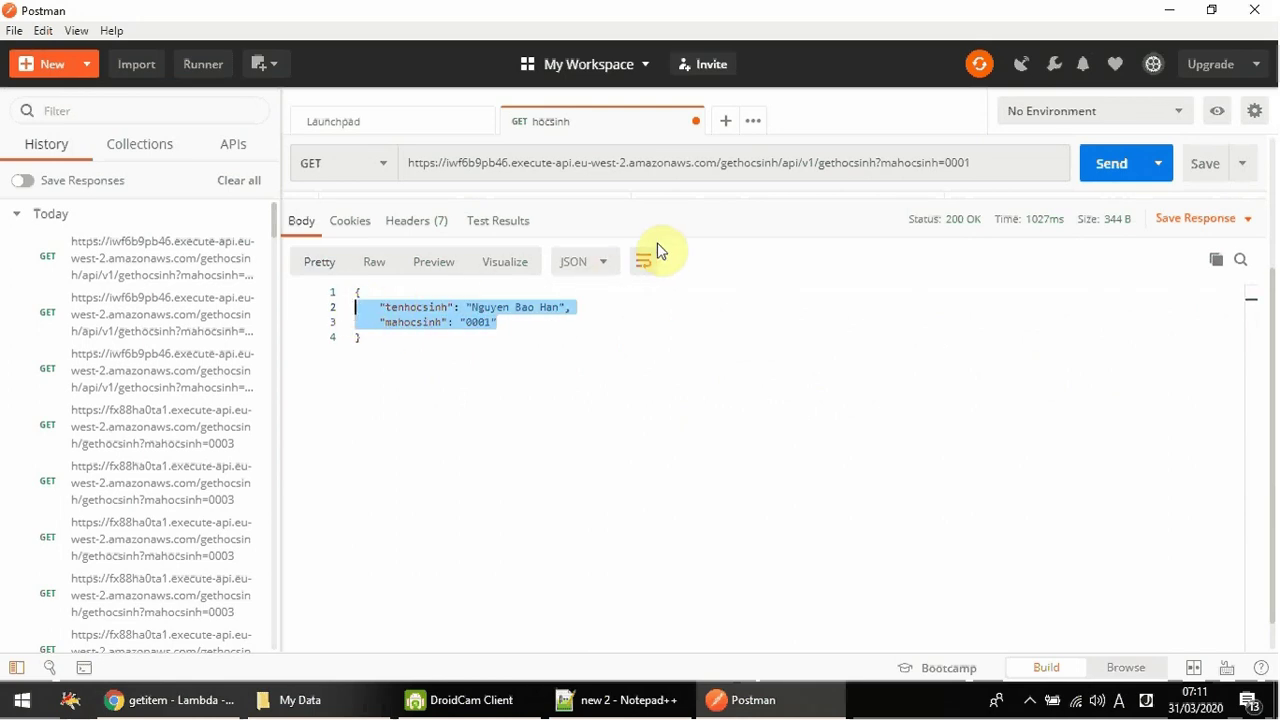
- Set the mahocsinh query parameter to 0003, send the GET request, and view the response body and request URL
click(663, 212)
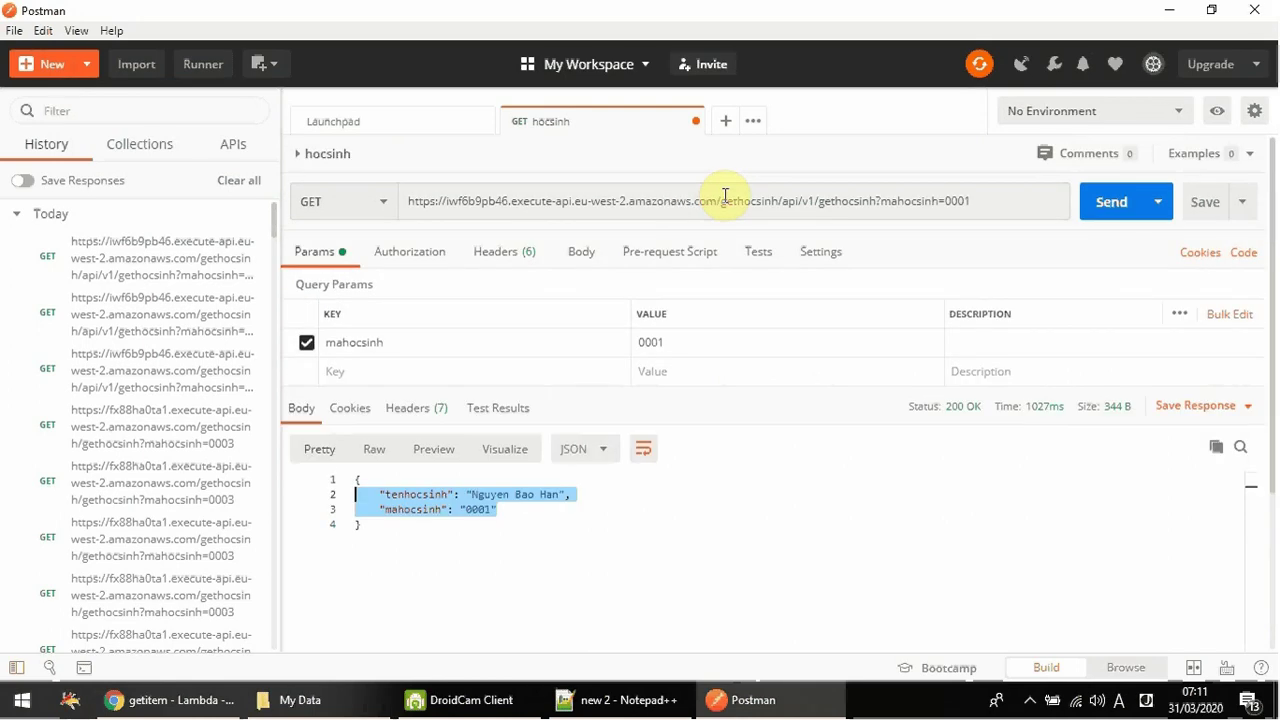
click(689, 338)
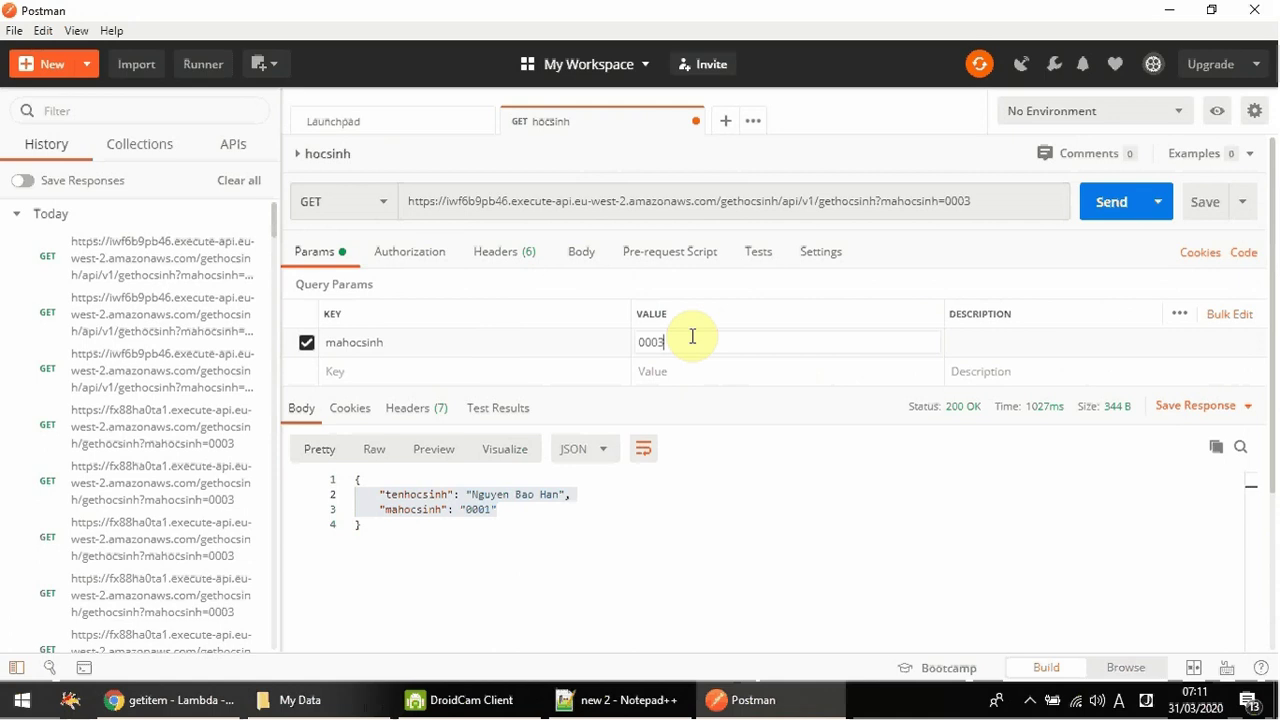
click(1116, 218)
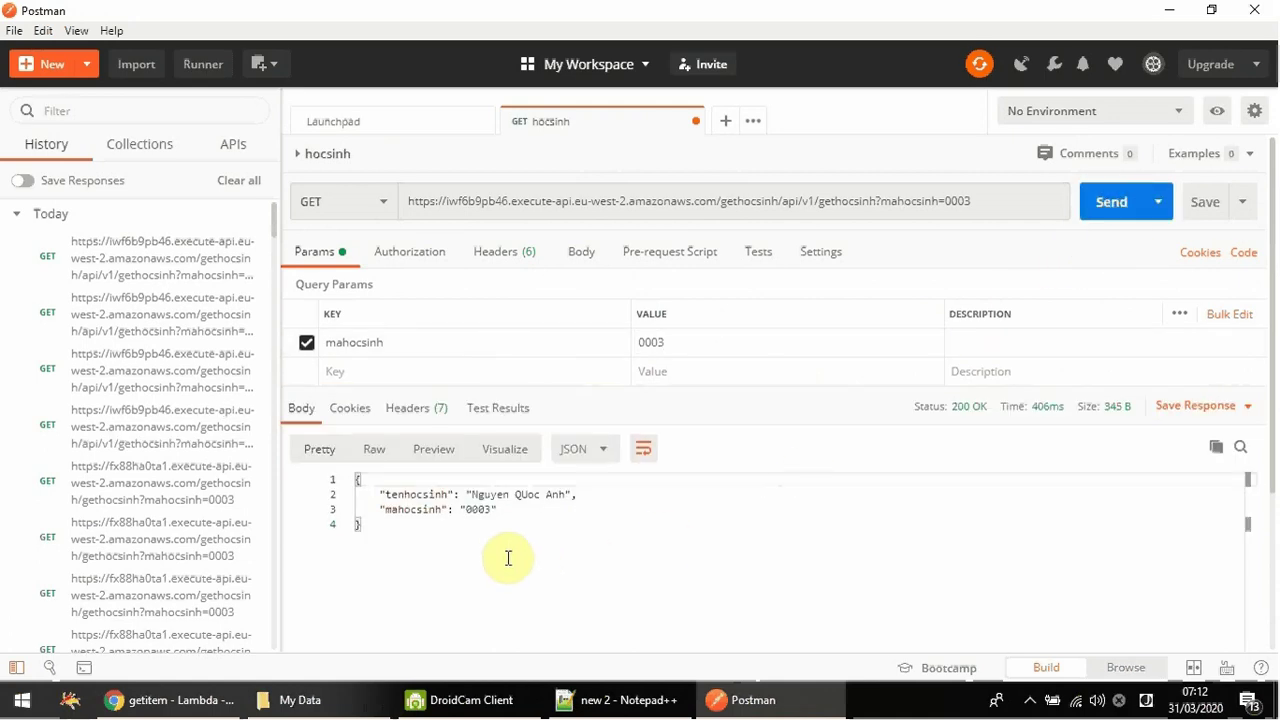
key(ctrl+a)
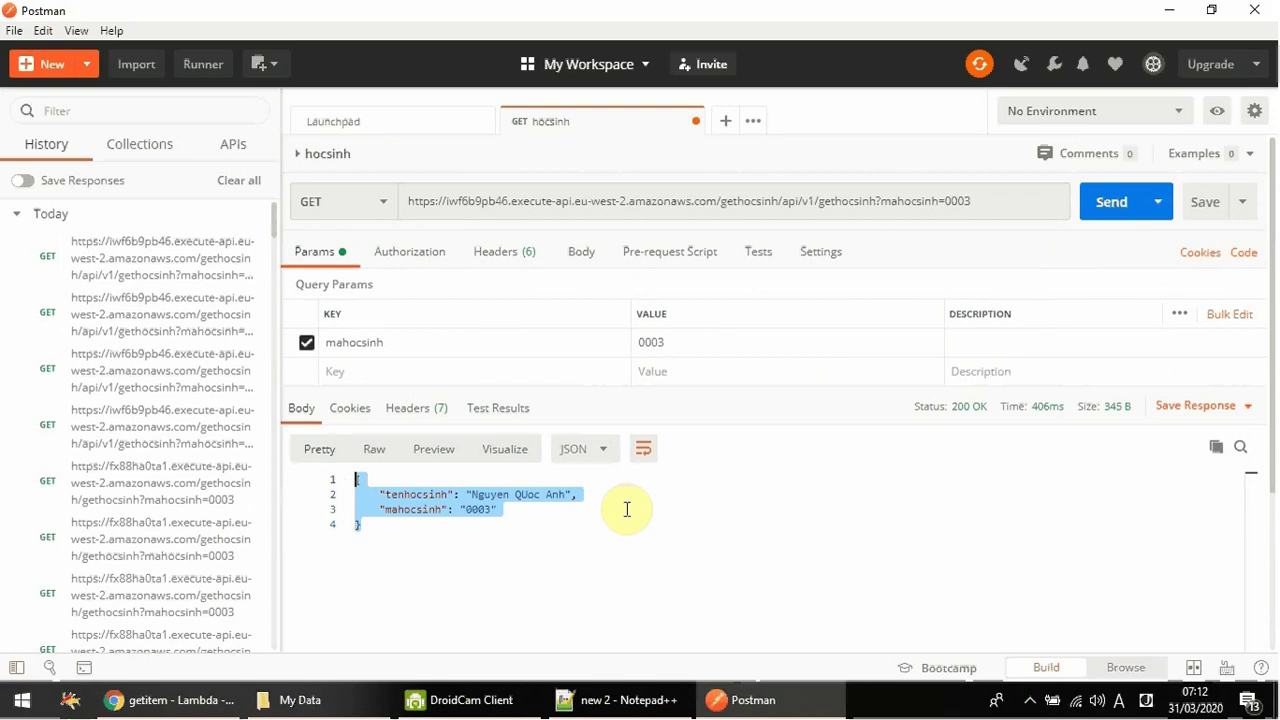
click(529, 212)
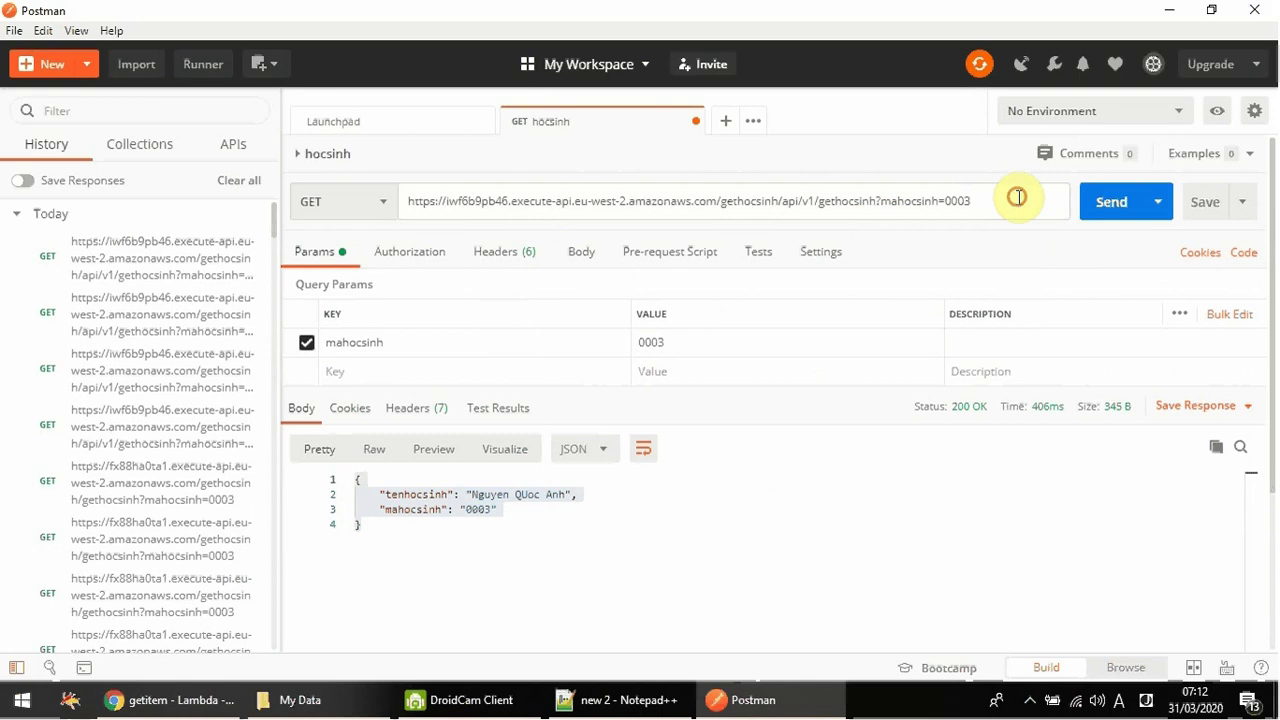
- Examine the full GET request URL with mahocsinh=0003 and the JSON response body in Postman
drag(1022, 200, 303, 189)
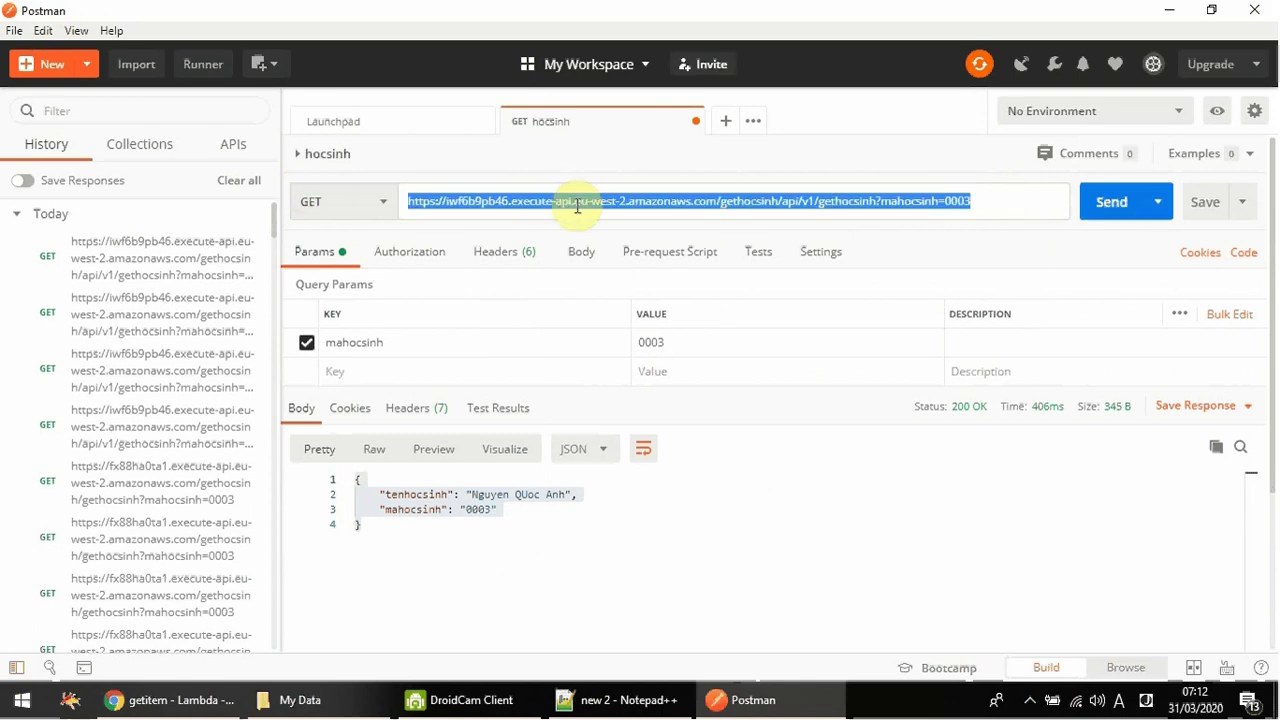
click(971, 200)
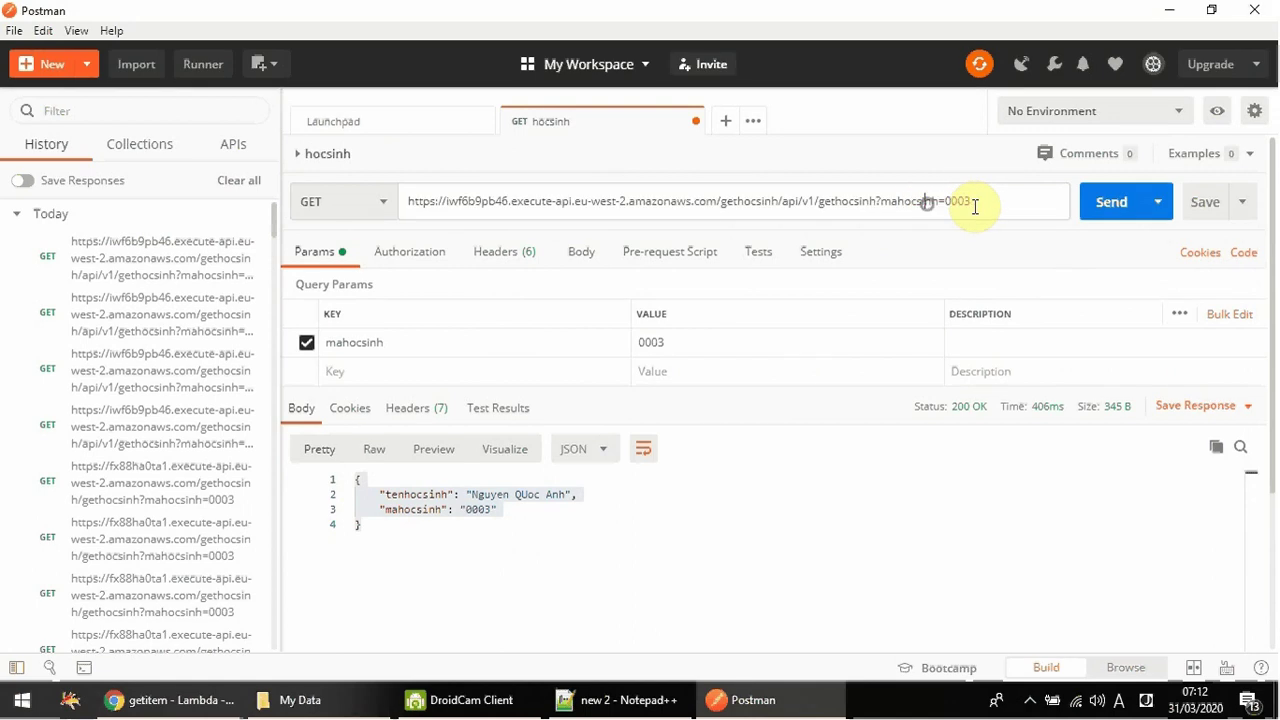
drag(991, 200, 415, 232)
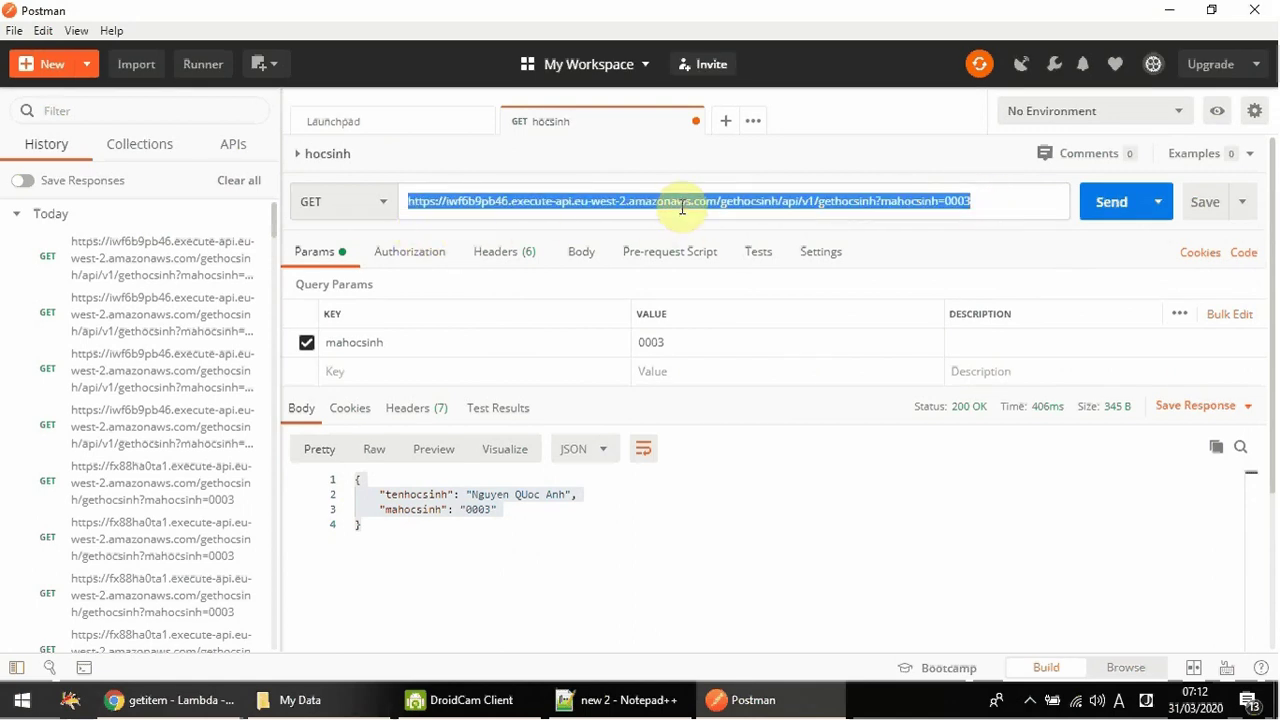
click(450, 536)
drag(360, 503, 322, 497)
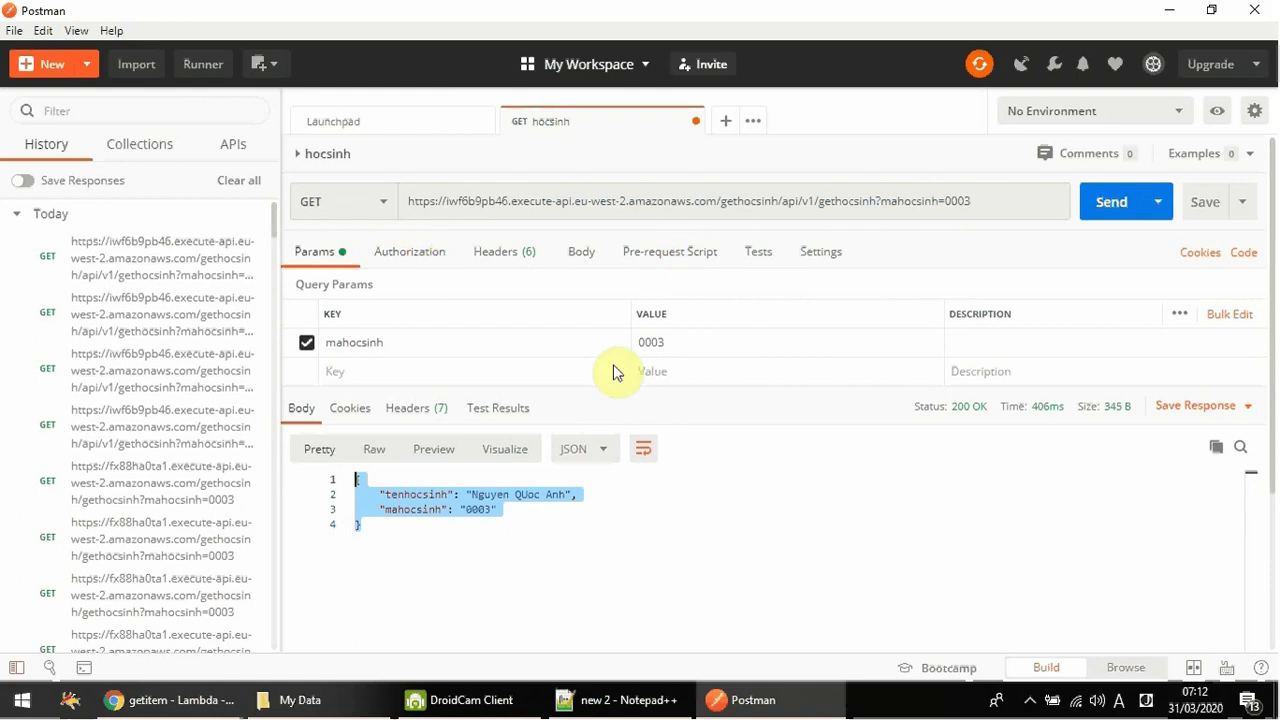
- Switch to API Gateway in the browser and open the /gethocsinh resource of the hocsinh API
click(170, 700)
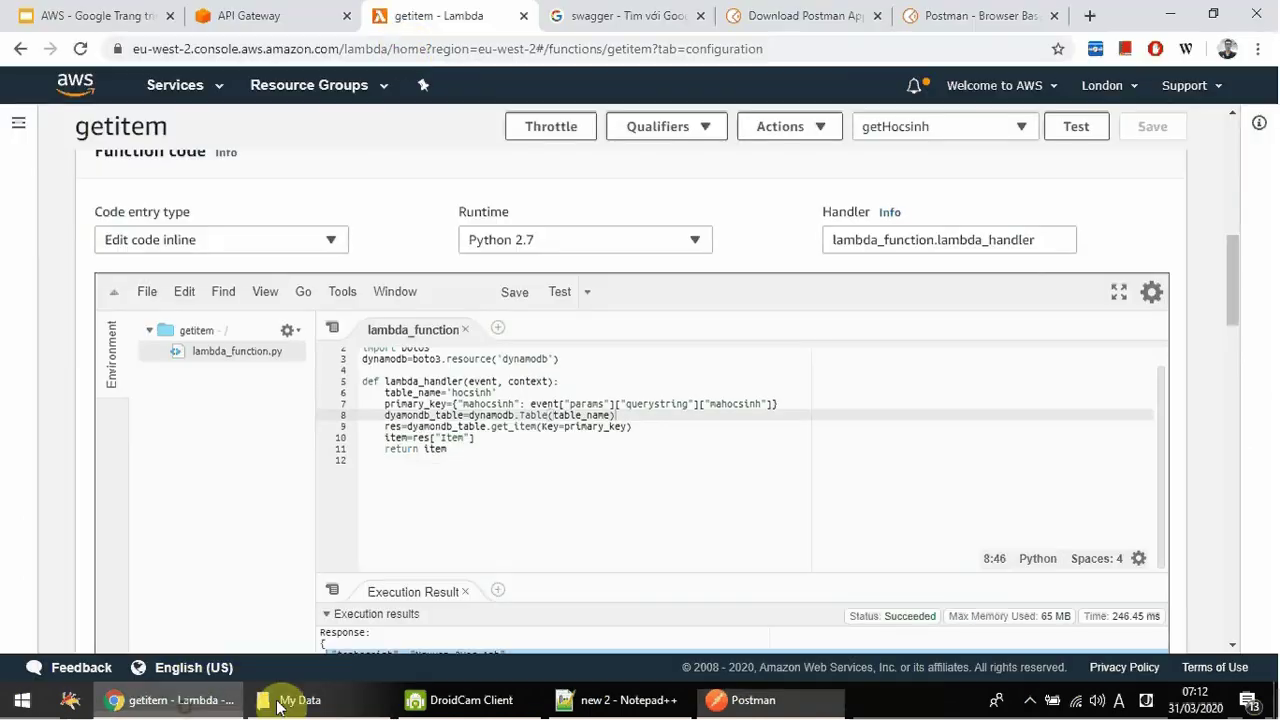
click(262, 18)
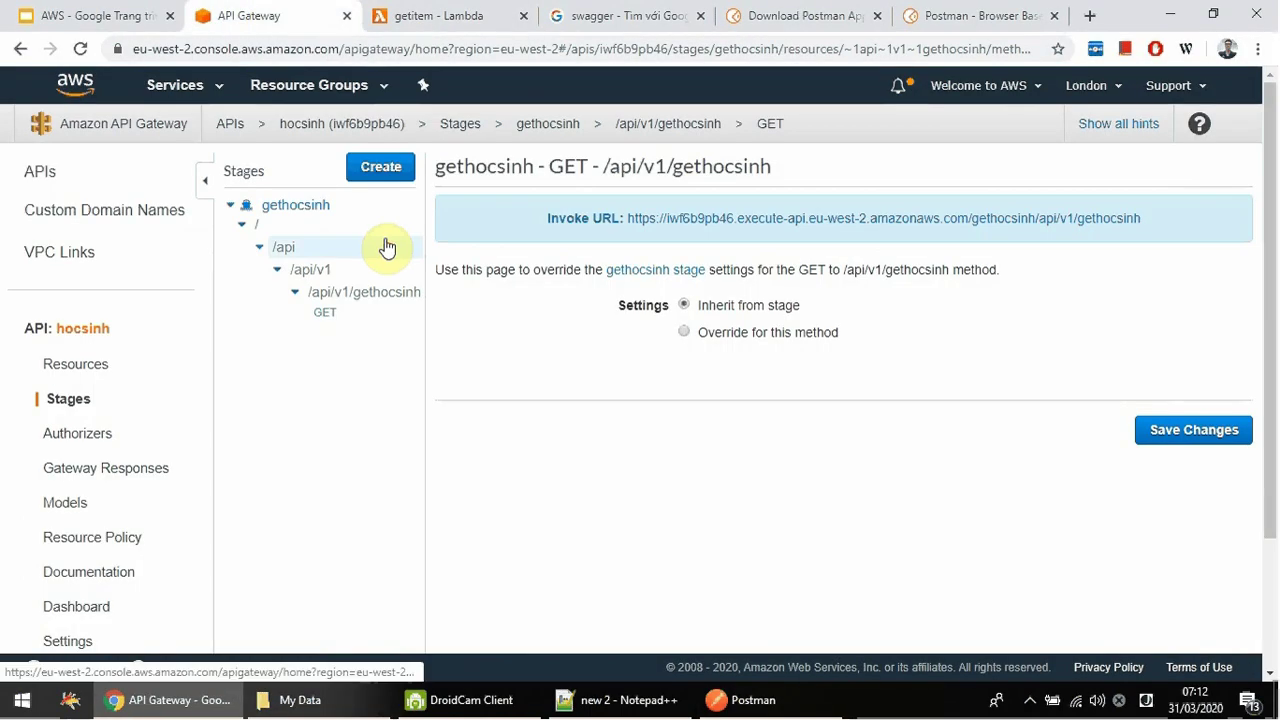
click(40, 174)
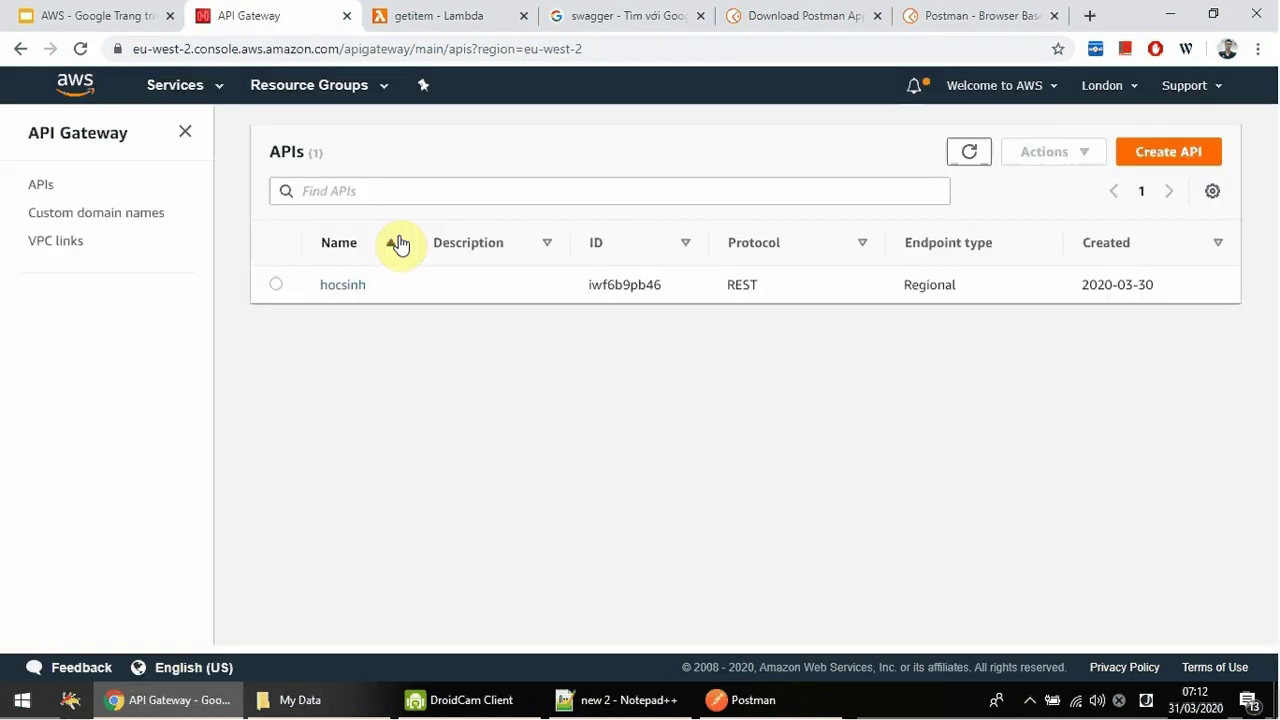
click(345, 287)
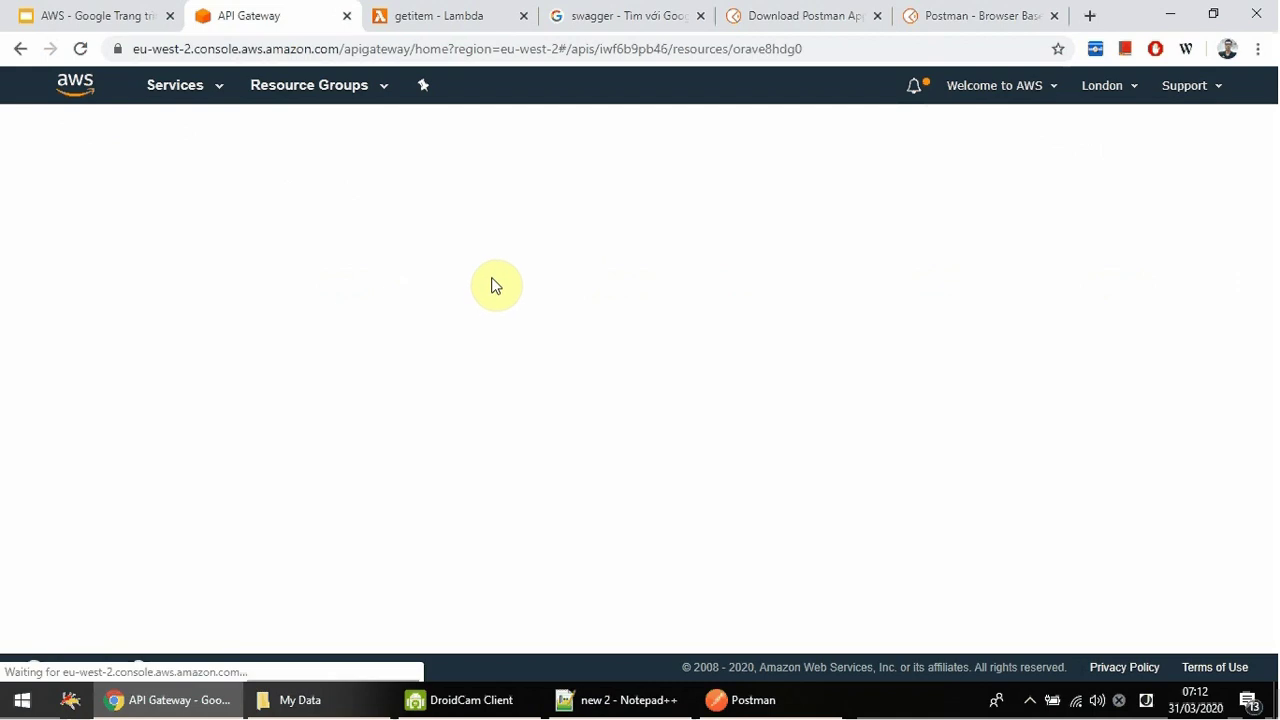
click(338, 280)
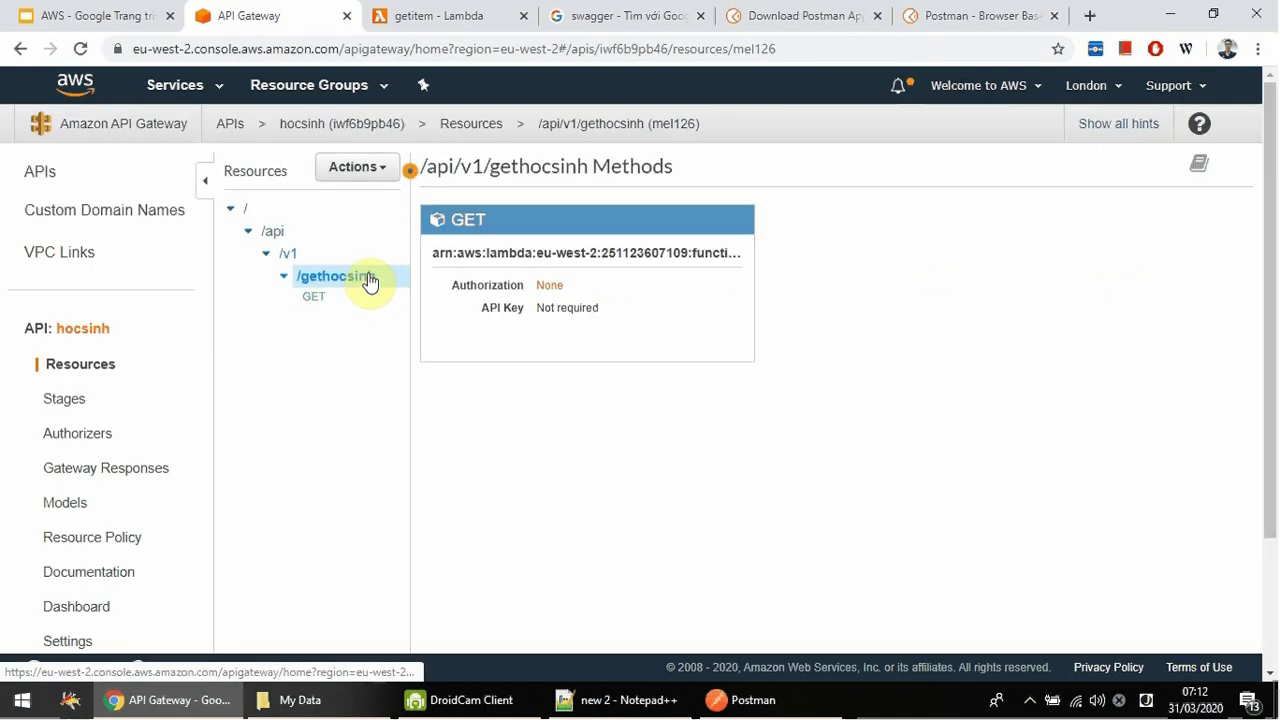
- Create a POST method on the /gethocsinh resource
click(379, 172)
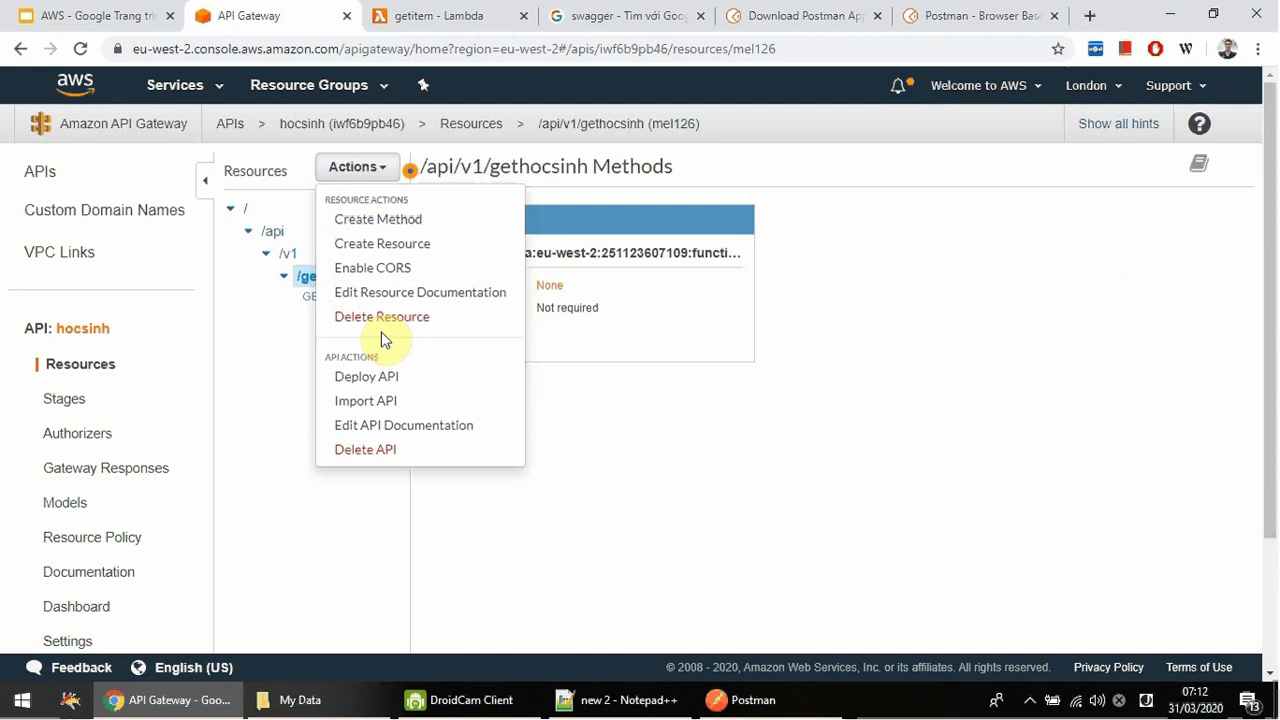
click(390, 222)
click(363, 316)
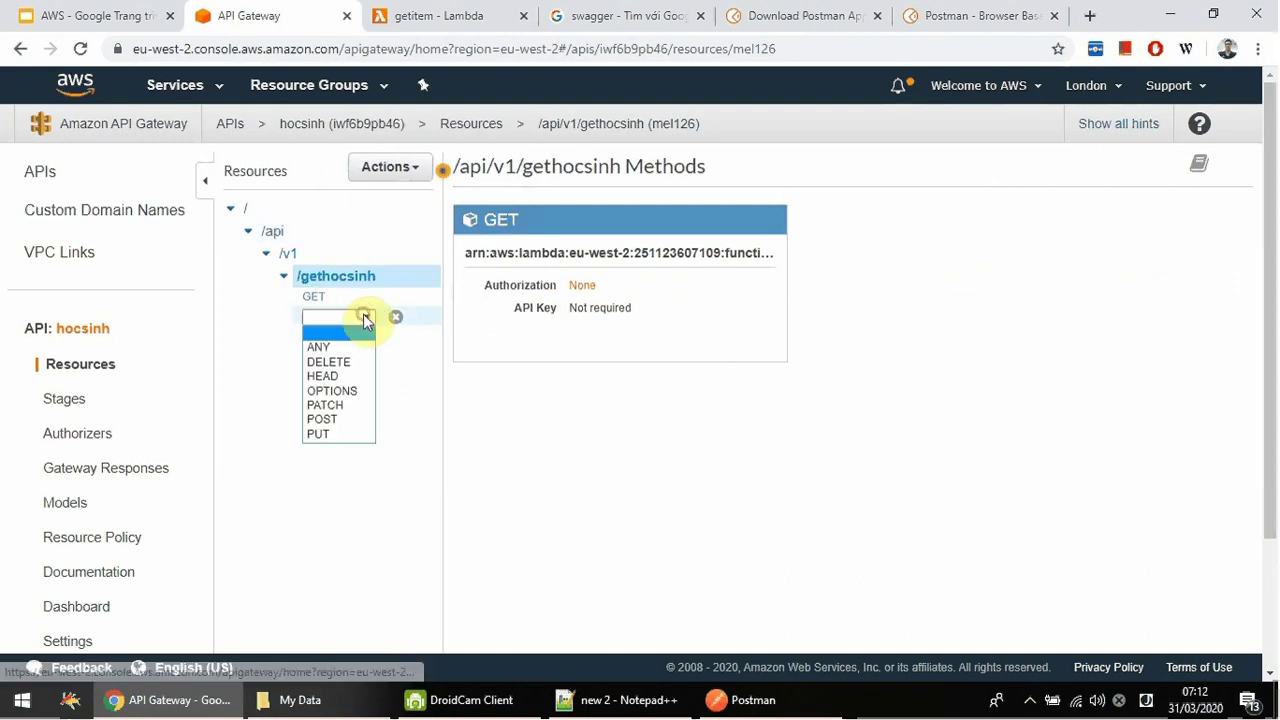
click(328, 419)
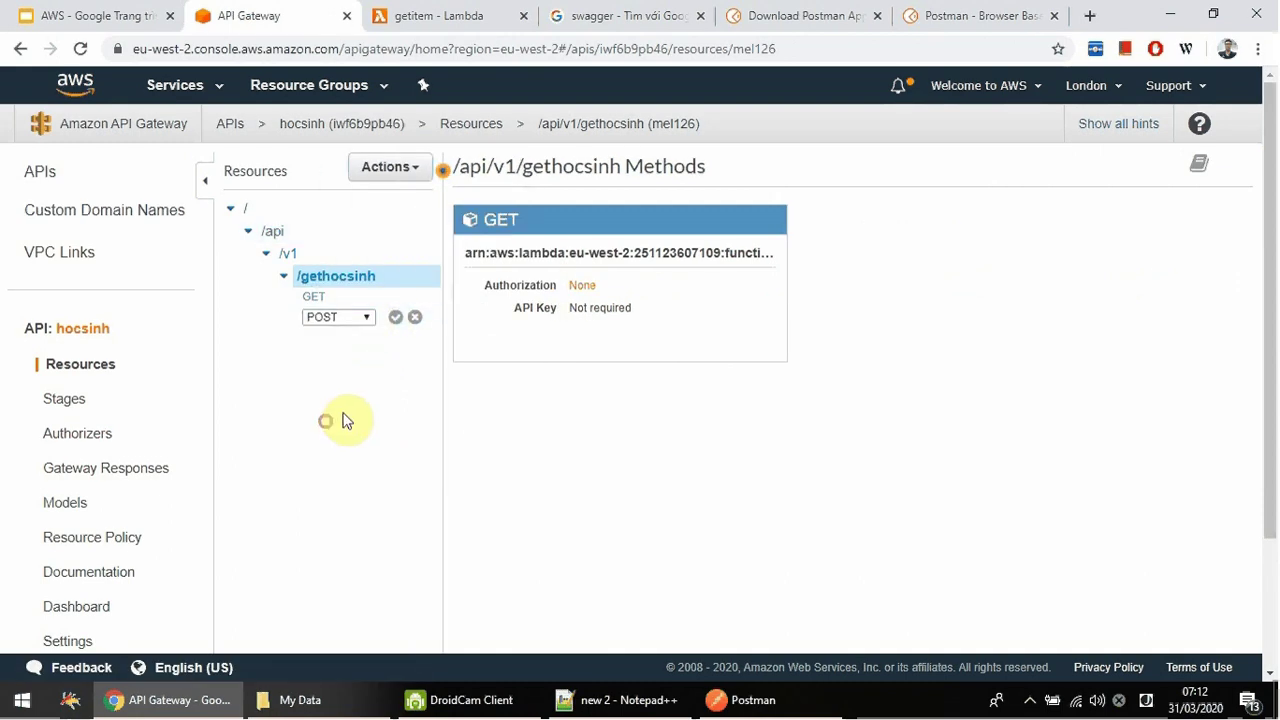
click(398, 325)
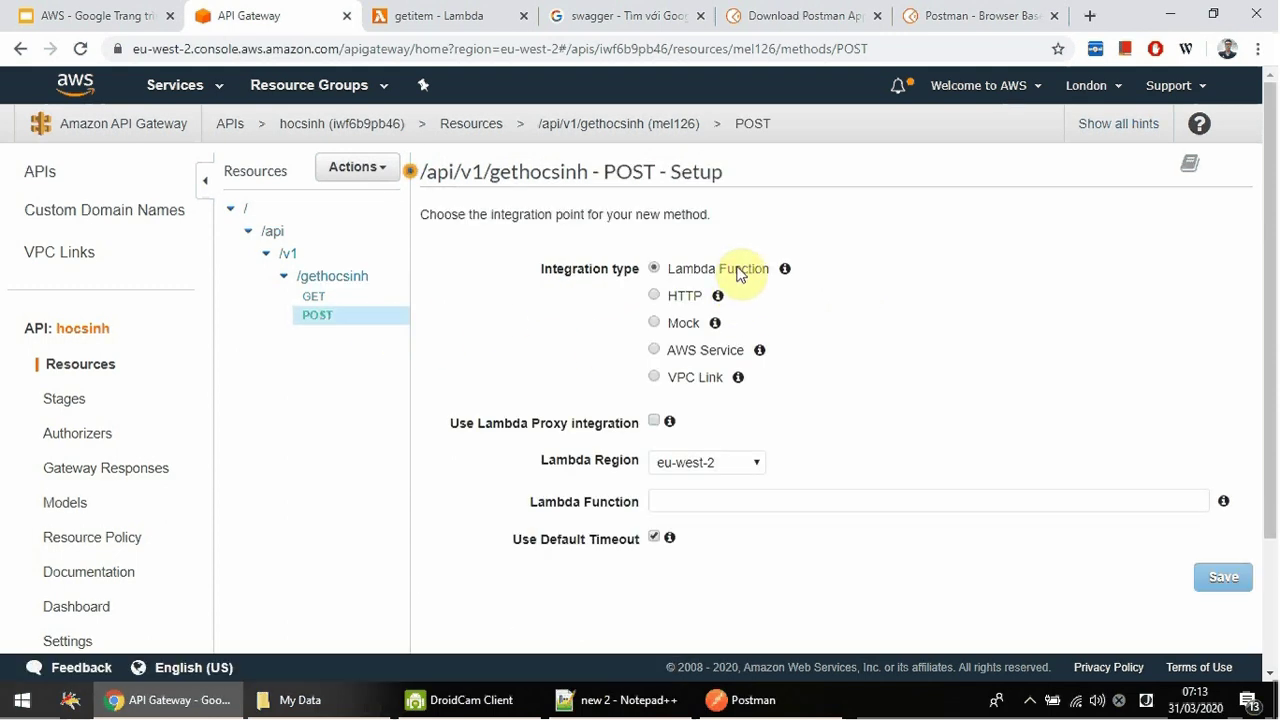
- Integrate the POST method with the getitem Lambda function, save it, and grant API Gateway permission to invoke the function
click(680, 510)
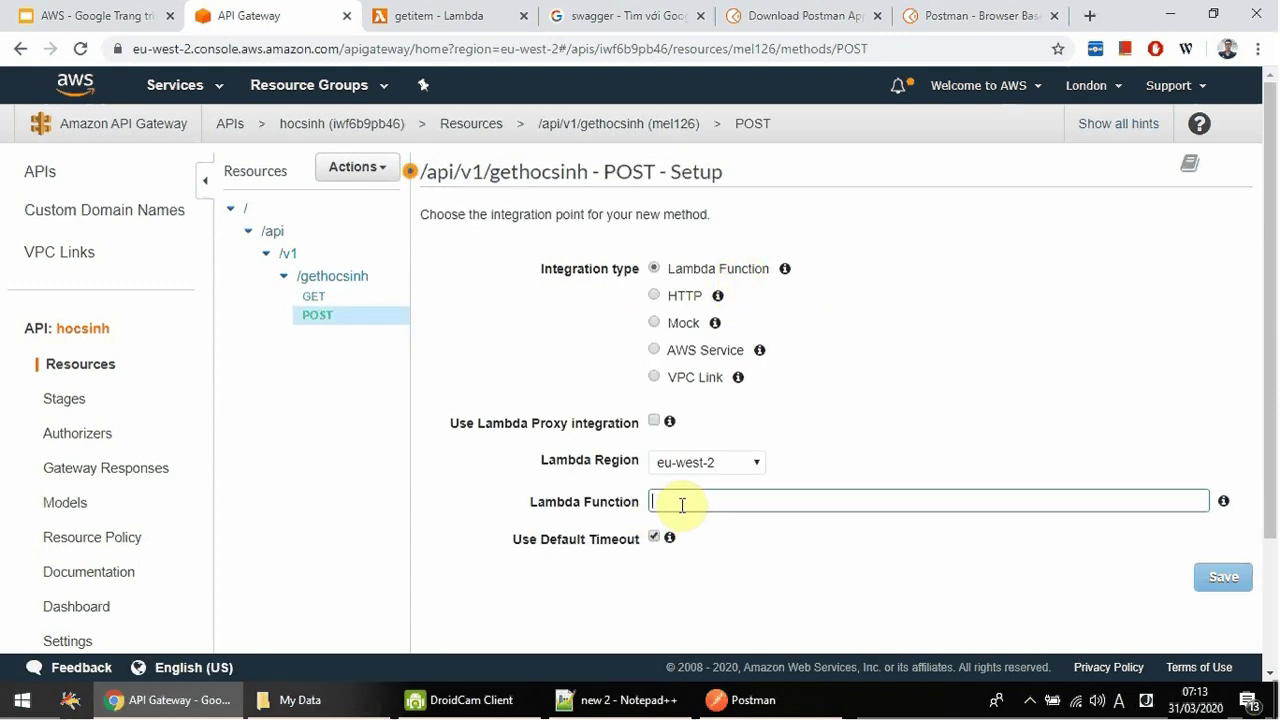
text(get)
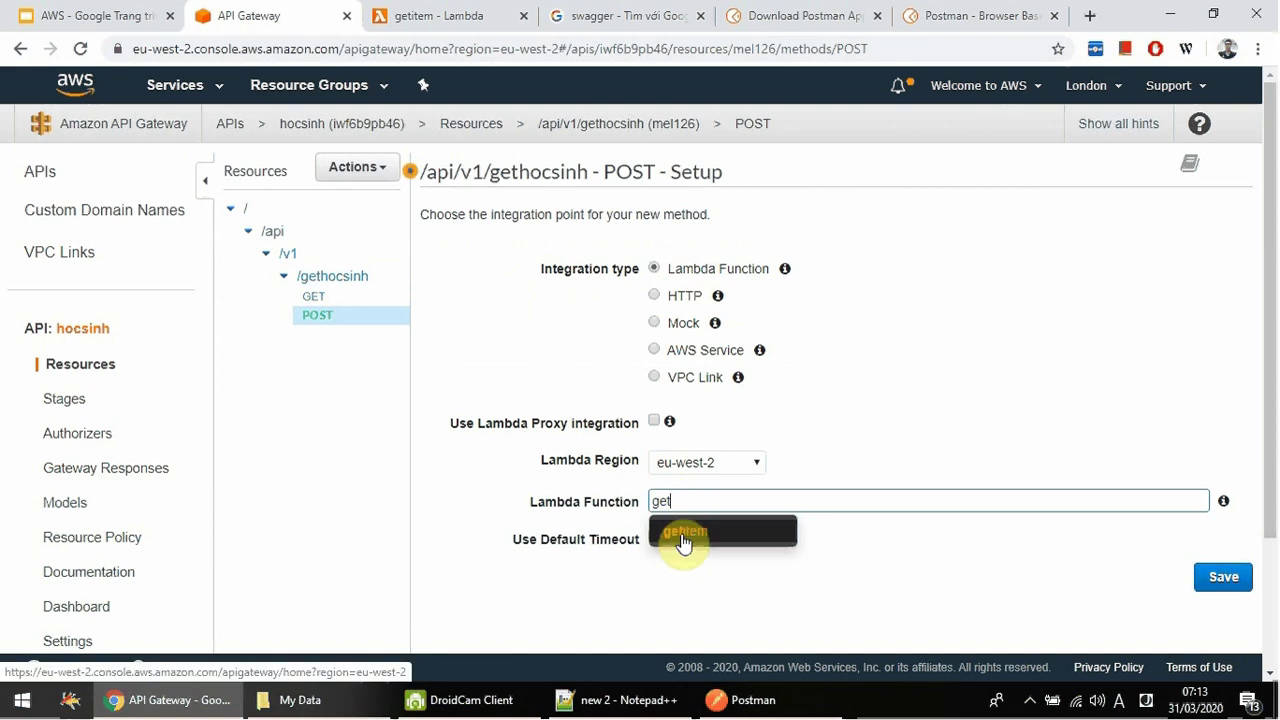
click(684, 541)
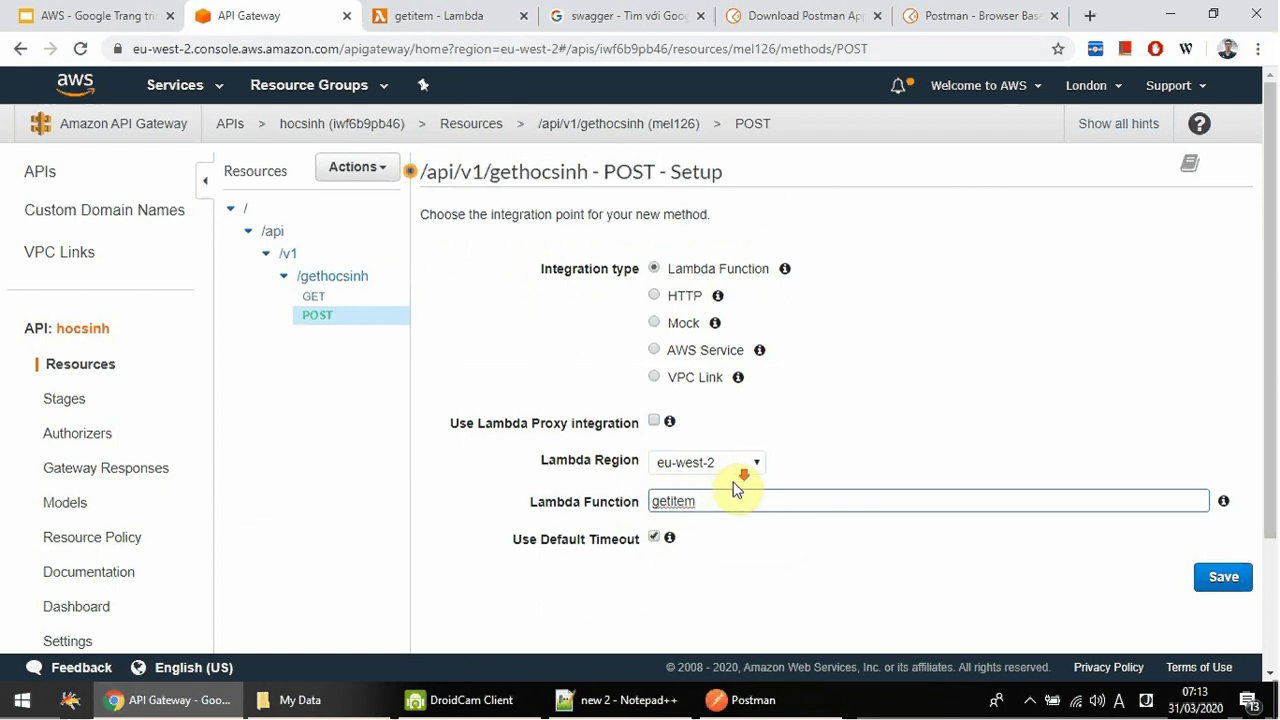
scroll(737, 486, down, 2)
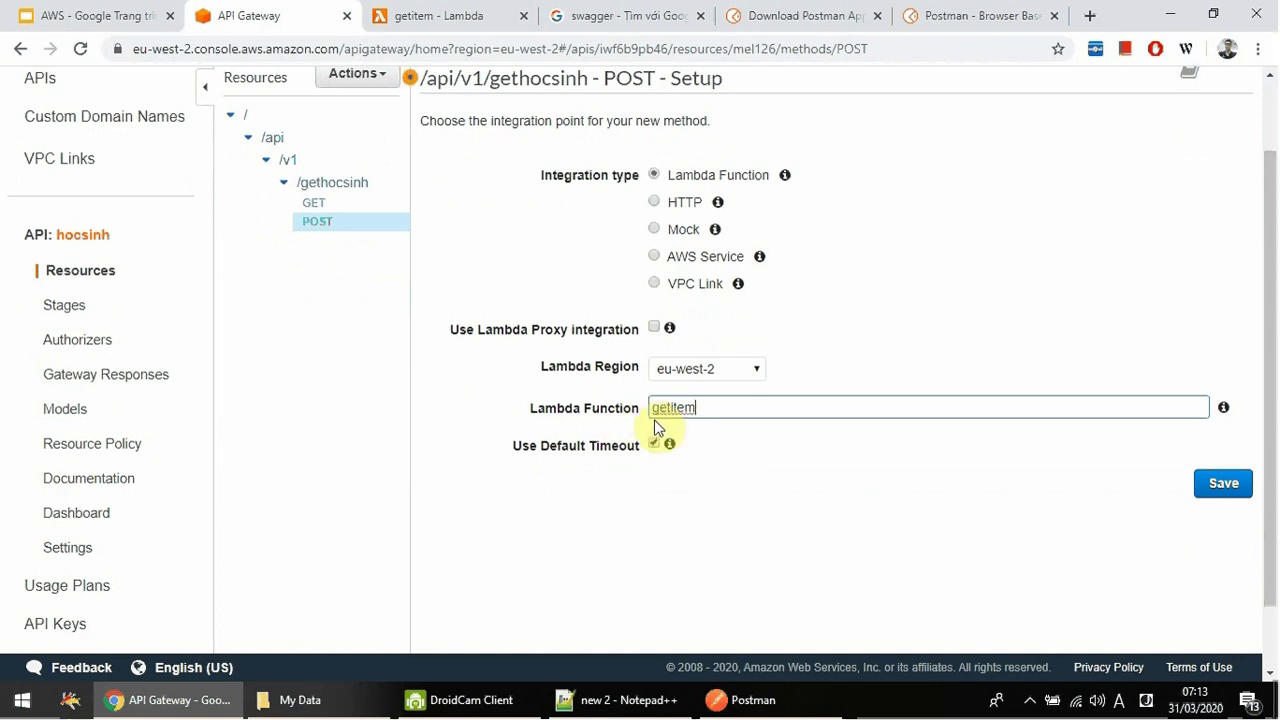
click(1215, 484)
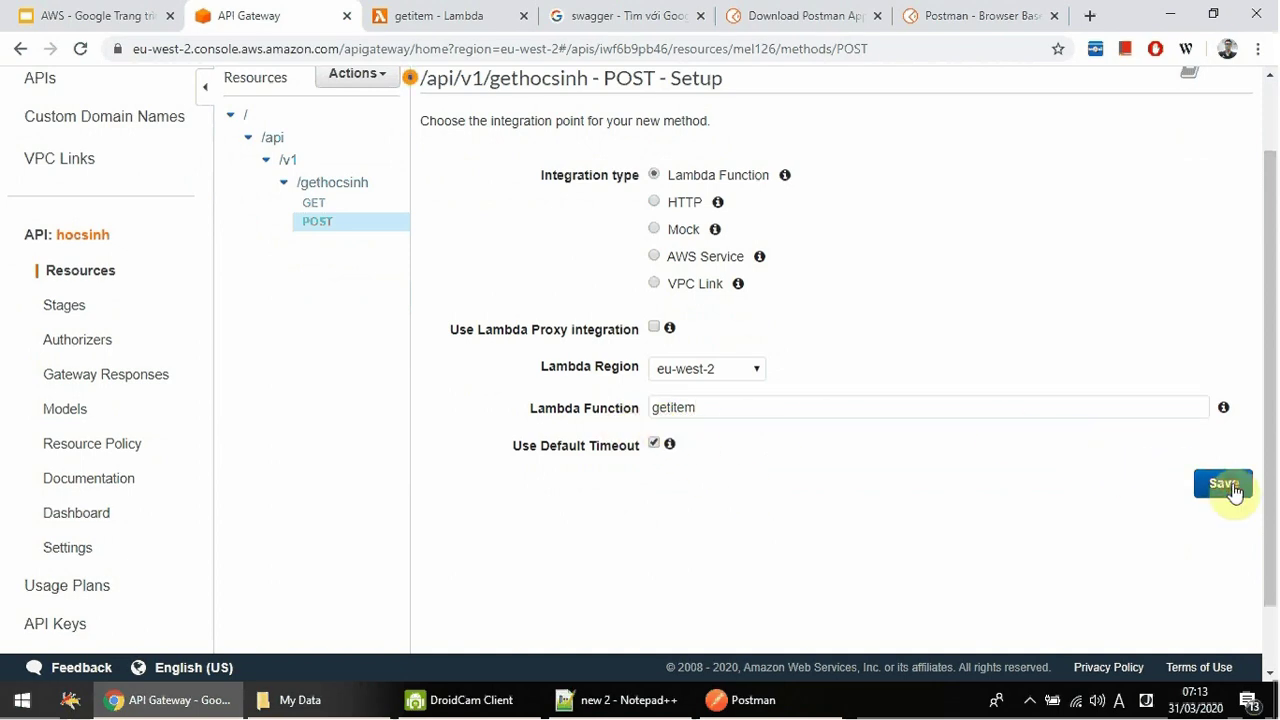
click(1012, 292)
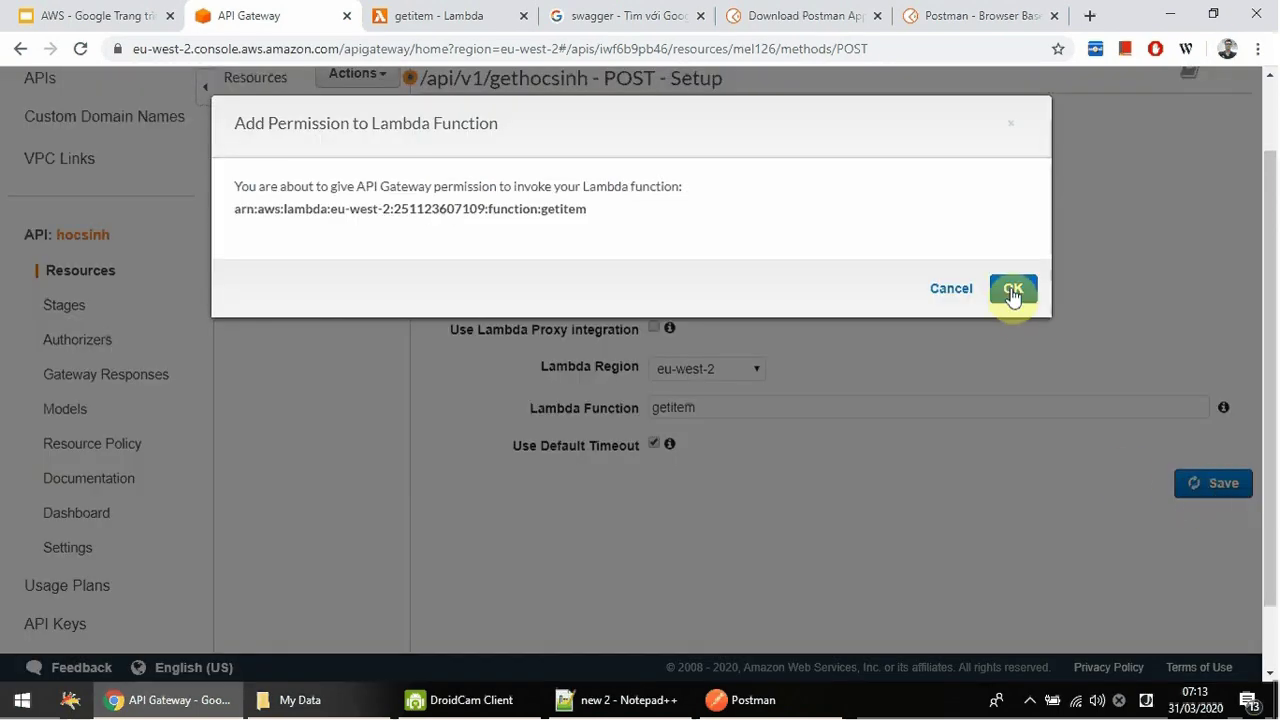
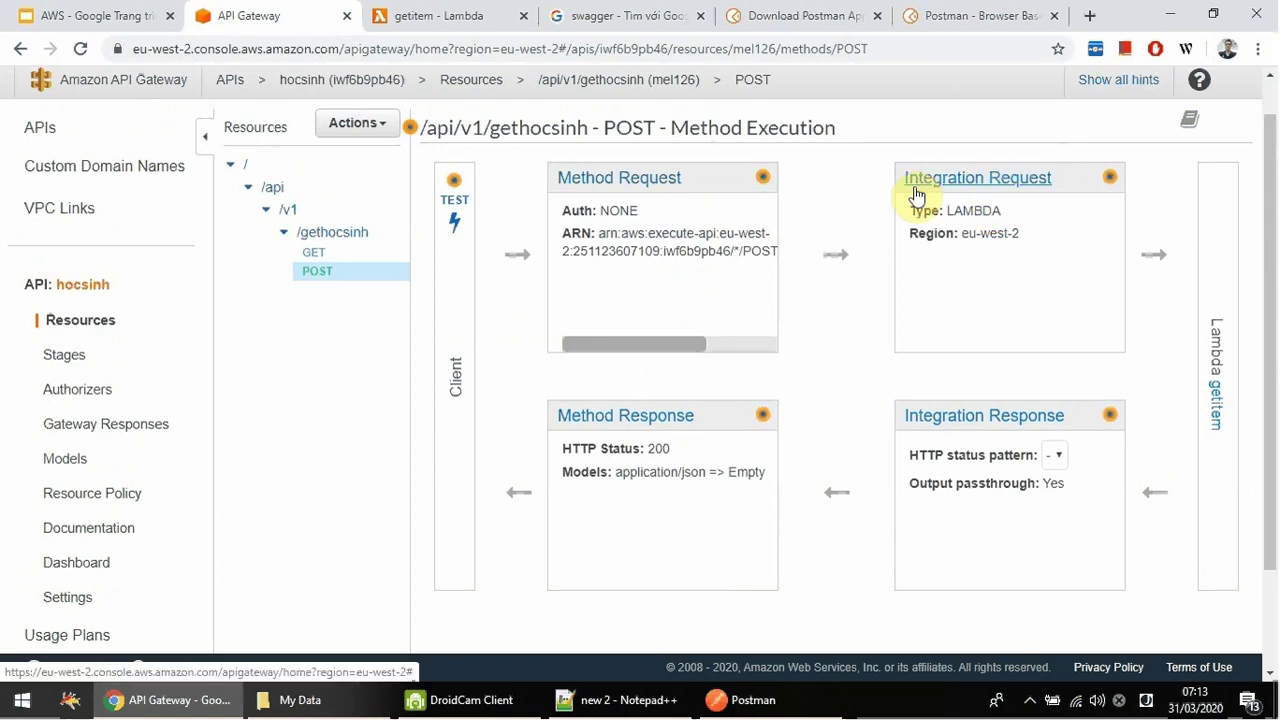
- In the POST method's Integration Request mapping templates, set request body passthrough to "When there are no templates defined (recommended)"
click(1003, 190)
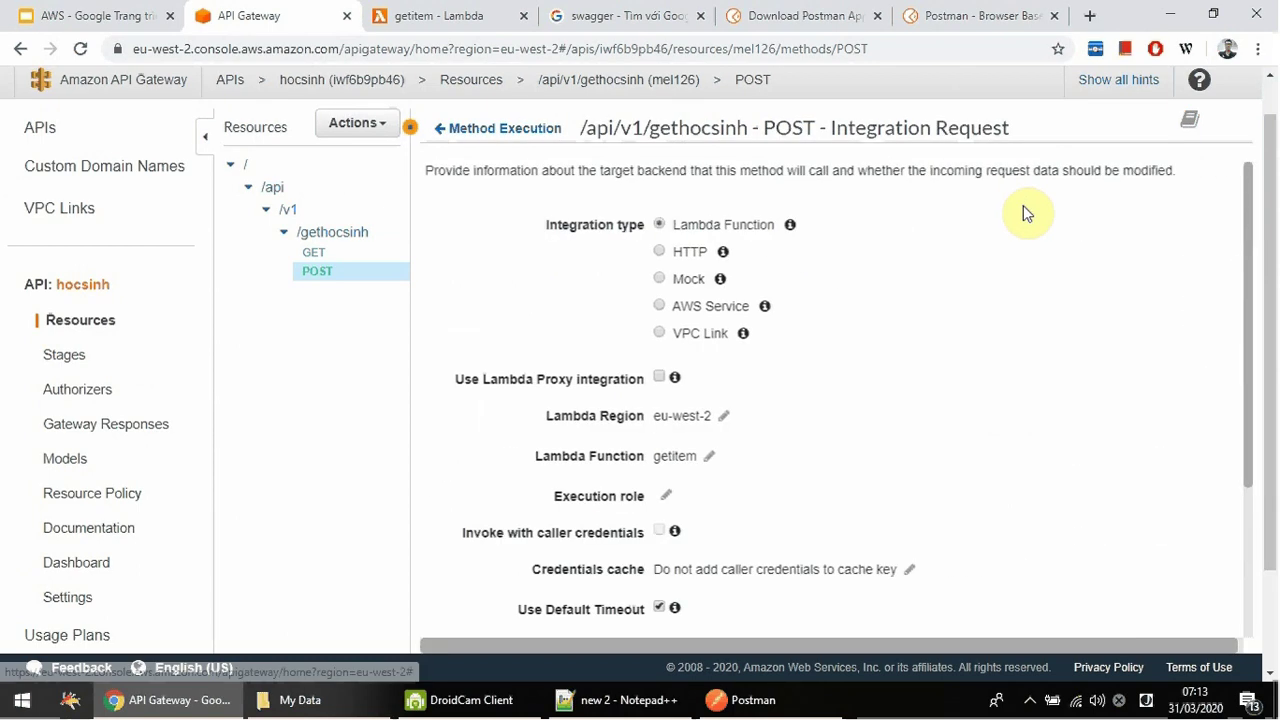
scroll(840, 291, down, 1)
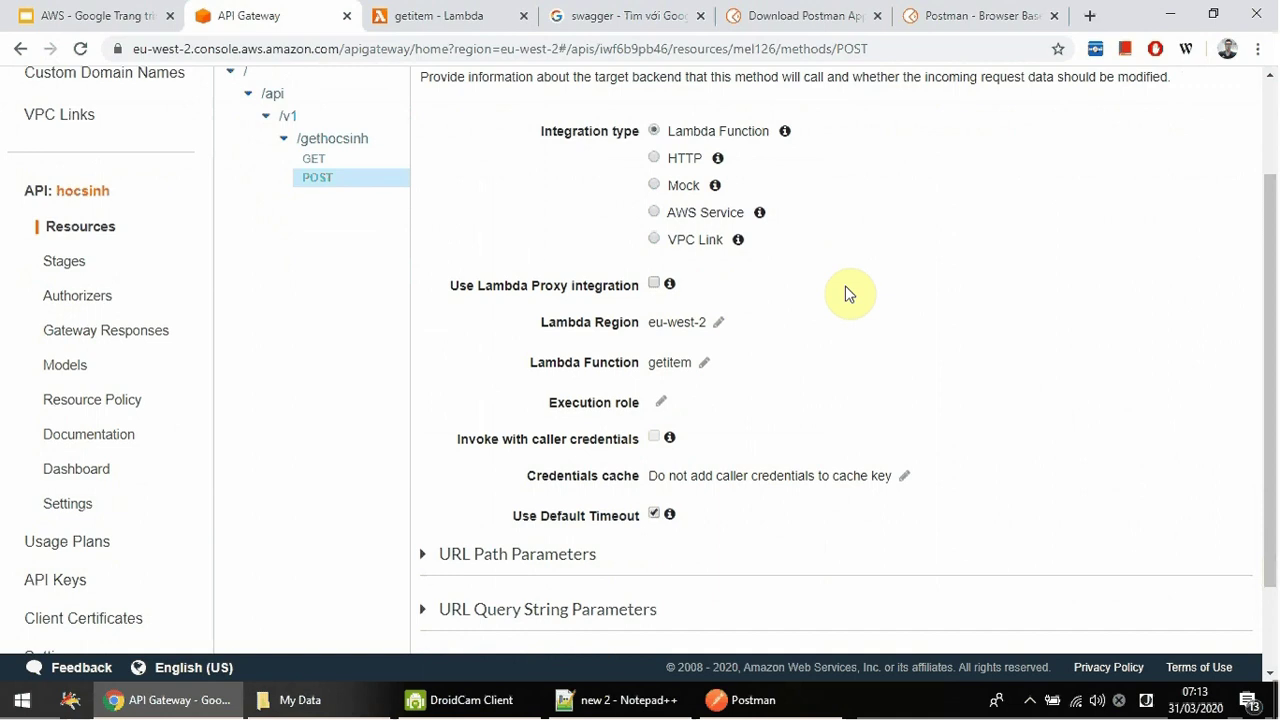
scroll(789, 577, down, 1)
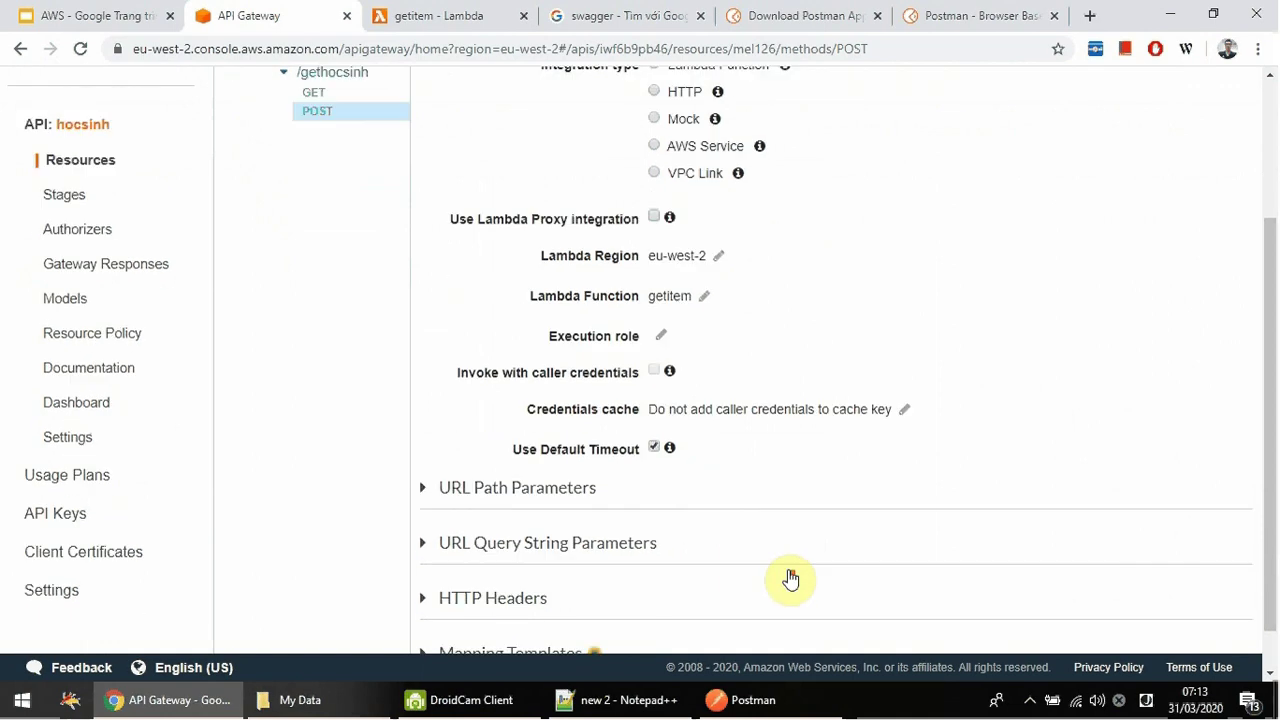
scroll(629, 603, up, 1)
scroll(480, 620, down, 1)
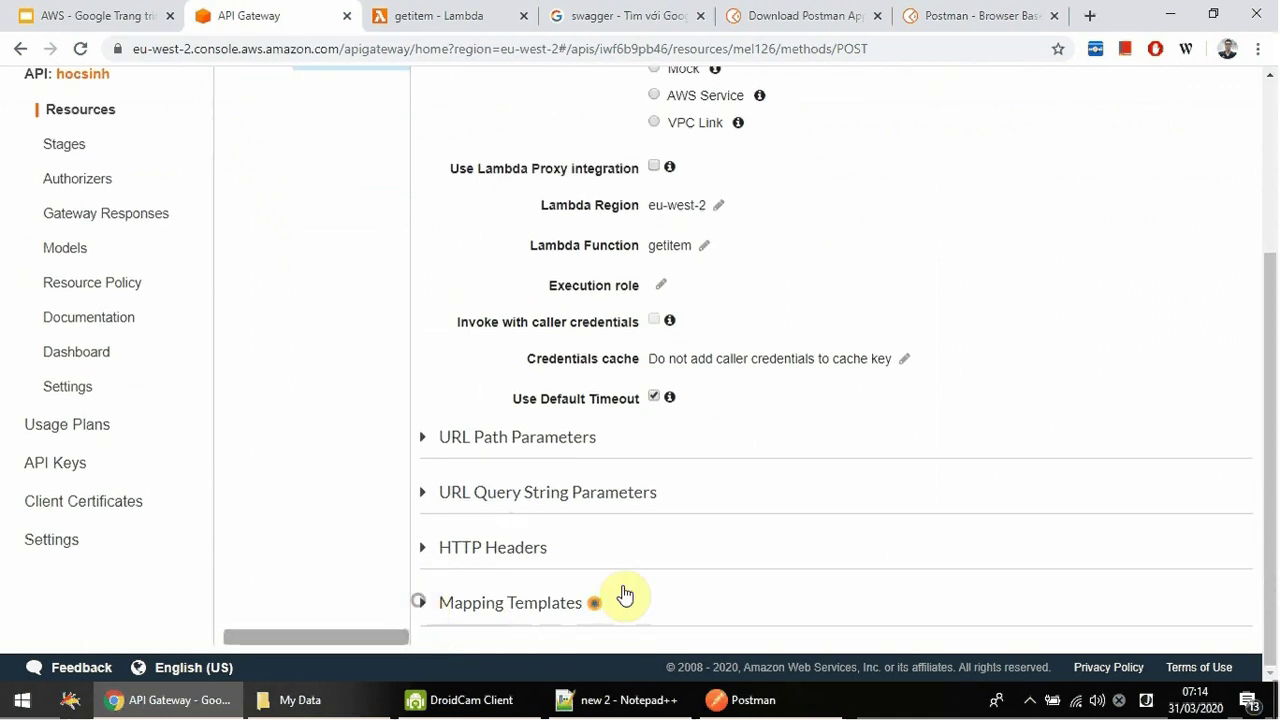
scroll(700, 575, up, 1)
scroll(790, 540, down, 1)
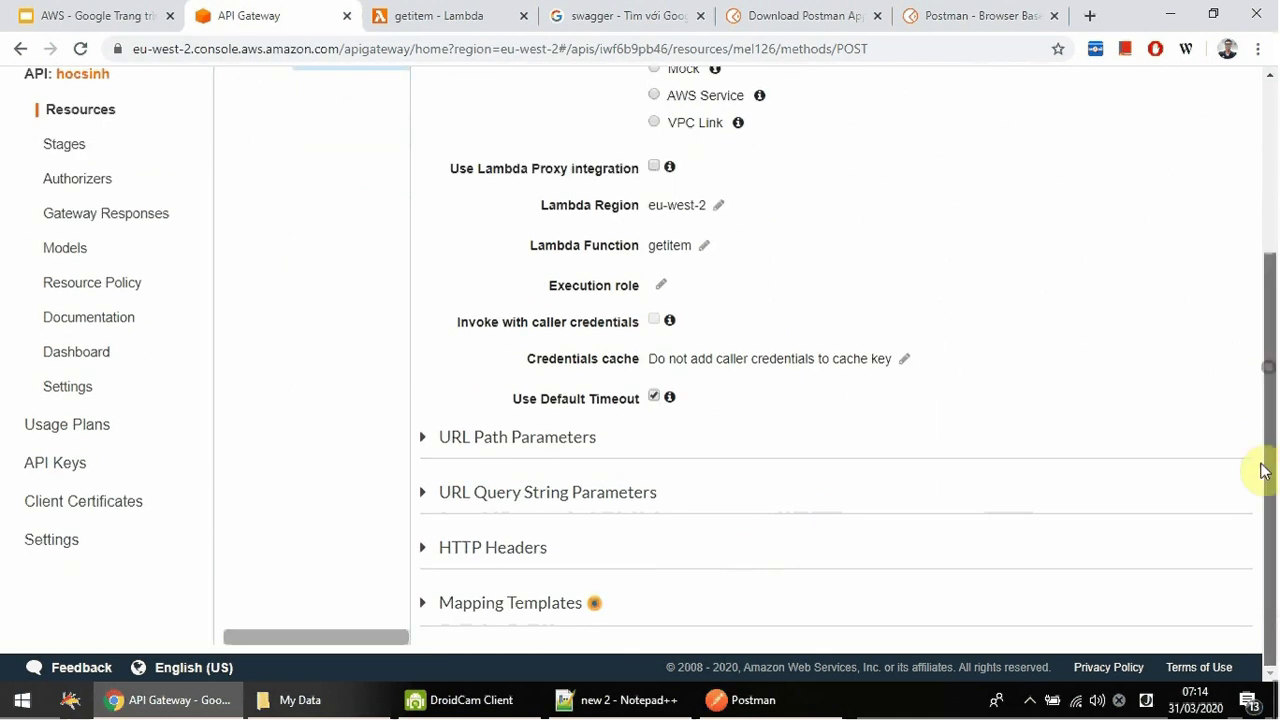
click(424, 605)
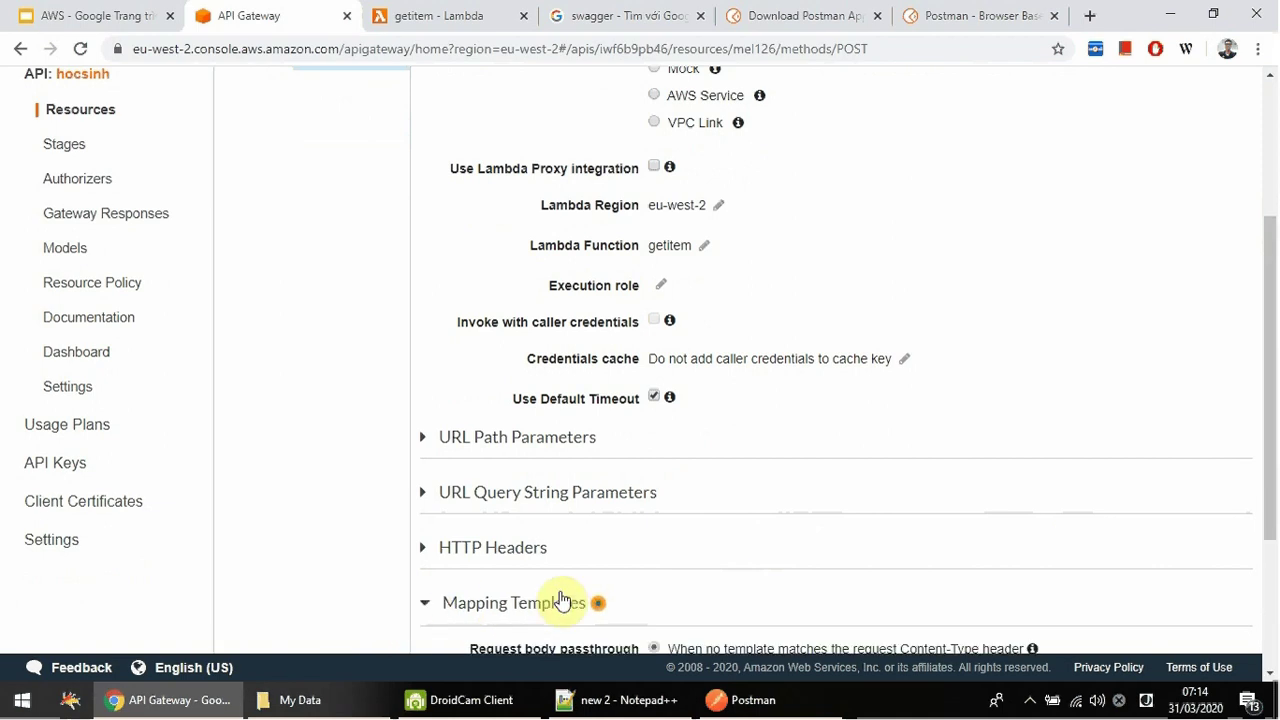
scroll(600, 580, down, 2)
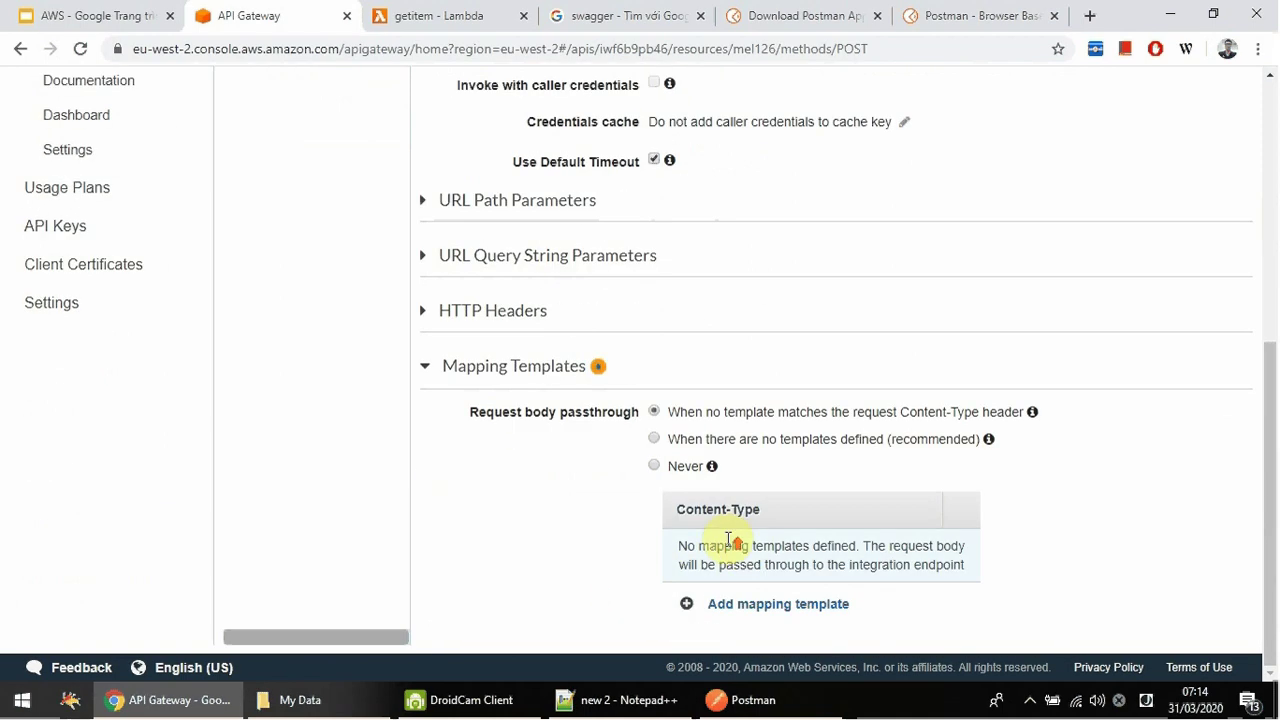
click(654, 439)
scroll(860, 560, up, 1)
scroll(900, 580, down, 1)
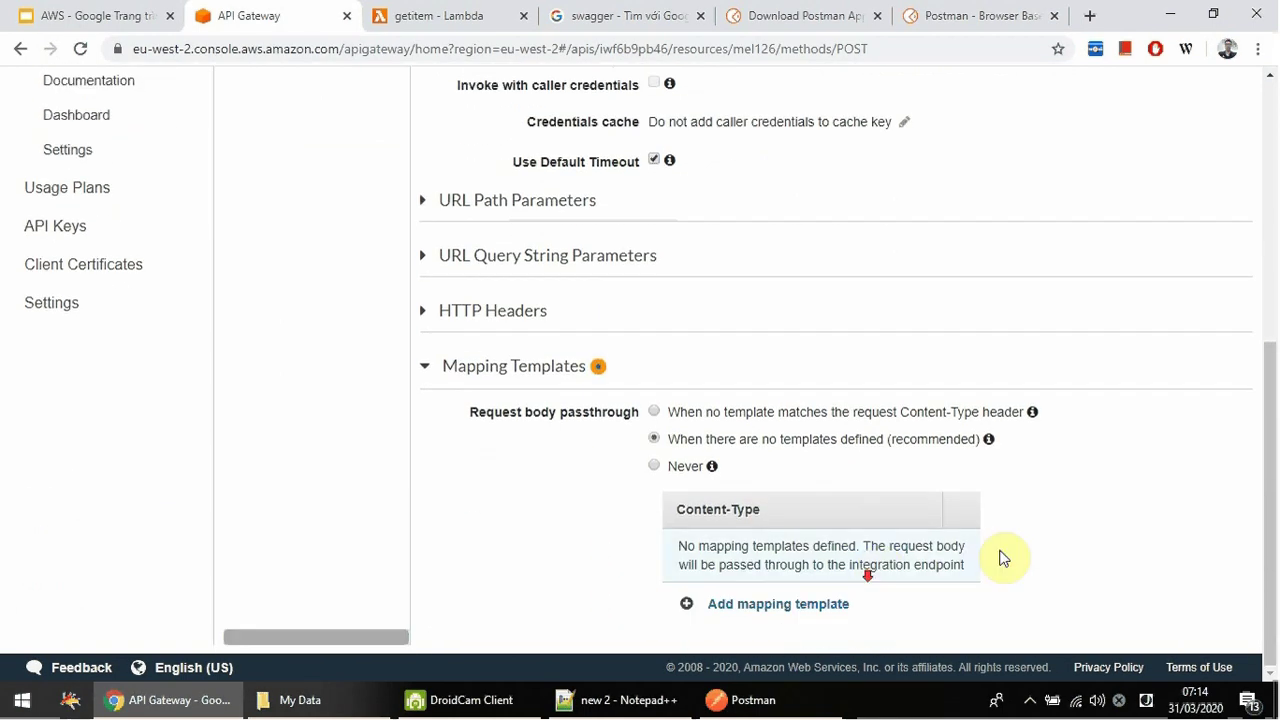
- Add a mapping template with content type application/json to the POST integration request
click(779, 610)
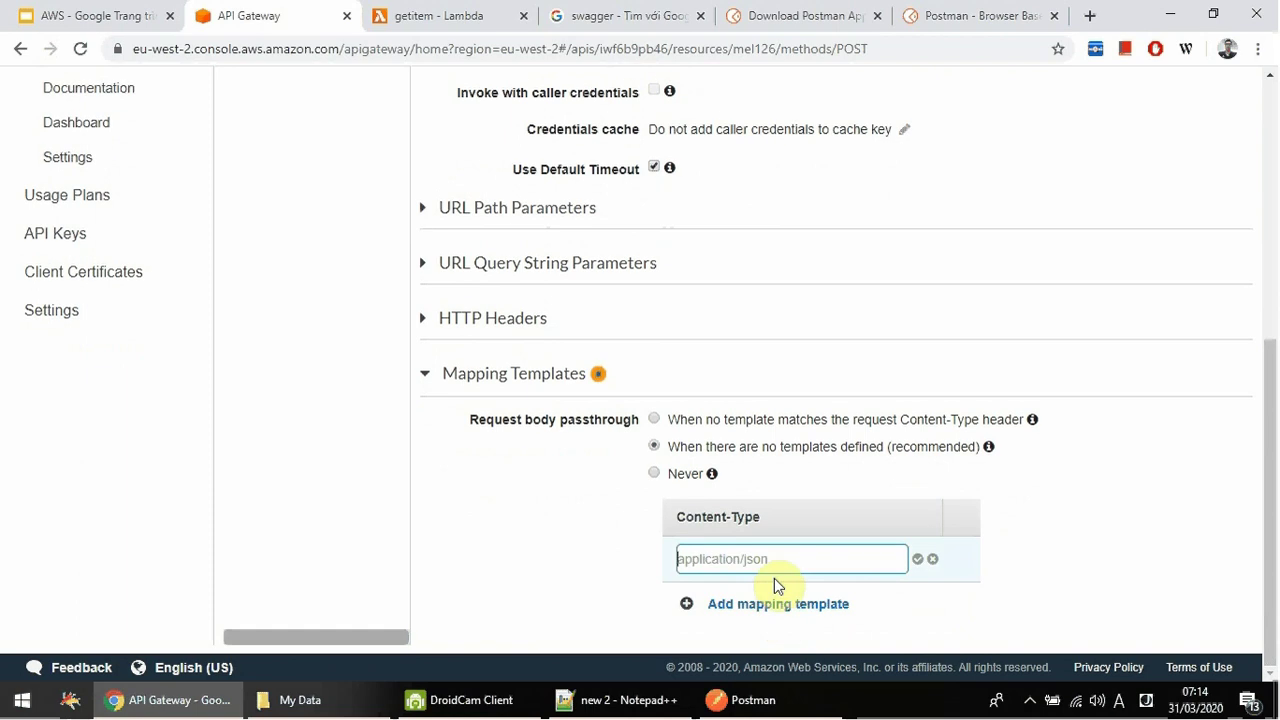
text(app)
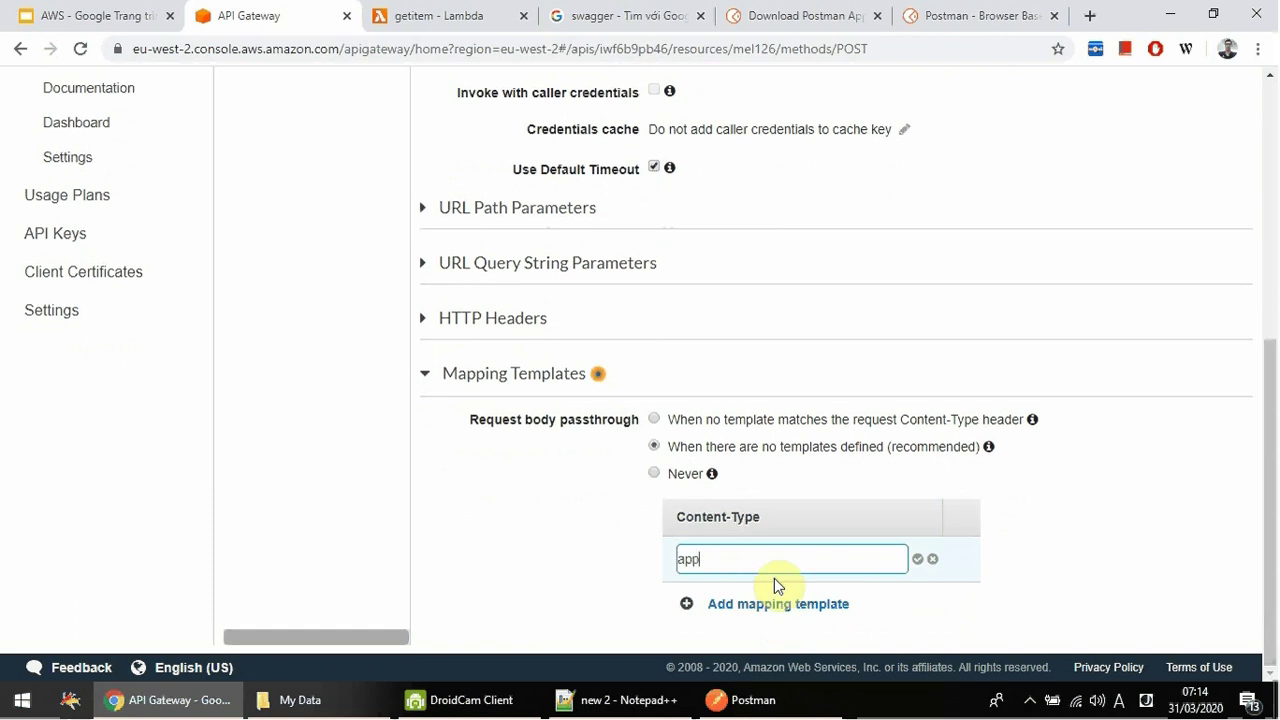
text(lication/json)
click(915, 562)
- Generate the application/json template from Method Request passthrough and review the generated mapping code
scroll(1009, 371, down, 3)
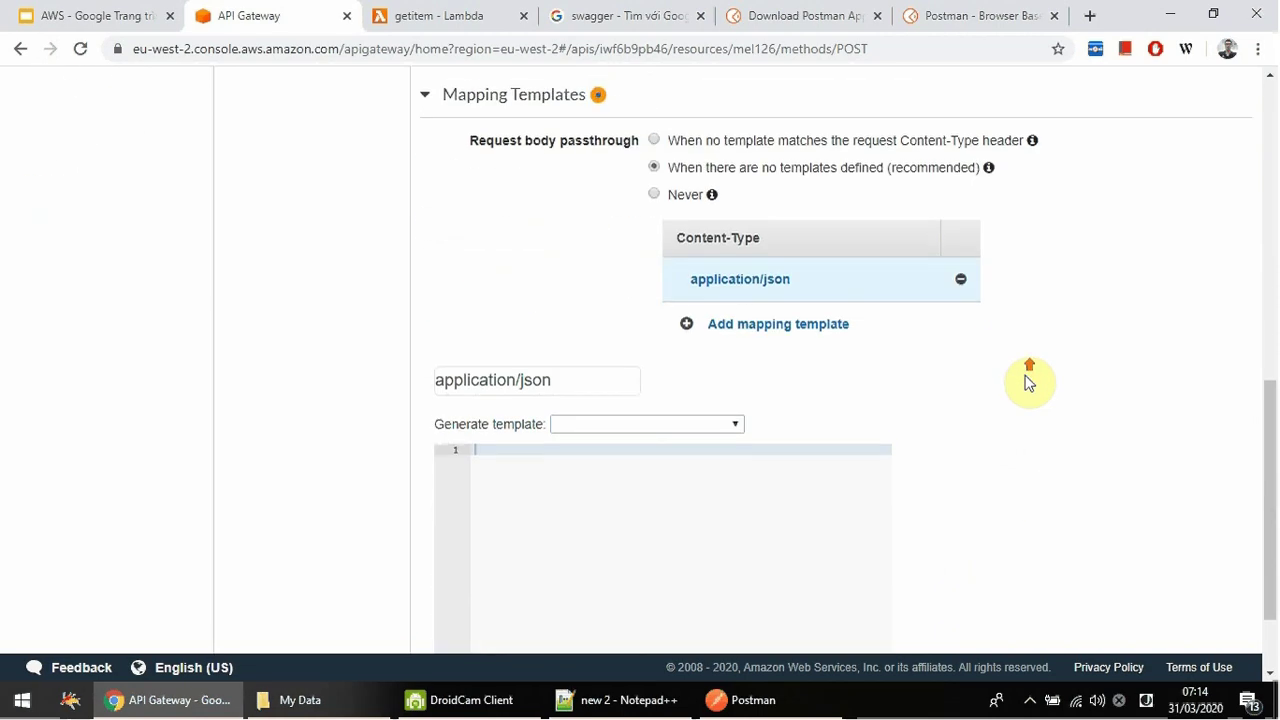
click(728, 416)
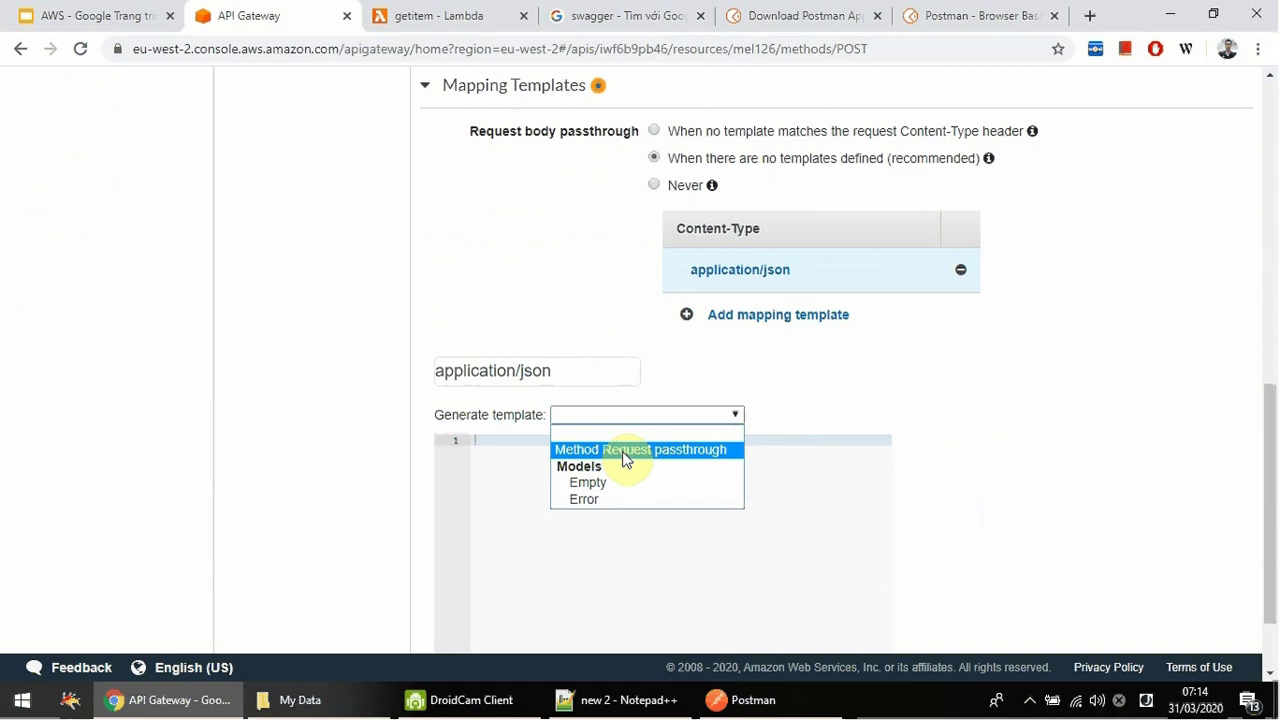
click(651, 451)
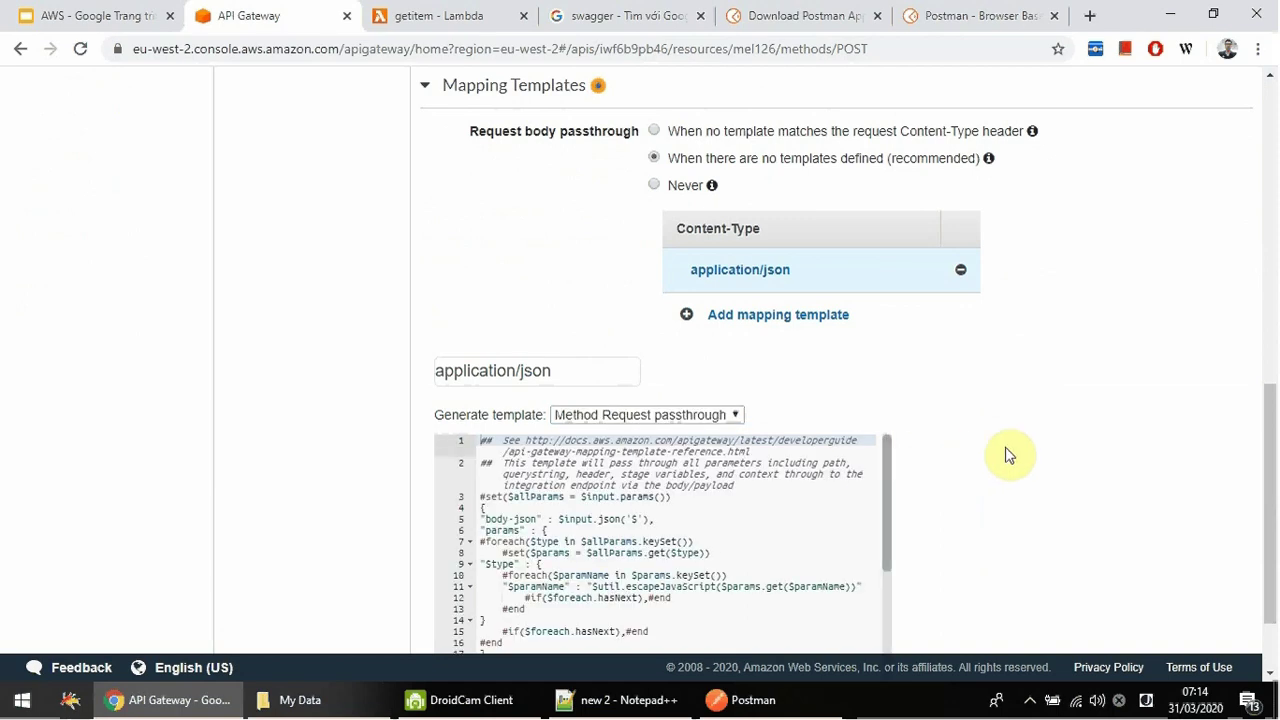
scroll(1020, 457, down, 1)
drag(480, 434, 537, 480)
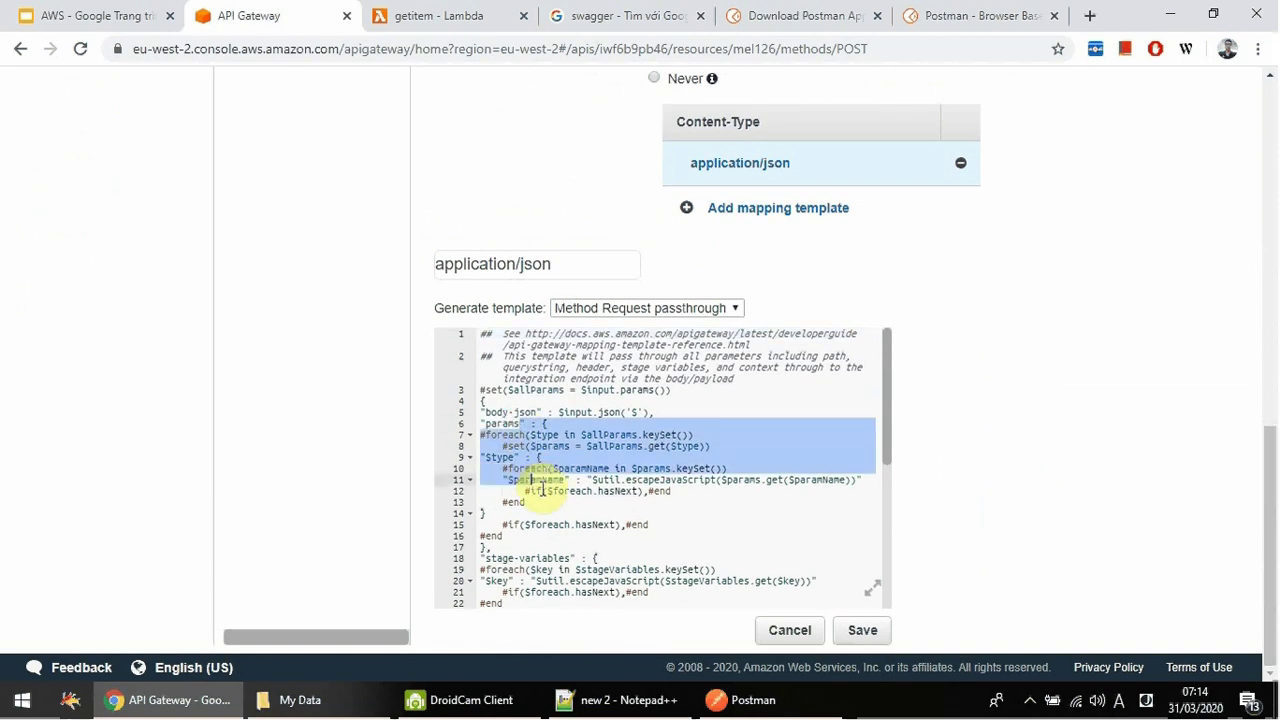
scroll(766, 463, down, 2)
scroll(787, 456, down, 2)
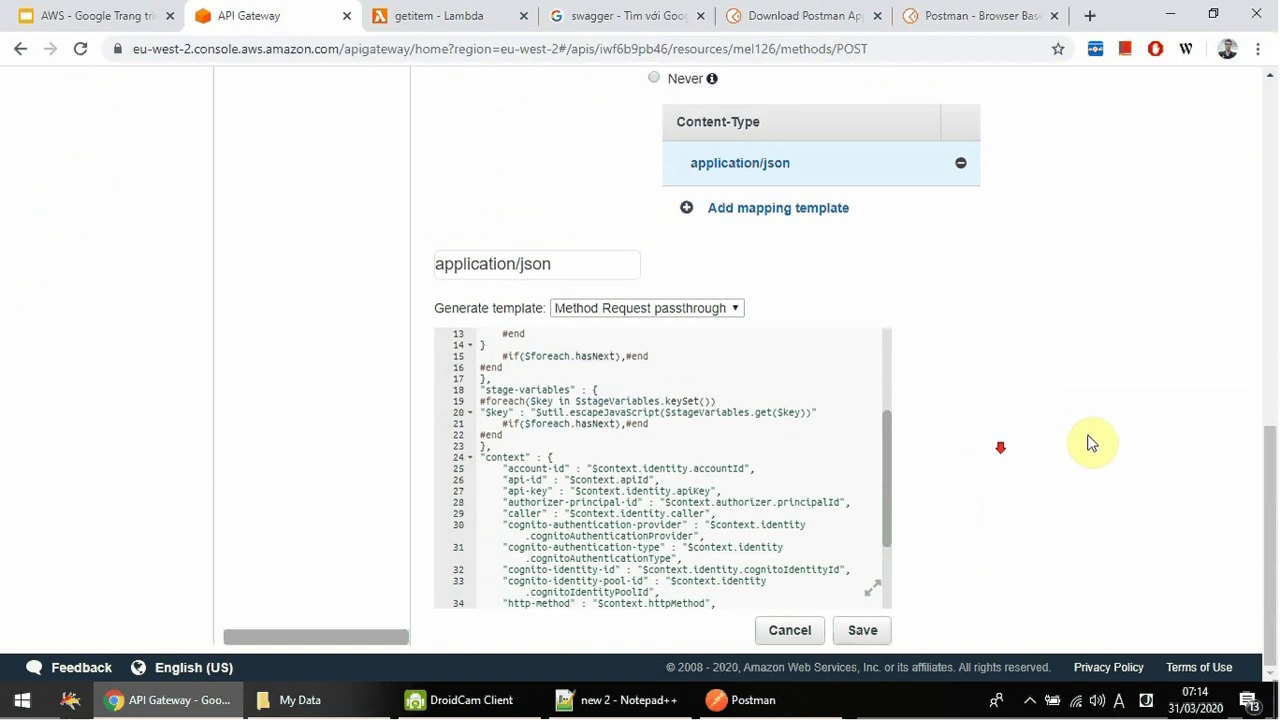
- Save the application/json mapping template and return to the POST method's execution overview
click(863, 631)
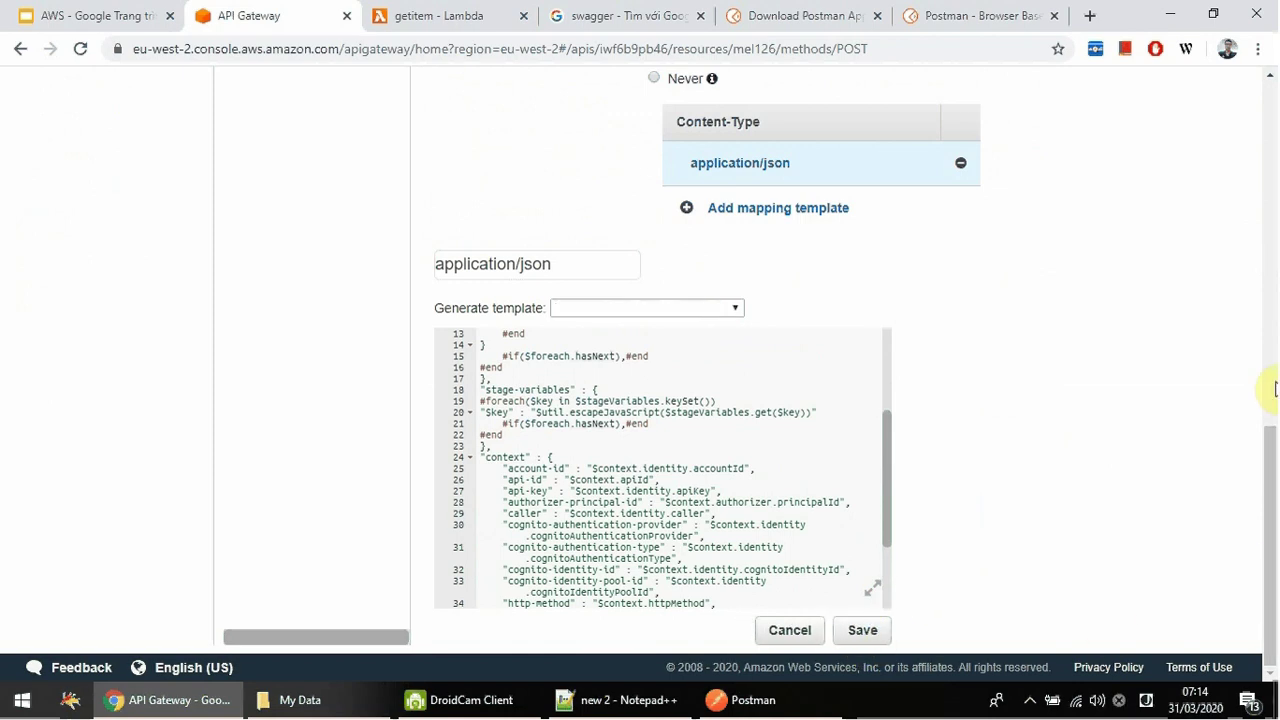
scroll(1200, 391, up, 10)
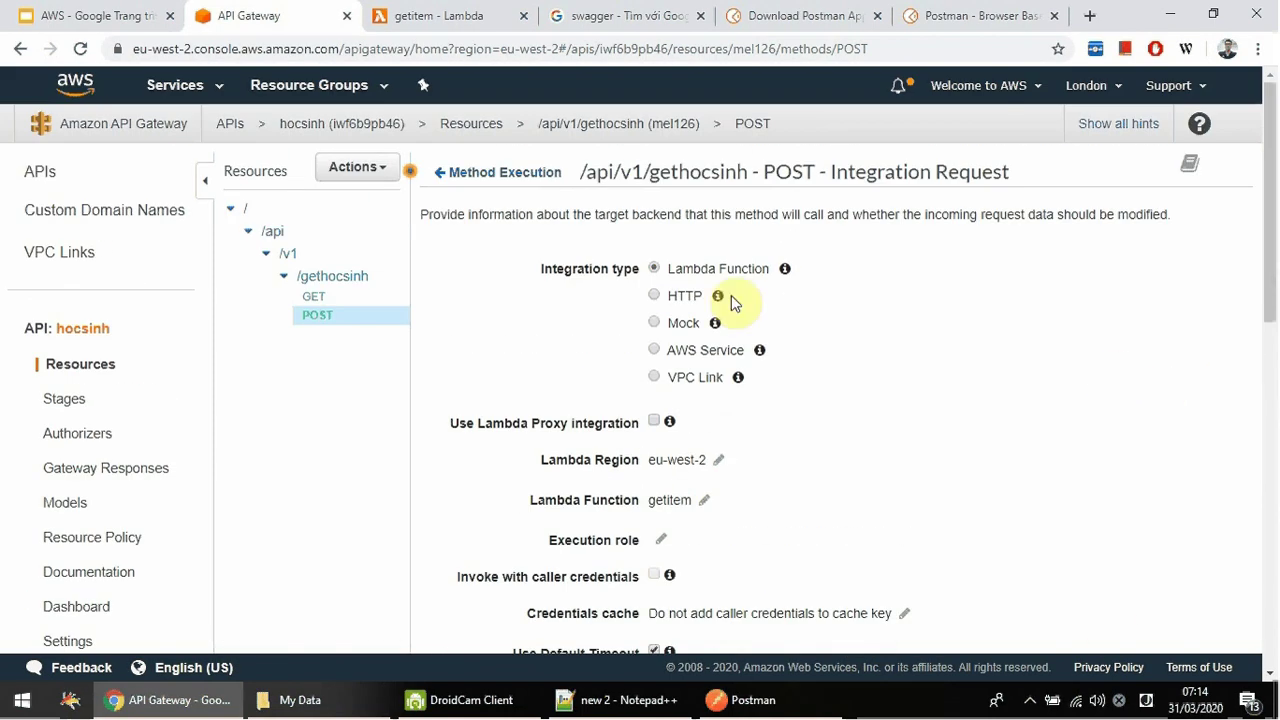
click(441, 173)
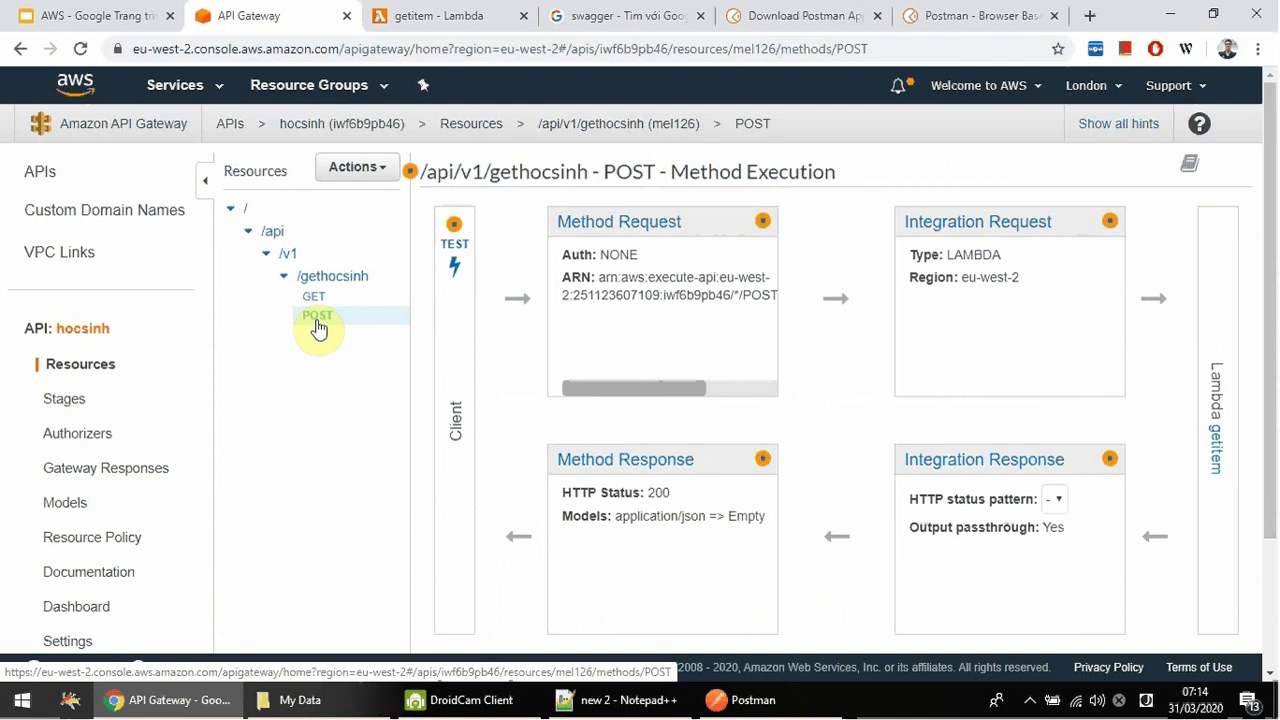
click(745, 700)
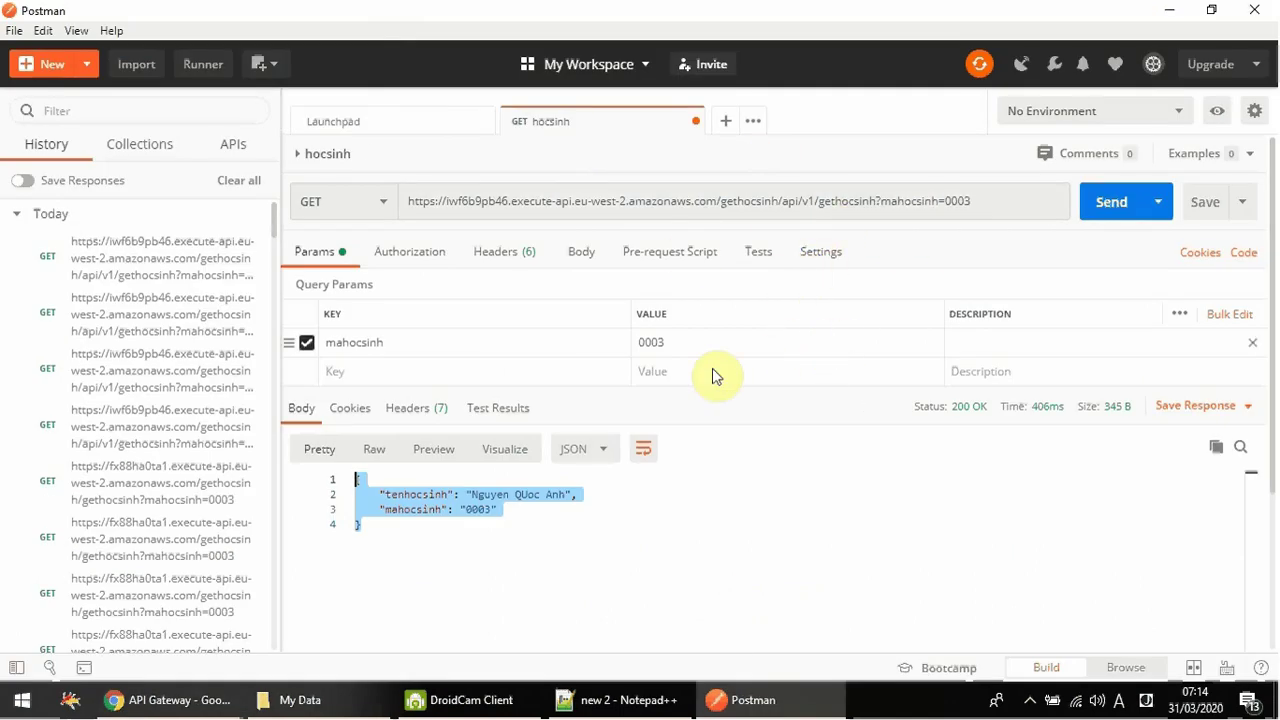
click(168, 700)
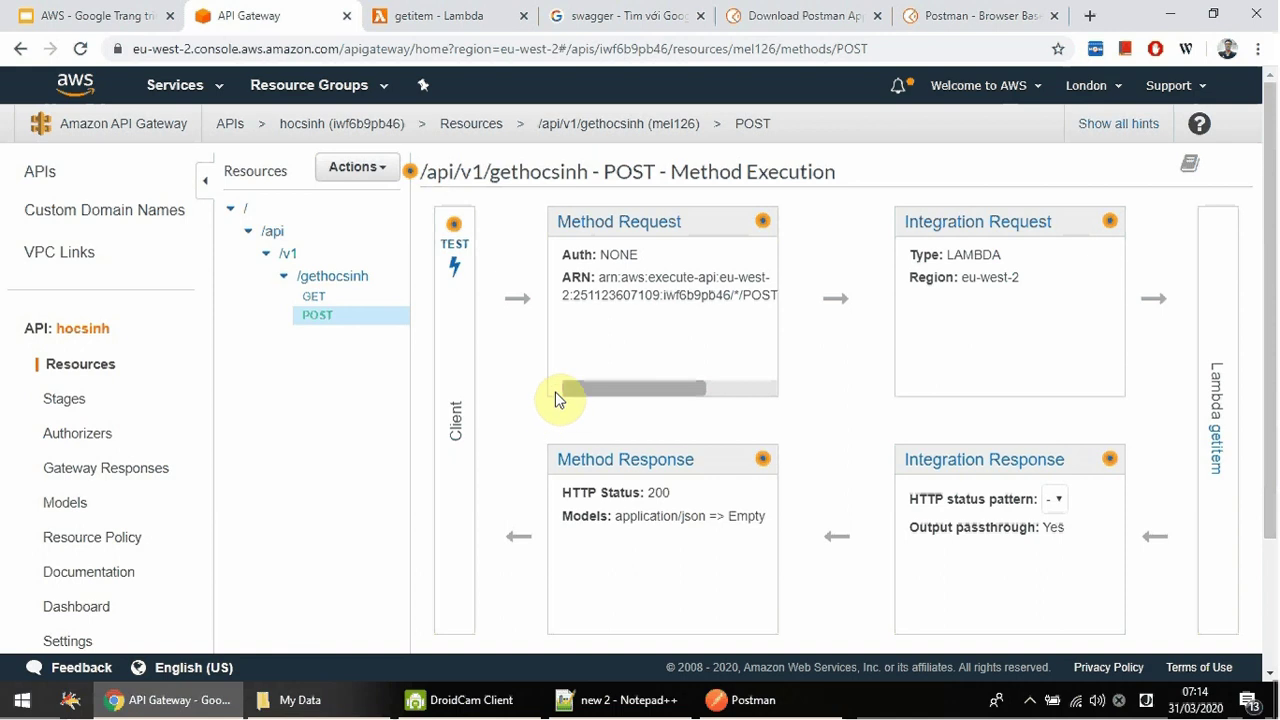
- Deploy the hocsinh API to a new stage named posthocsinh, leaving both descriptions empty
click(385, 172)
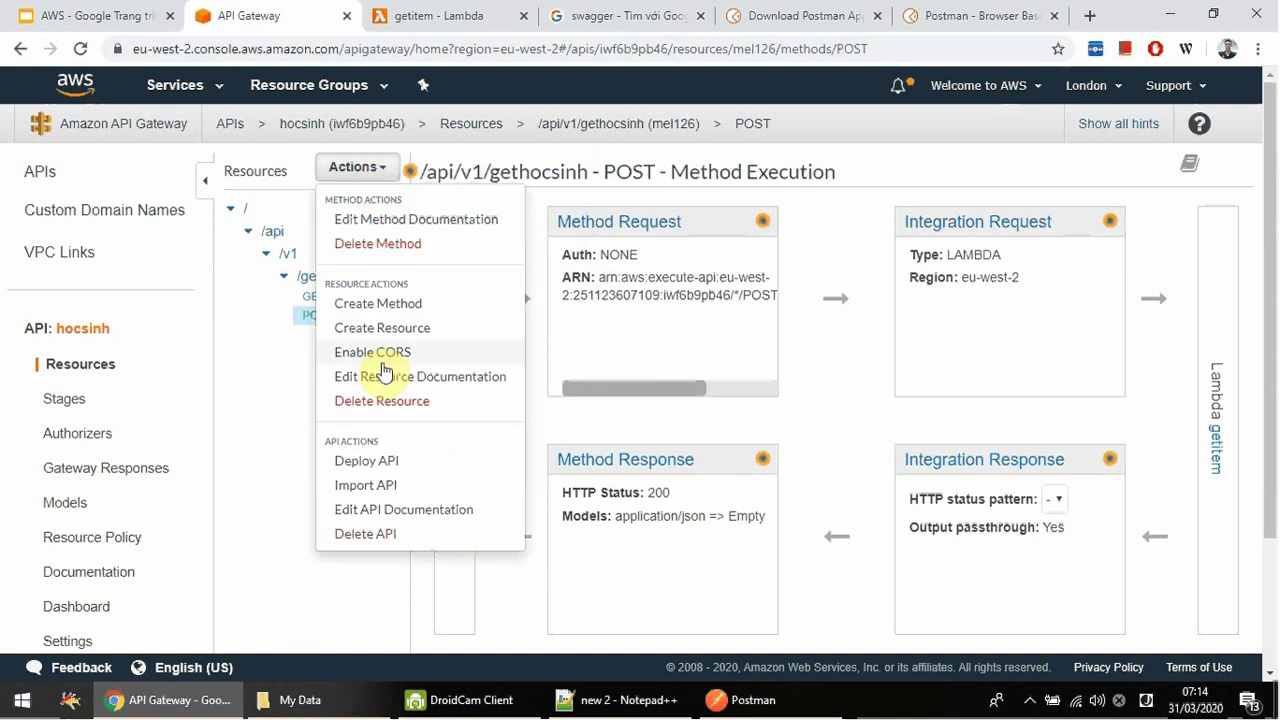
click(378, 462)
click(802, 250)
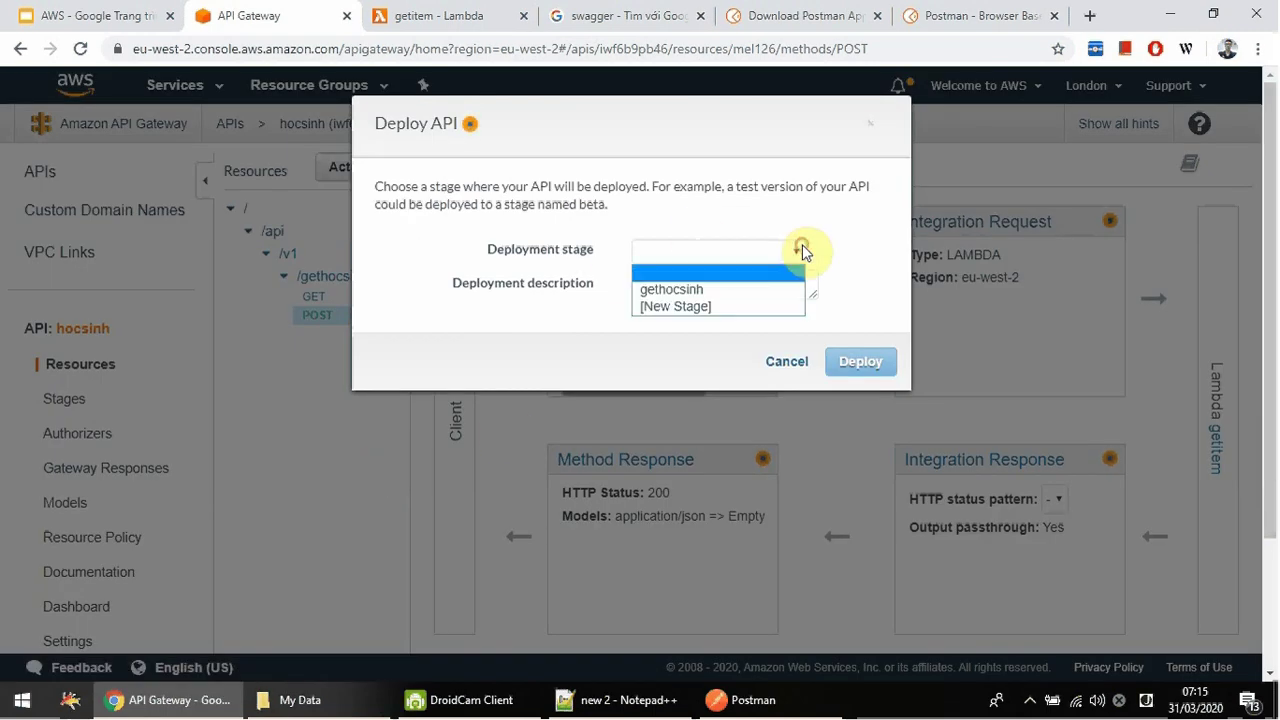
click(714, 305)
click(693, 285)
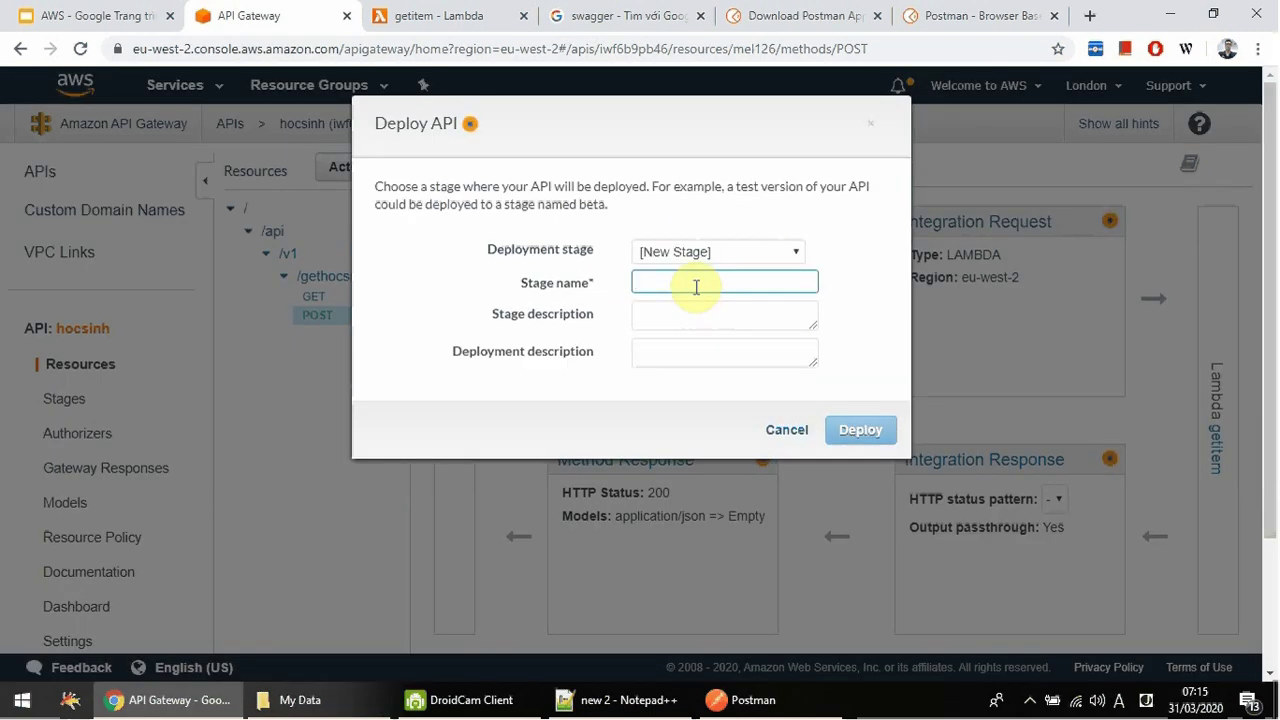
text(posthocsinh)
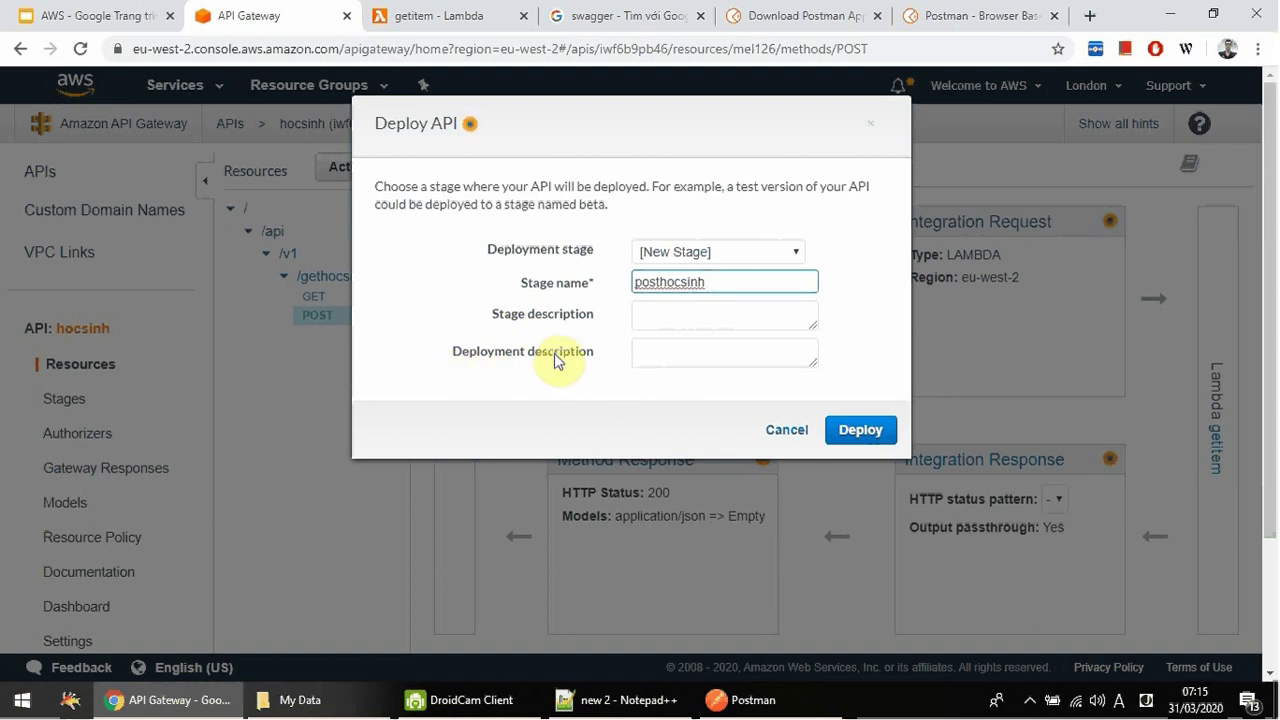
click(558, 320)
click(737, 350)
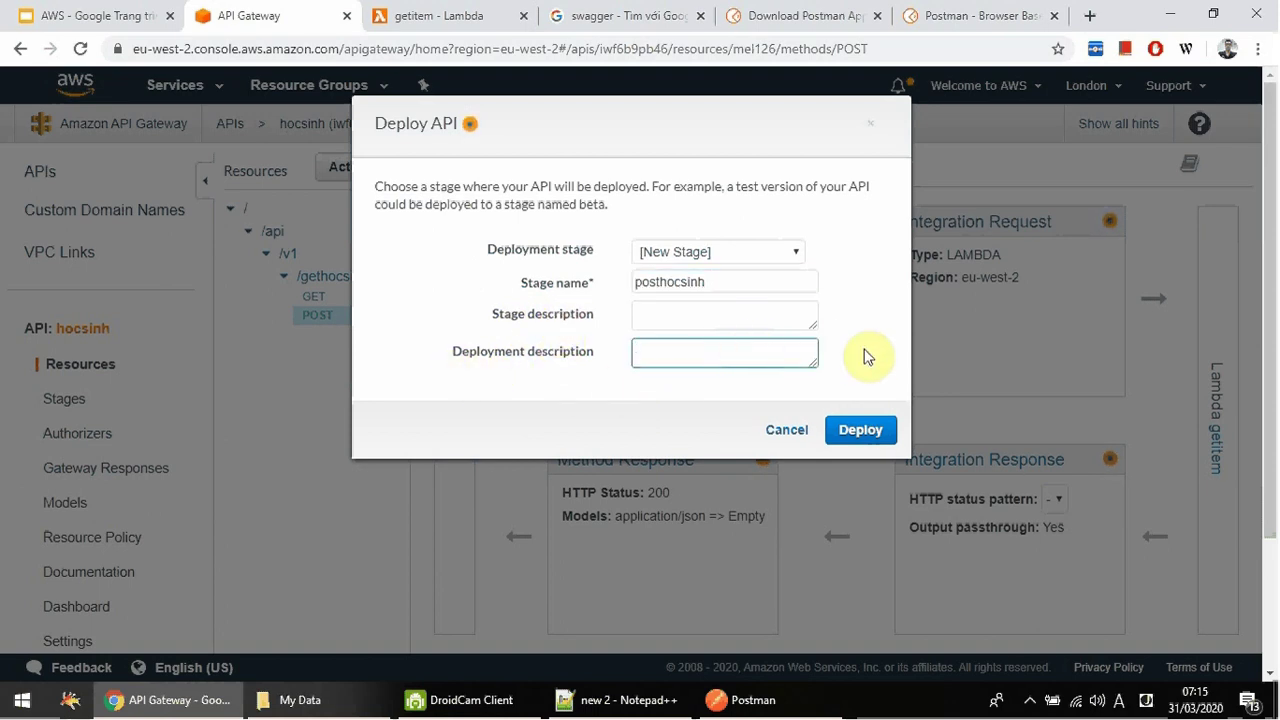
click(862, 440)
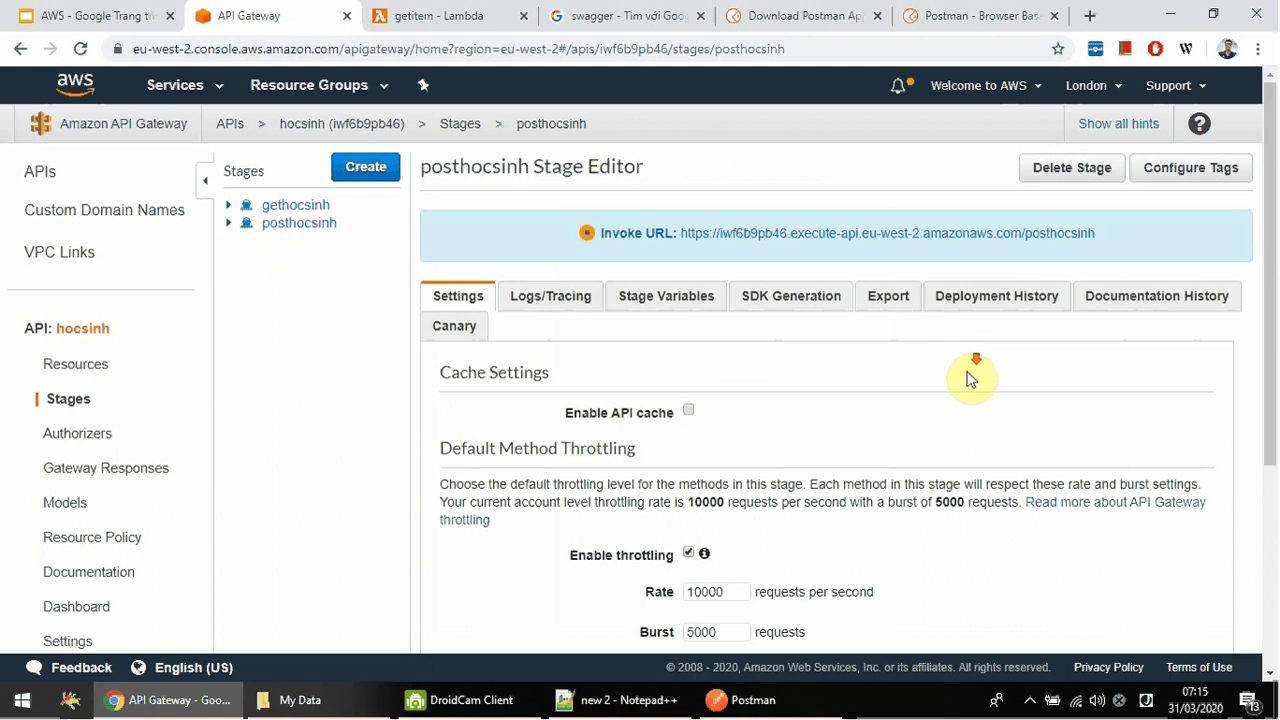
- Expand the posthocsinh stage down to /api/v1/gethocsinh and copy the invoke URL of its POST method
scroll(975, 385, down, 3)
scroll(980, 380, up, 3)
click(229, 224)
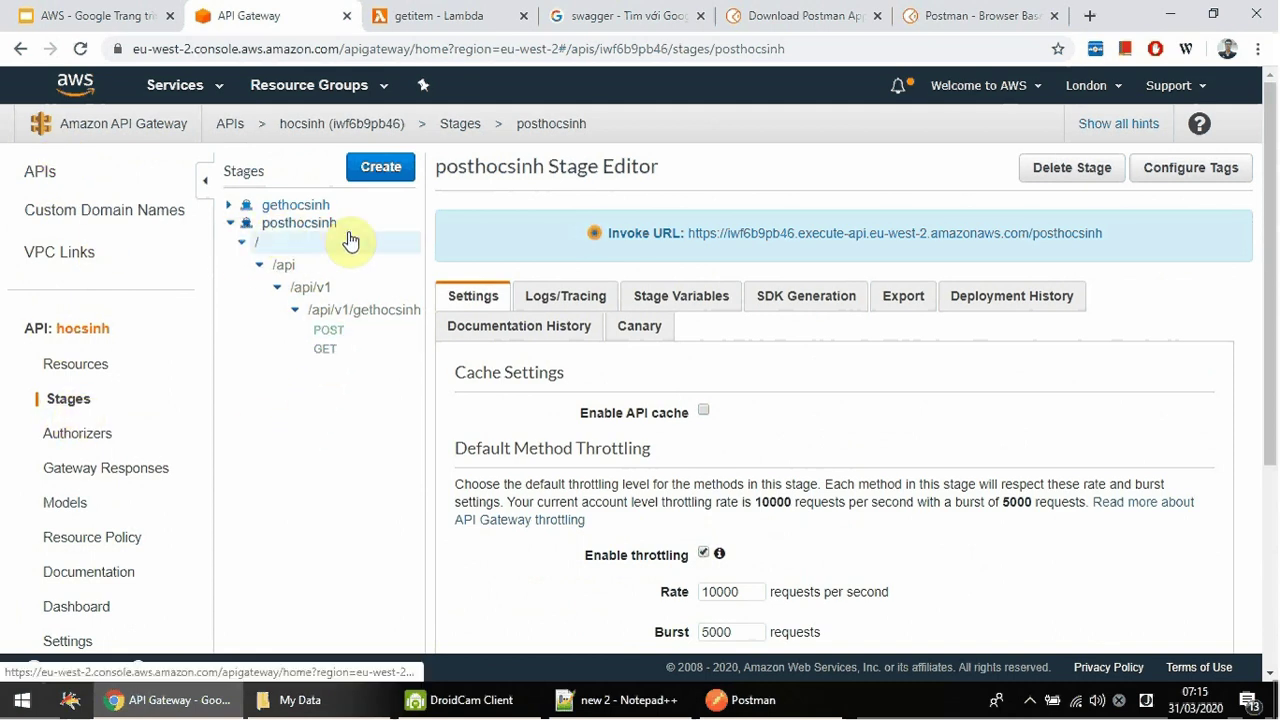
click(334, 333)
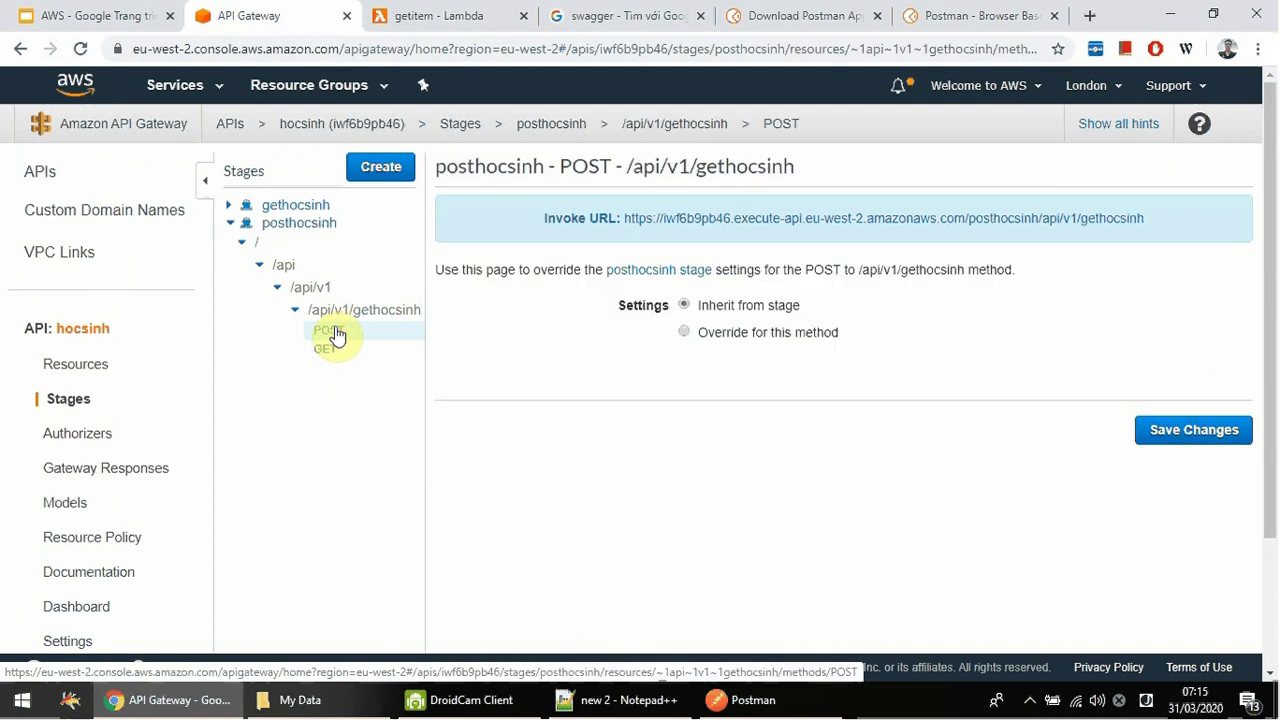
click(329, 356)
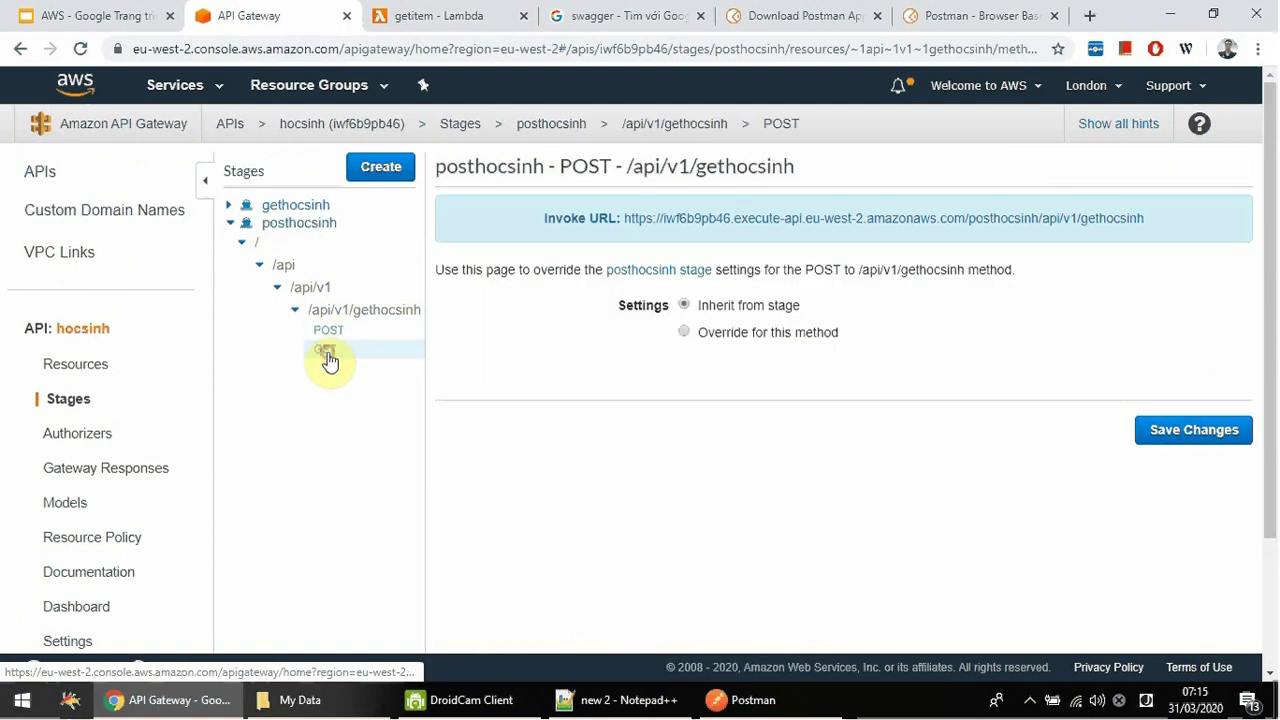
click(330, 331)
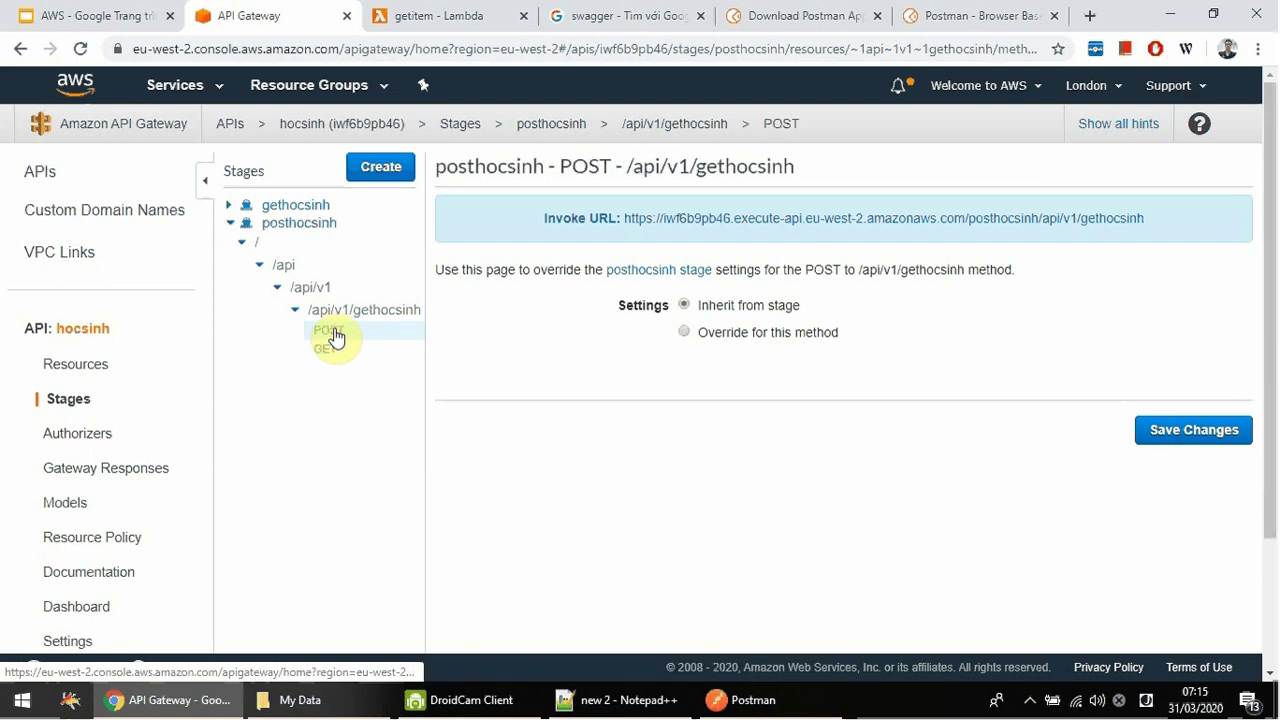
right_click(848, 222)
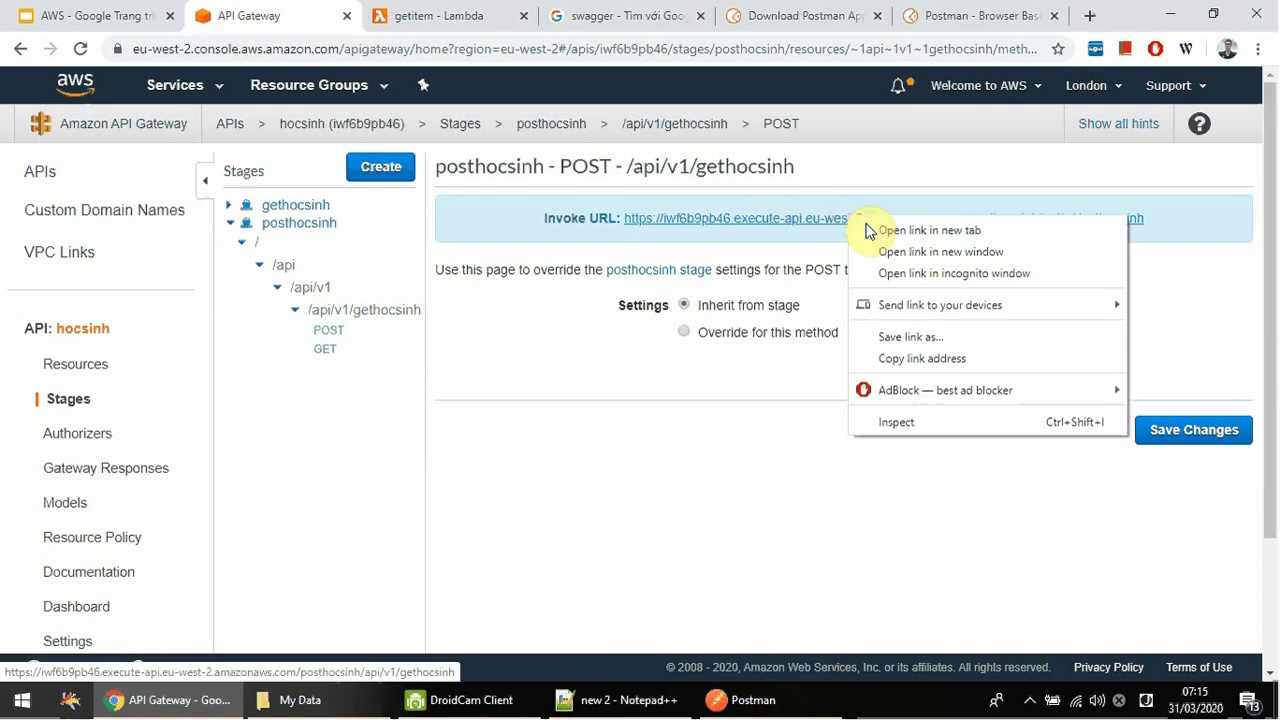
click(933, 360)
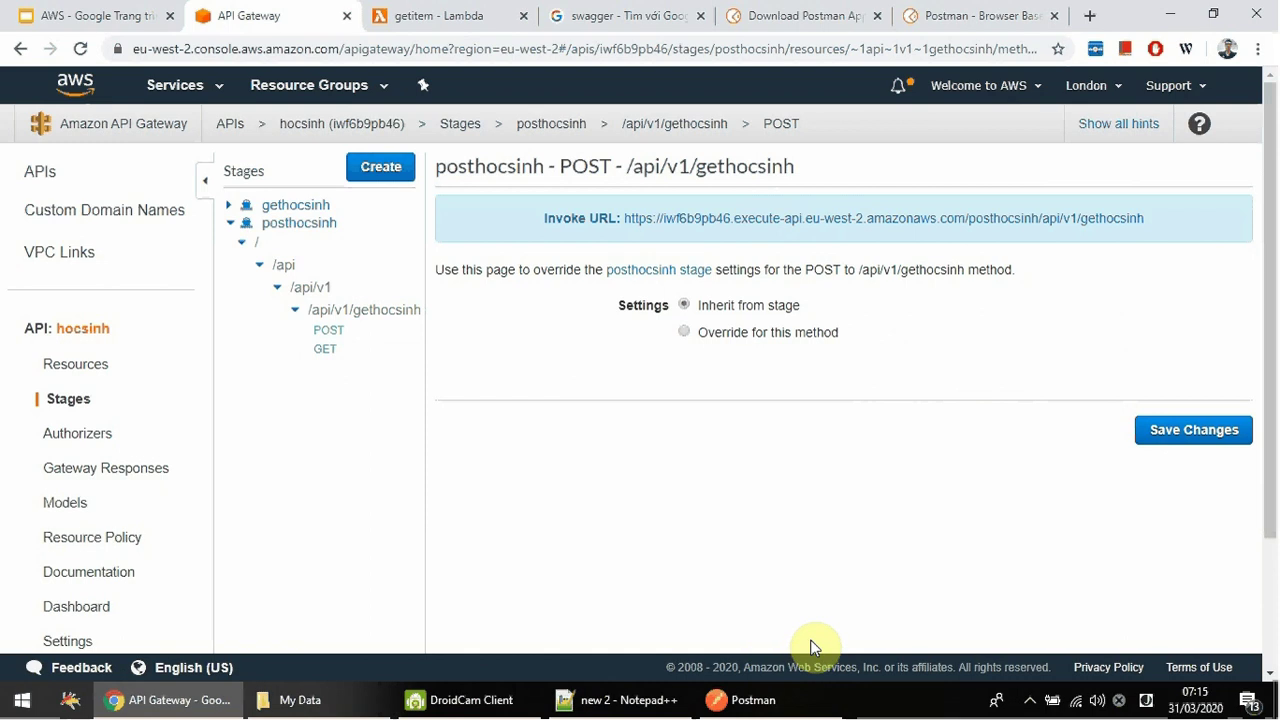
- Switch to Postman and create a new request named posthocsinh, saved in the hocsinh collection
click(740, 699)
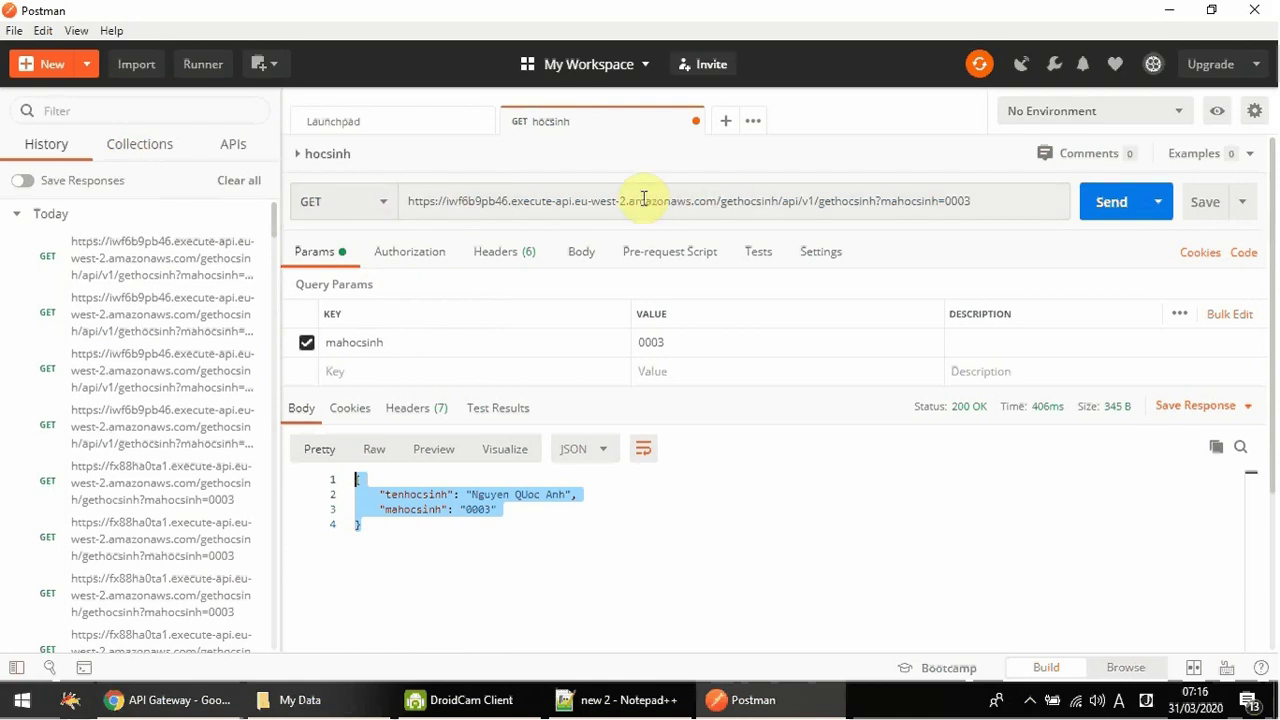
right_click(556, 124)
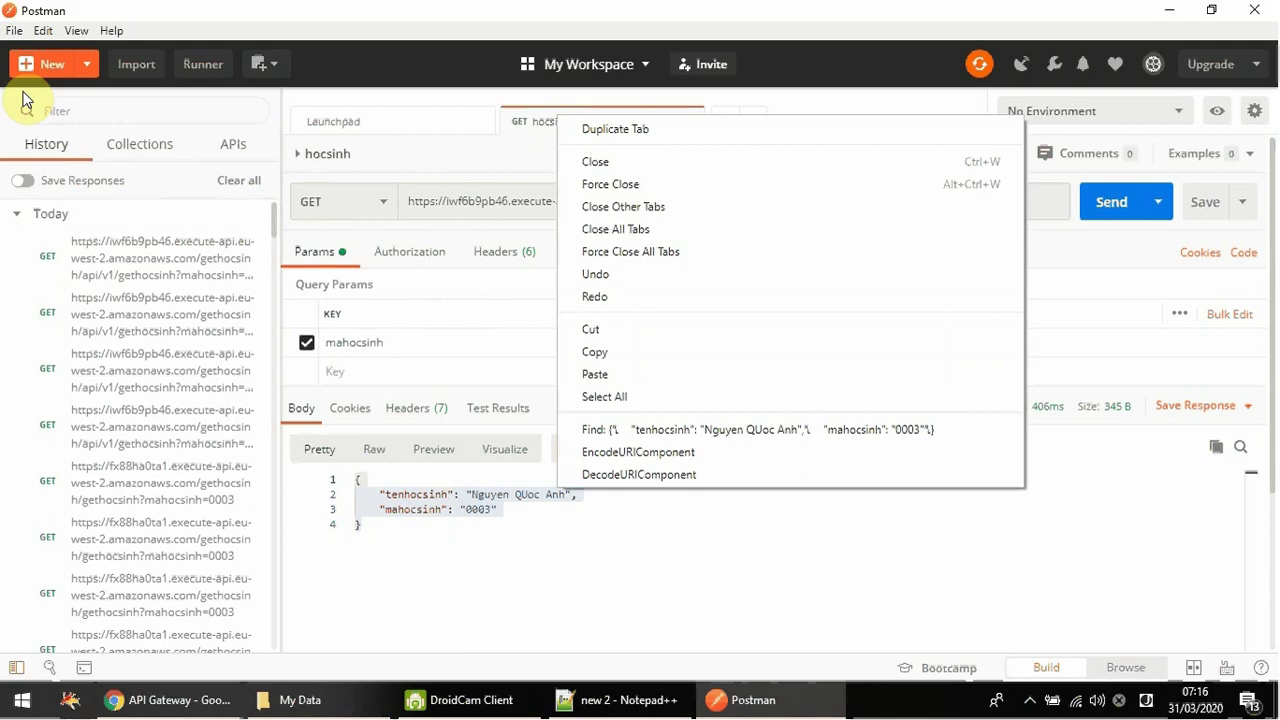
click(47, 70)
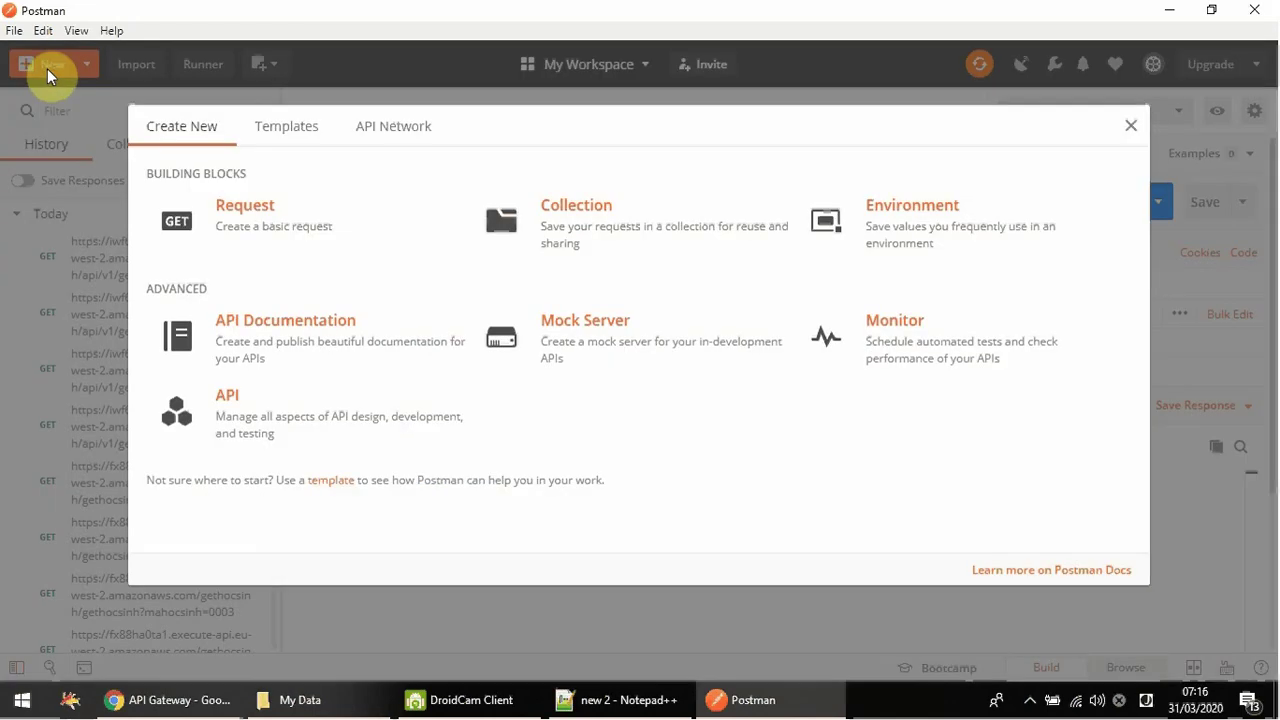
click(251, 212)
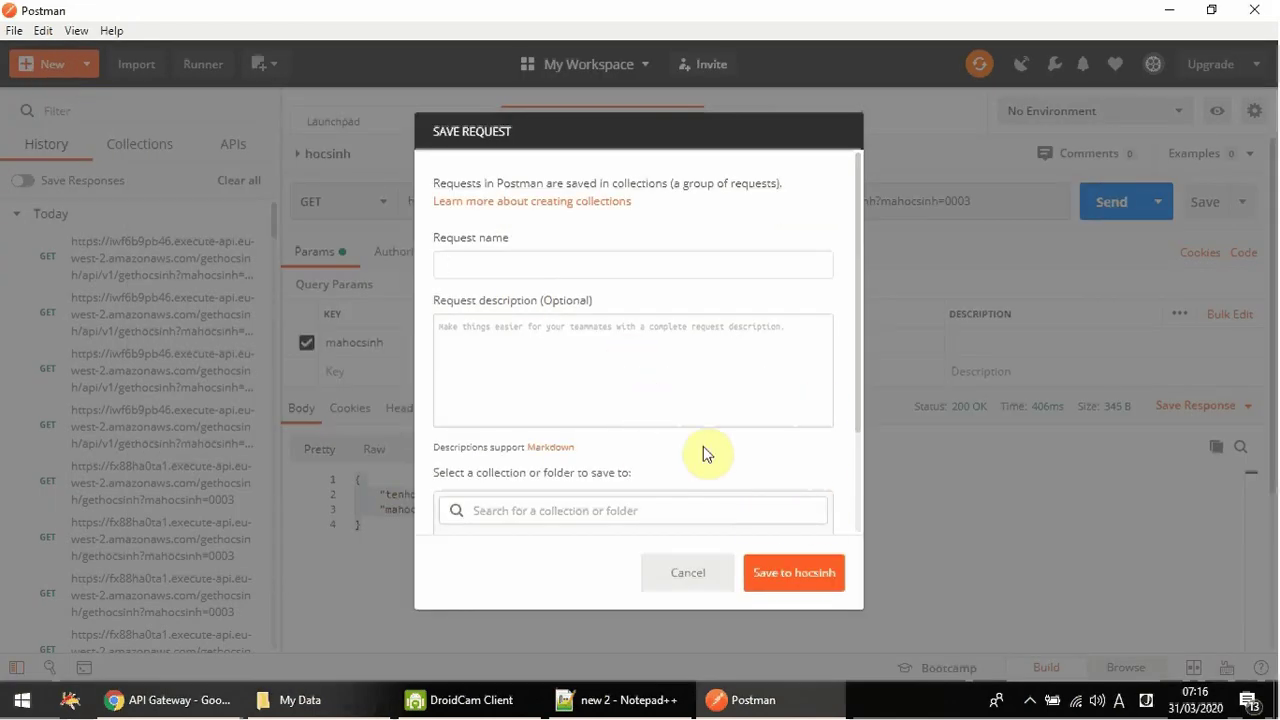
scroll(697, 417, down, 2)
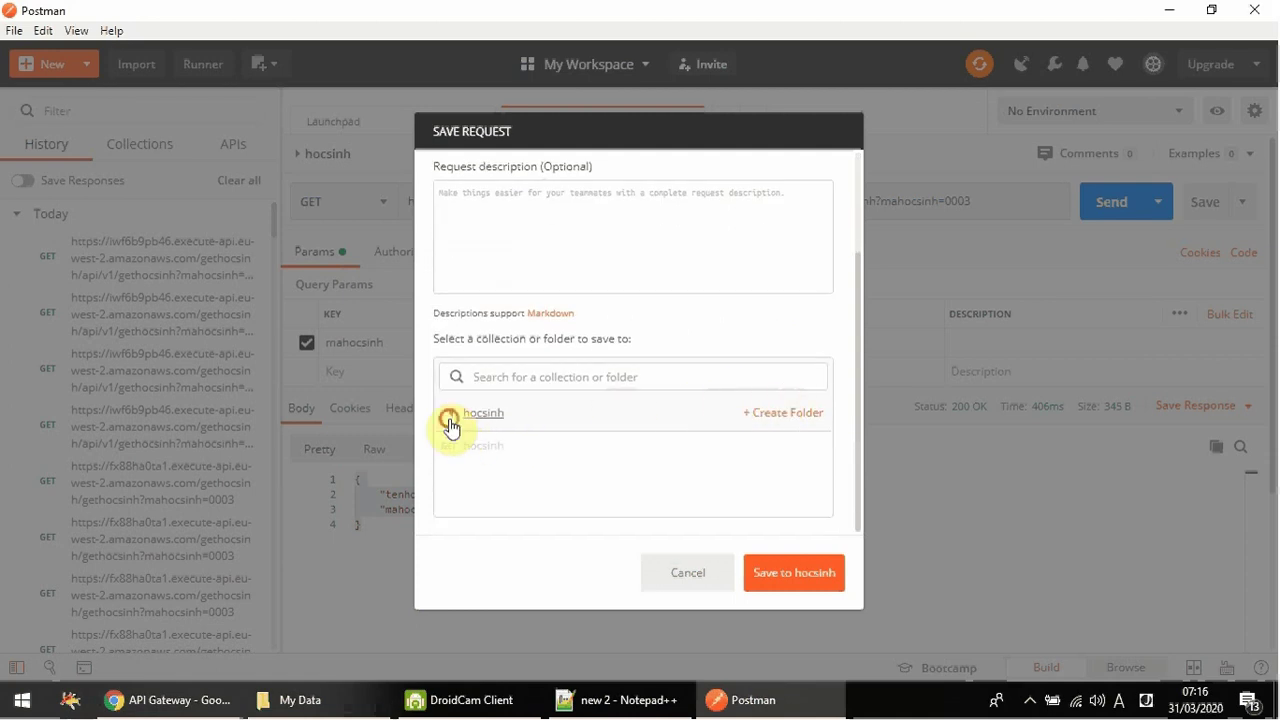
click(451, 413)
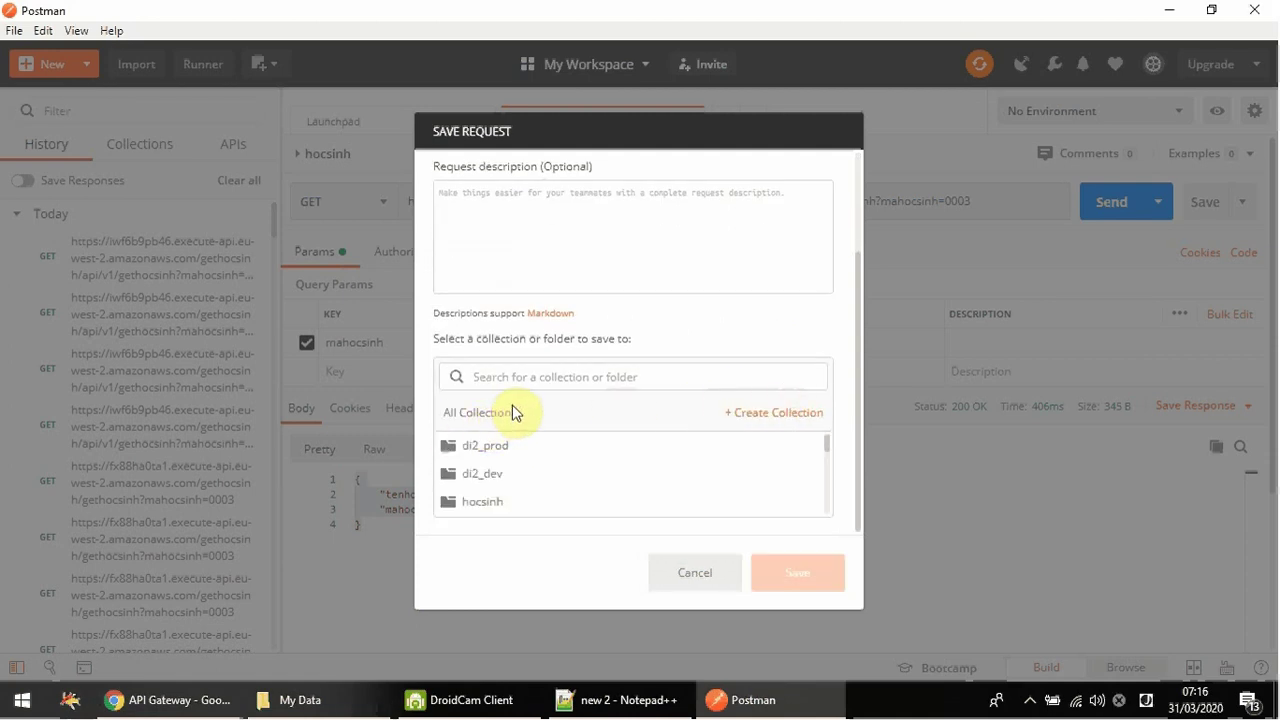
click(500, 500)
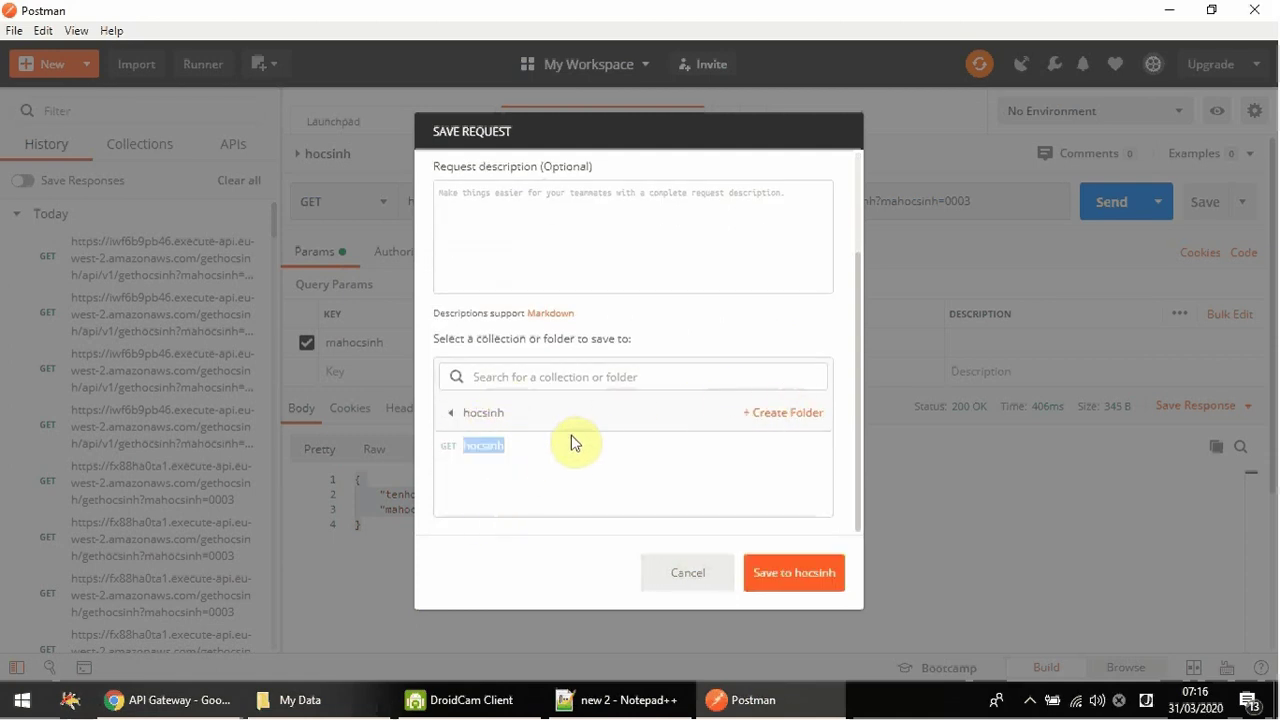
scroll(571, 251, up, 2)
click(492, 272)
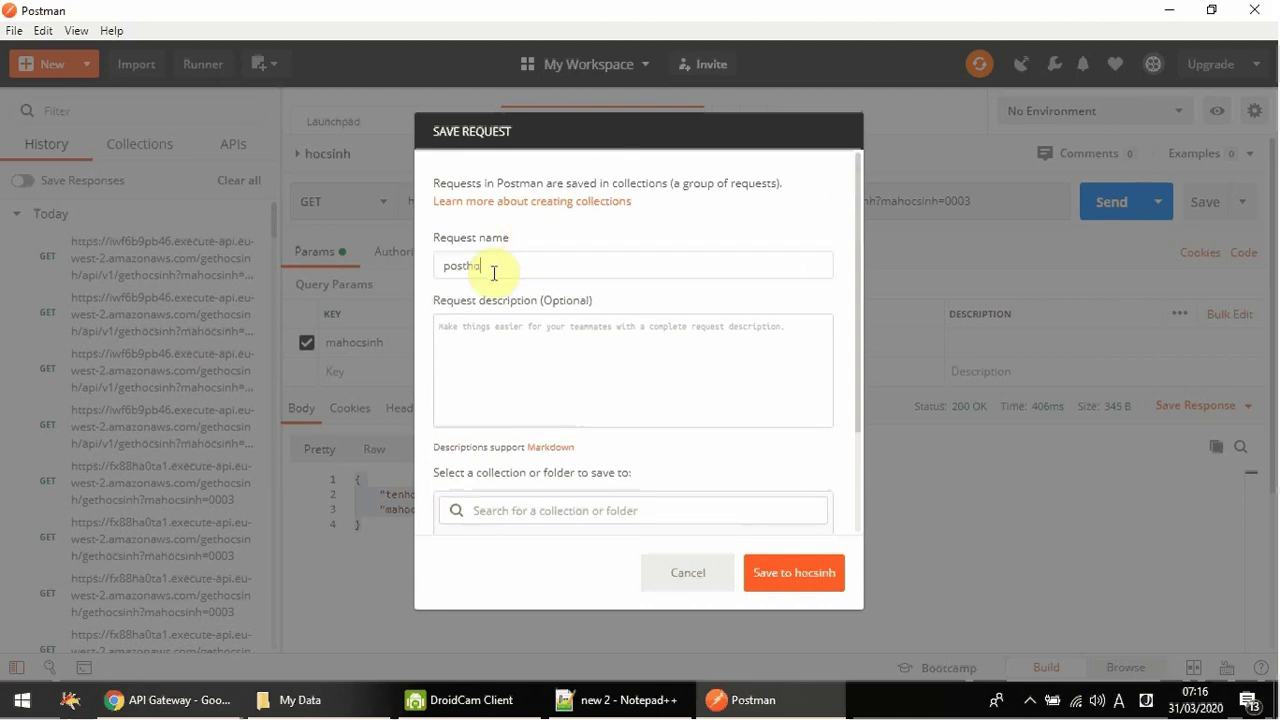
click(799, 575)
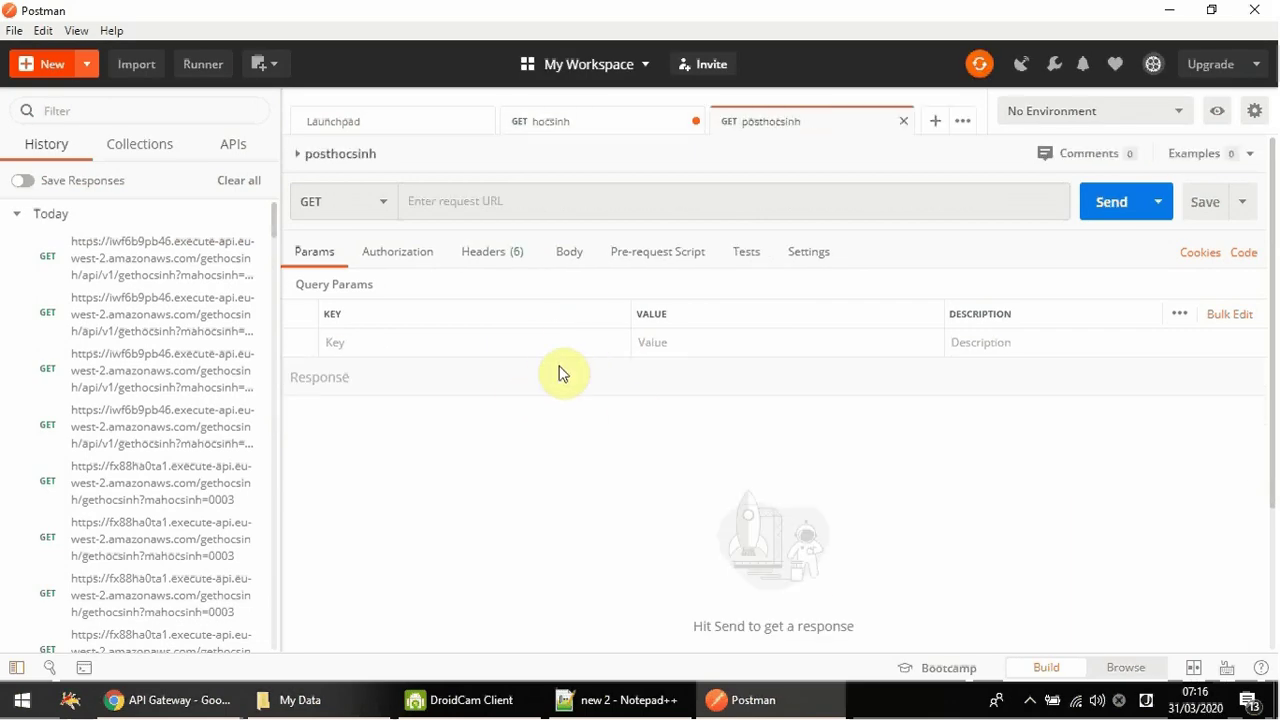
- Set the posthocsinh request's method to POST and paste the copied invoke URL as its address
click(388, 206)
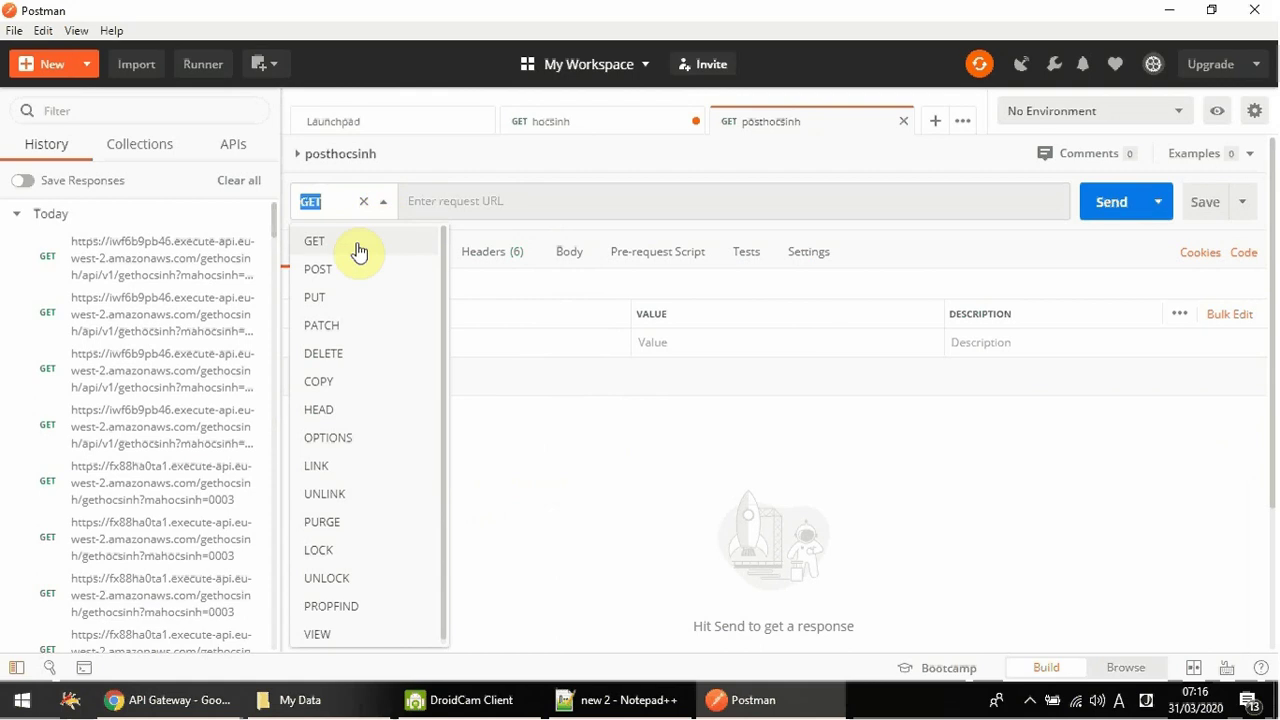
click(343, 270)
click(490, 201)
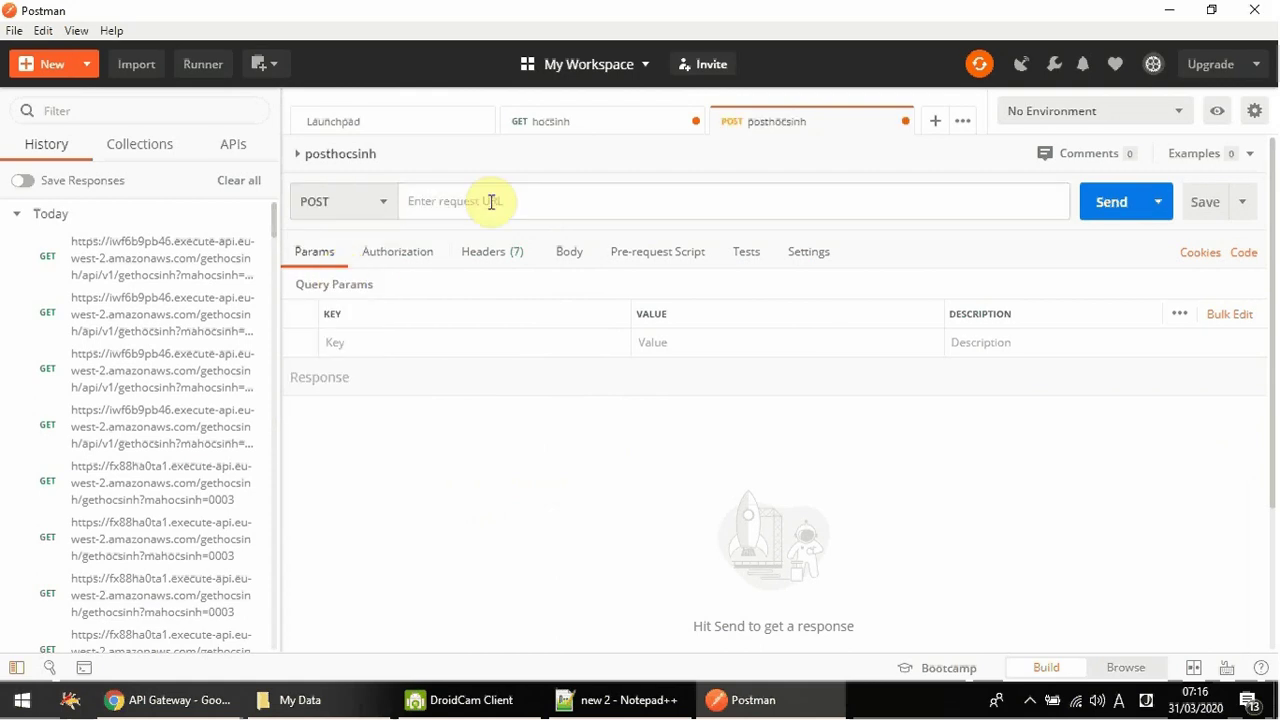
key(ctrl+v)
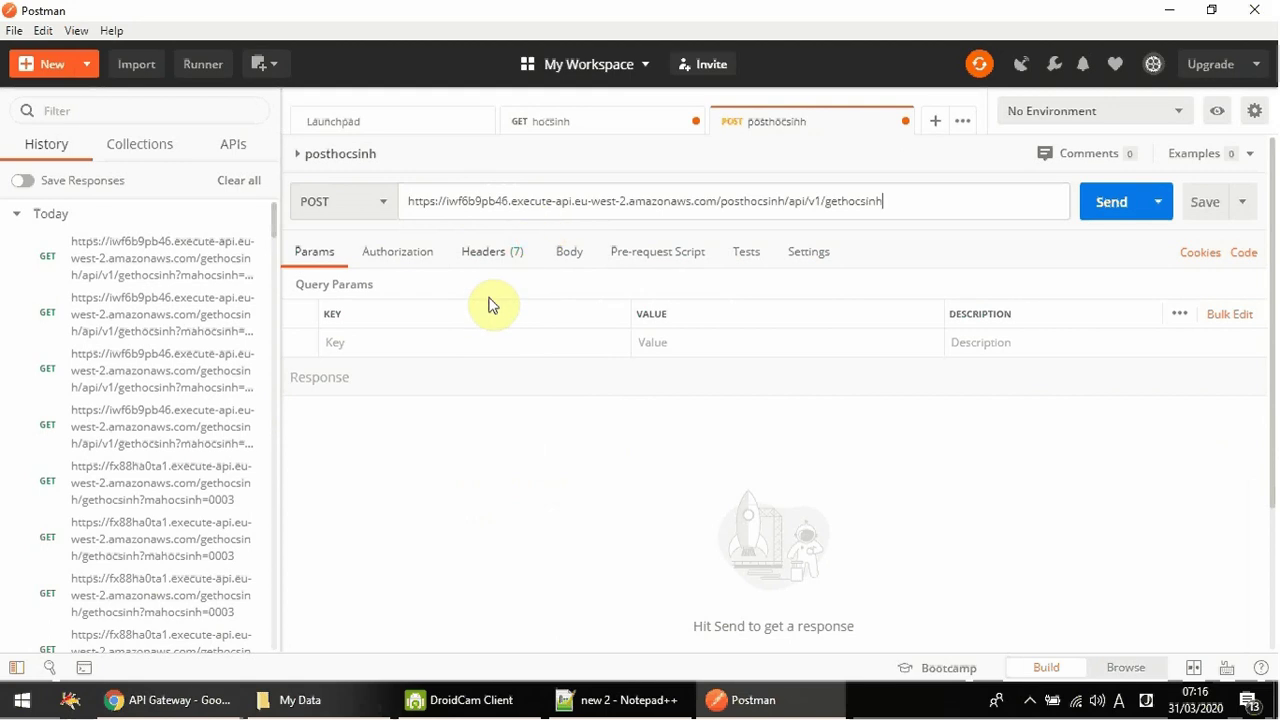
- Add a request header with key mahocsinh and value 0001, and save the request
click(497, 253)
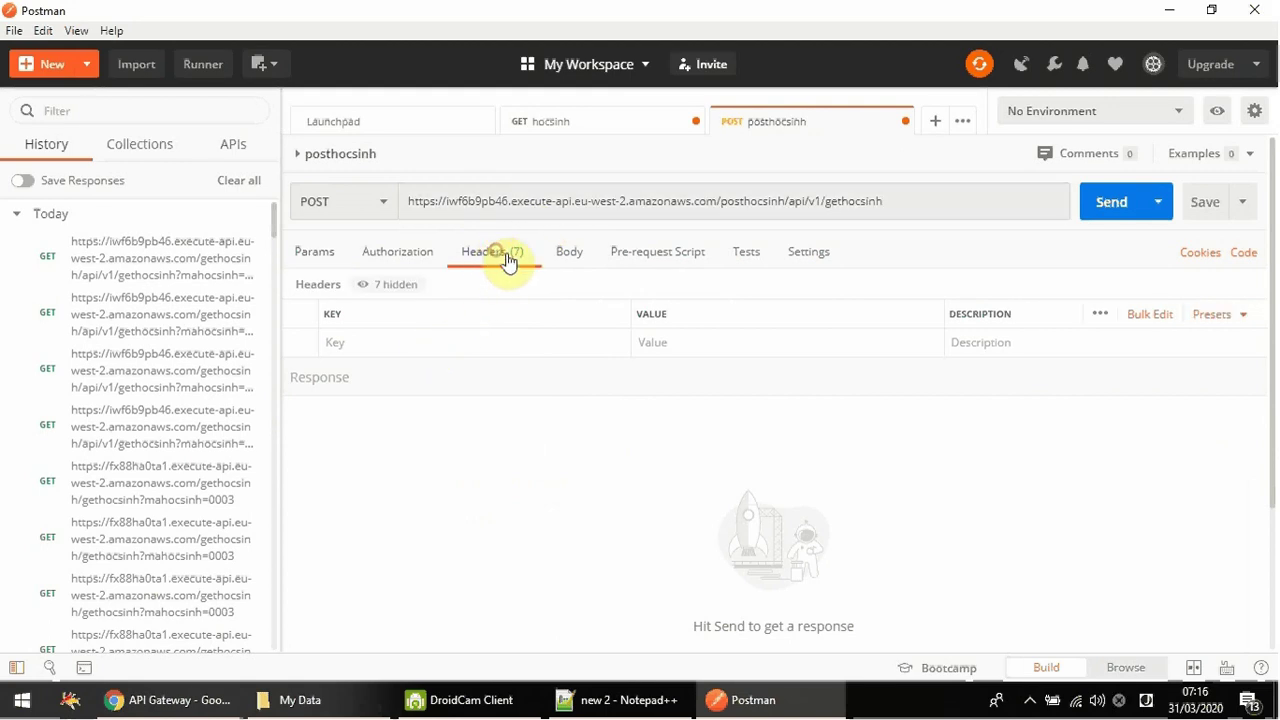
click(358, 343)
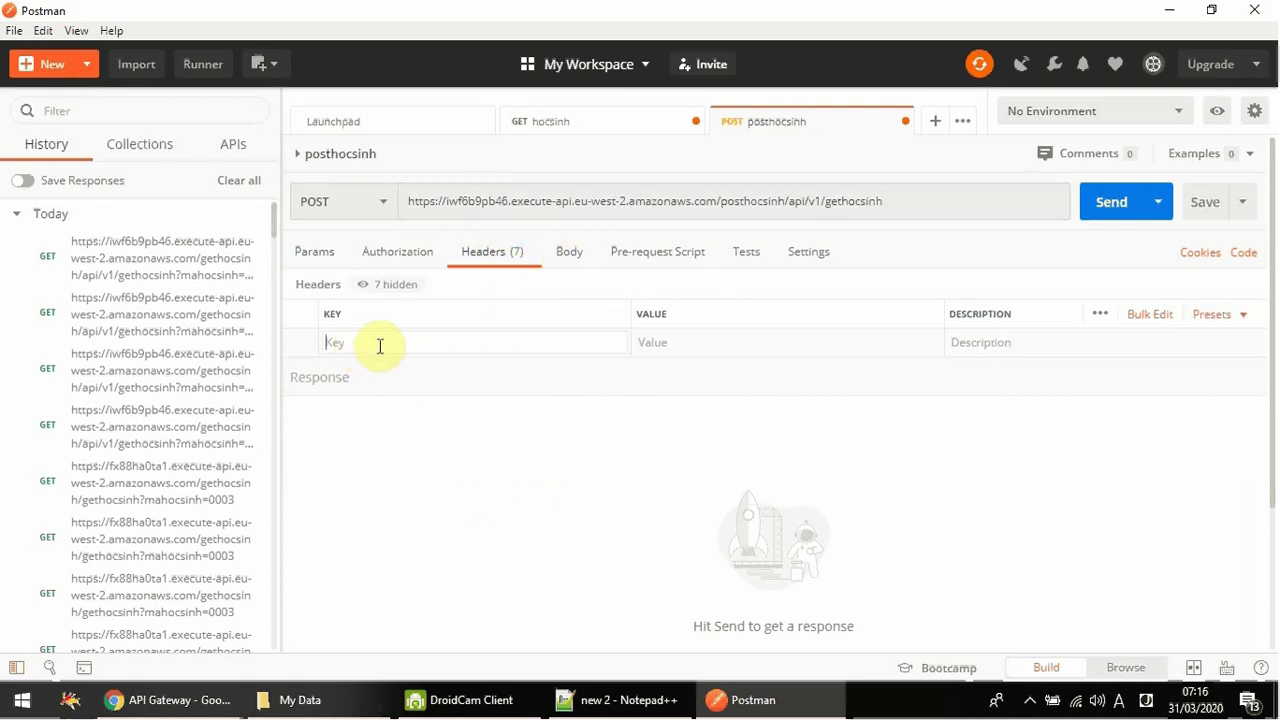
text(mahocsinh)
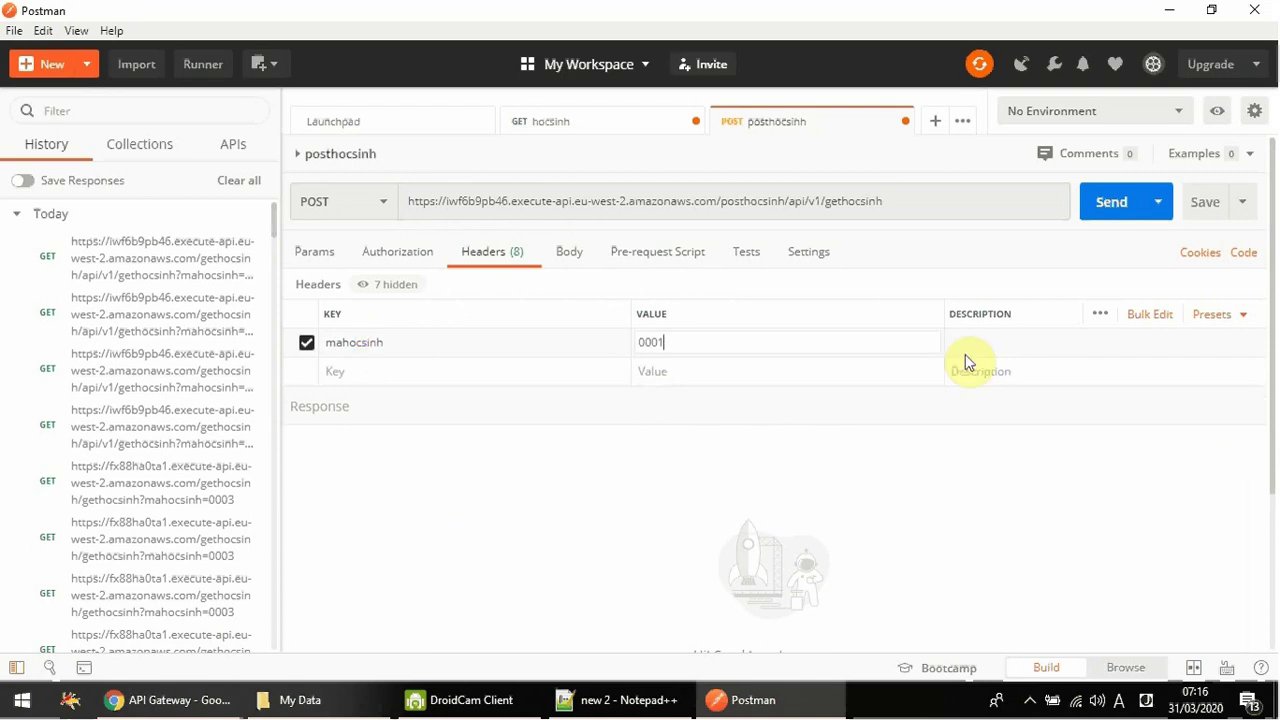
click(1201, 218)
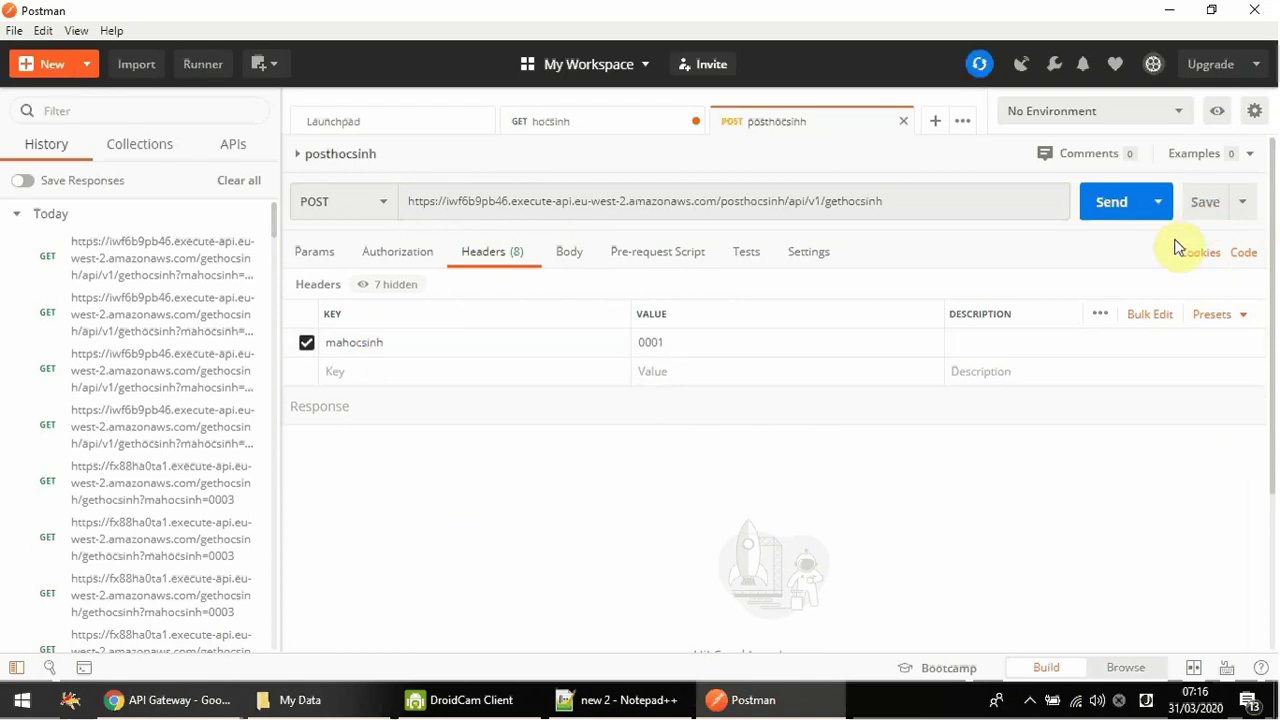
- Send the POST request and highlight the event lookup expression on the primary_key line of the response
click(1109, 210)
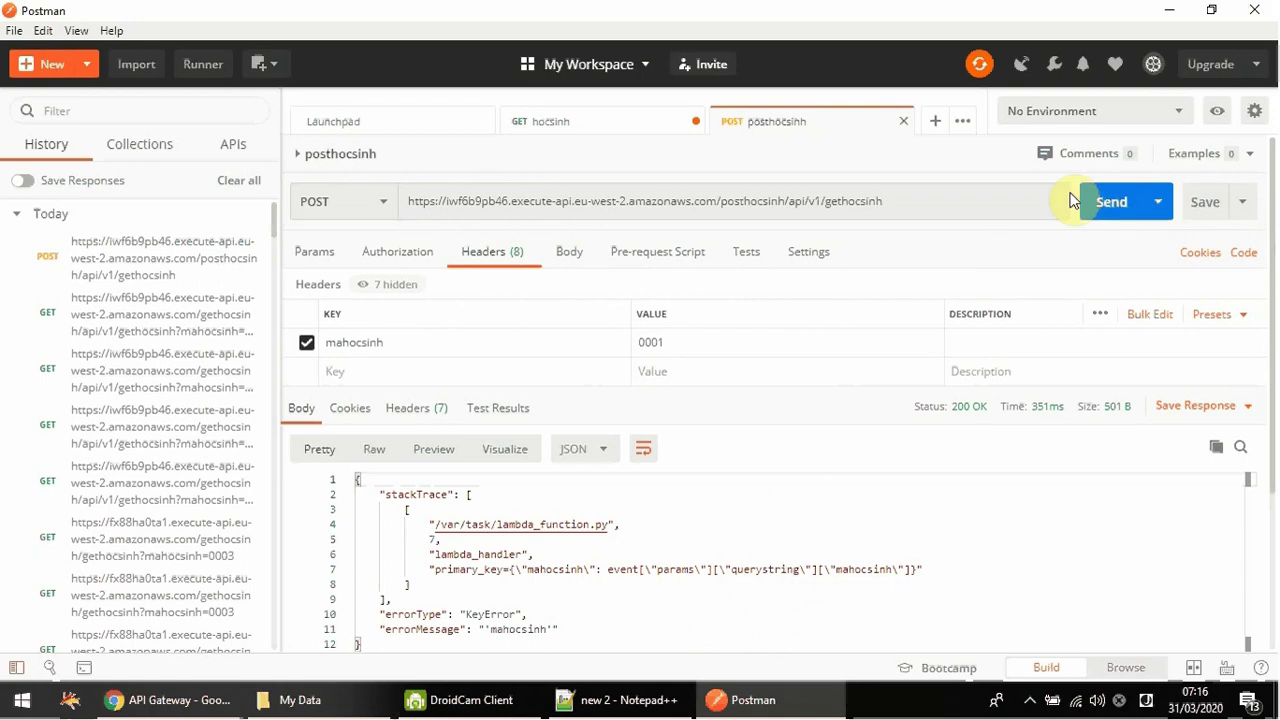
click(608, 569)
drag(610, 570, 943, 571)
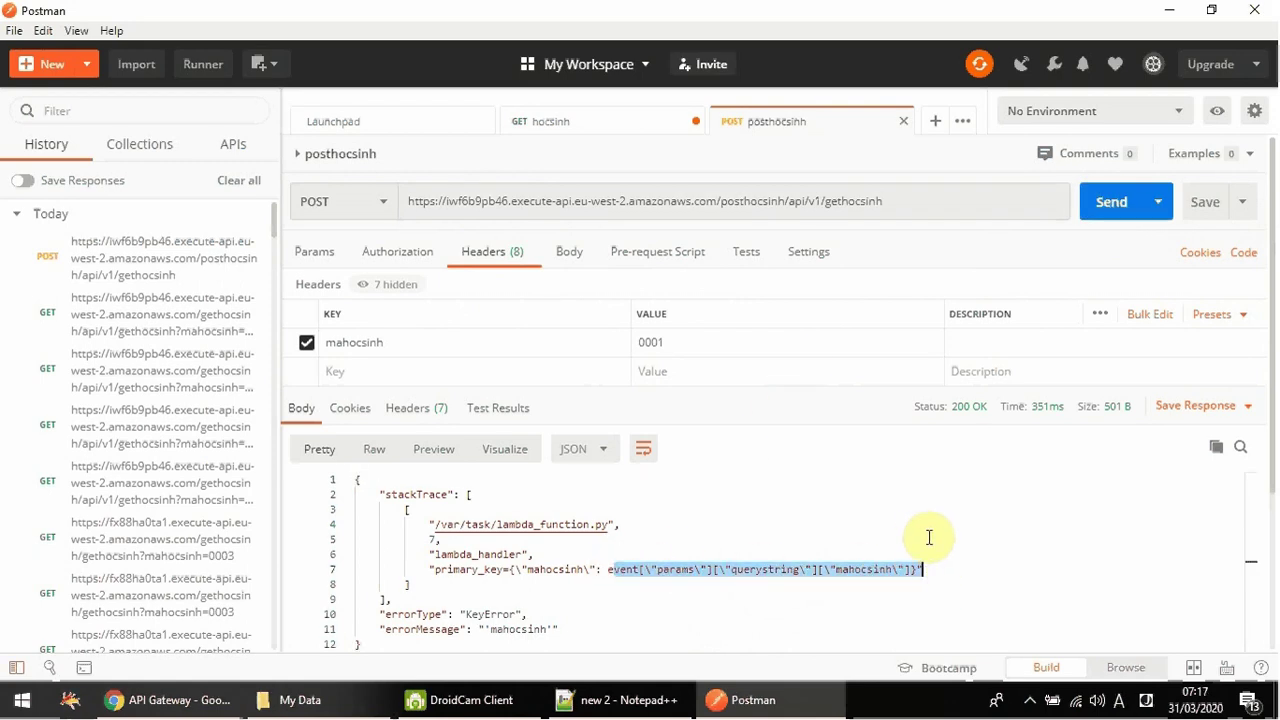
- Switch from Postman to the browser and bring up the getitem function's code in the Lambda console
scroll(929, 537, down, 3)
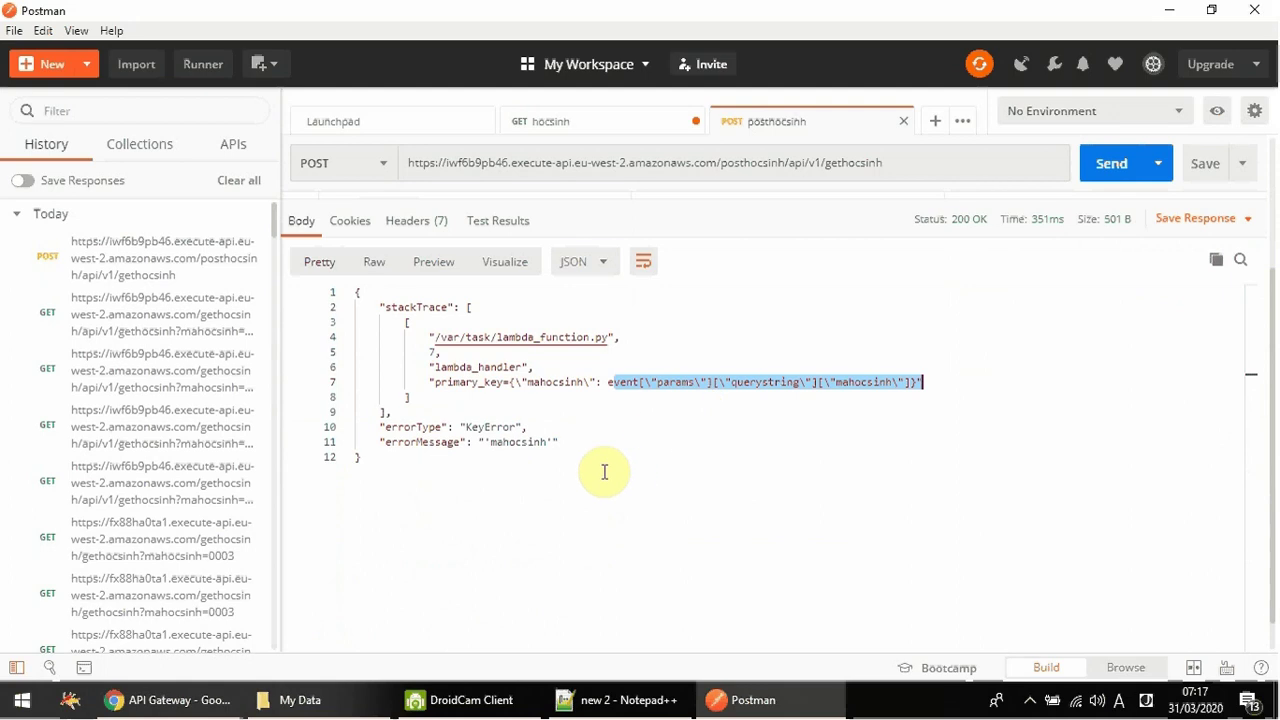
scroll(570, 522, up, 3)
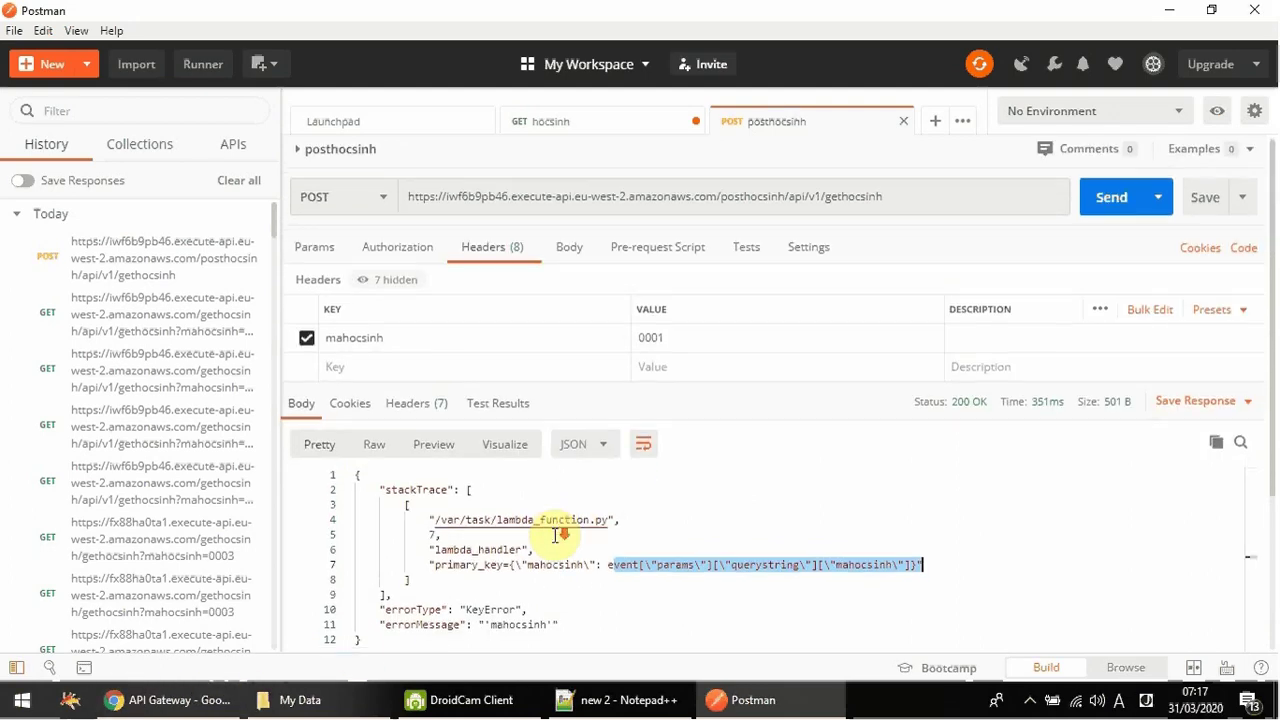
scroll(557, 532, down, 2)
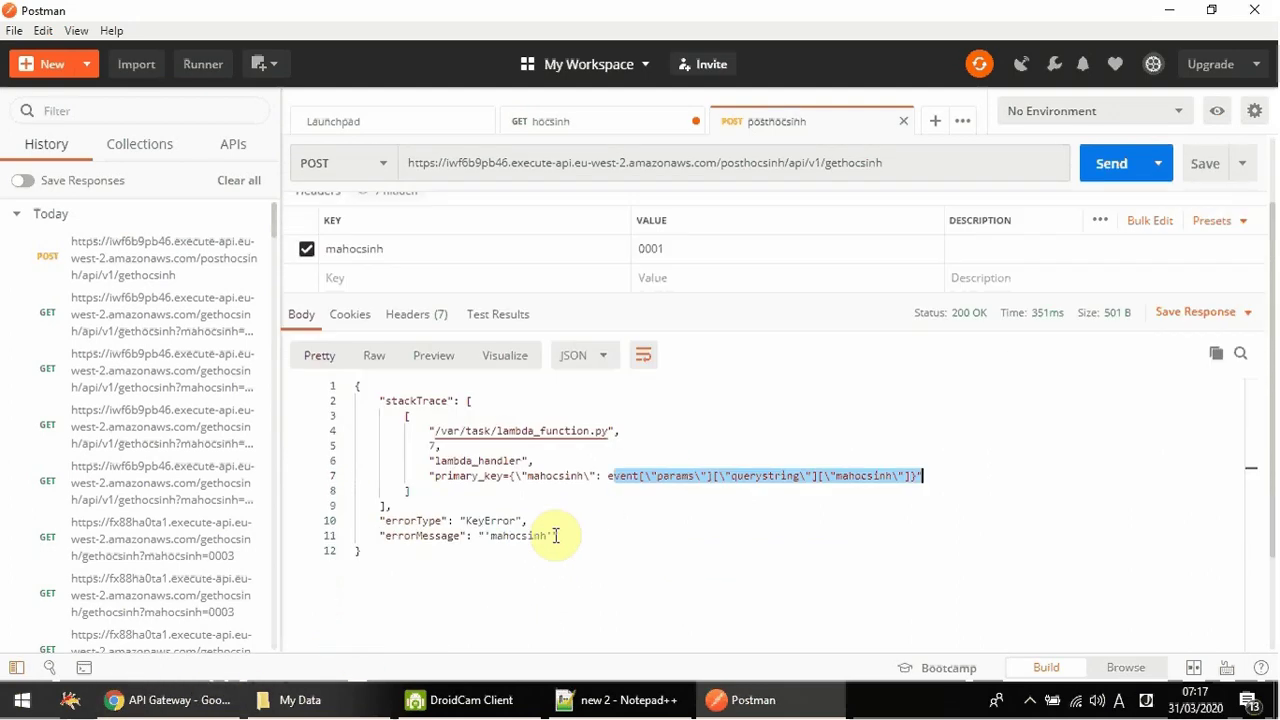
click(182, 700)
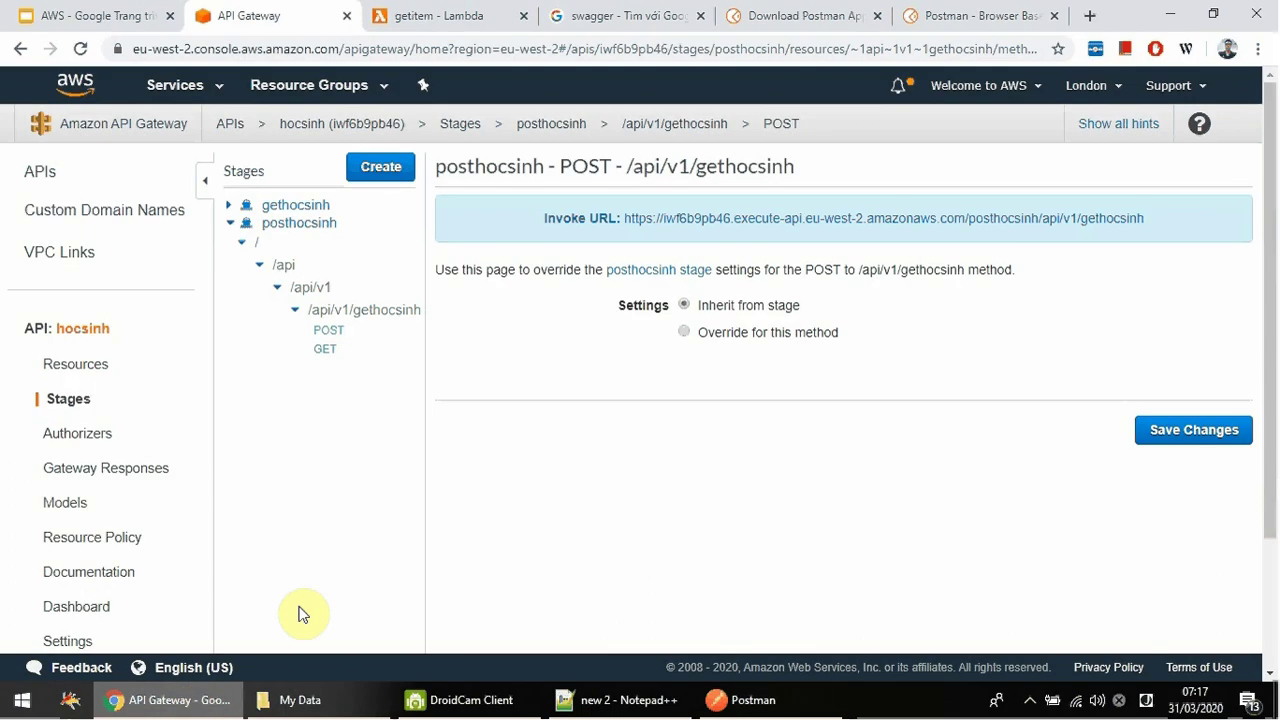
click(460, 22)
click(481, 428)
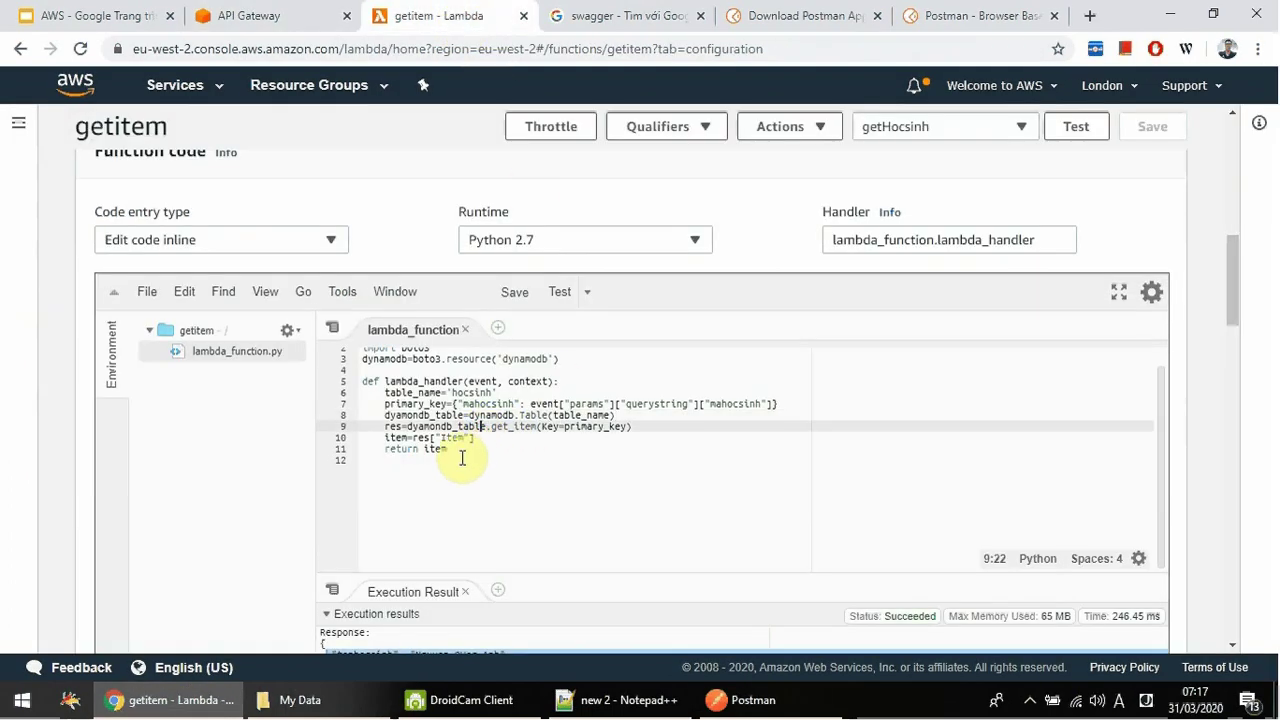
double_click(430, 449)
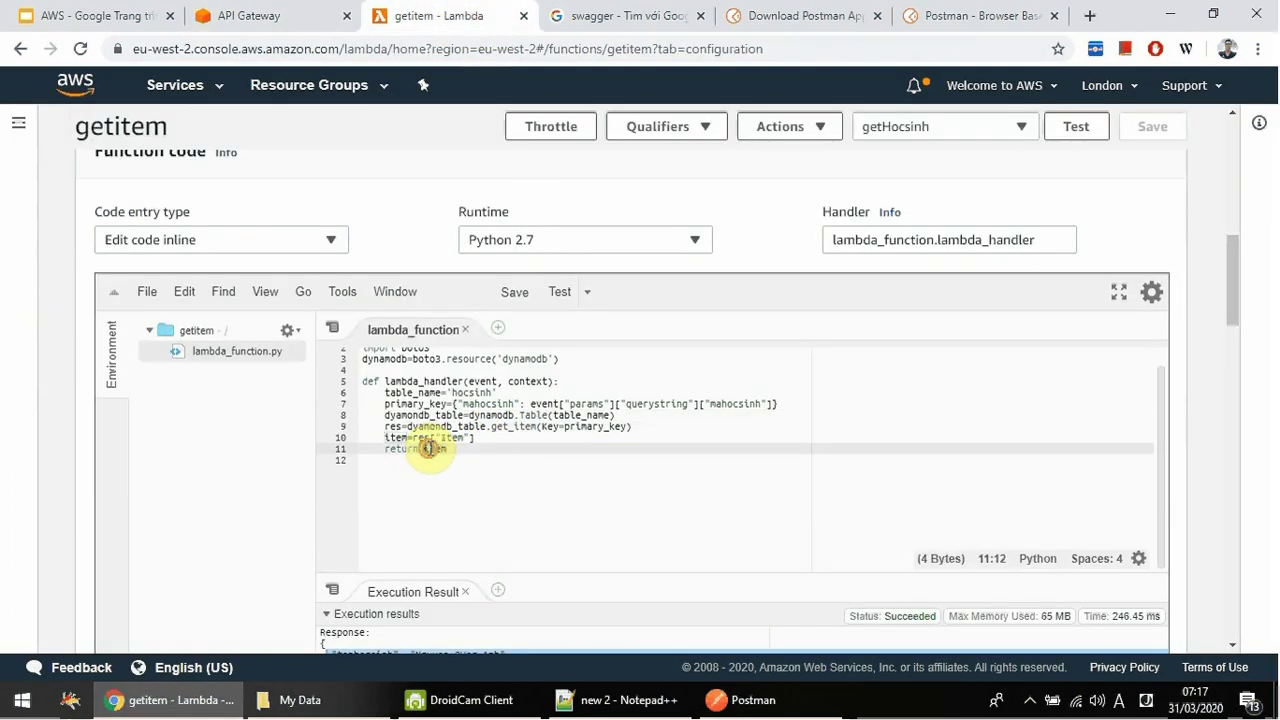
- Comment out the five lines of lambda_handler from the table_name assignment through the item assignment
click(385, 392)
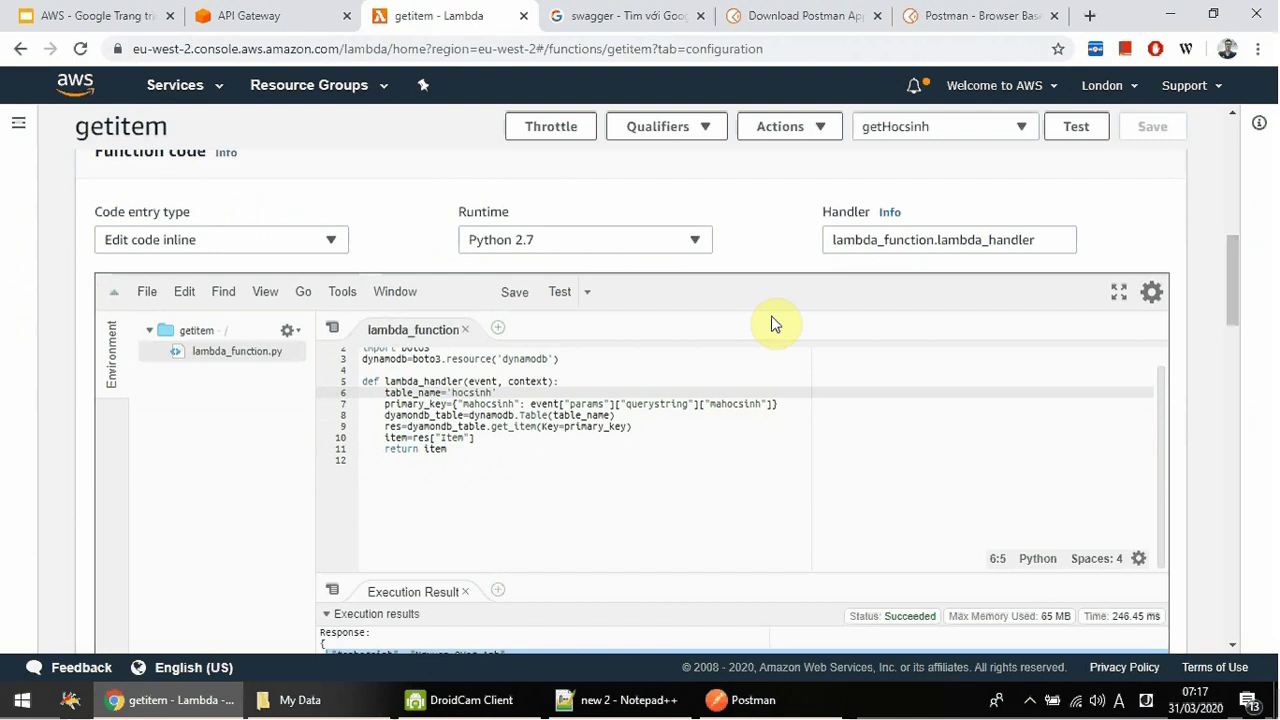
key(ctrl+slash)
key(Down)
text(#)
key(Down)
key(Left)
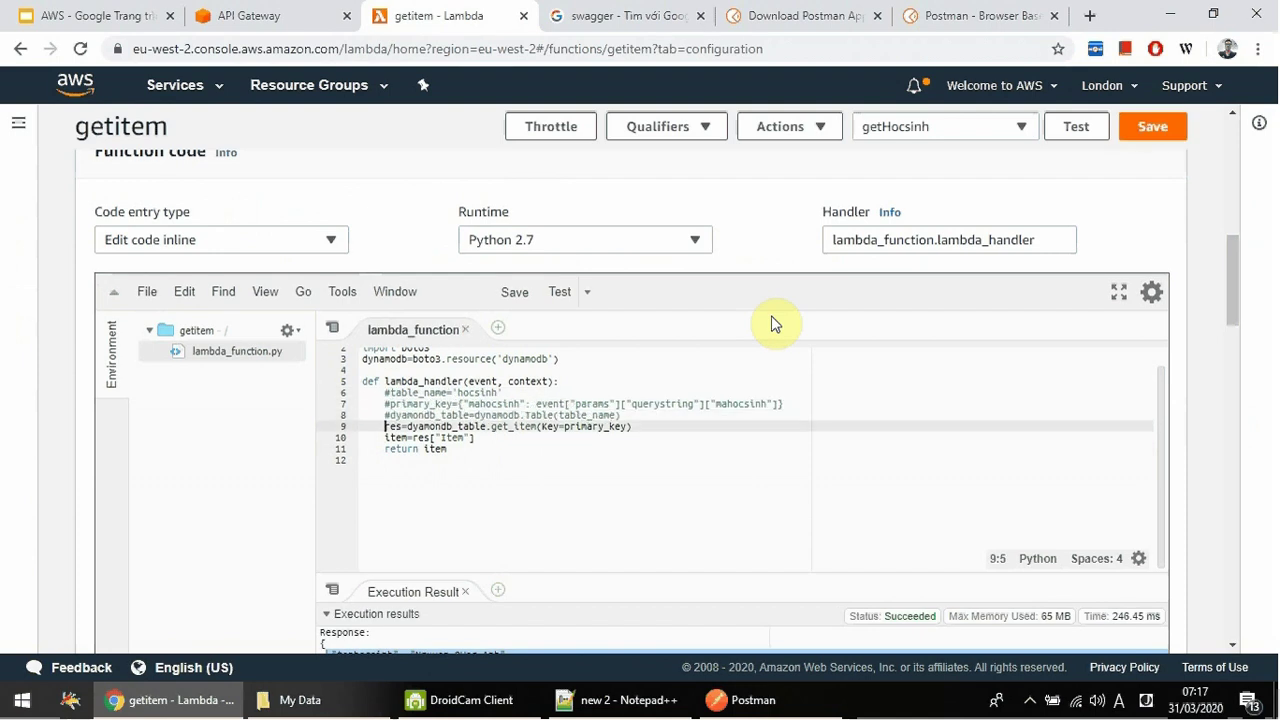
text(#)
key(Down)
key(Left)
text(#)
key(Down)
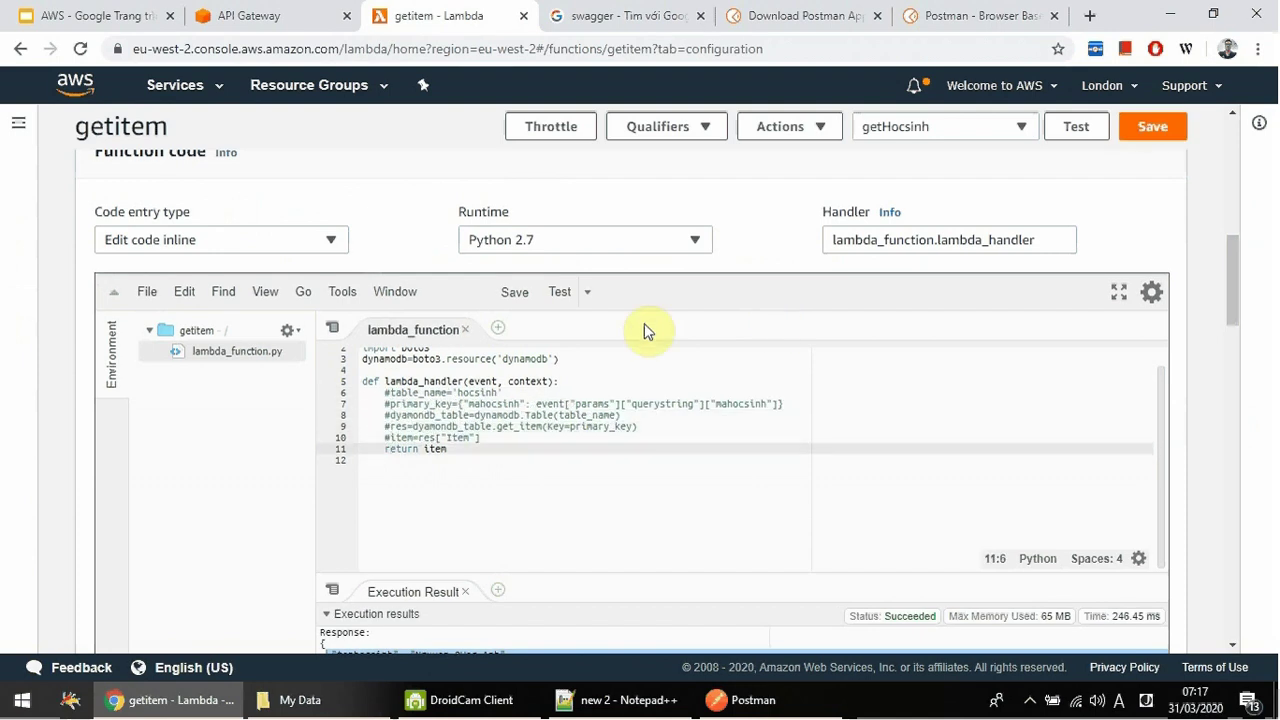
- Replace item in the handler's return statement with json.dumps(event), reusing the event parameter name from the function definition
double_click(435, 449)
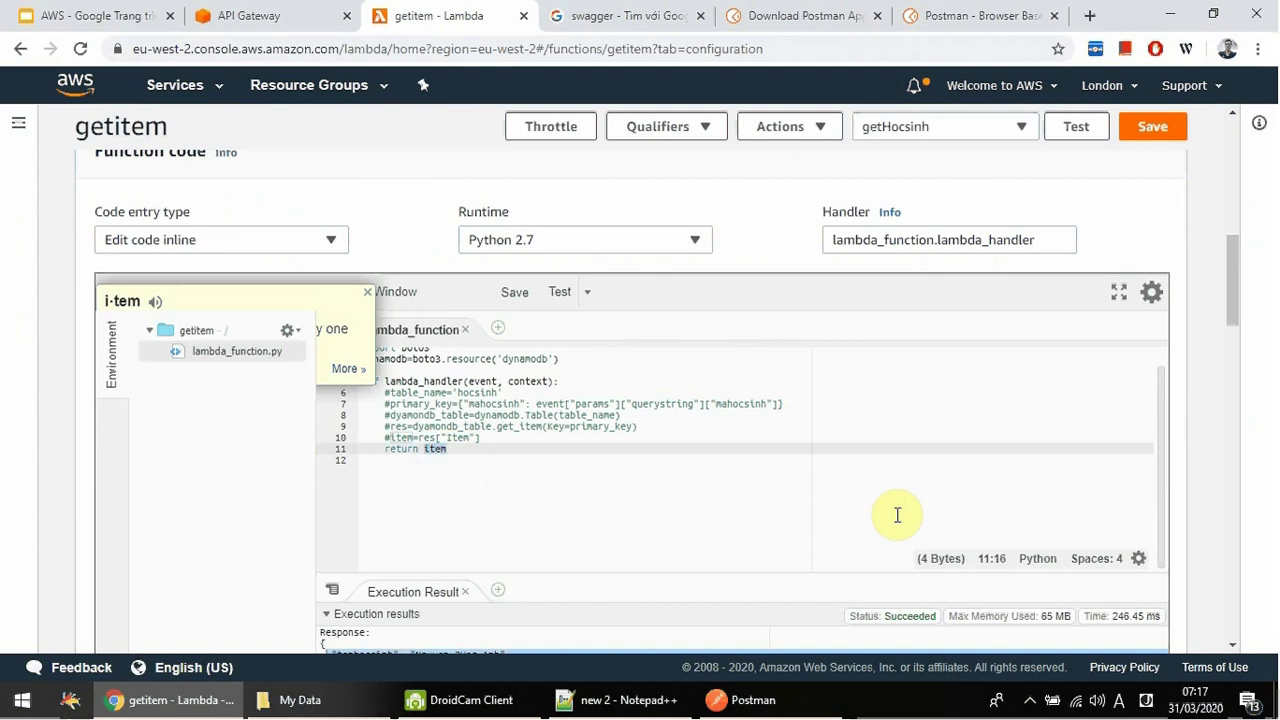
text(js)
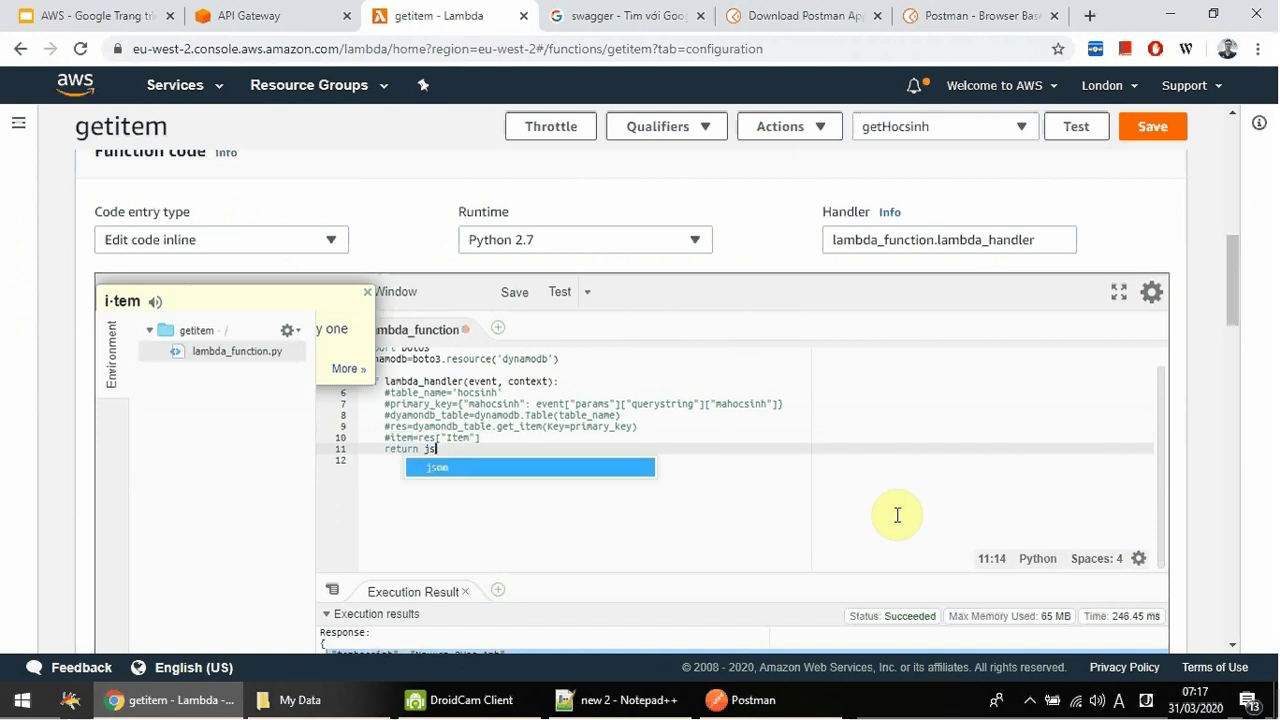
text(on.va)
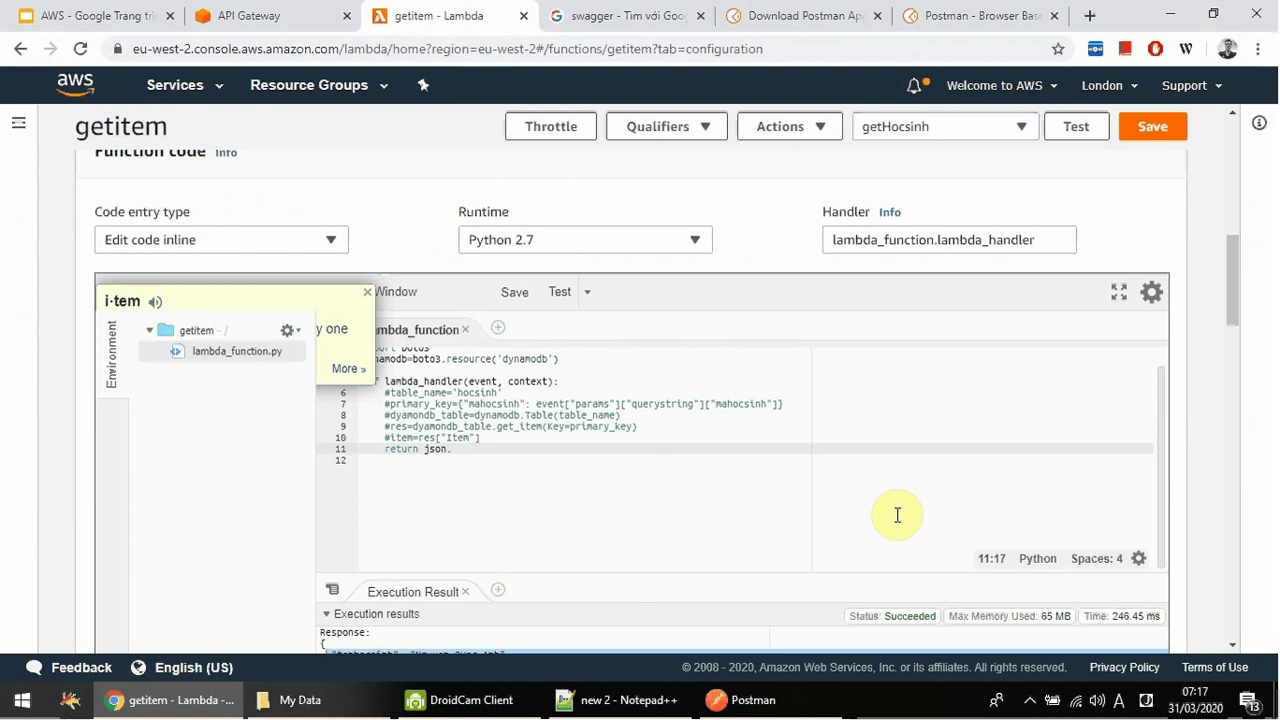
text(dumps()
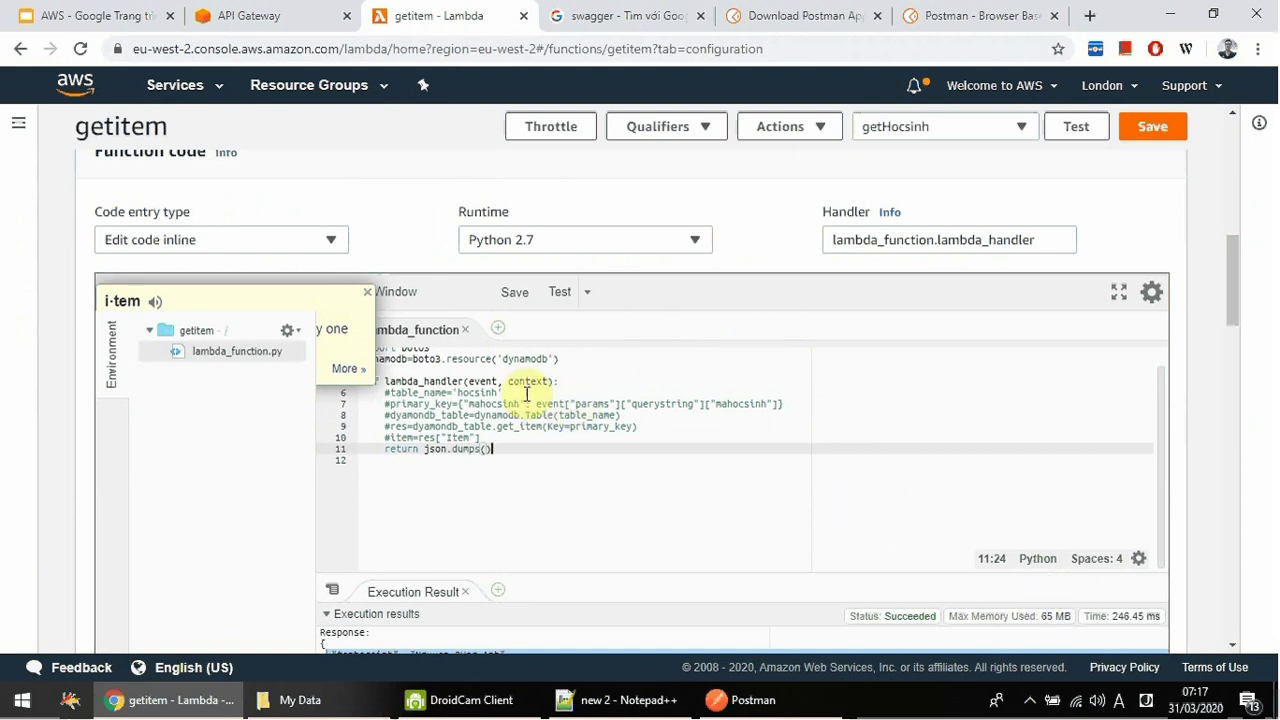
drag(550, 381, 465, 381)
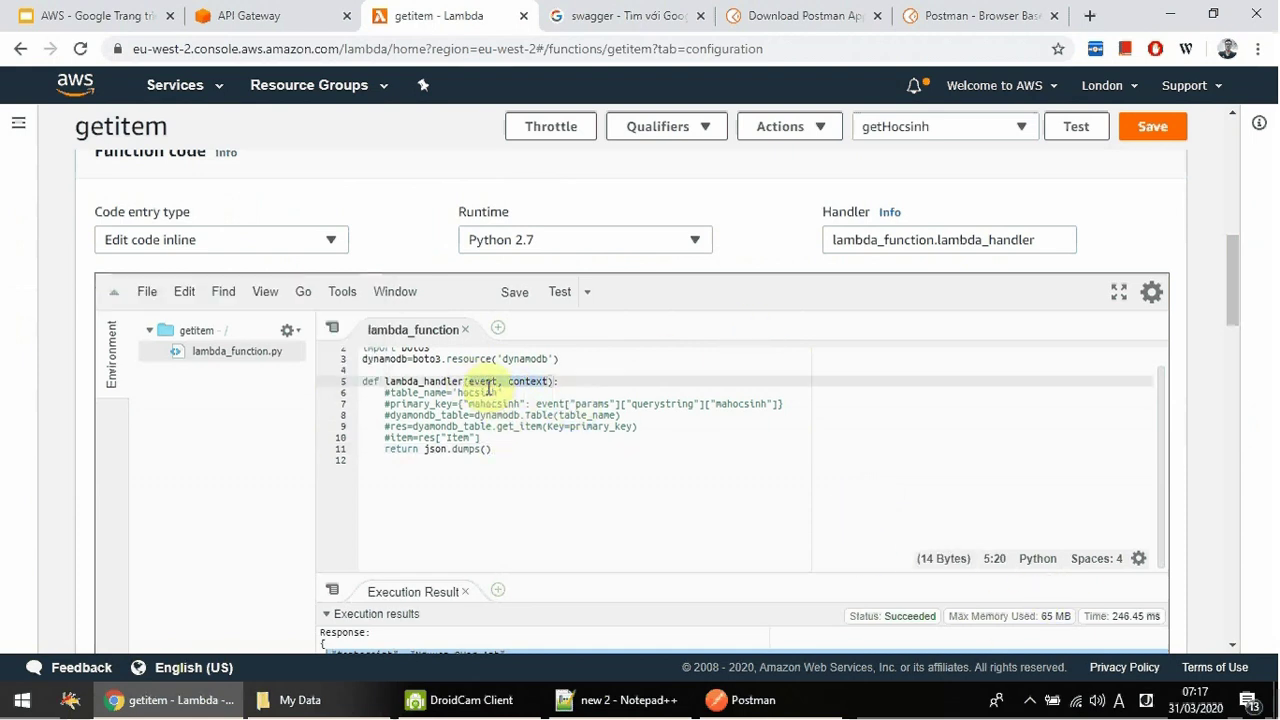
double_click(486, 381)
key(ctrl+c)
click(484, 450)
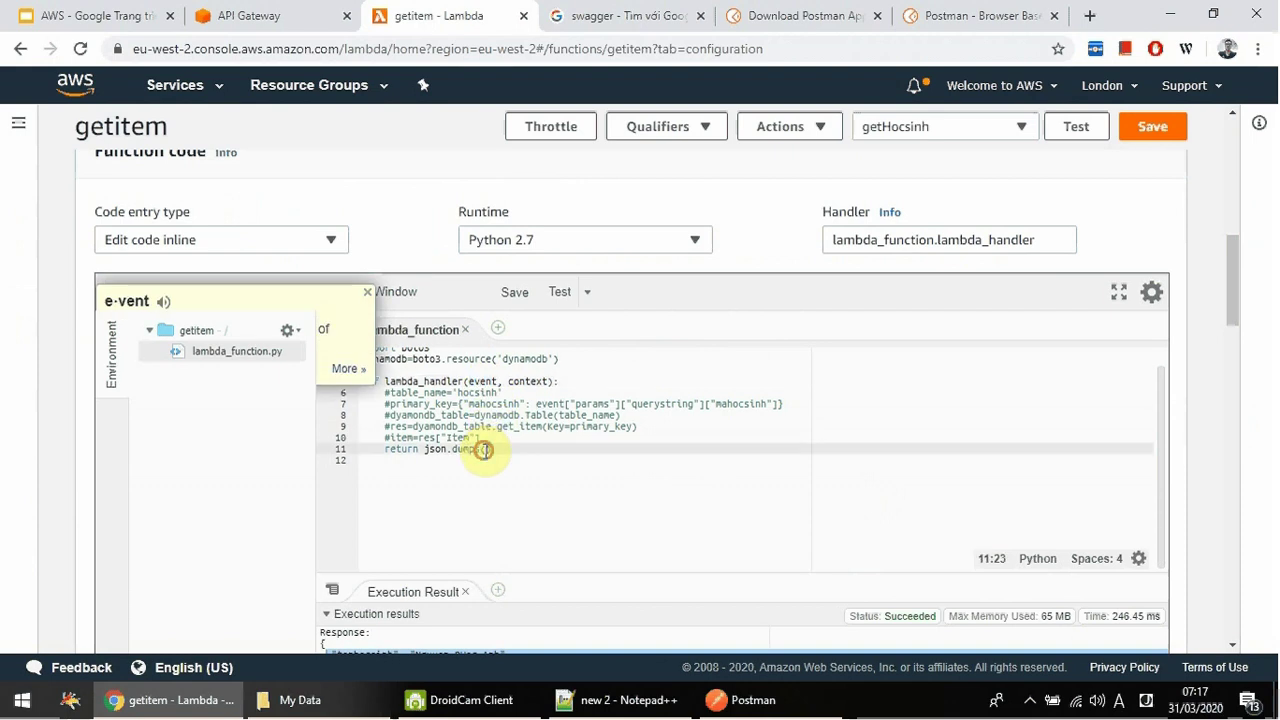
key(ctrl+v)
click(625, 426)
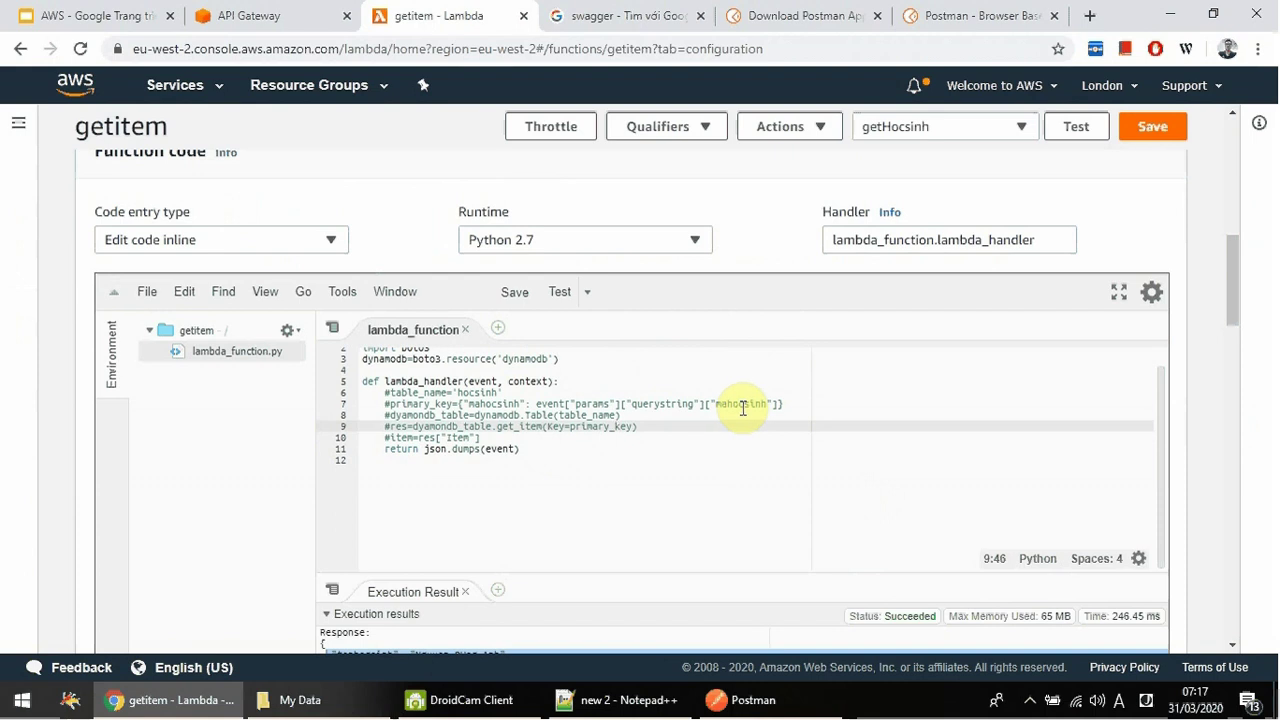
- Save the getitem function, switch to Postman and resend the posthocsinh POST request
click(1155, 127)
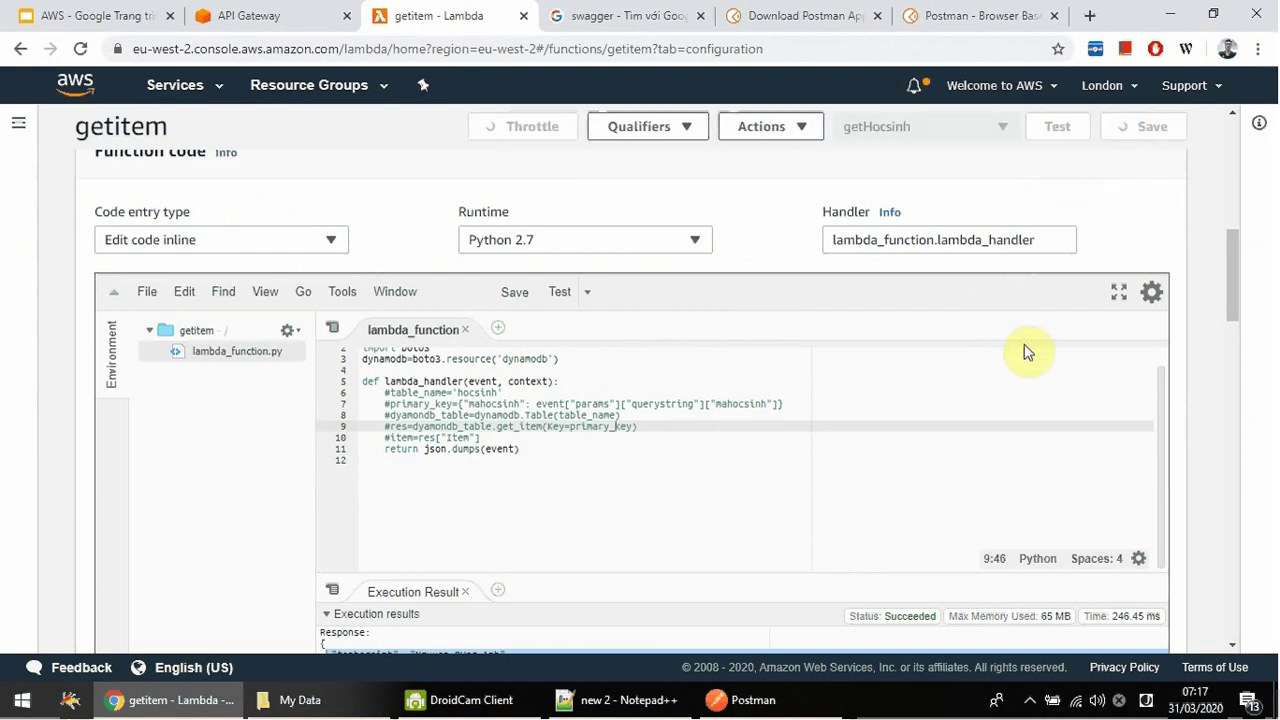
click(740, 700)
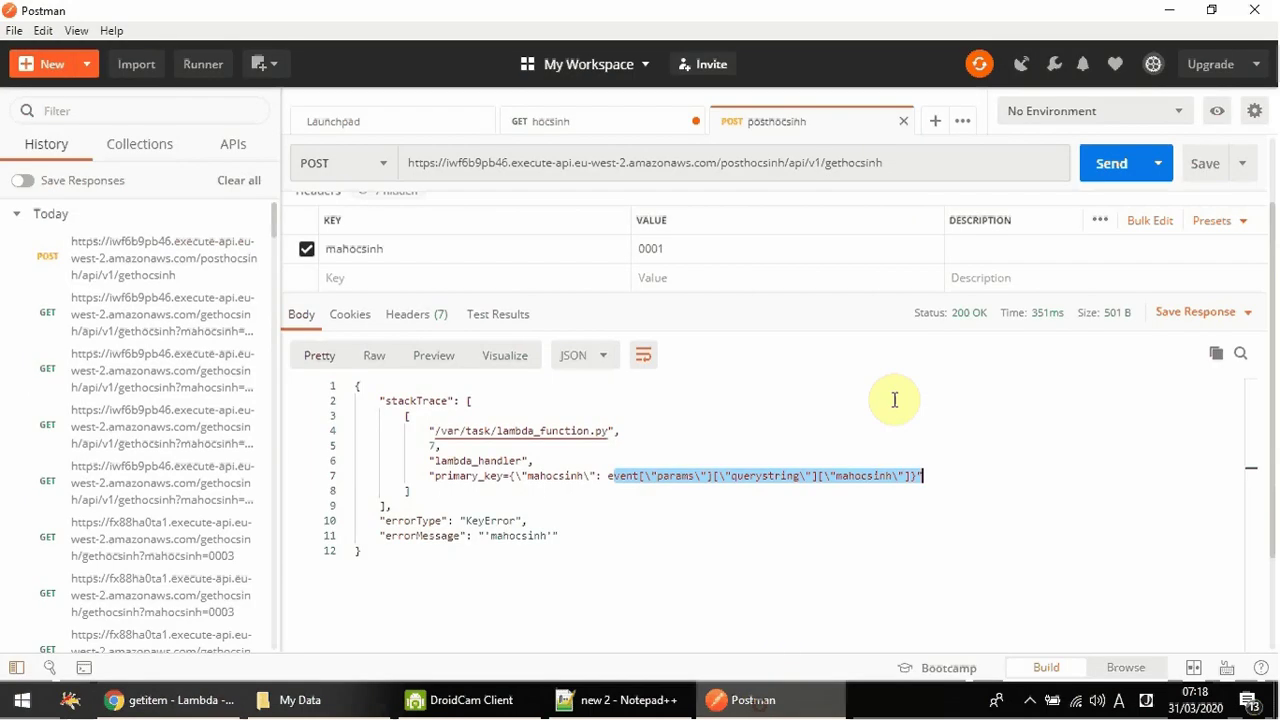
click(1098, 177)
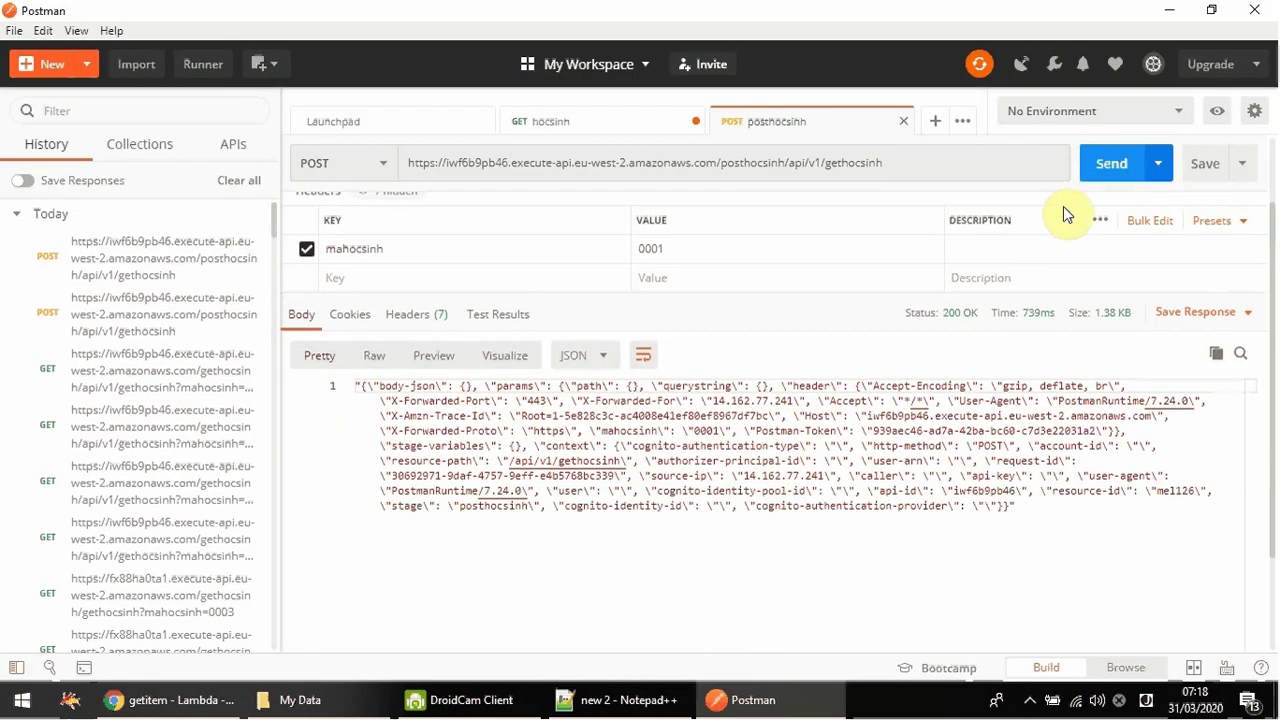
- Copy the entire response body and paste it into the empty new 2 document in Notepad++
click(1042, 512)
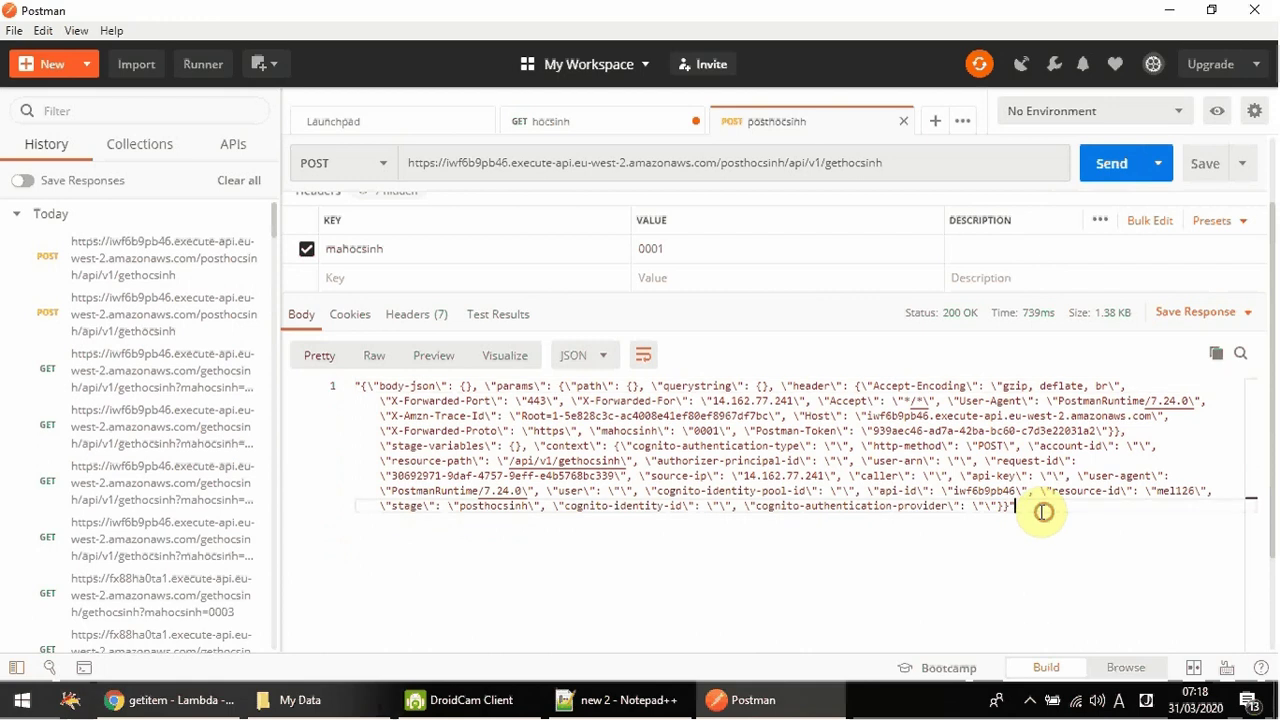
drag(1042, 512, 343, 391)
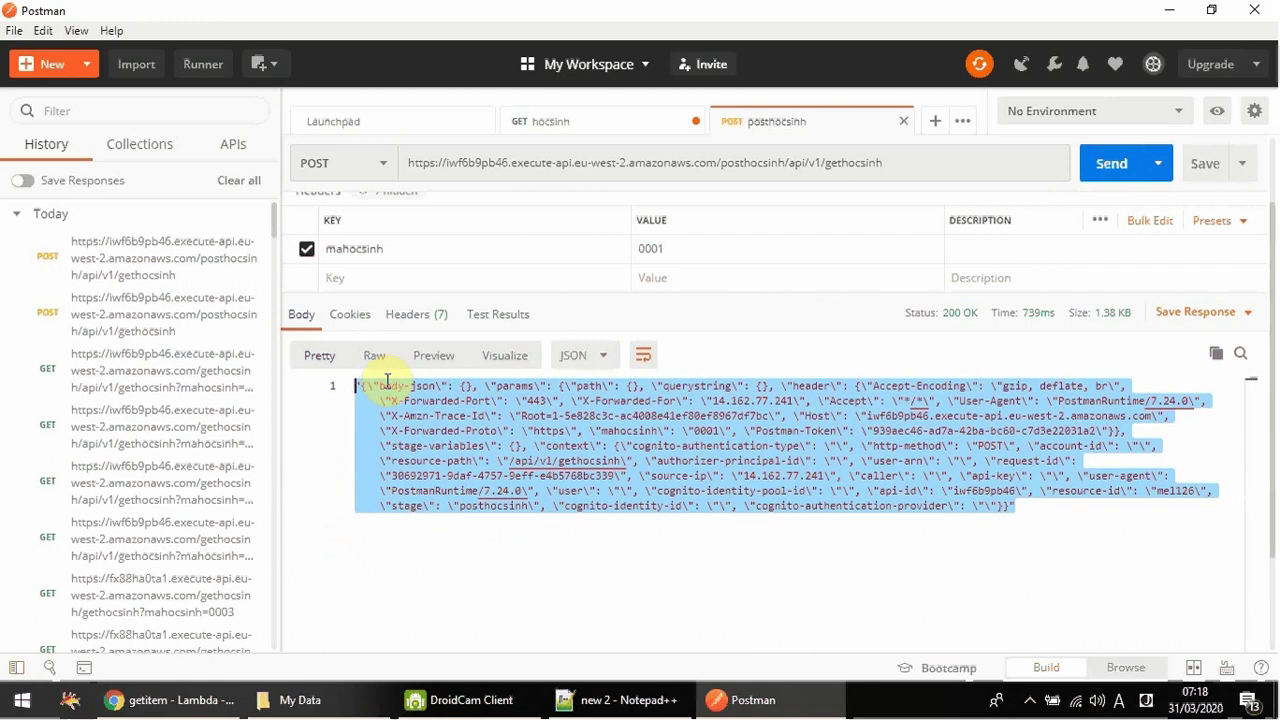
click(630, 700)
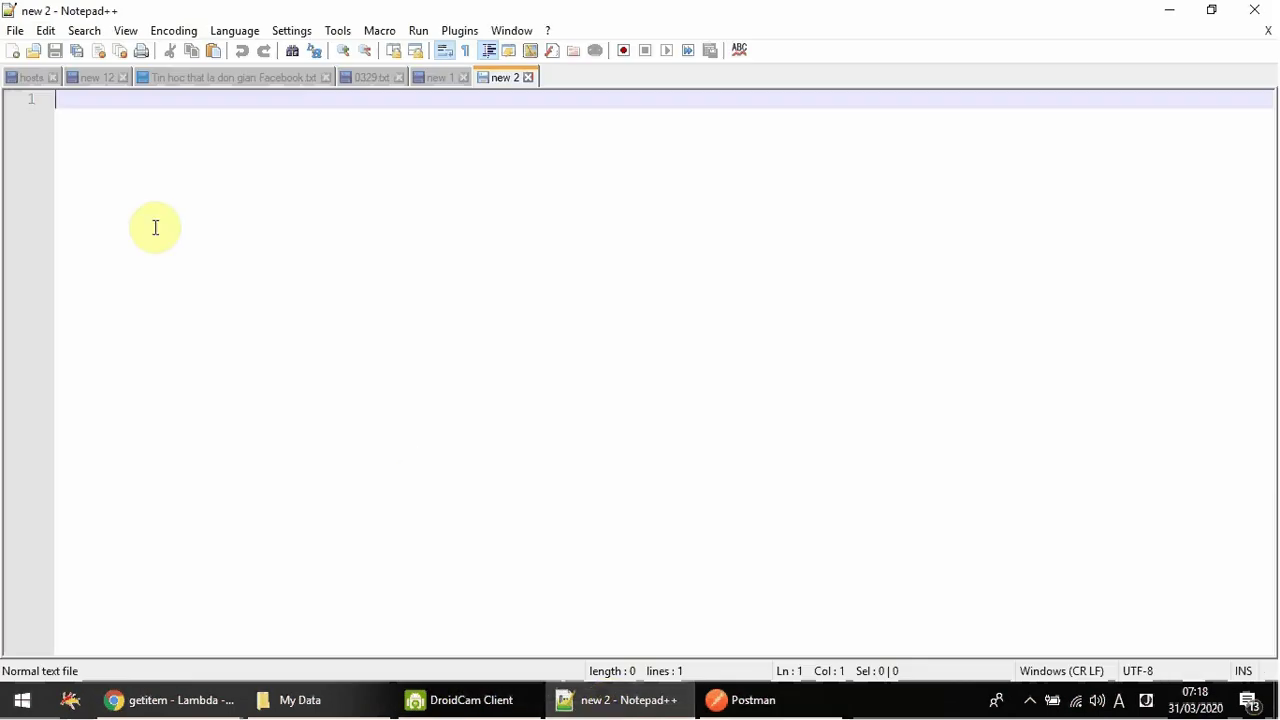
text("{\"body-json\": {}, \"params\": {\"path\": {}, \"querystring\": {}, \"header\": {\"Accept-Encoding\": \"gzip, deflate, br\", \"X-Forwarded-Port\": \"443\", \"X-Forwarded-For\": \"14.162.77.241\", \"Accept\": \"*/*\", \"User-Agent\": \"PostmanRuntime/7.24.0\", \"X-Amzn-Trace-Id\": \"Root=1-5e828c3c-ac4008e41ef80ef8967df7bc\", \"Host\": \"iwf6b9pb46.execute-api.eu-west-2.amazonaws.com\", \"X-Forwarded-Proto\": \"https\", \"mahocsinh\": \"0001\", \"Postman-Token\": \"939aec46-ad7a-42ba-bc60-c7d3e22031a2\"}}, \"stage-variables\": {}, \"context\": {\"cognito-authentication-type\": \"\", \"http-method\": \"POST\", \"account-id\": \"\", \"resource-path\": \"/api/v1/gethocsinh\", \"authorizer-principal-id\": \"\", \"user-arn\": \"\", \"request-id\": \"30692971-9daf-4757-9eff-e4b5768bc338\", \"source-ip\": \"14.162.77.241\", \"caller\": \"\", \"api-key\": \"\", \"user-agent\": \"PostmanRuntime/7.24.0\", \"user\": \"\", \"cognito-identity-pool-id\": \"\", \"api-id\": \"iwf6b9pb46\", \"resource-id\": \"me1126\", \"stage\": \"posthocsinh\", \"cognito-identity-id\": \"\", \"cognito-authentication-provider\": \"\"}}")
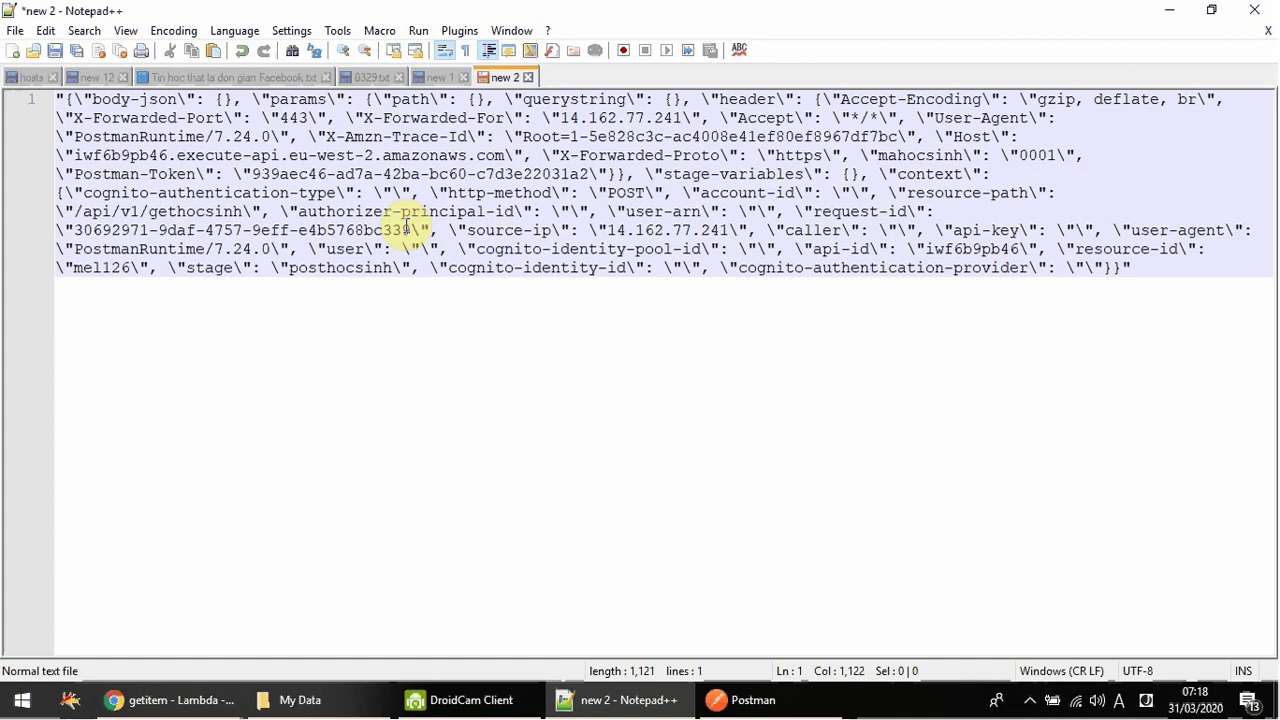